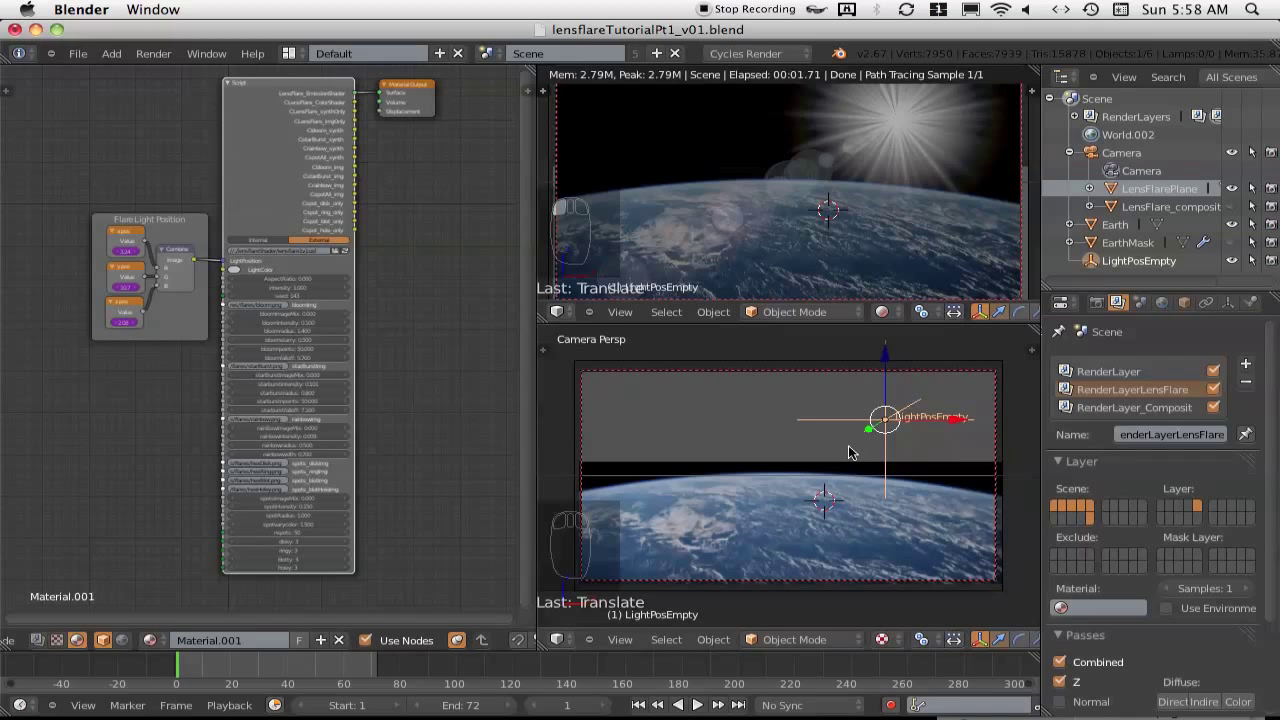
Move LightPosEmpty around in the camera view and place it in the sky above the Earth's horizon
key(g)
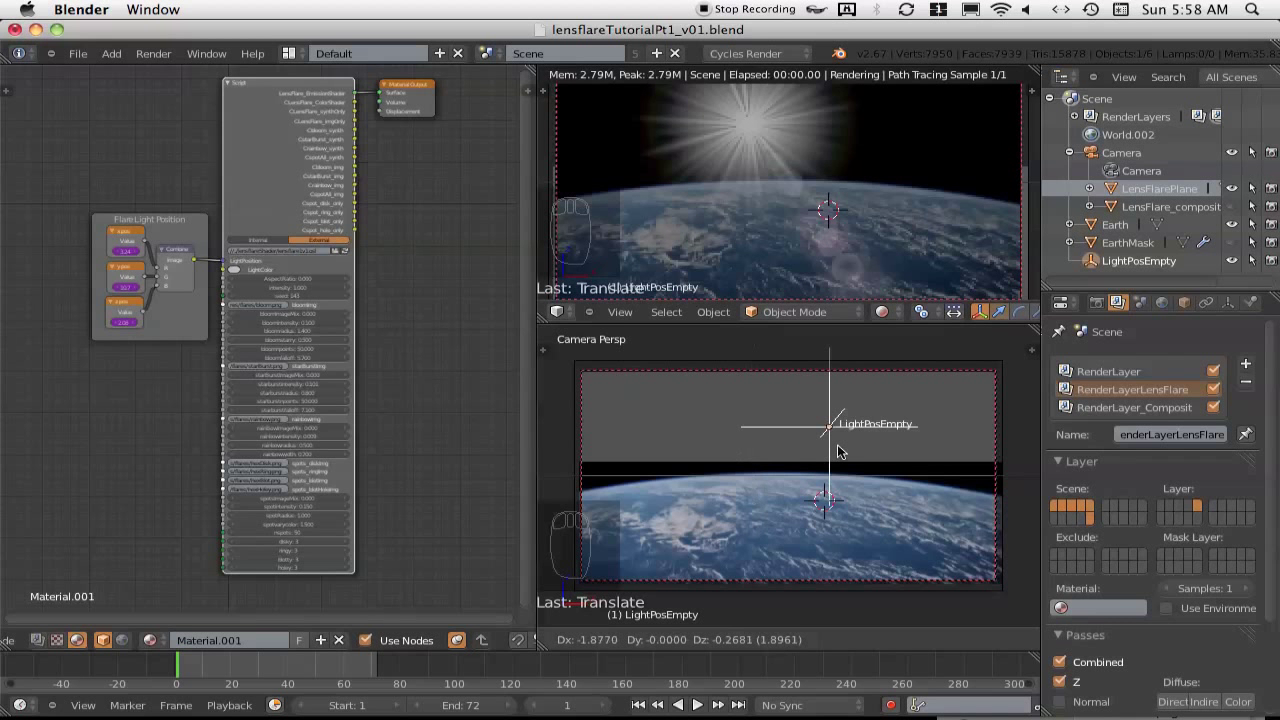
click(874, 443)
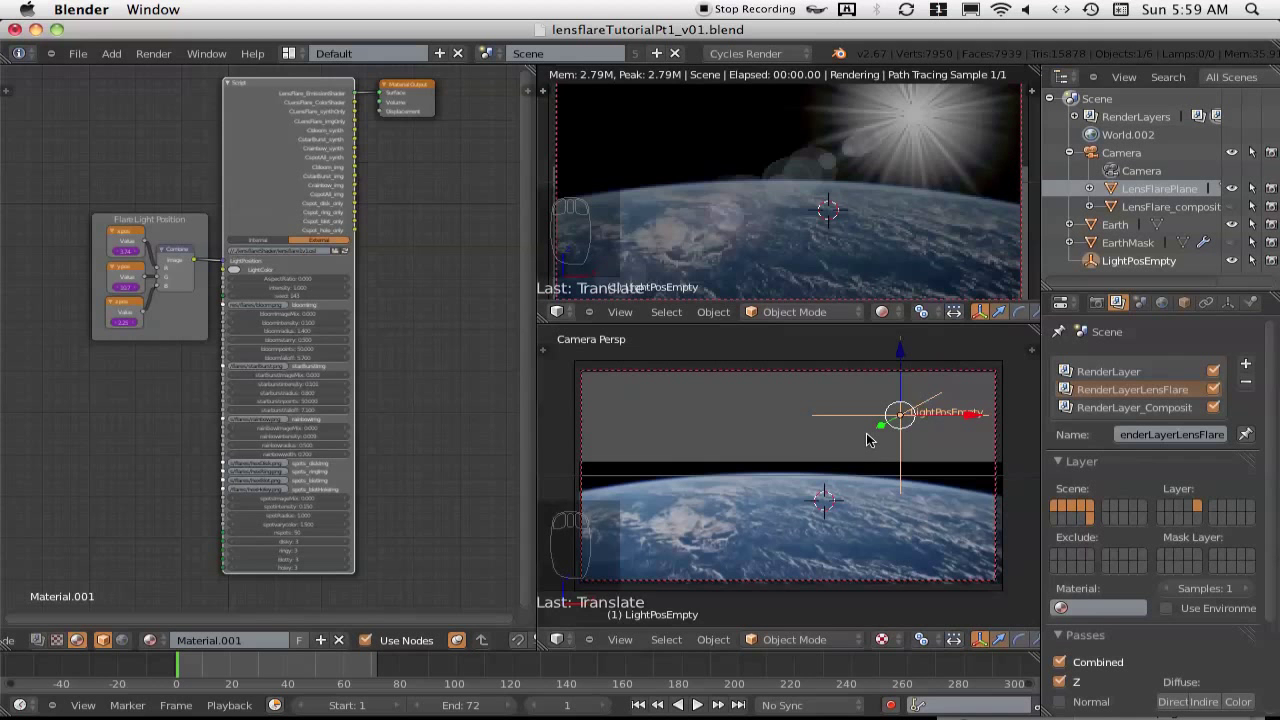
Leave the camera view and select the camera and the LensFlarePlane in front of it in turn
key(KP_0)
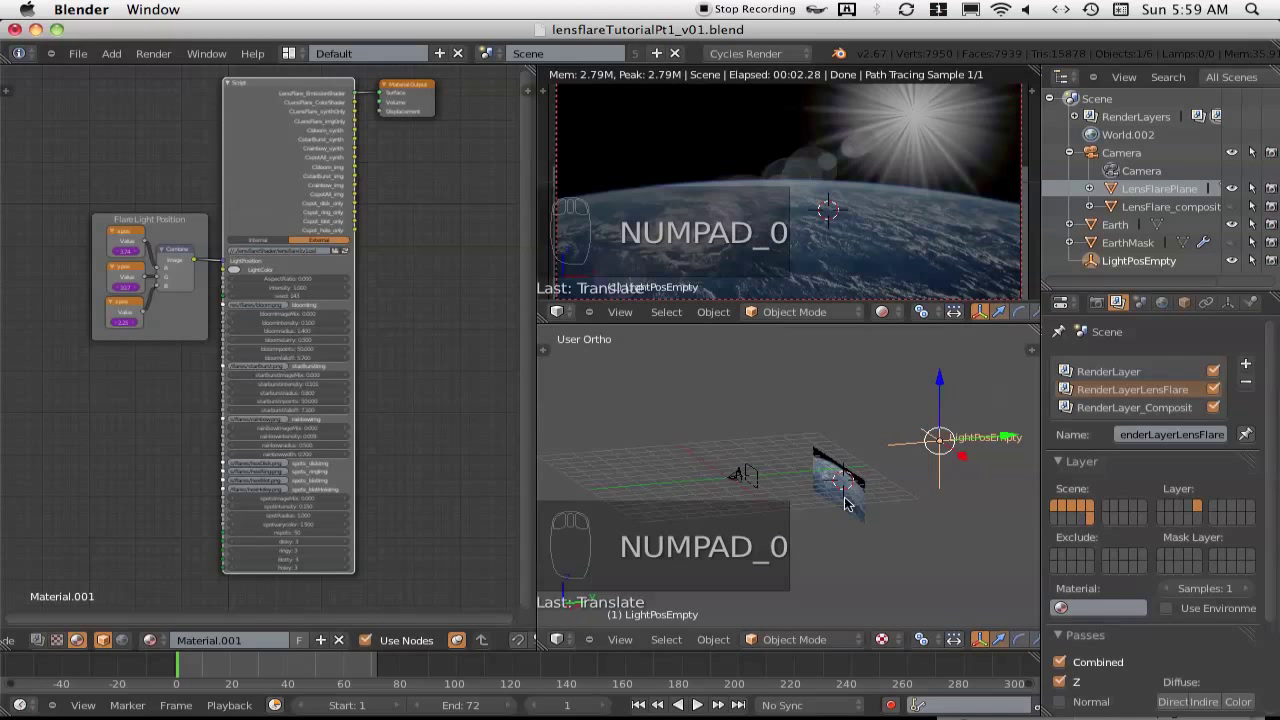
right_click(743, 478)
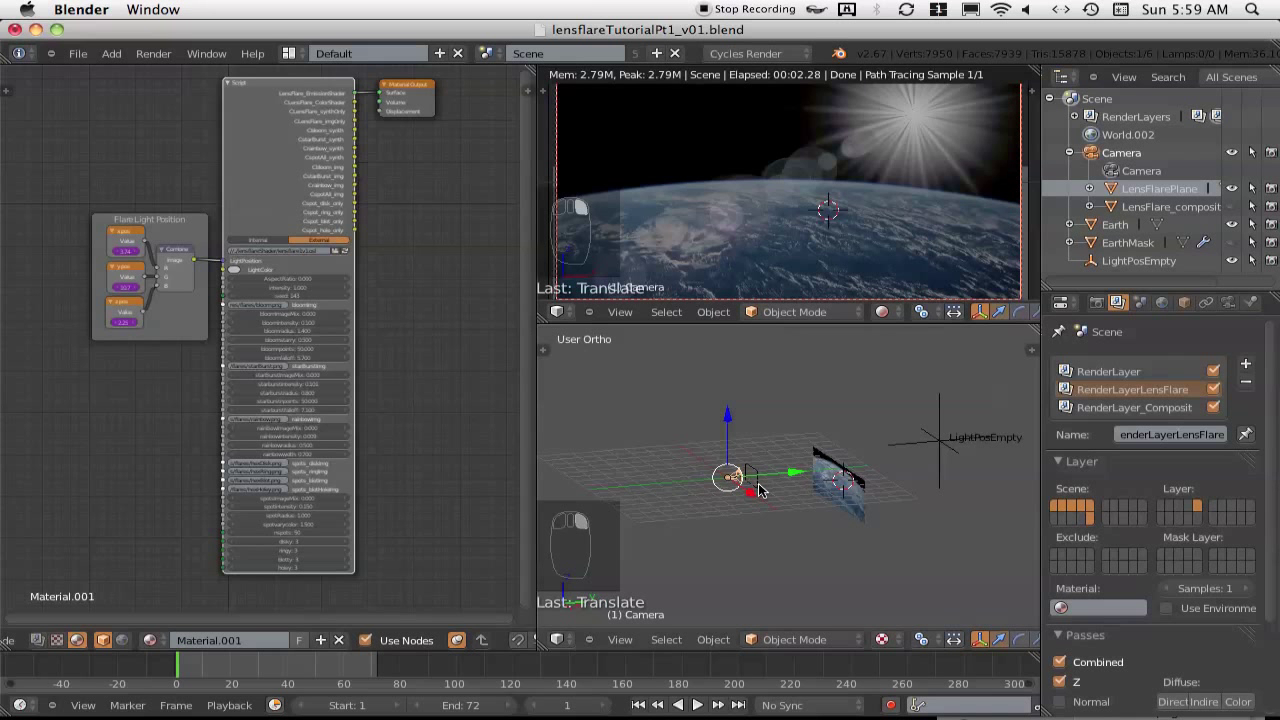
right_click(760, 490)
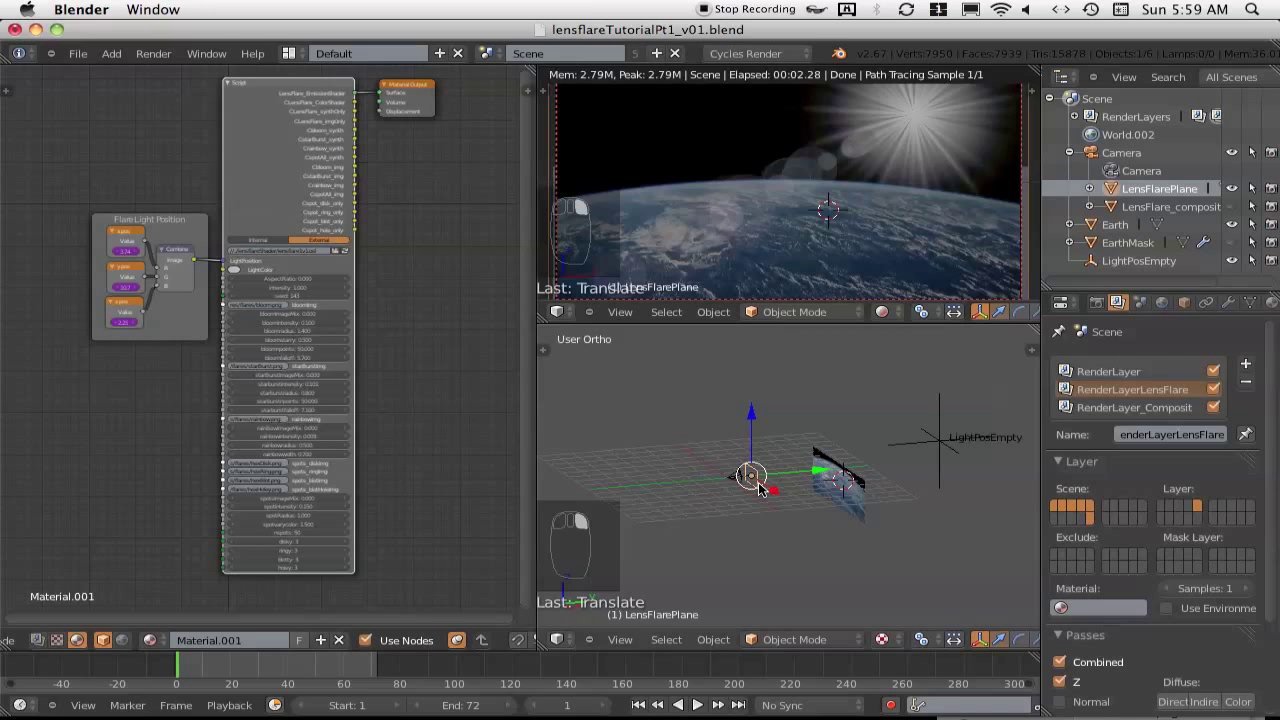
Select the Earth plane, hide it in the viewport and show it again
right_click(855, 505)
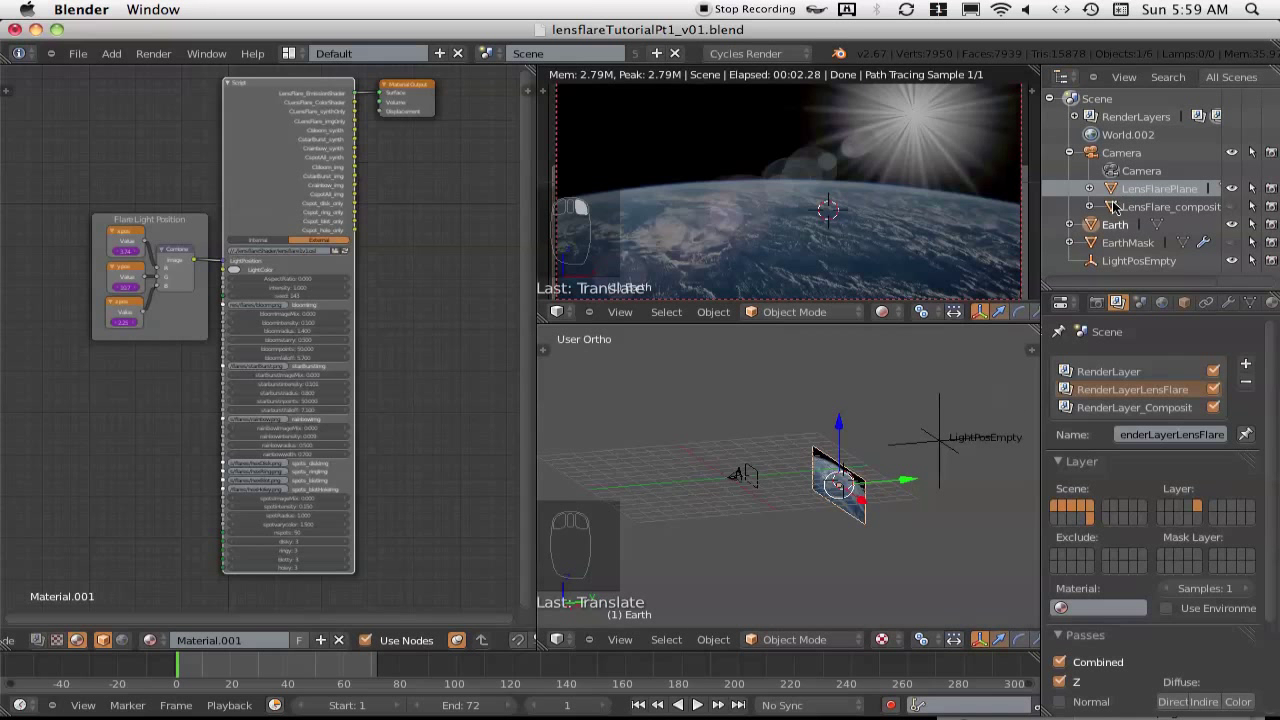
click(1232, 225)
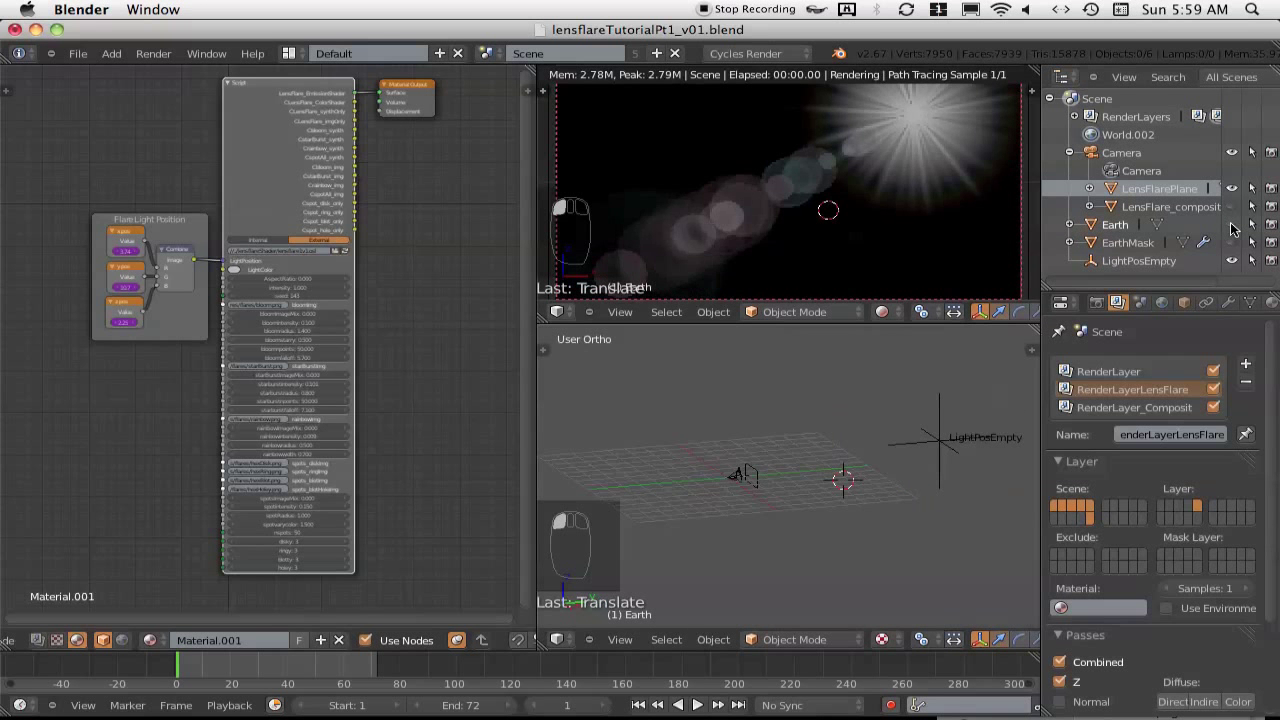
click(1232, 225)
Select LightPosEmpty and move it so the flare sits near the middle of the sky in the rendered view
right_click(941, 441)
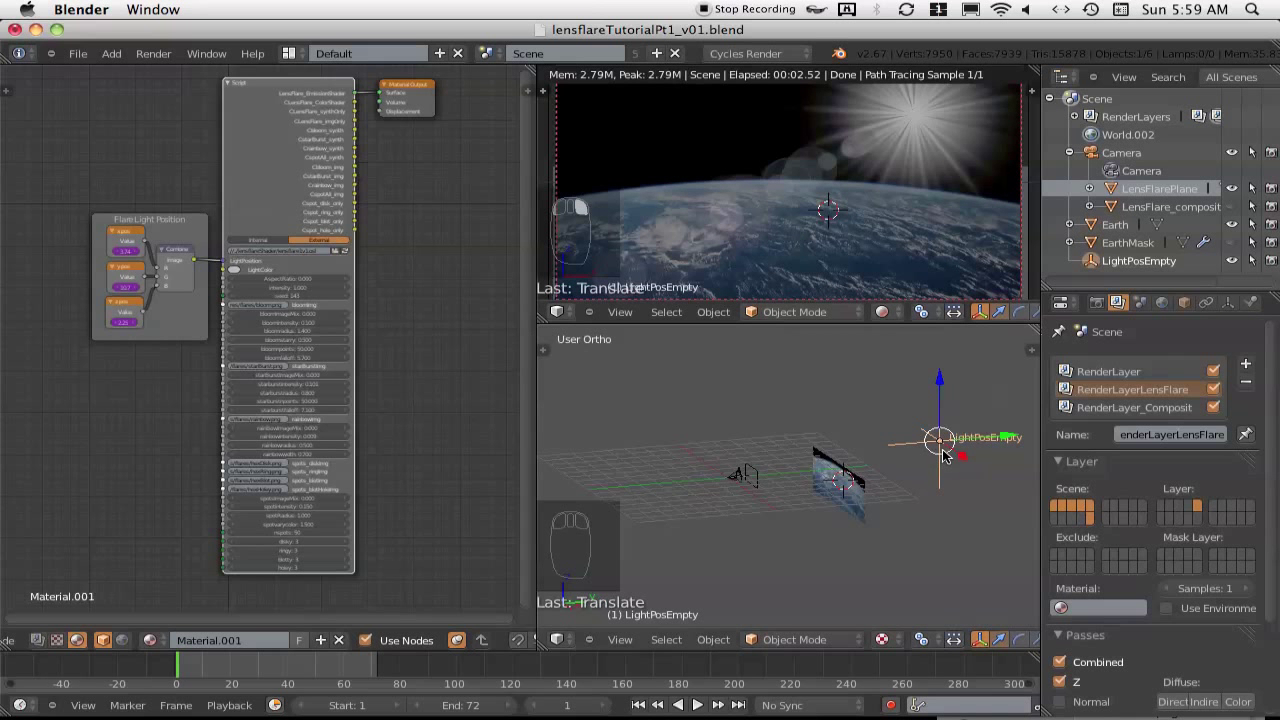
key(g)
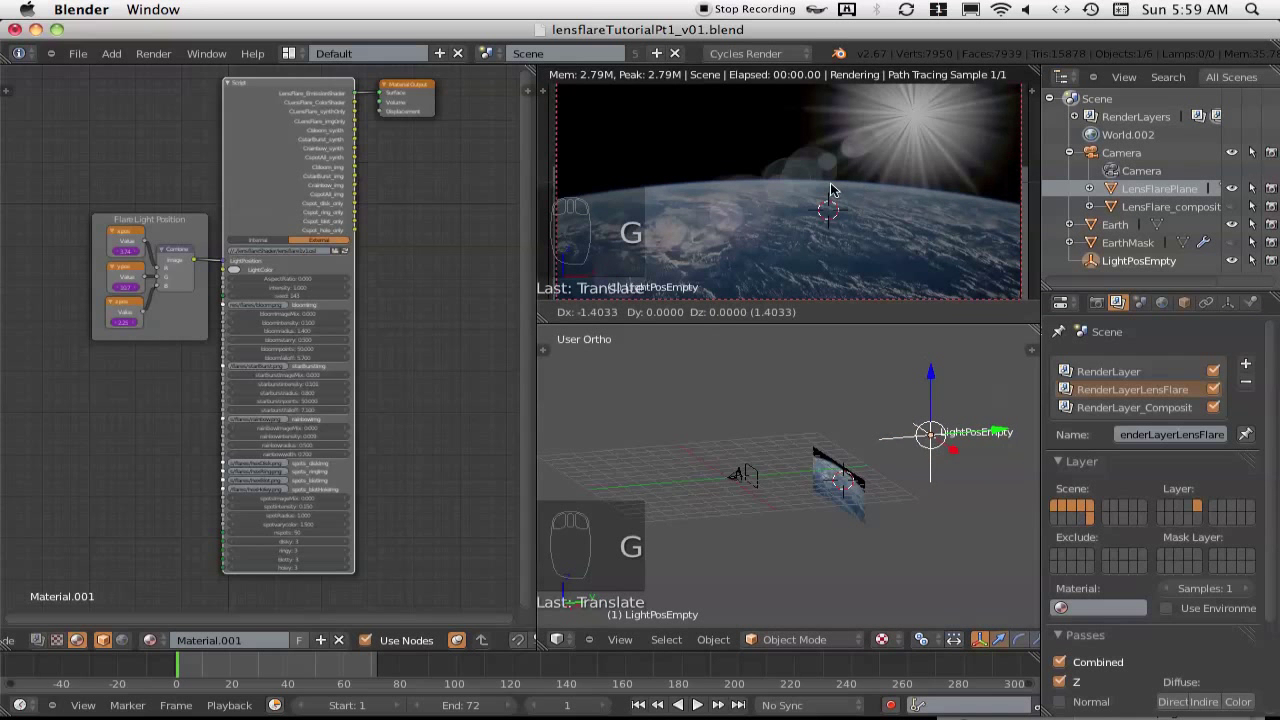
click(741, 180)
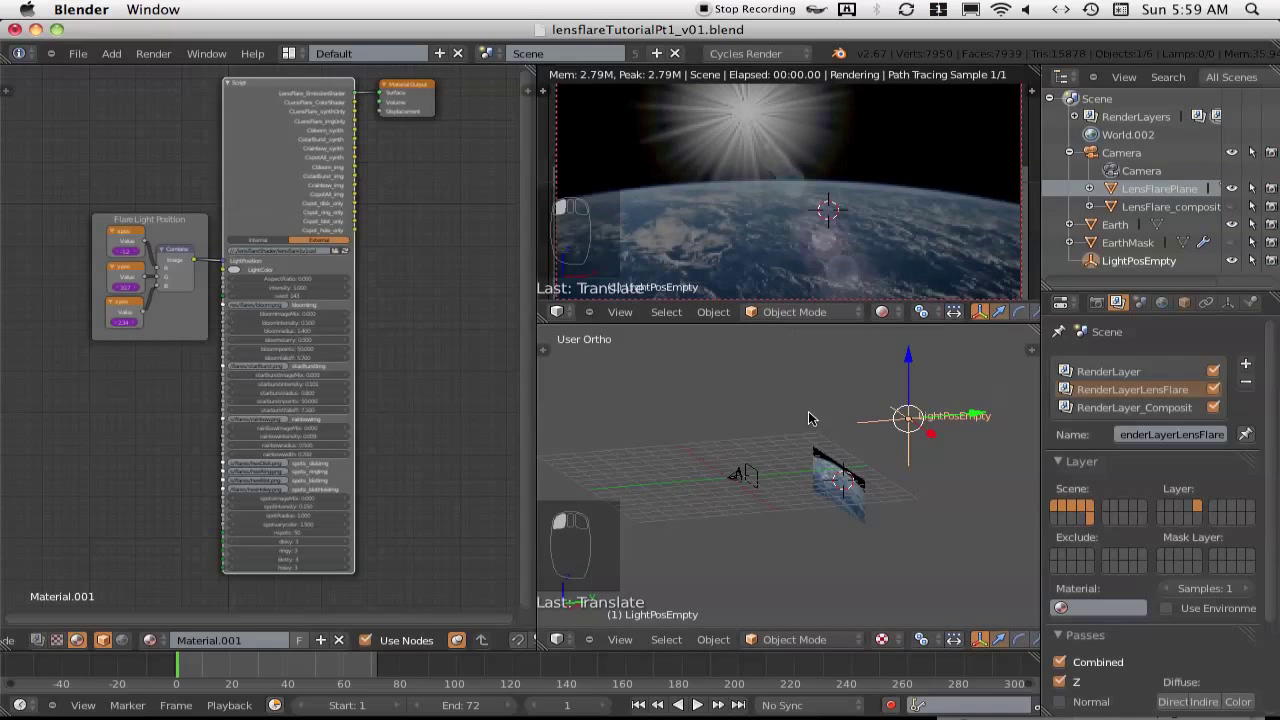
Render the current frame, examine the lens flare over the Earth, and close the render window
key(F12)
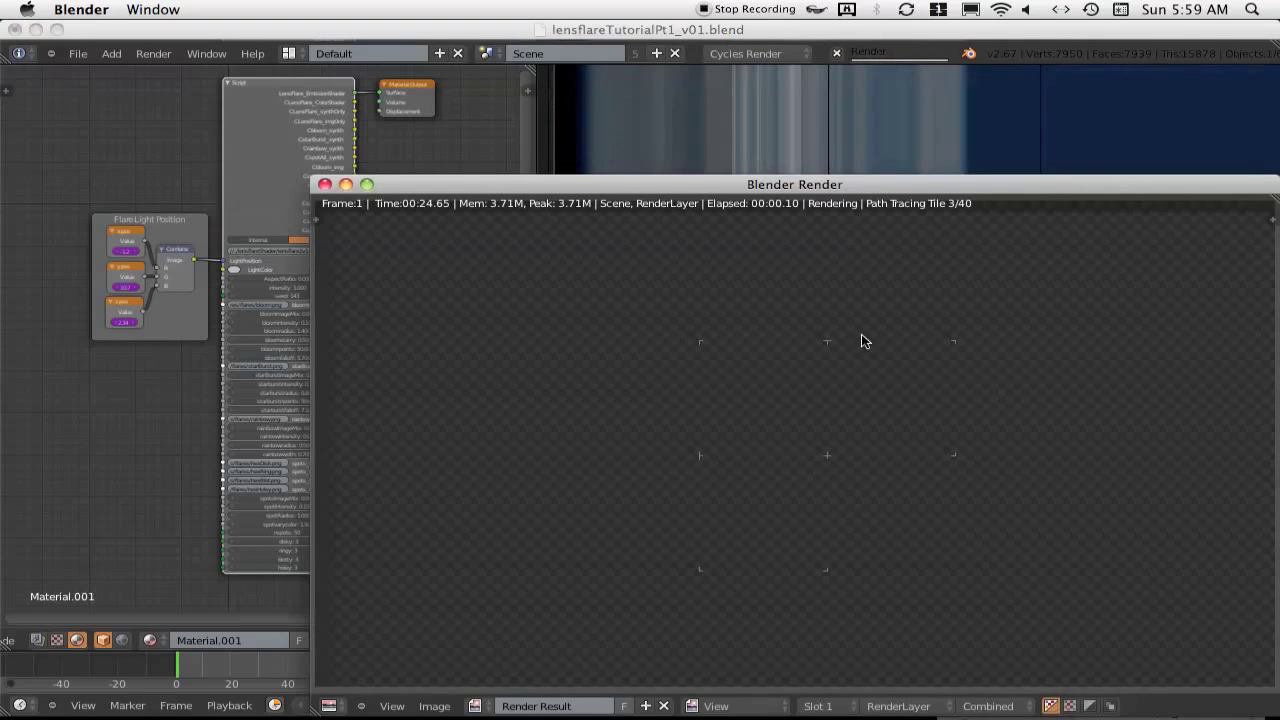
drag(892, 191, 795, 101)
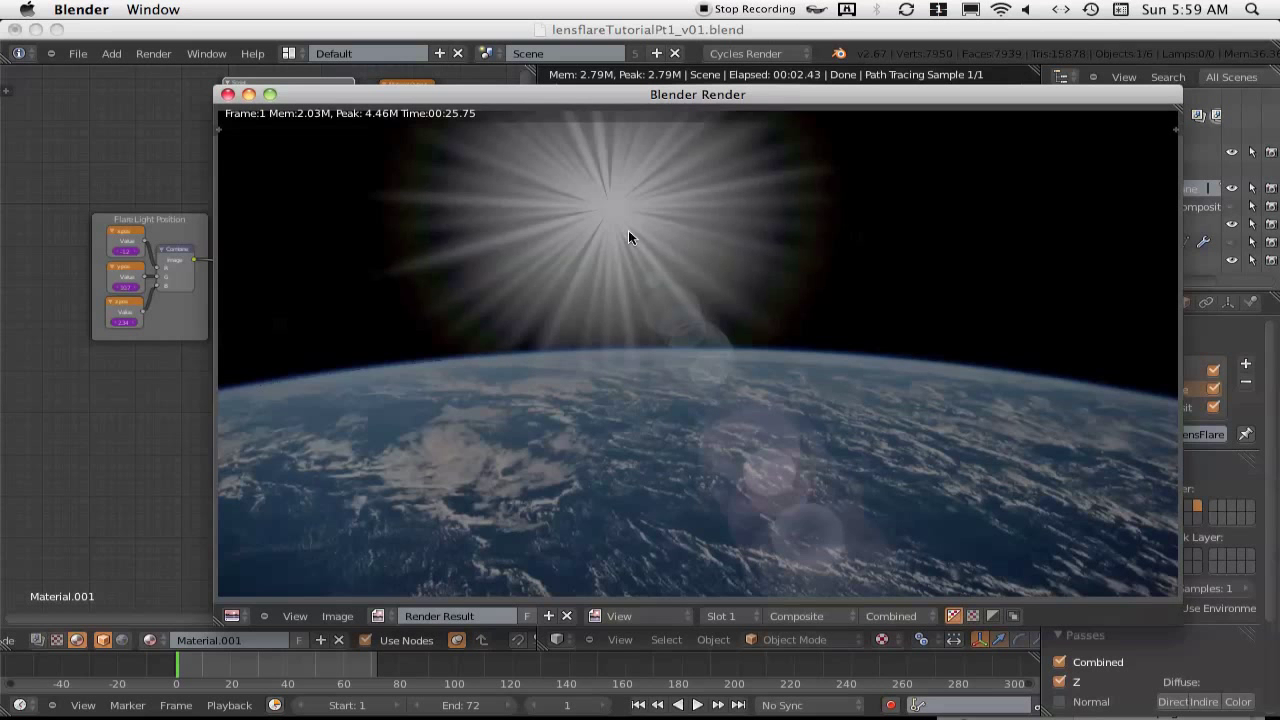
click(229, 94)
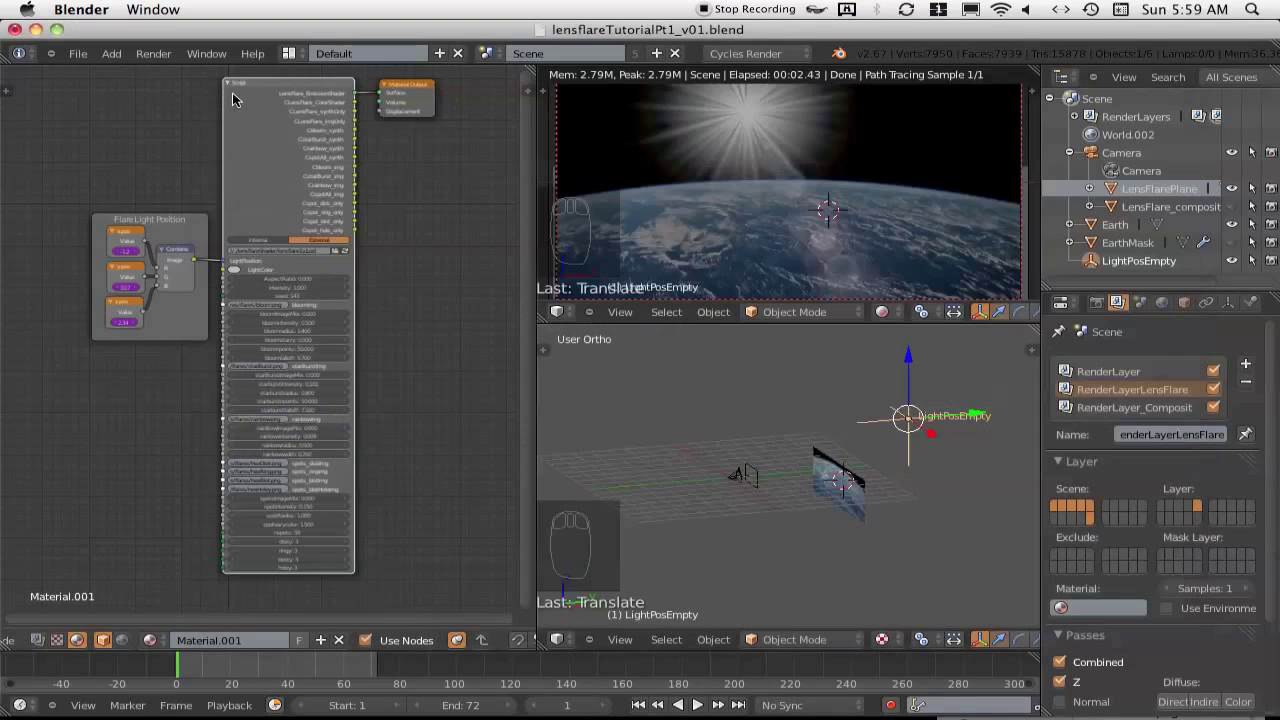
Select the LensFlarePlane in front of the camera and examine it up close
right_click(752, 478)
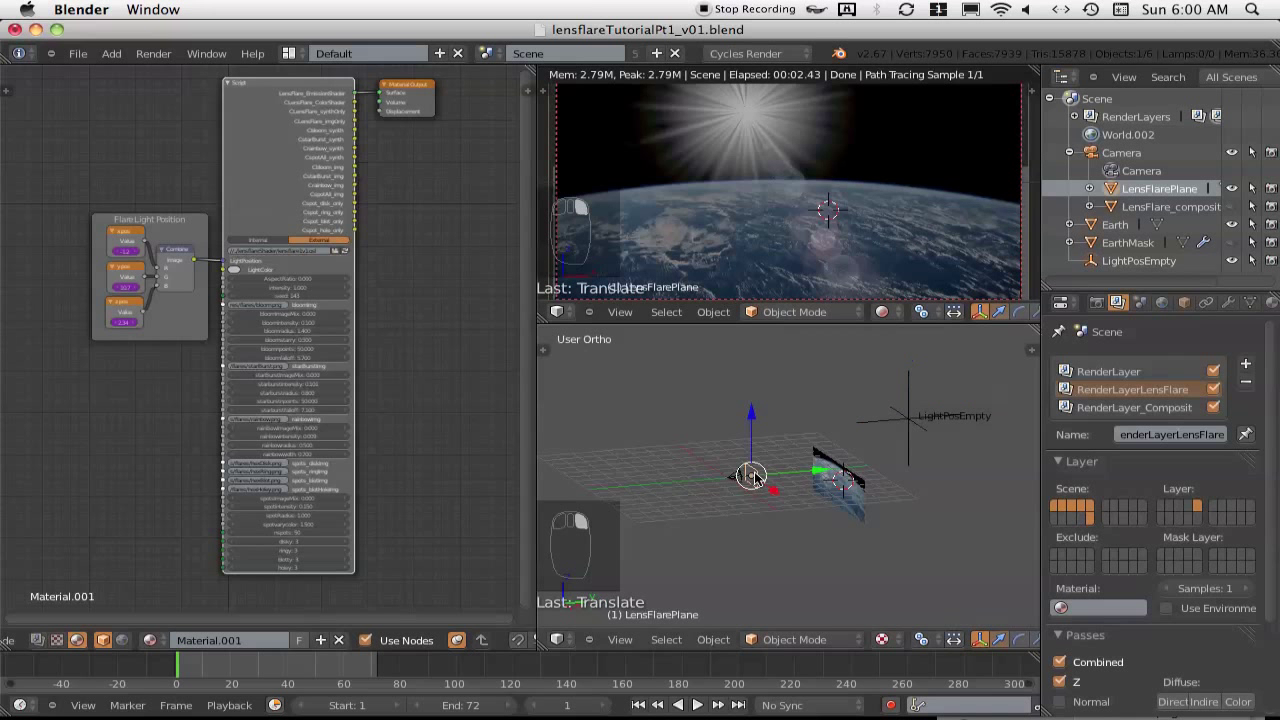
middle_drag(752, 478, 765, 488)
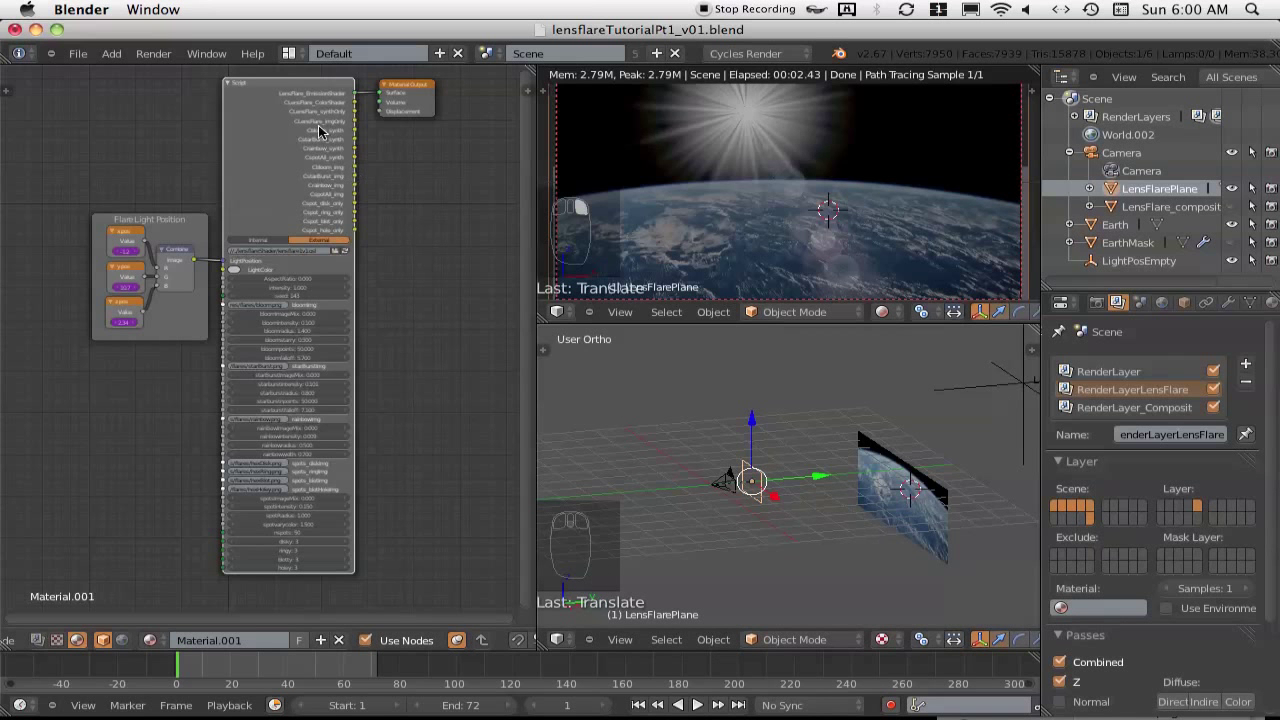
right_click(765, 488)
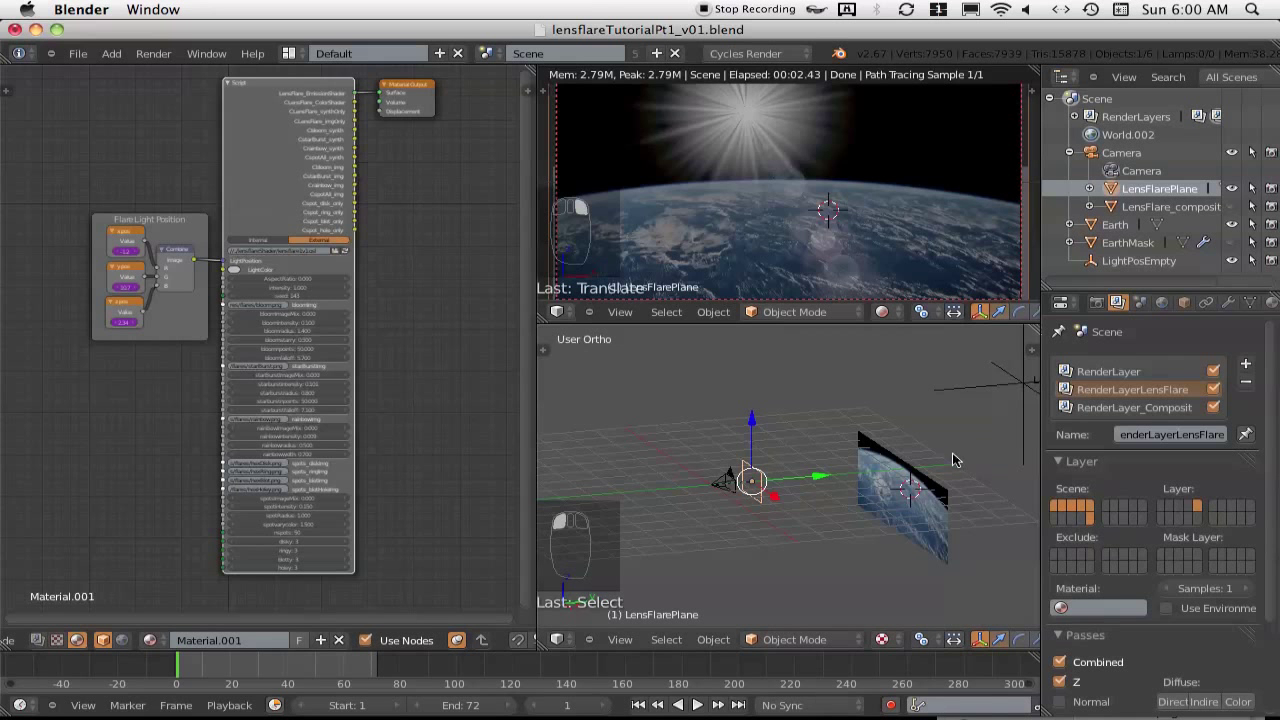
With the Flare Light Position nodes in view, move LightPosEmpty to about X -1.98, Y 8.83, Z 2.38
right_click(966, 392)
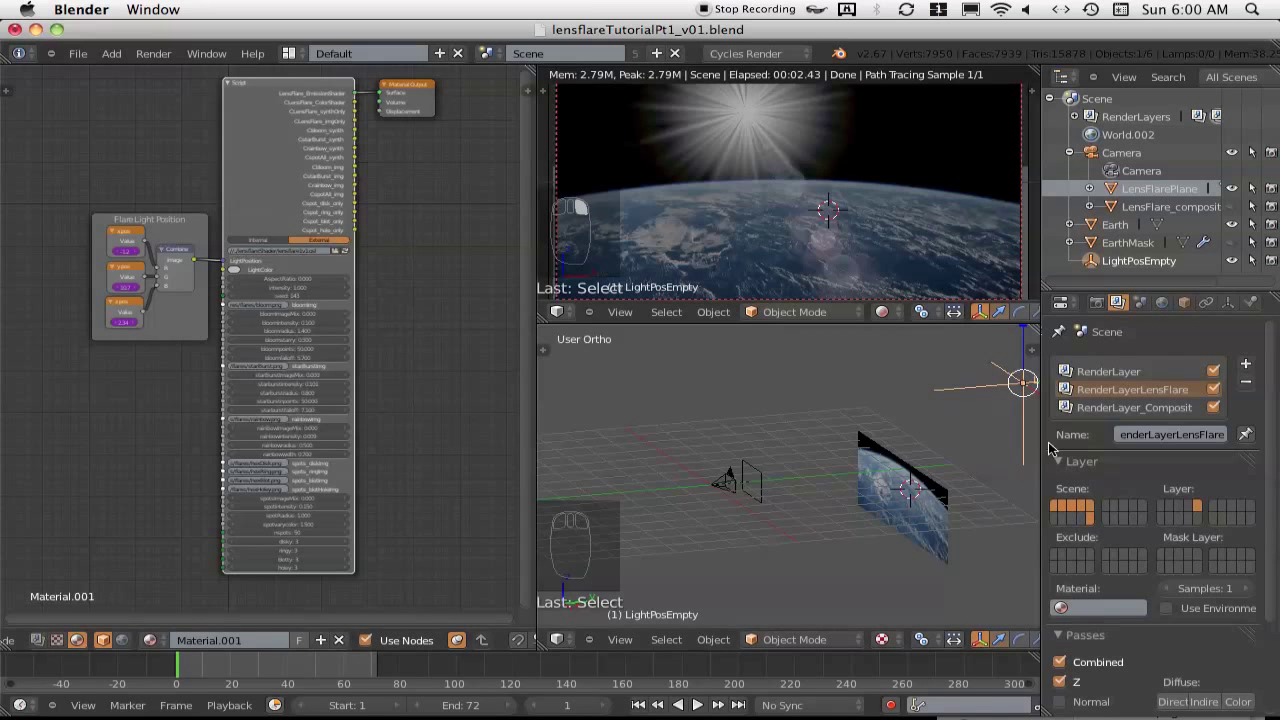
scroll(250, 276, up, 2)
scroll(242, 278, up, 1)
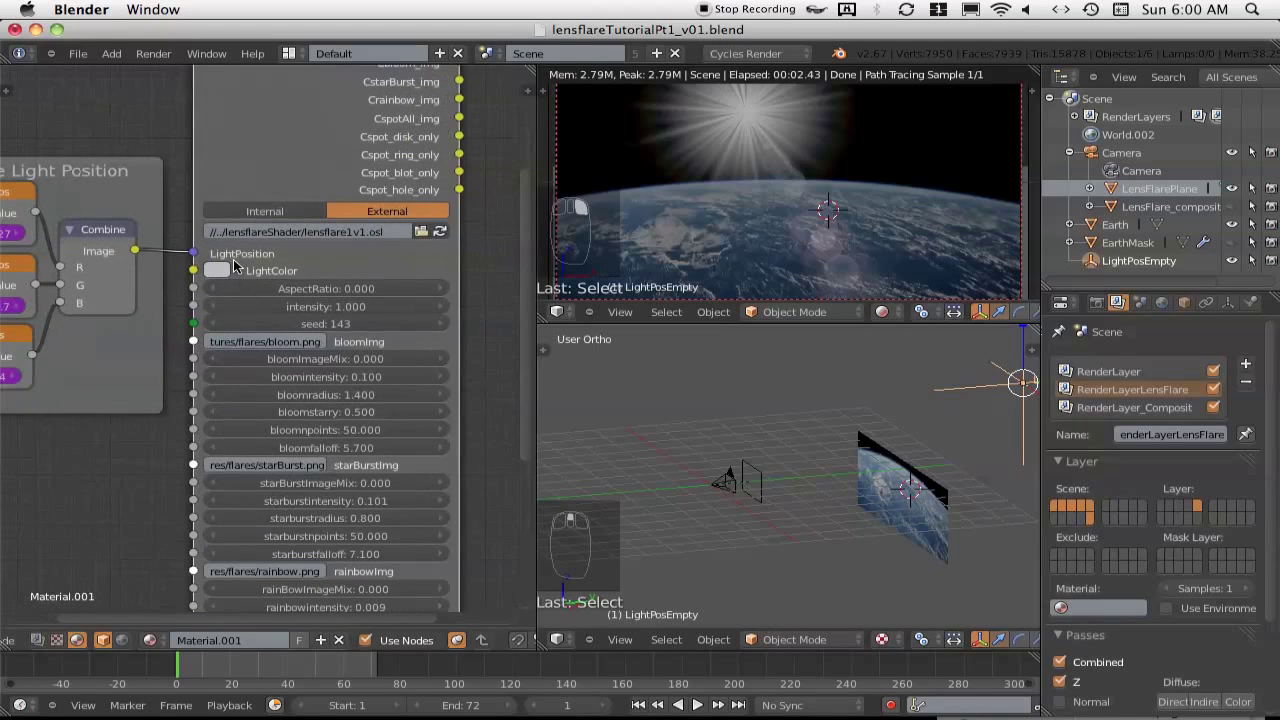
scroll(310, 328, up, 1)
middle_drag(310, 328, 413, 331)
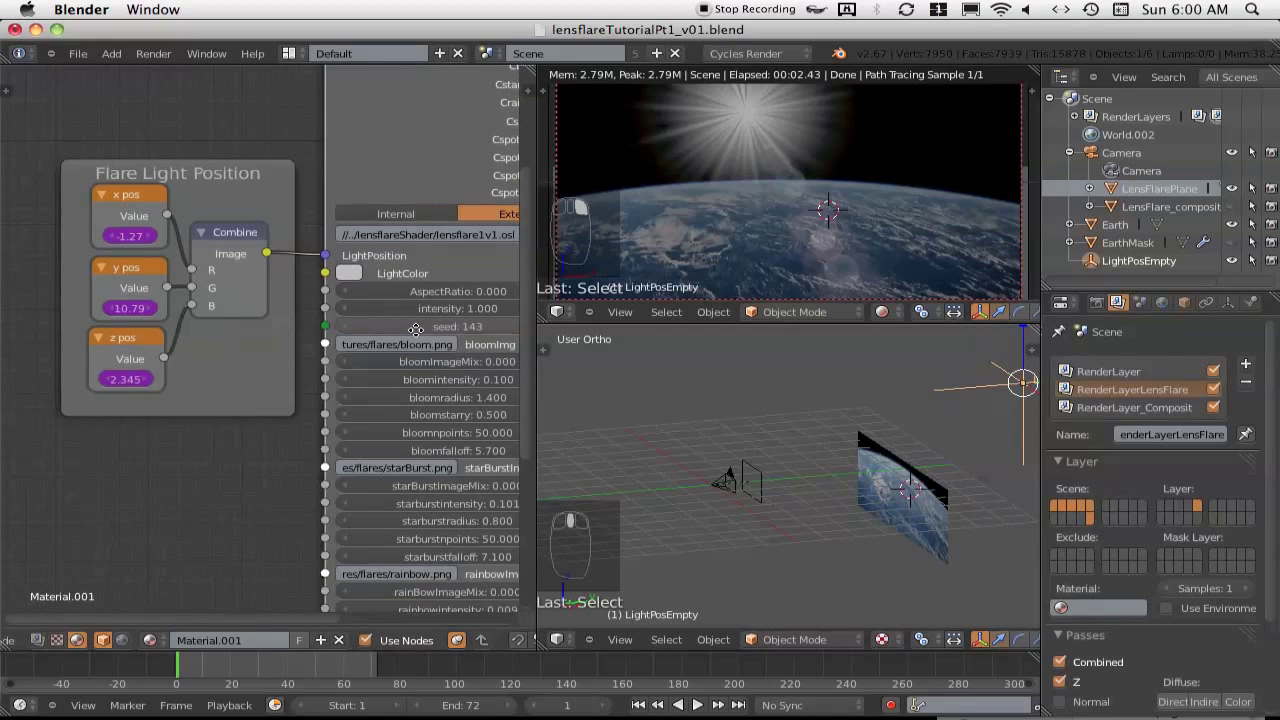
key(g)
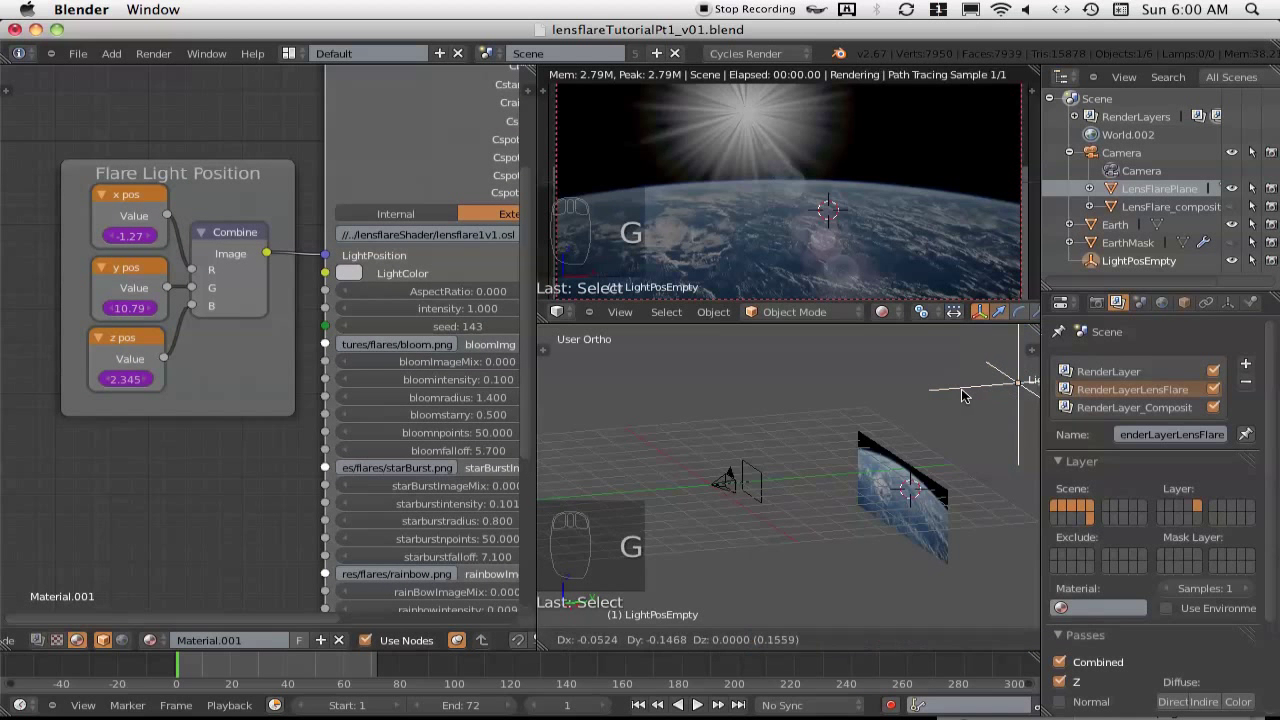
click(900, 395)
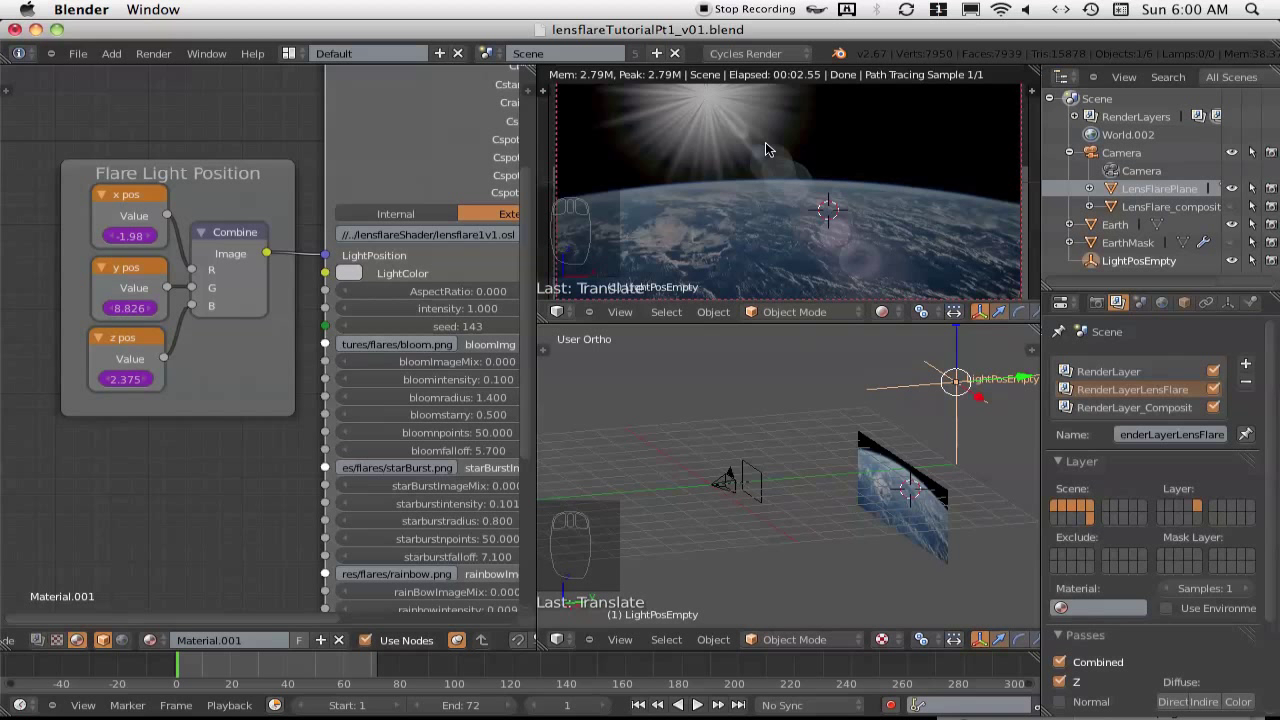
Switch to the other Blender instance with the default cube scene and widen its properties editor
key(super+Tab)
key(super+Tab)
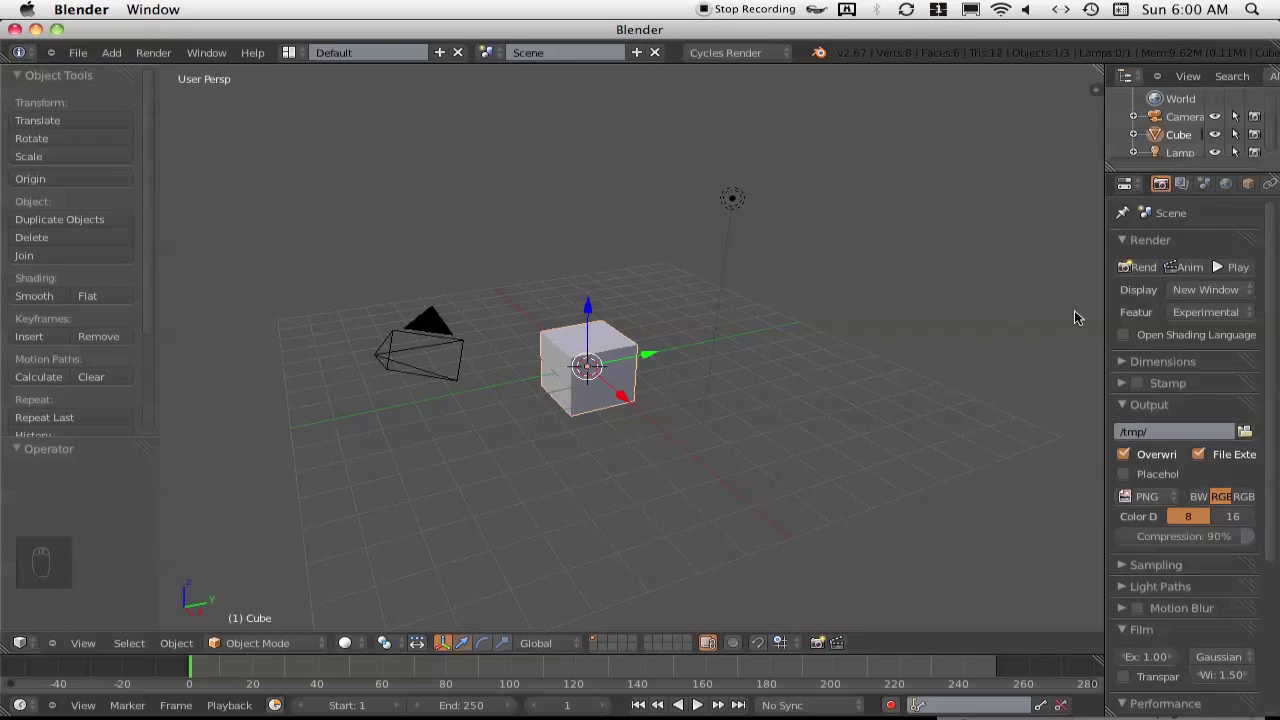
drag(1105, 310, 1001, 308)
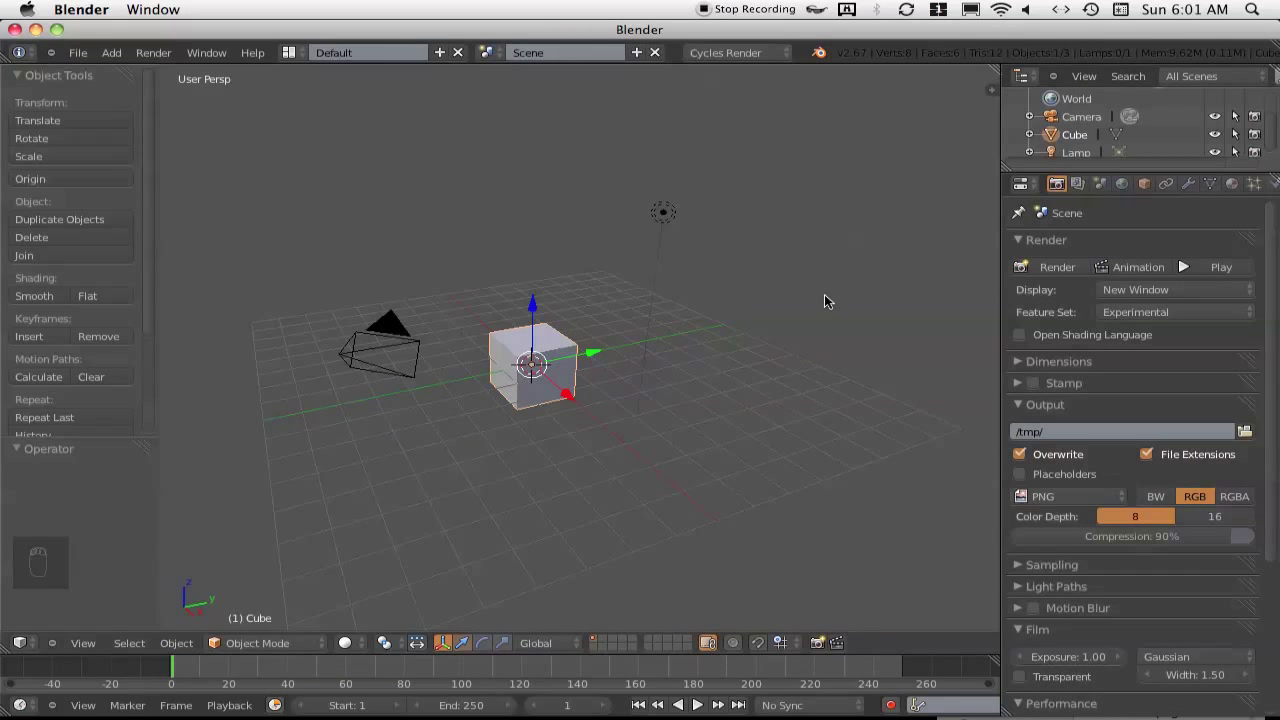
Switch to Finder, locate lensflare1v1.osl in the lensFlareTutorial folder, and return to the new Blender scene
key(super+Tab)
key(super+Tab)
key(super+Tab)
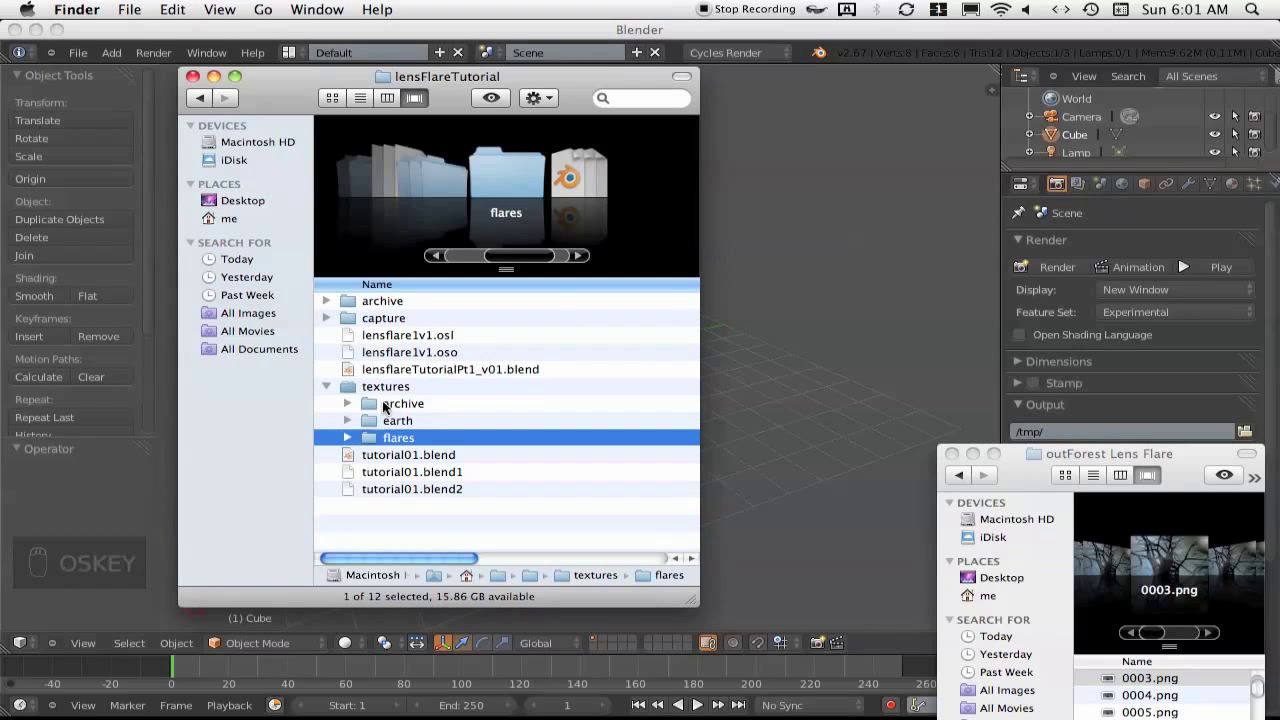
click(377, 339)
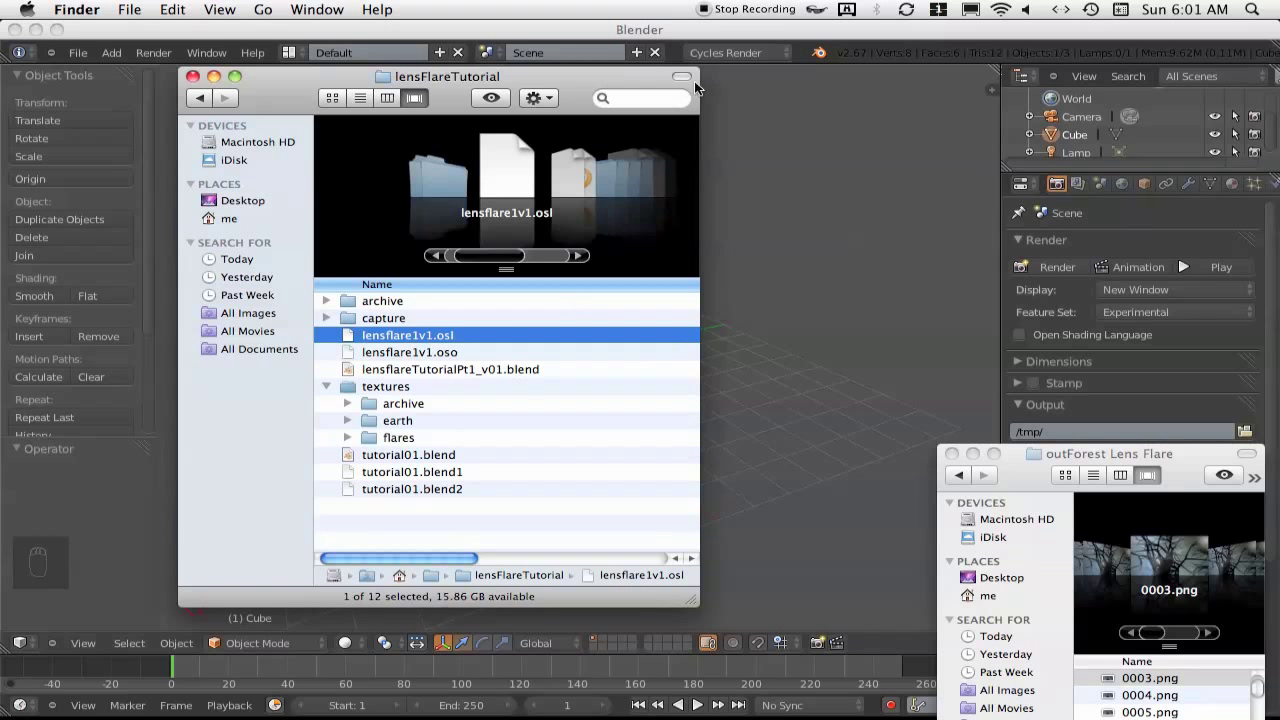
click(744, 35)
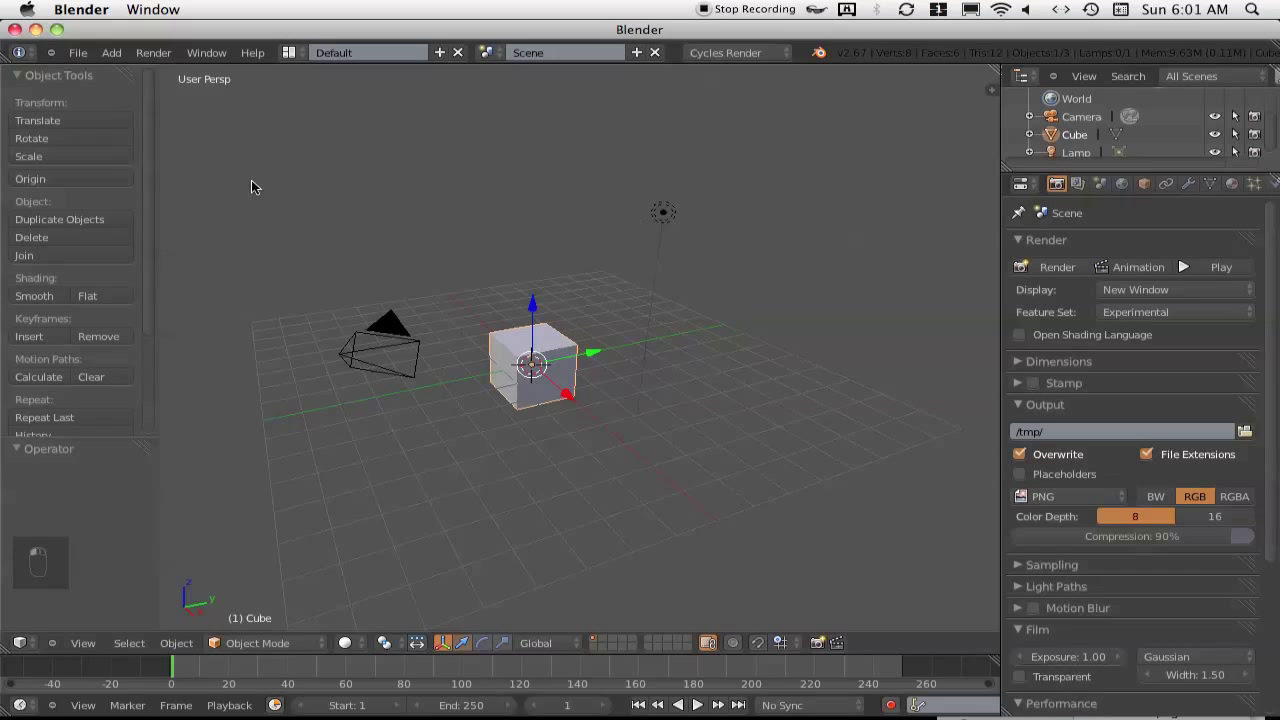
Save the new scene as tutorial2.blend in the lensFlareTutorial folder
click(77, 52)
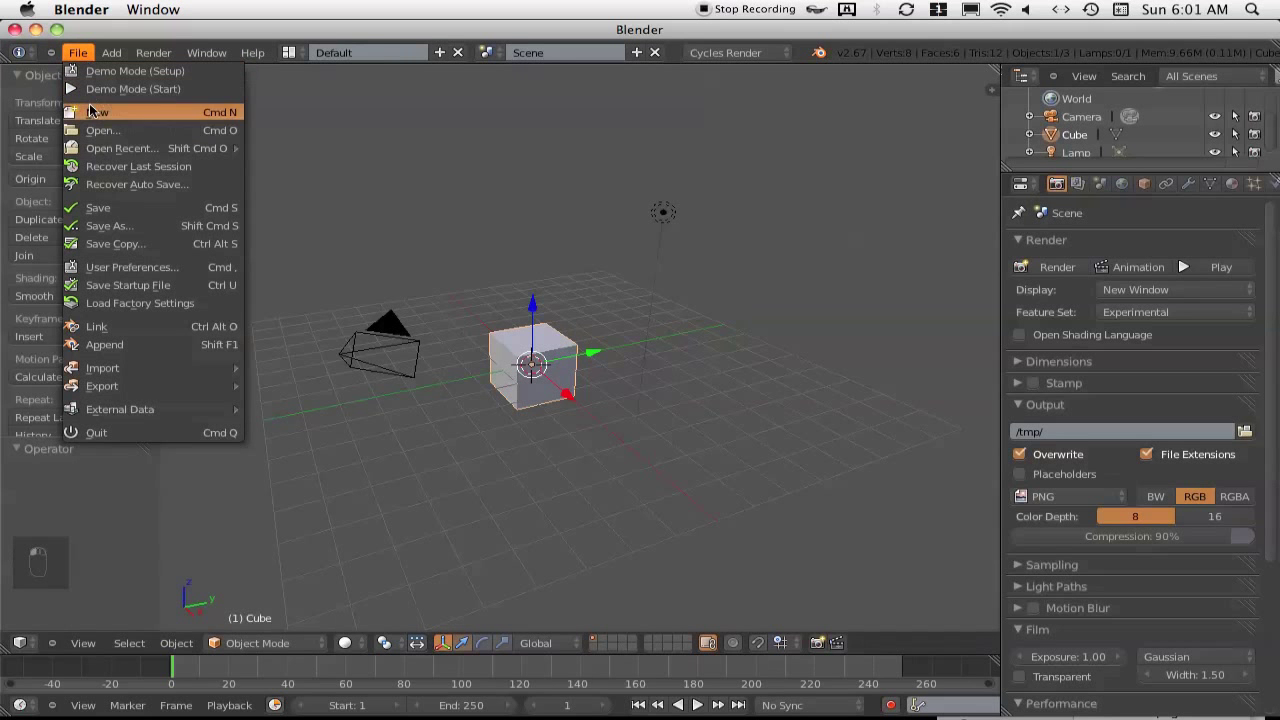
click(96, 222)
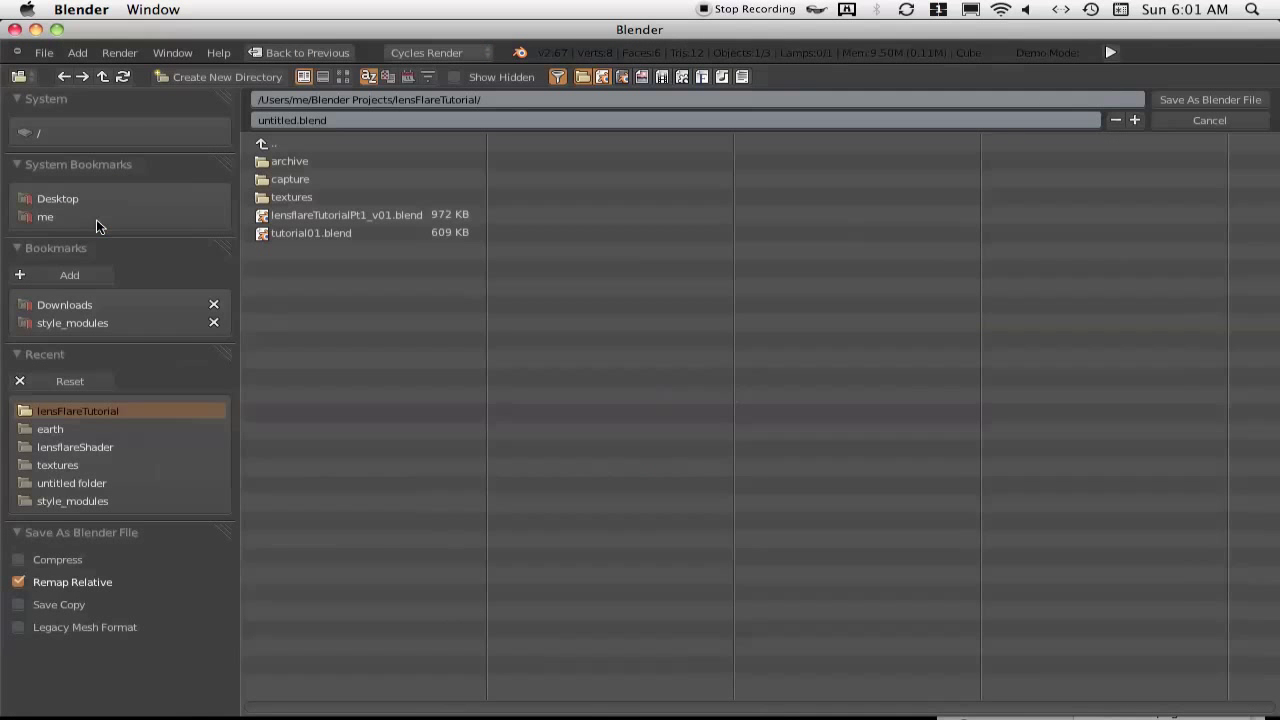
click(292, 121)
text(tutorial2)
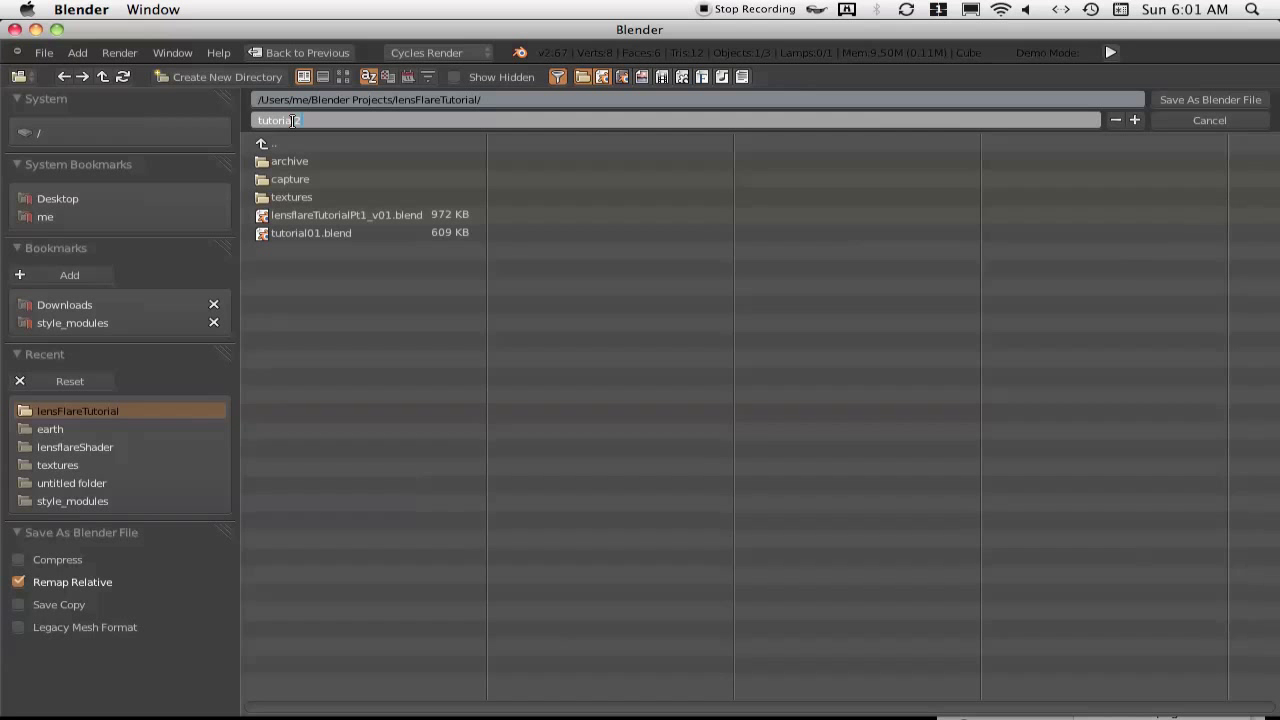
key(Return)
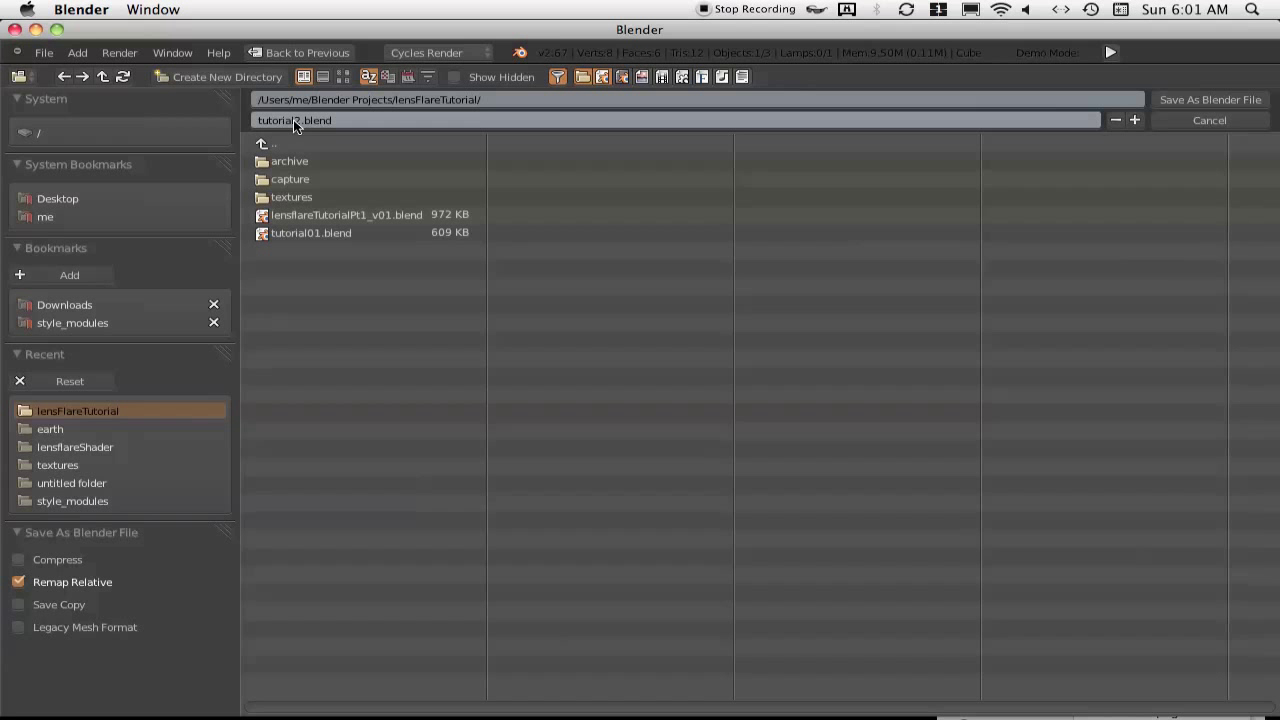
click(1210, 99)
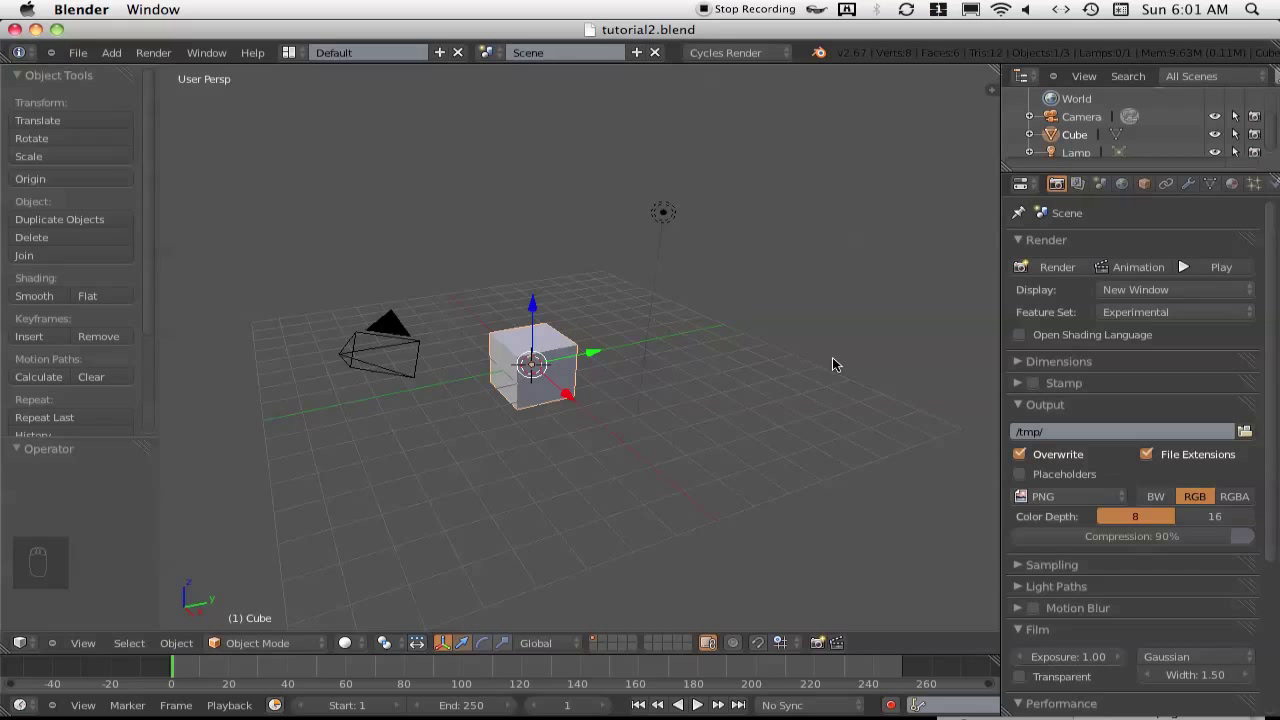
key(x)
click(566, 383)
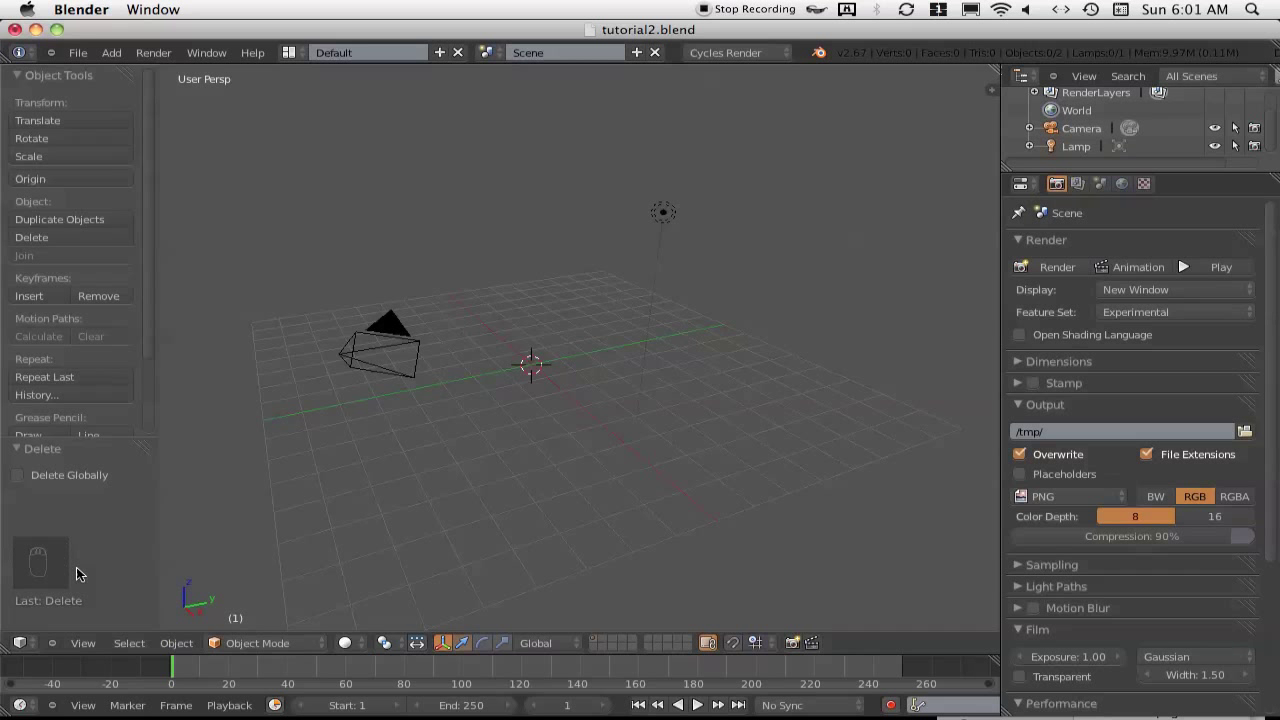
key(ctrl+z)
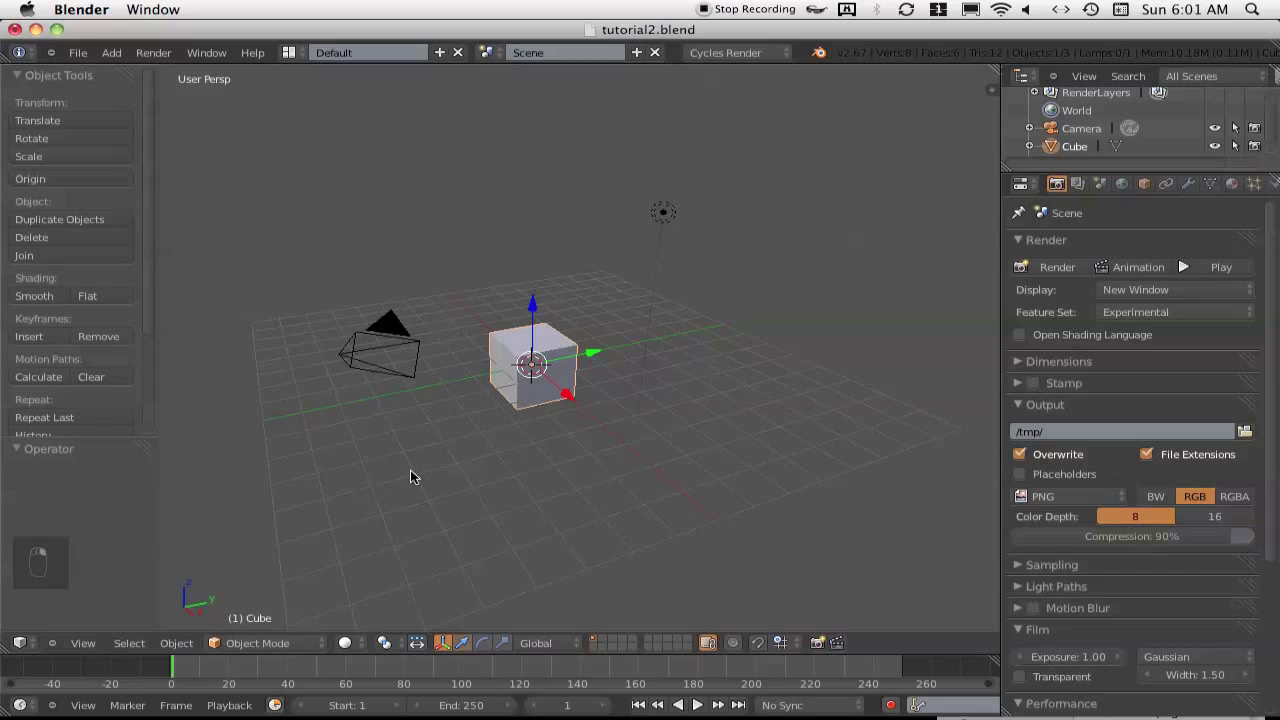
Delete the default cube from the scene
key(x)
click(482, 447)
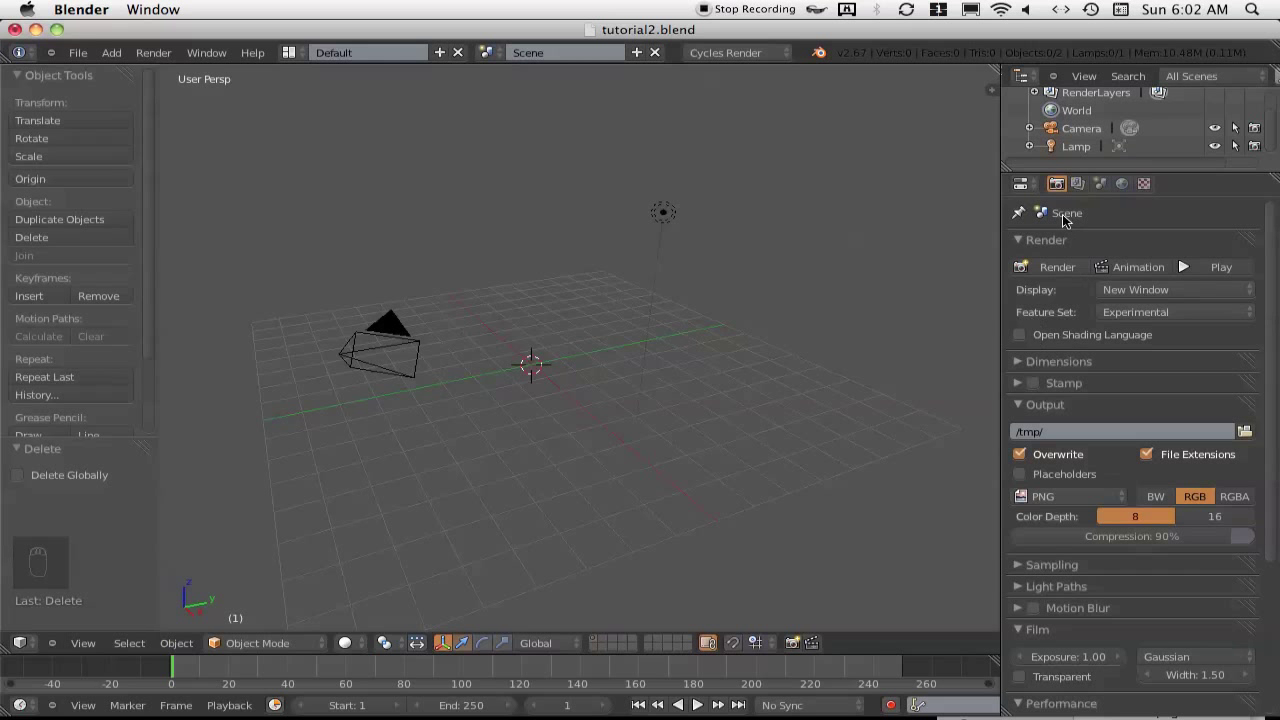
Enable Open Shading Language in the scene's render settings
click(1077, 184)
click(1057, 184)
click(1020, 335)
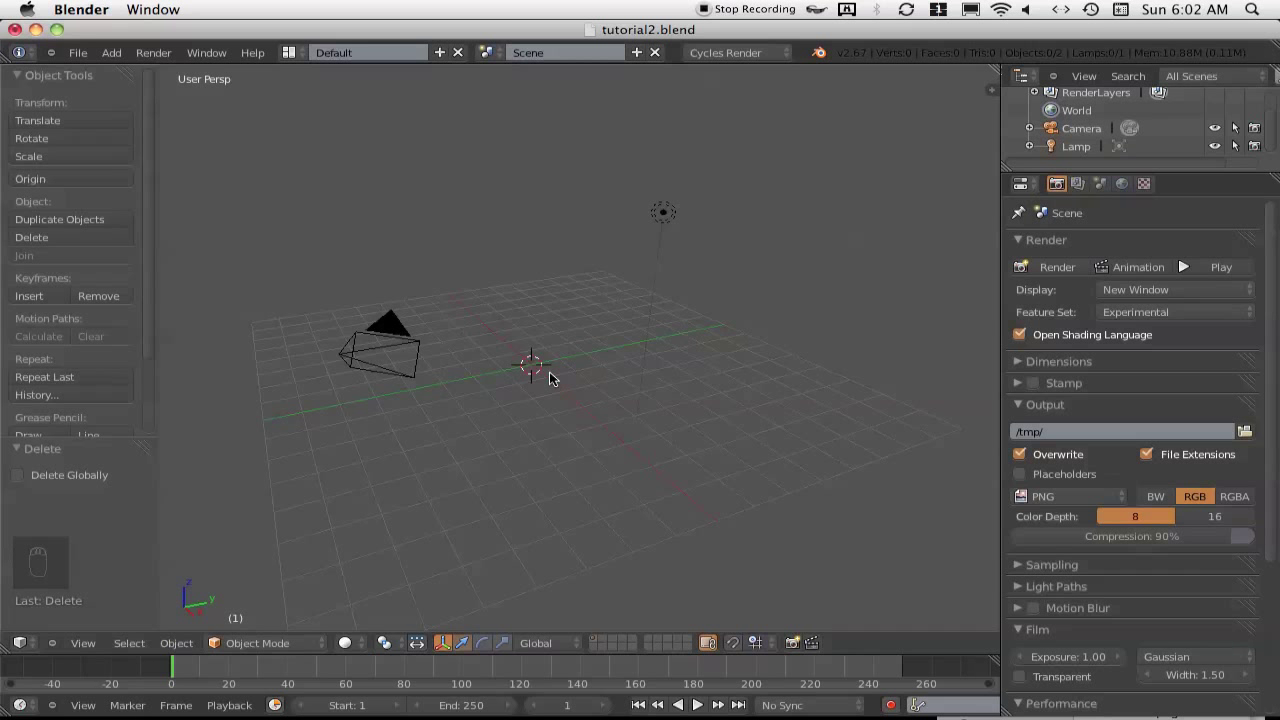
Snap the 3D cursor to the scene center and move the camera to the cursor
click(402, 343)
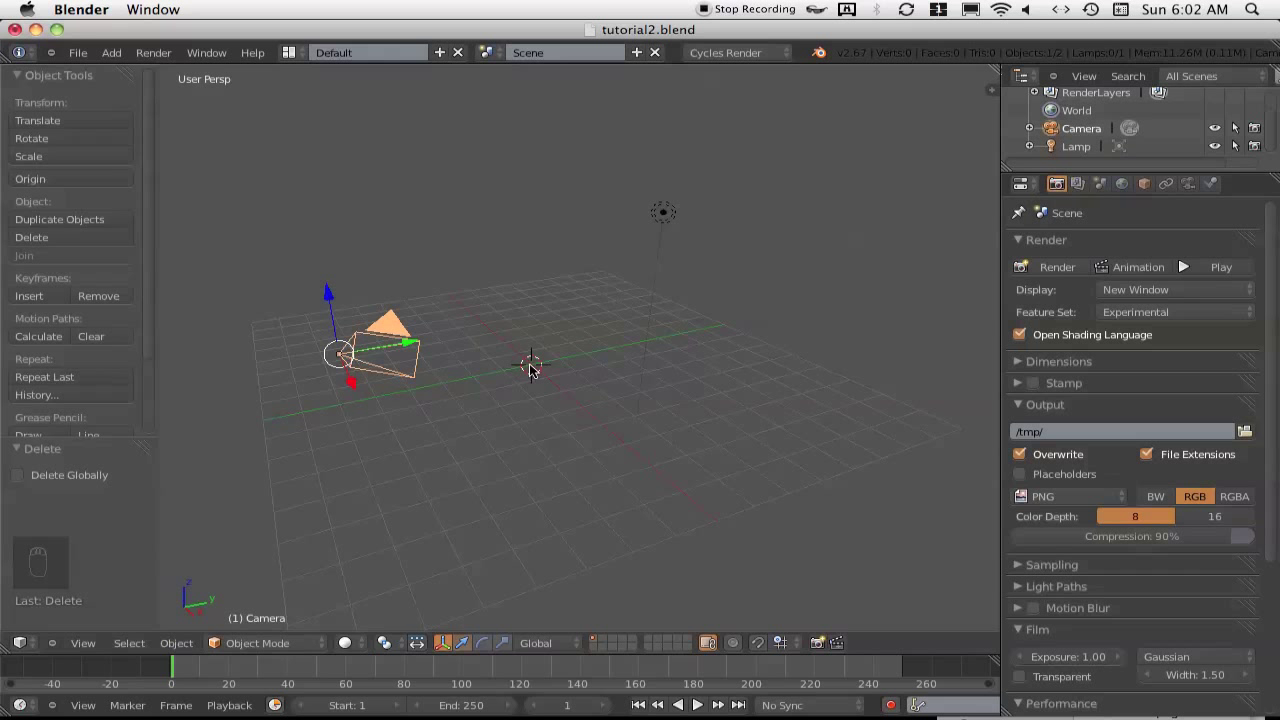
key(shift+c)
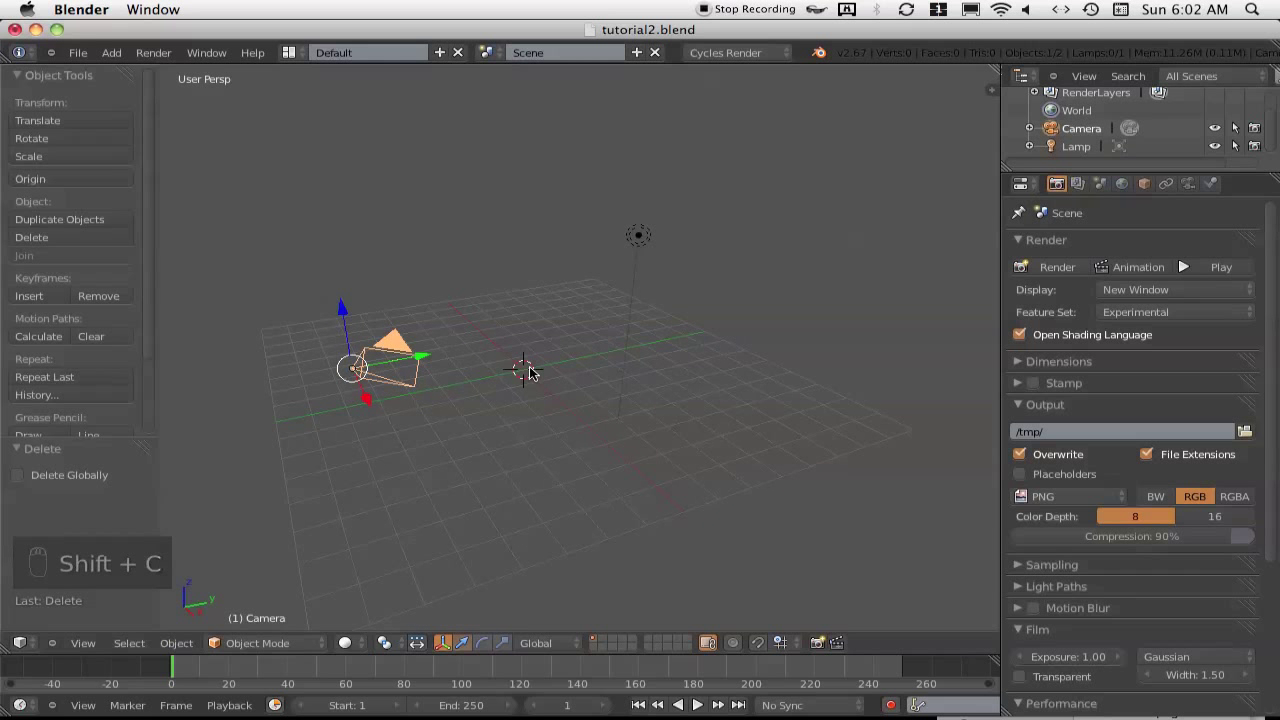
key(shift+s)
key(shift+s)
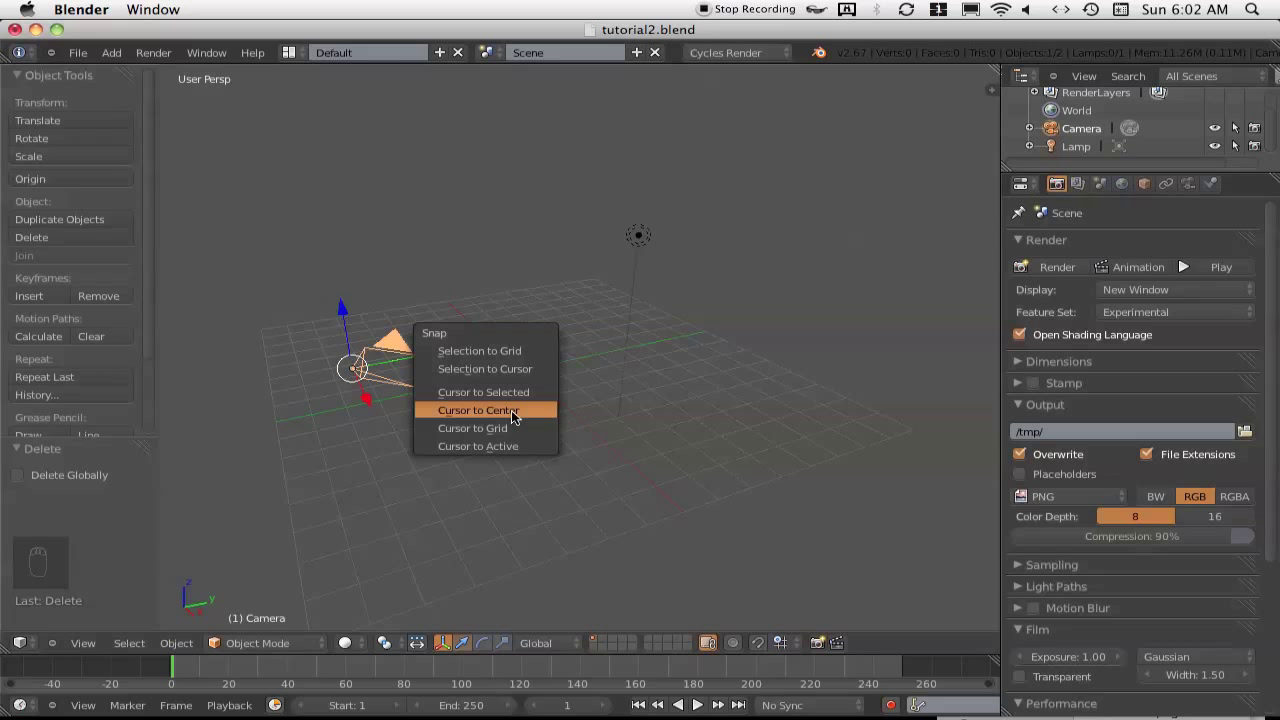
click(513, 417)
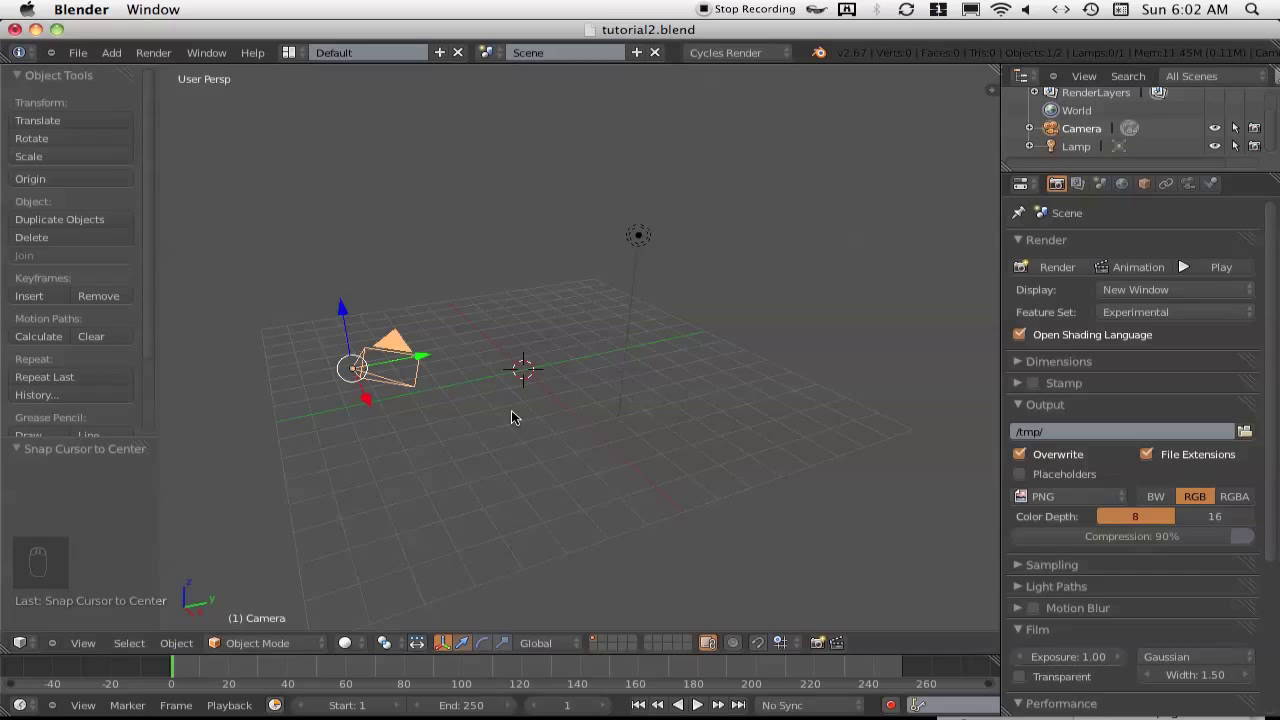
key(shift+s)
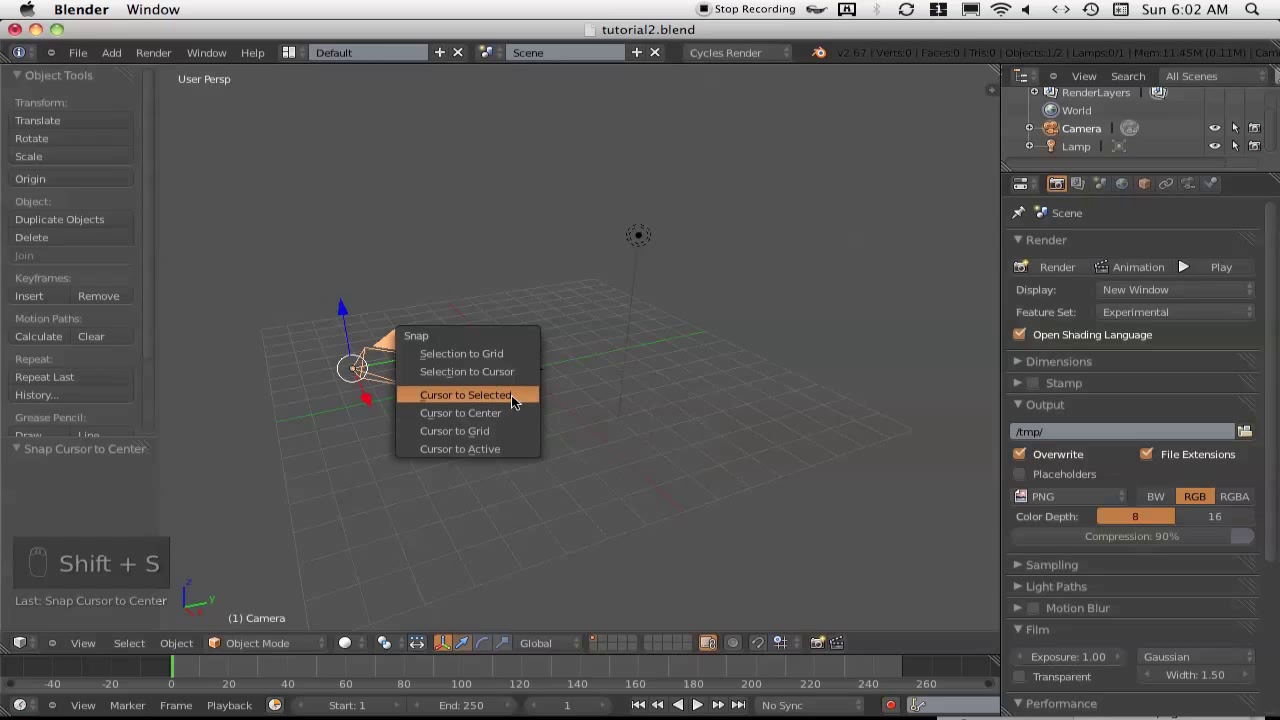
click(508, 373)
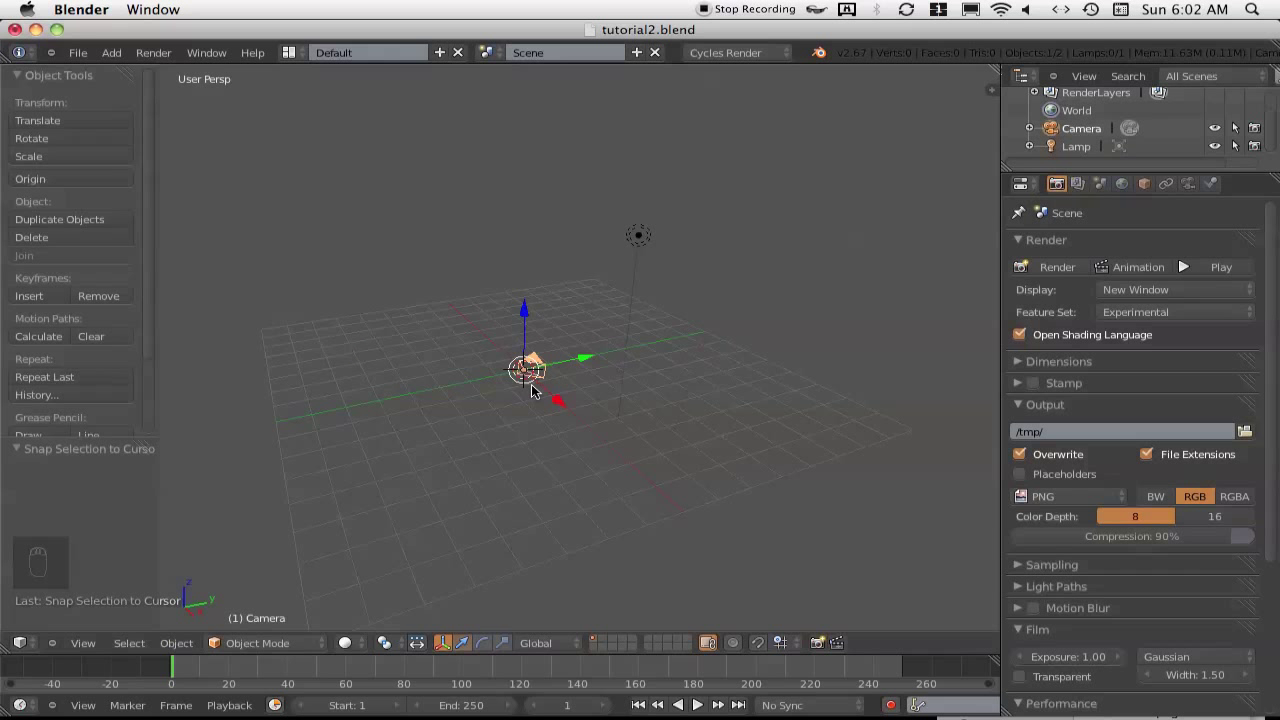
Clear the camera's rotation and location
key(KP_1)
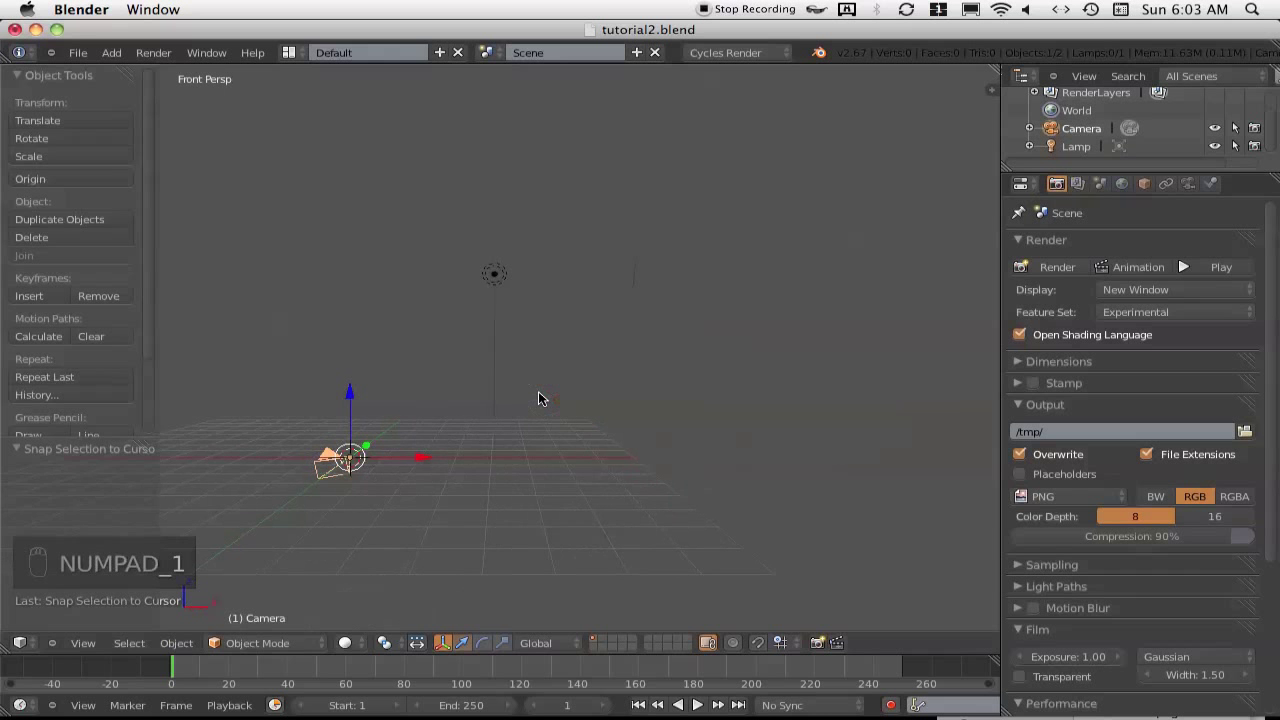
key(KP_3)
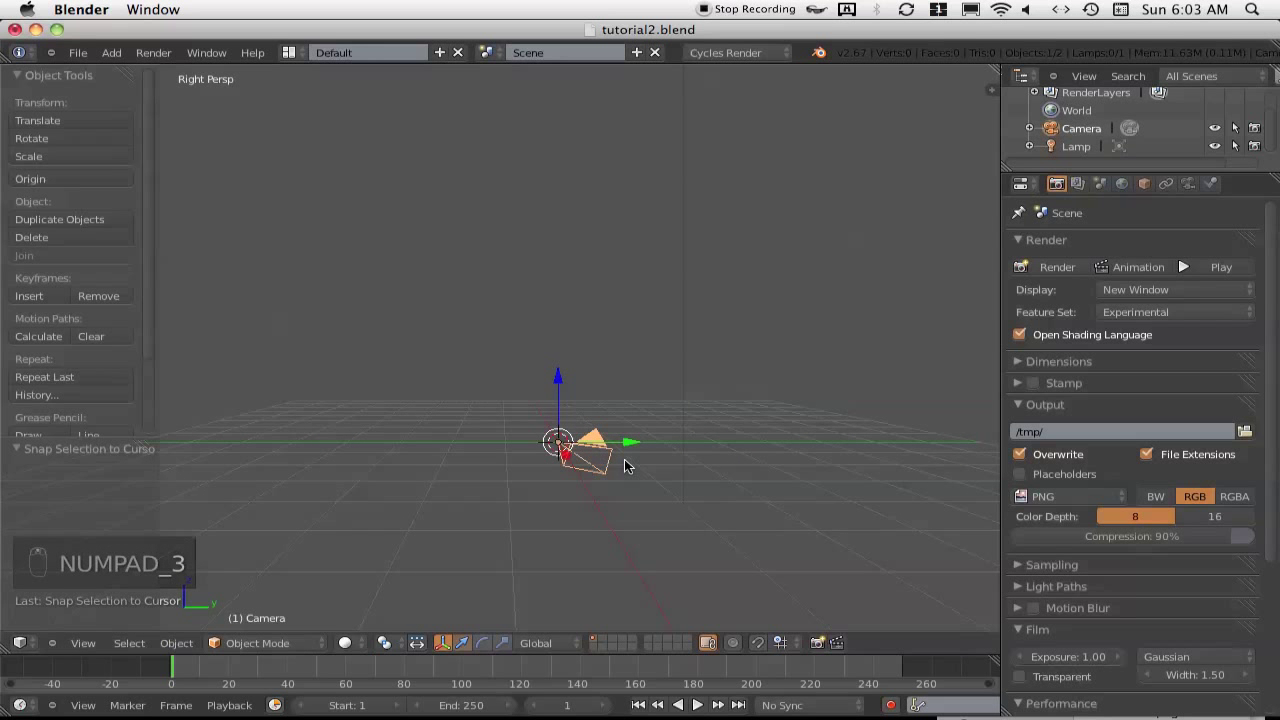
key(alt+r)
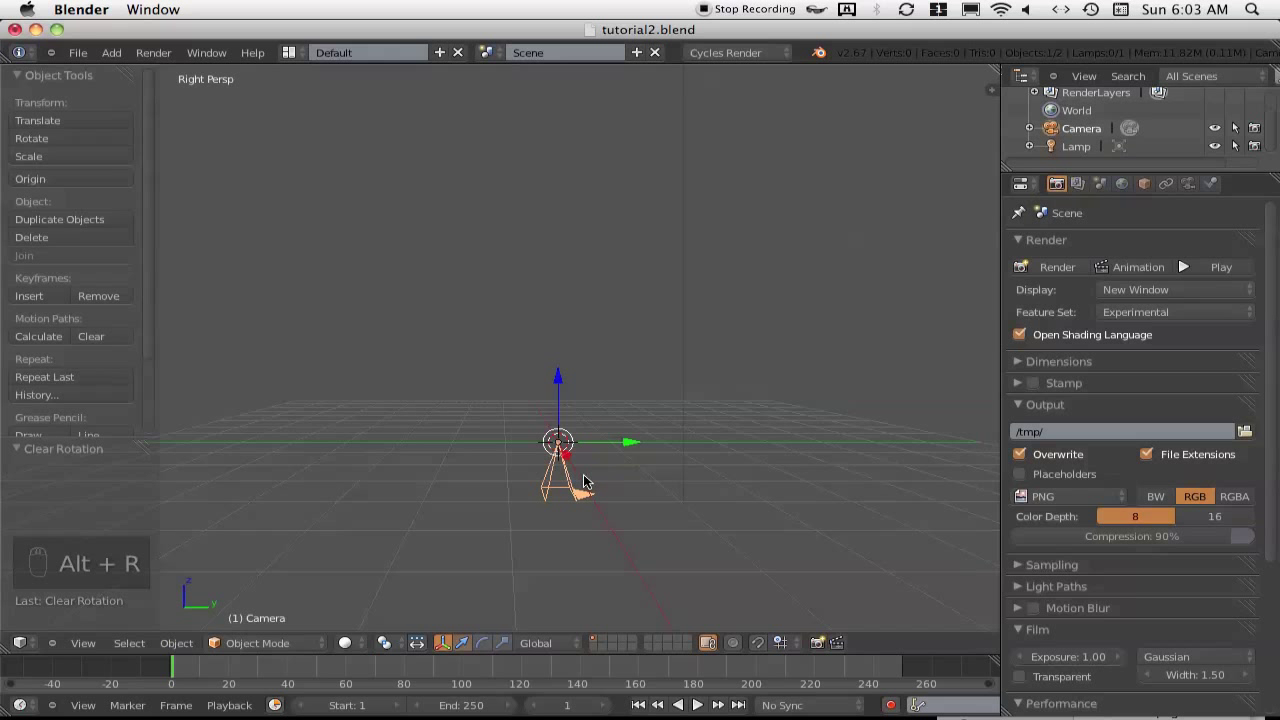
key(alt+g)
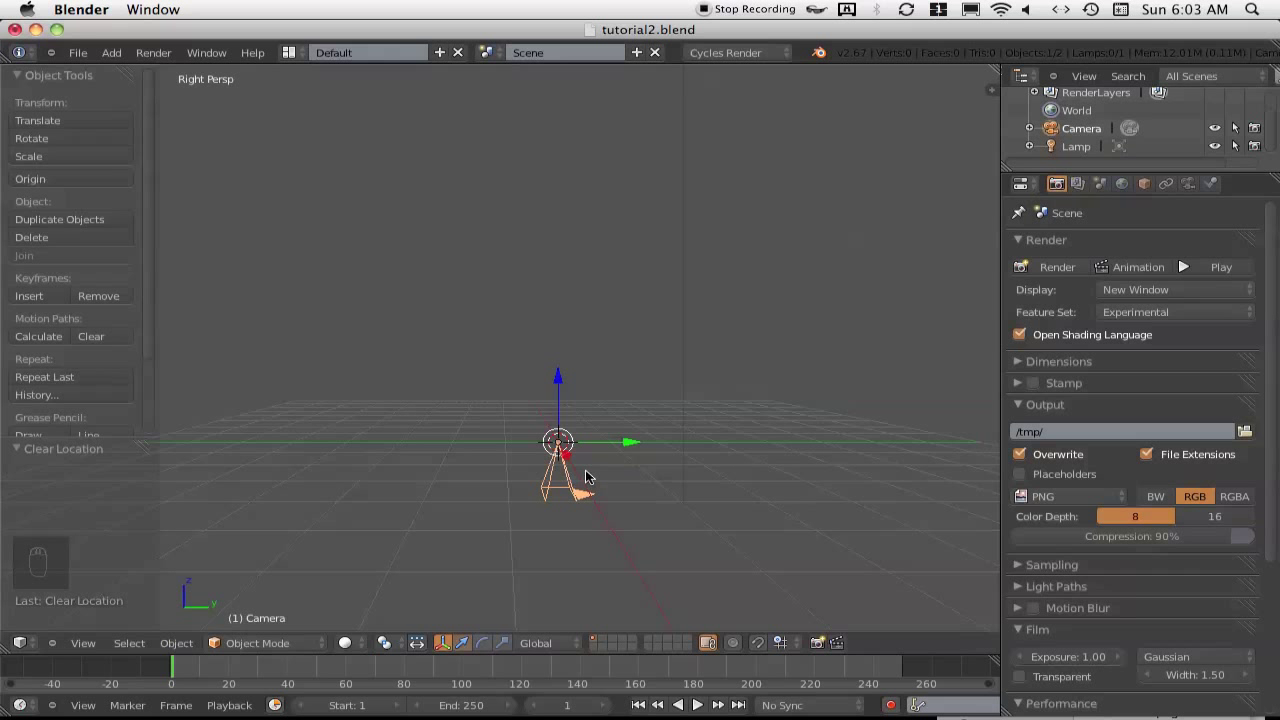
Rotate the camera 90° about the global X axis
key(r)
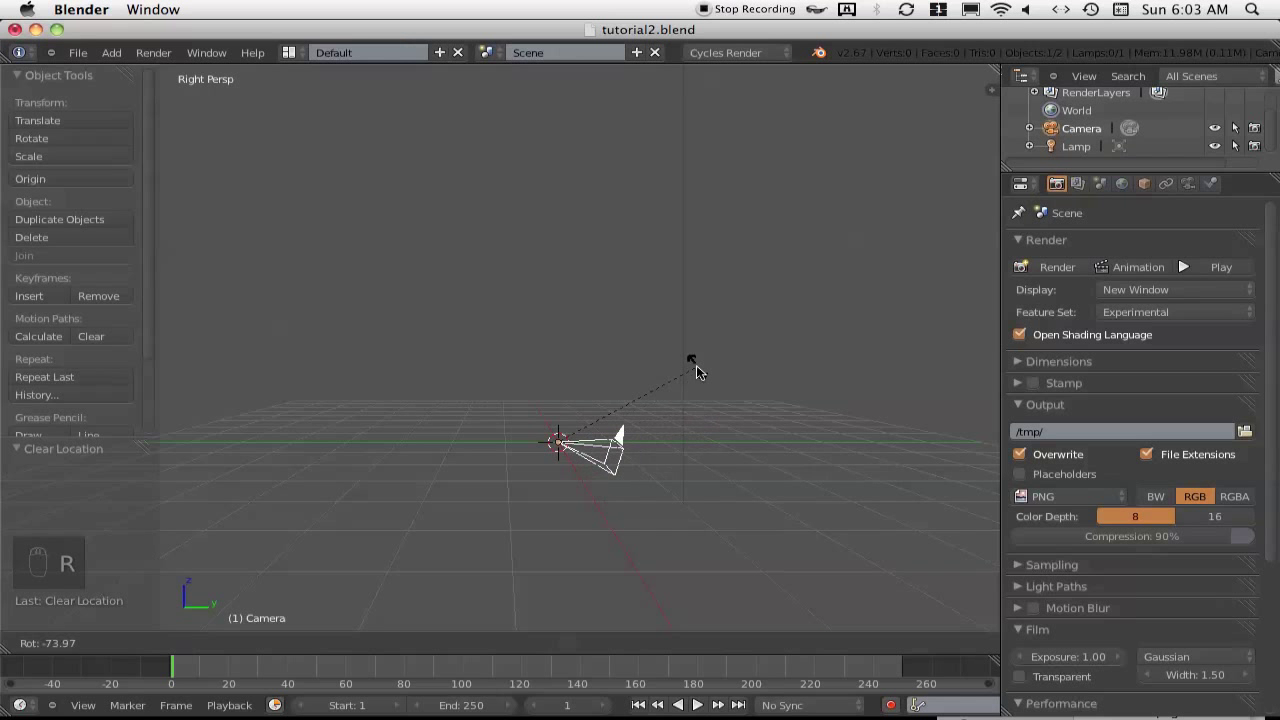
click(709, 400)
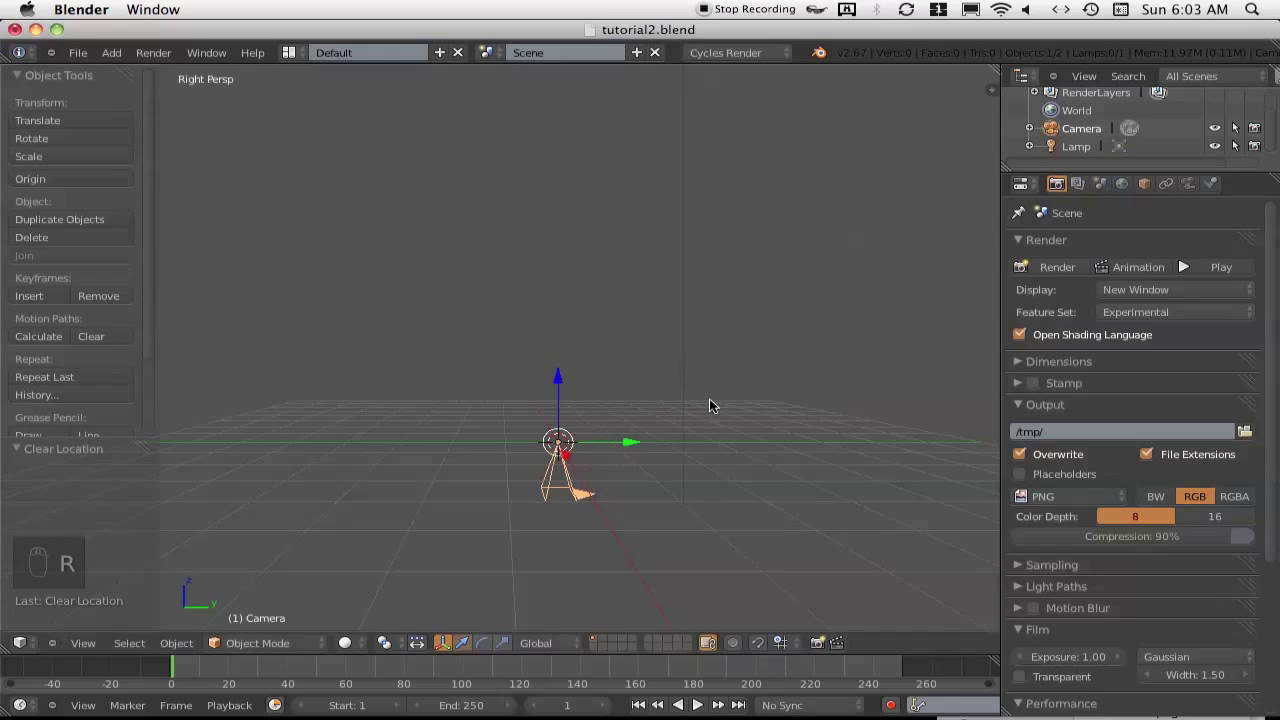
key(r)
text(x)
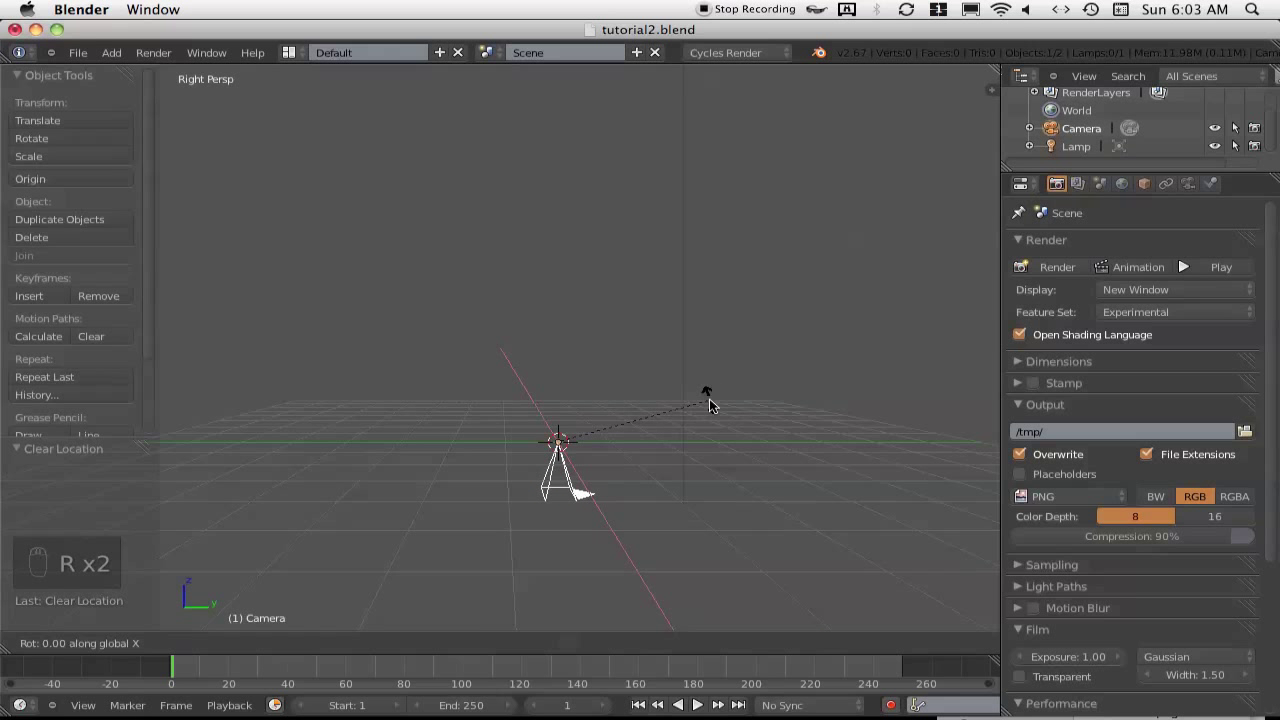
text(90)
key(Return)
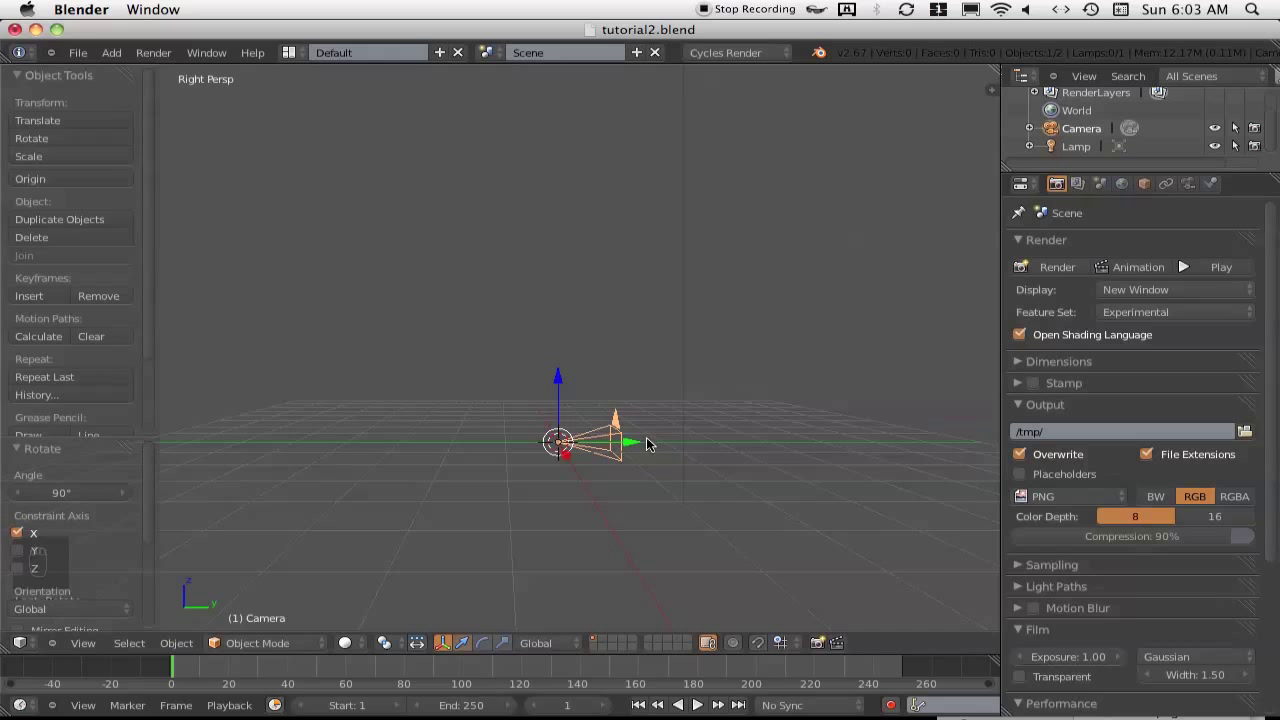
Add a mesh plane at the origin in front orthographic view and rotate it 90° about the X axis
key(KP_1)
shift+middle_drag(420, 449, 806, 403)
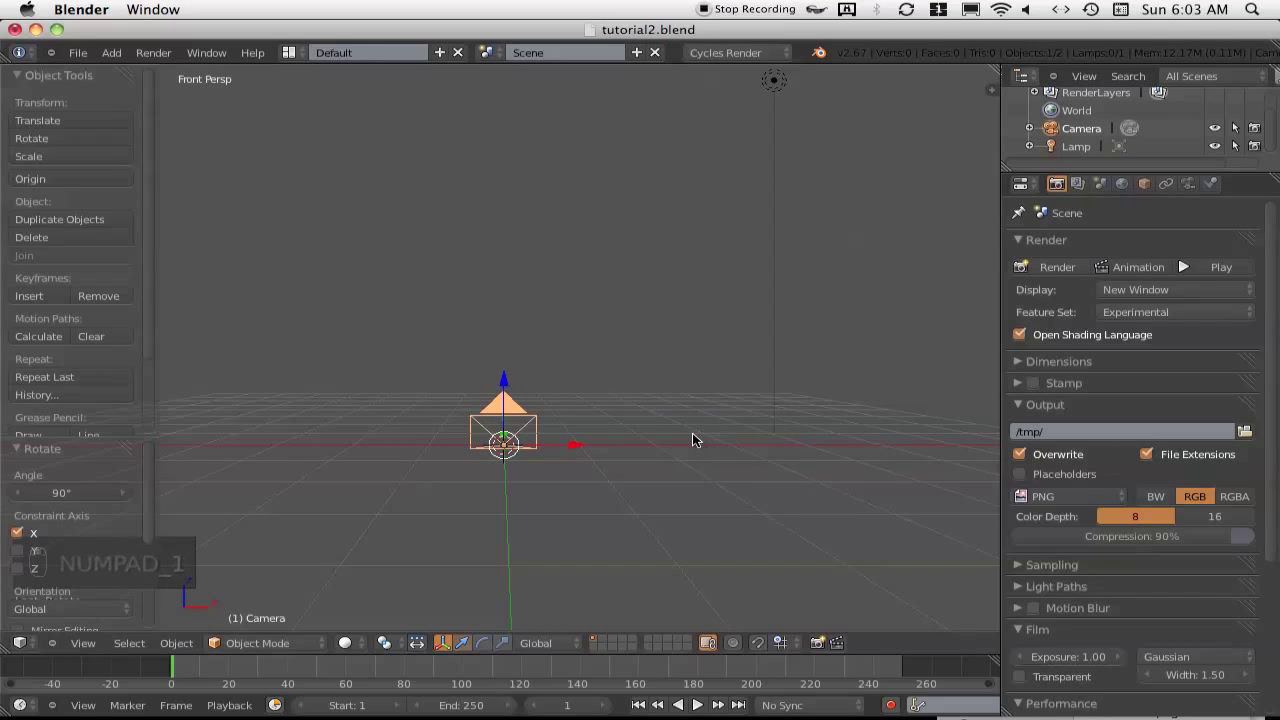
key(KP_5)
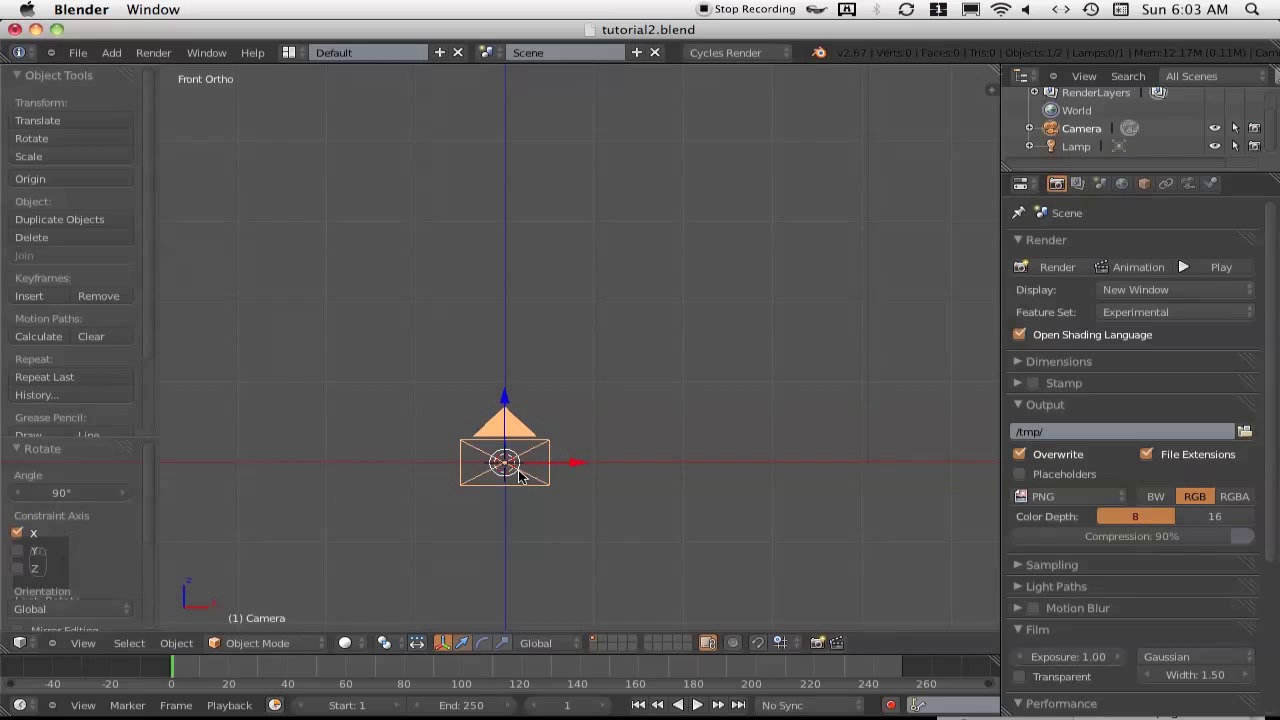
key(shift+a)
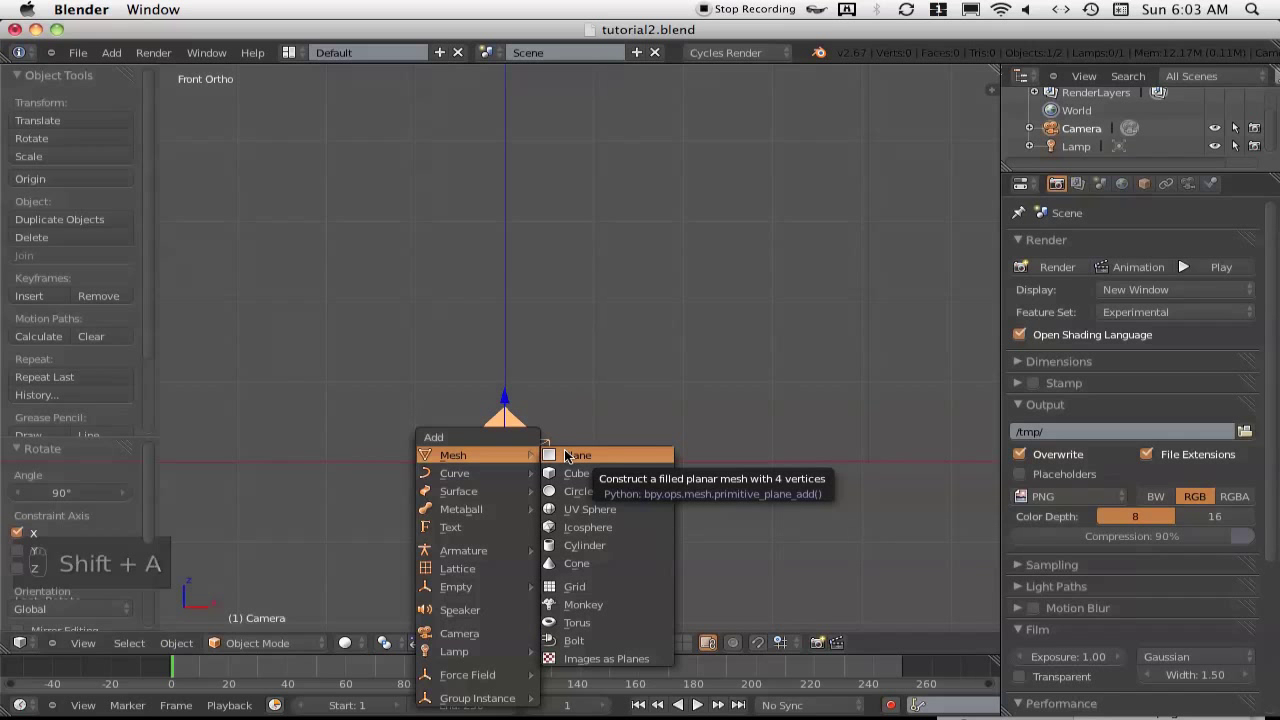
click(566, 456)
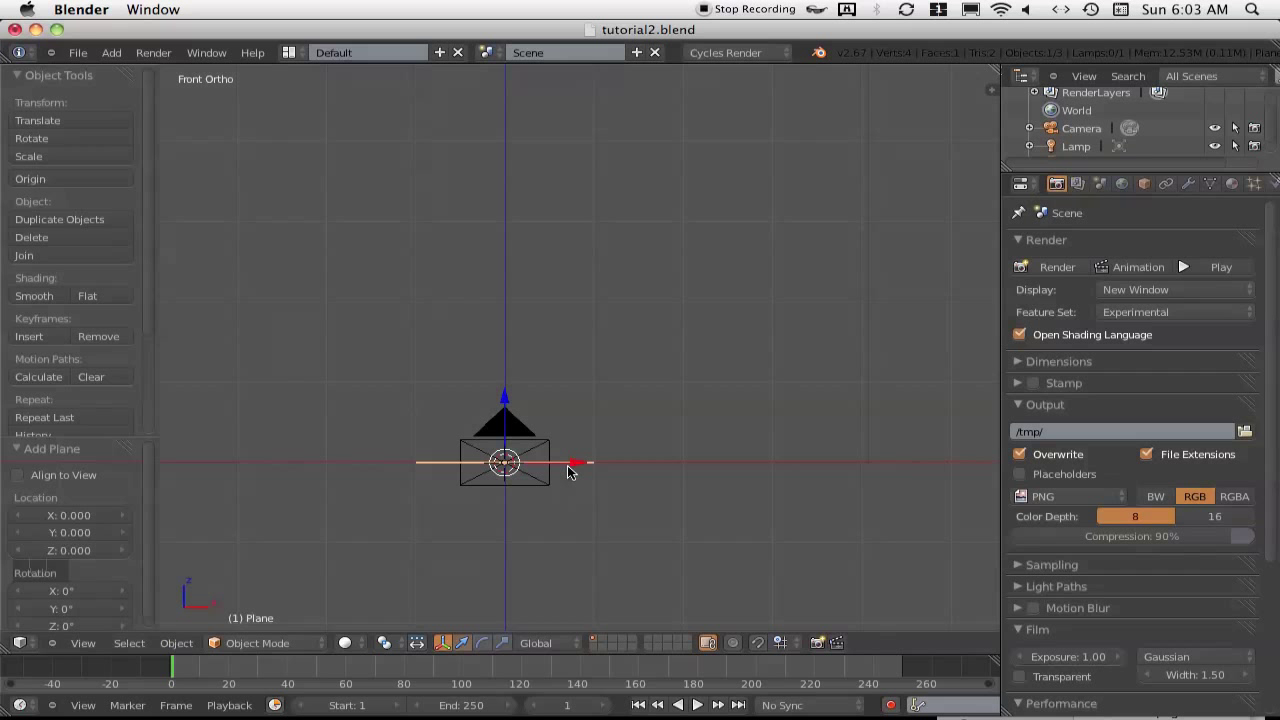
text(rx)
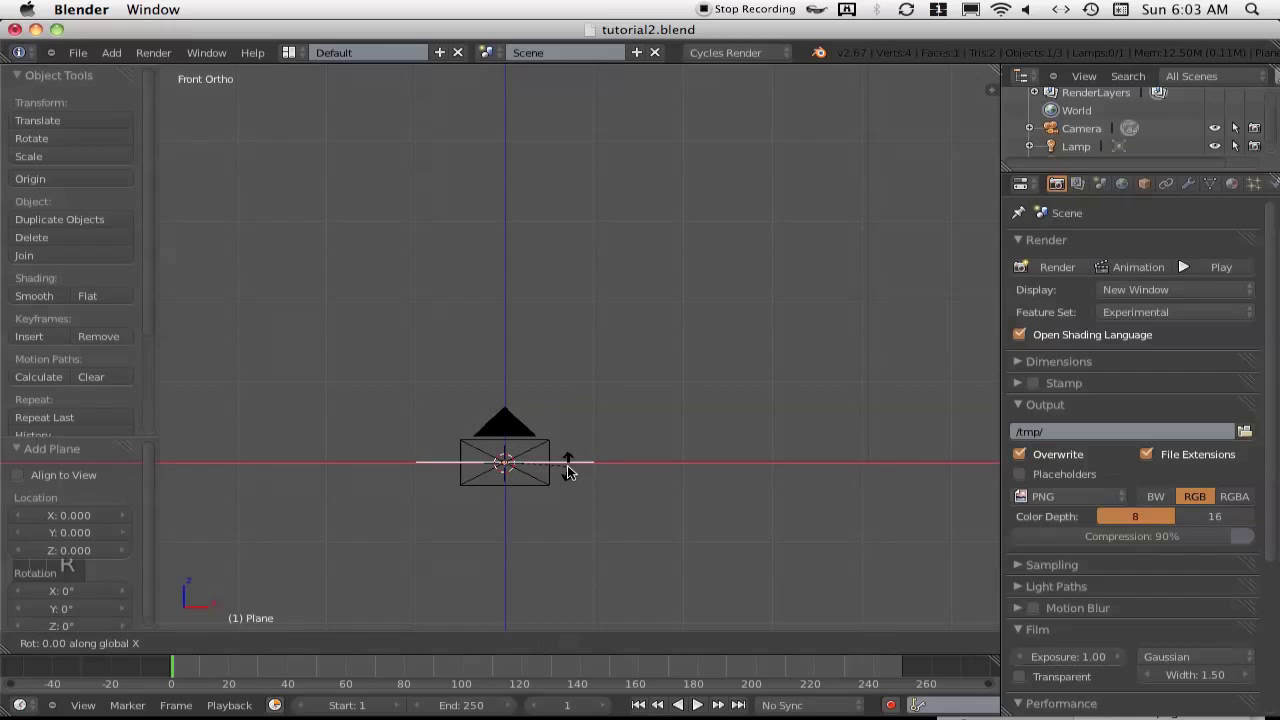
text(90)
key(Return)
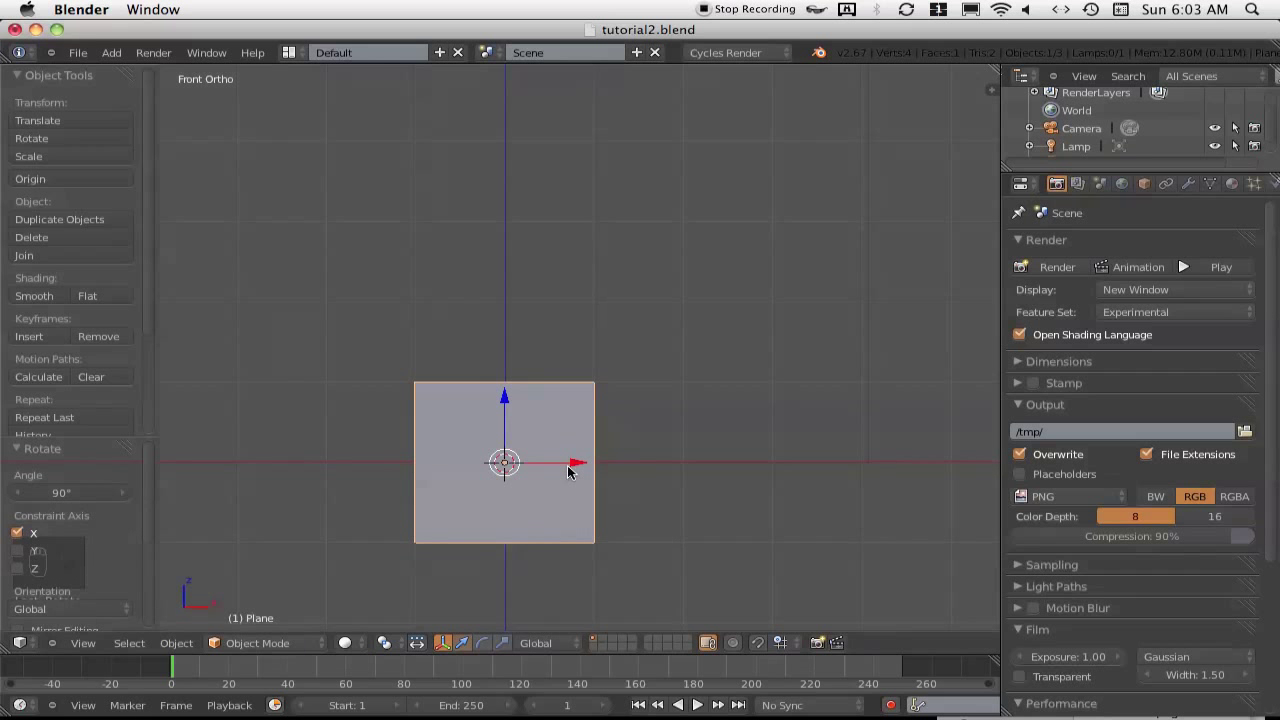
Display the scene in wireframe, check the view through the camera, and return to front orthographic view
key(z)
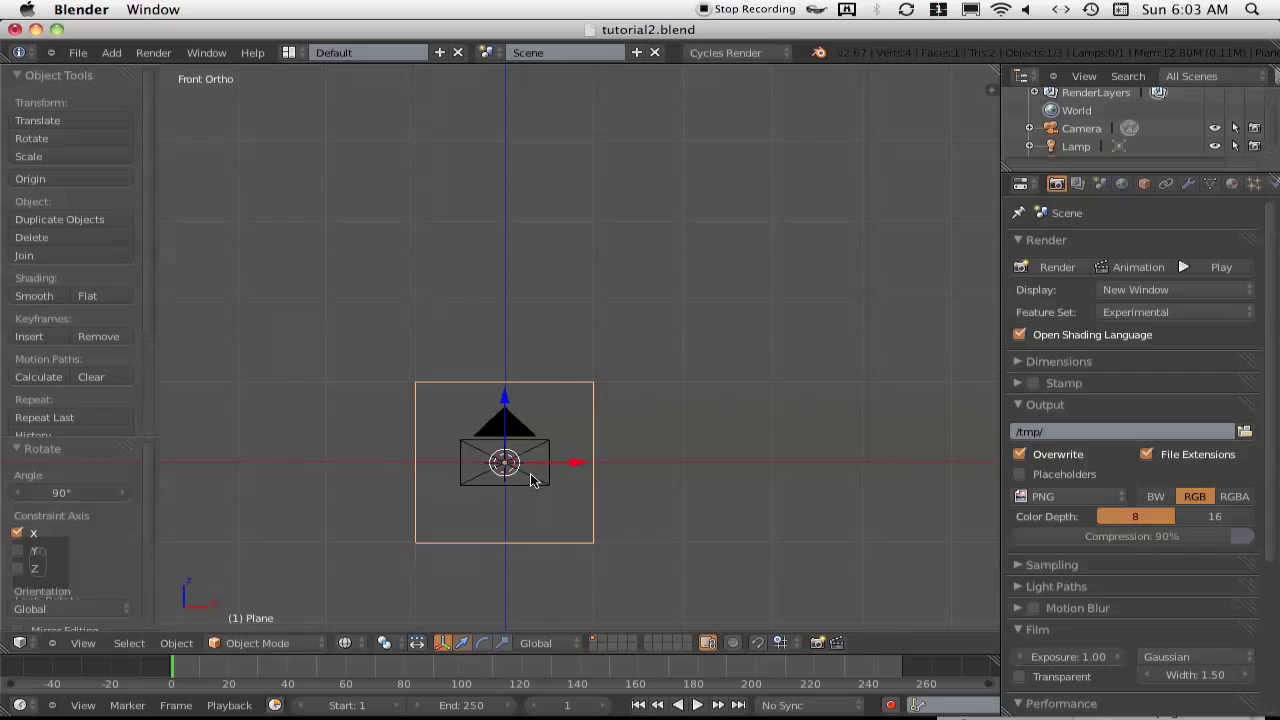
key(KP_0)
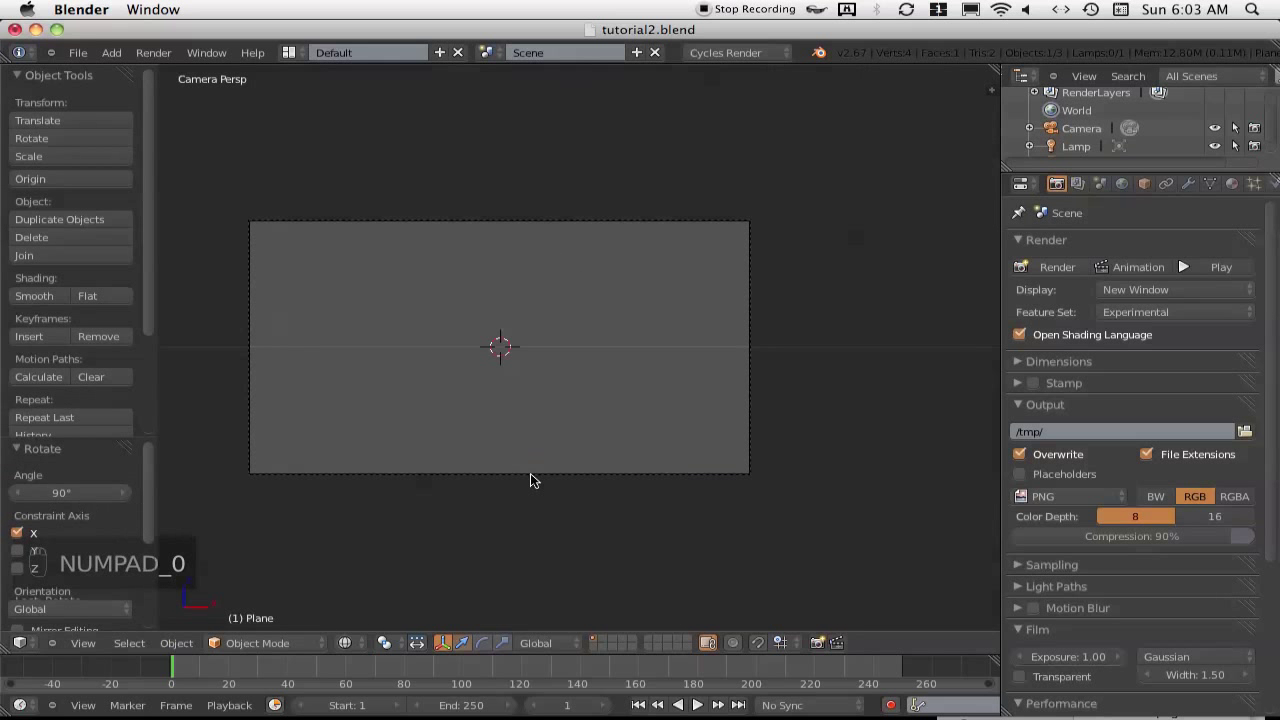
shift+middle_drag(588, 417, 681, 408)
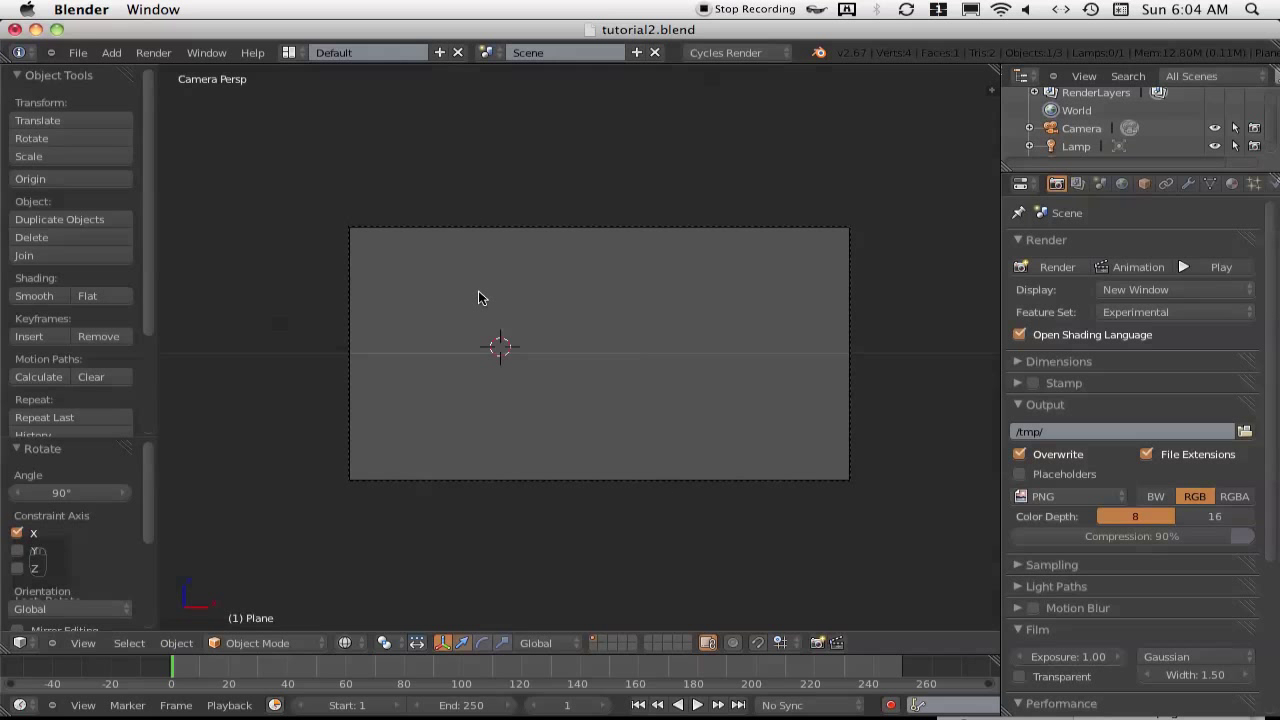
key(KP_0)
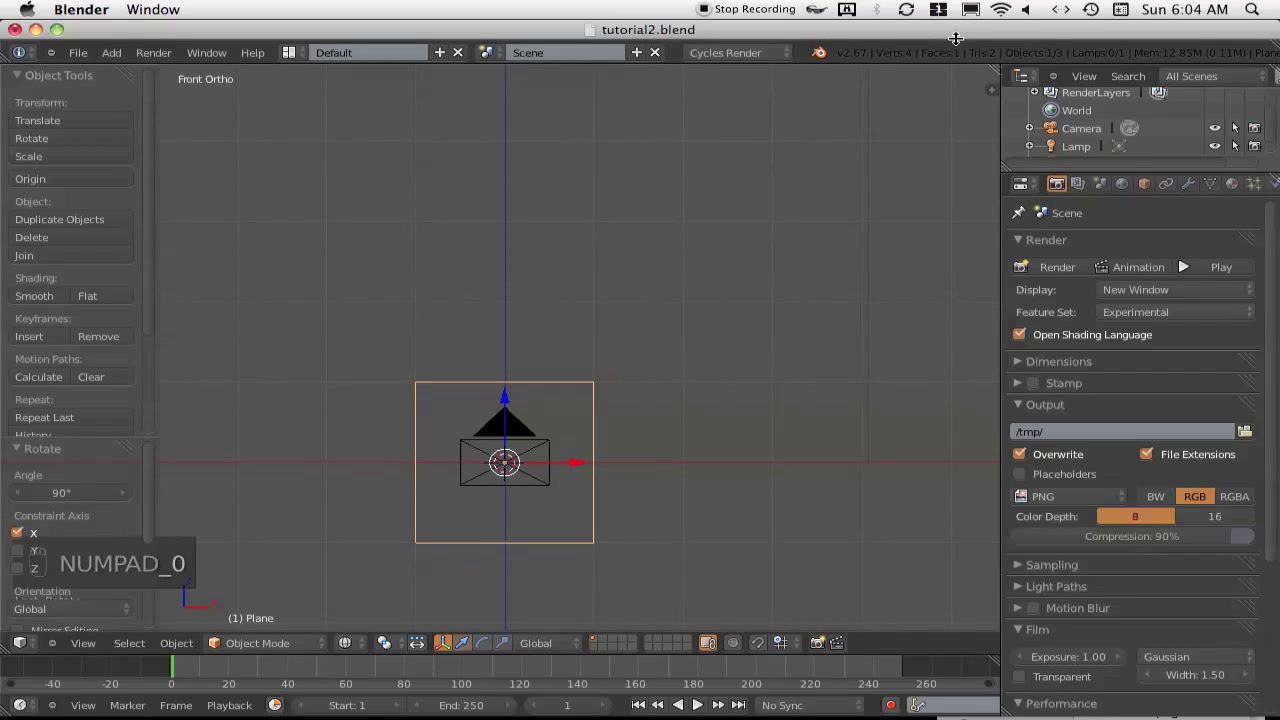
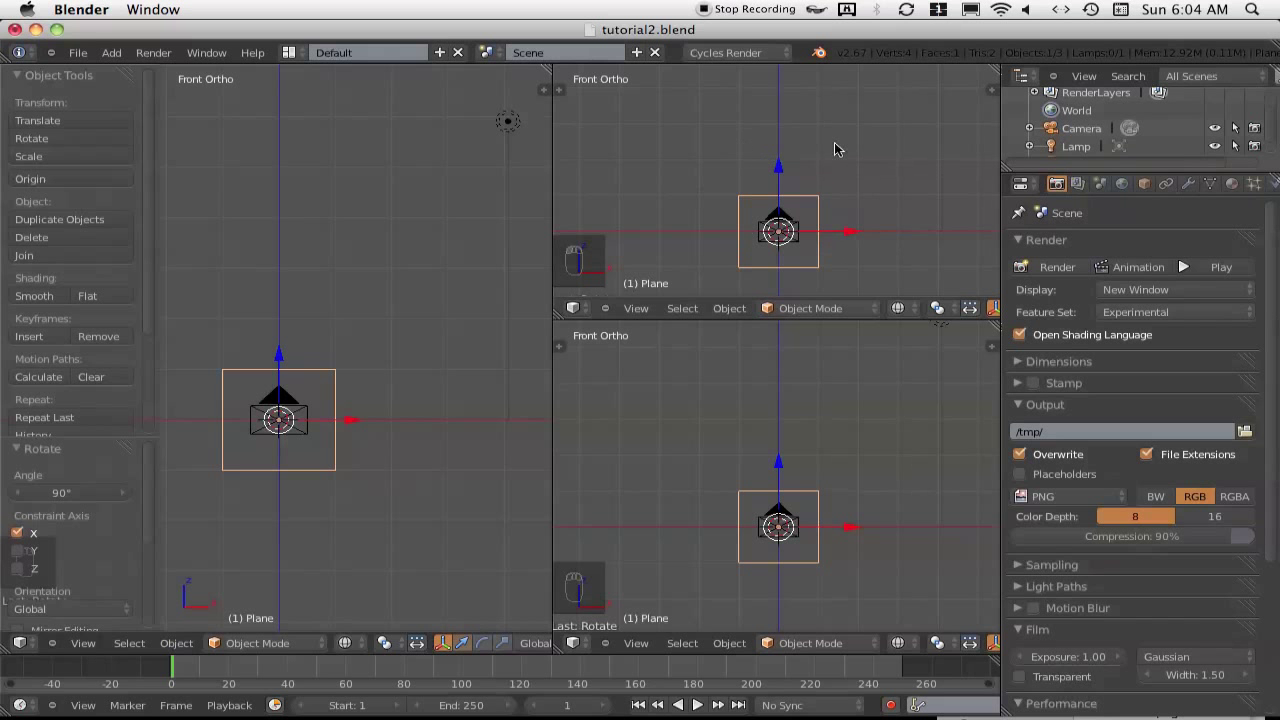
Save the scene and set a second viewport to the camera view, with the camera frame enlarged to fill it
click(77, 52)
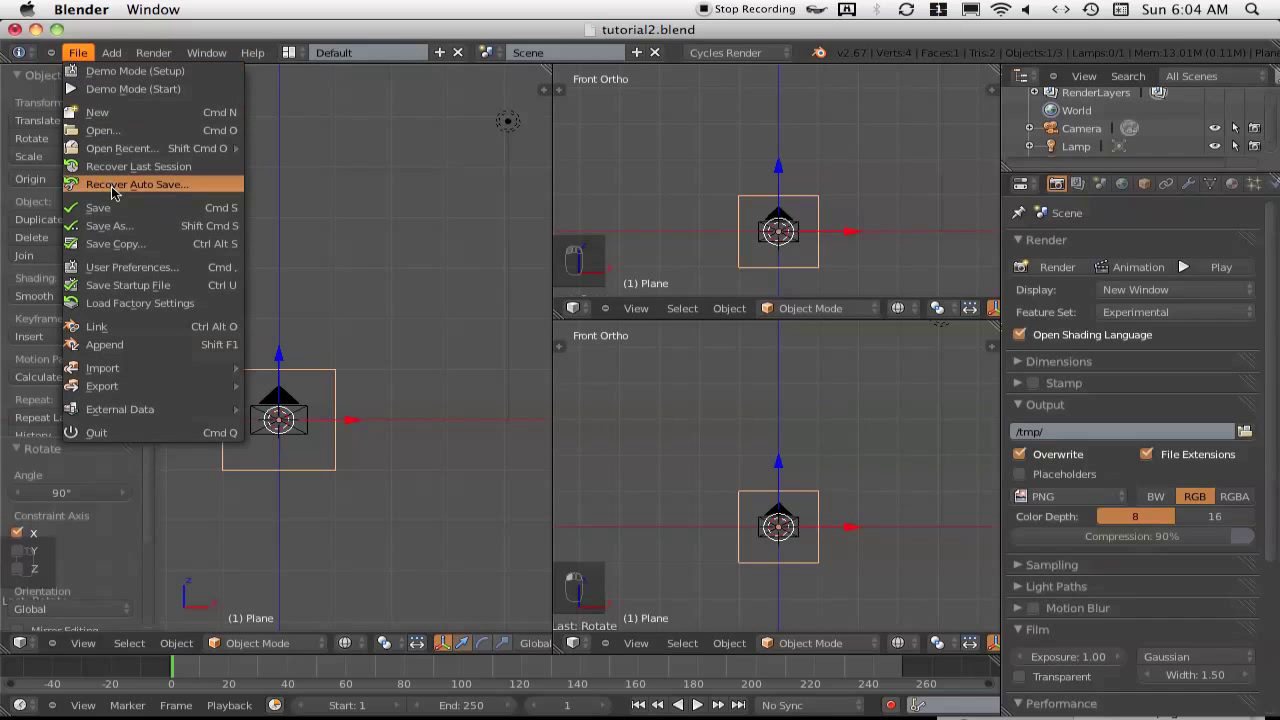
click(100, 207)
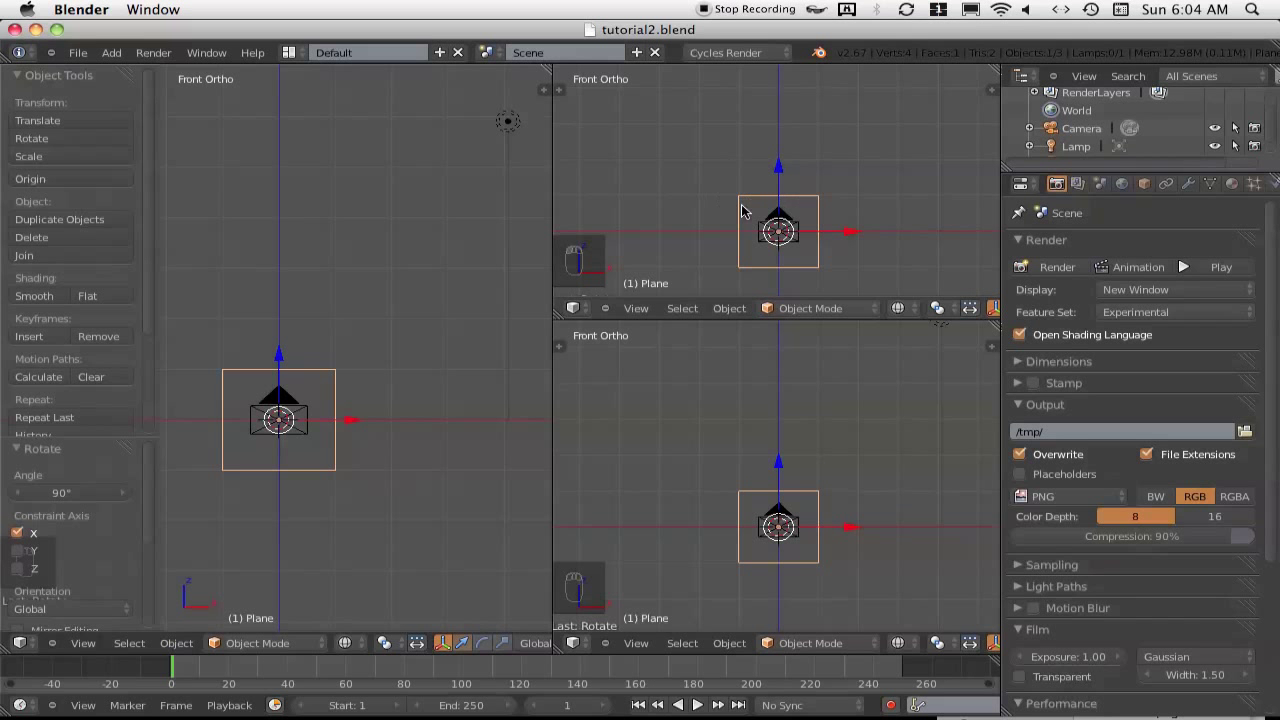
key(KP_0)
shift+middle_drag(852, 199, 826, 194)
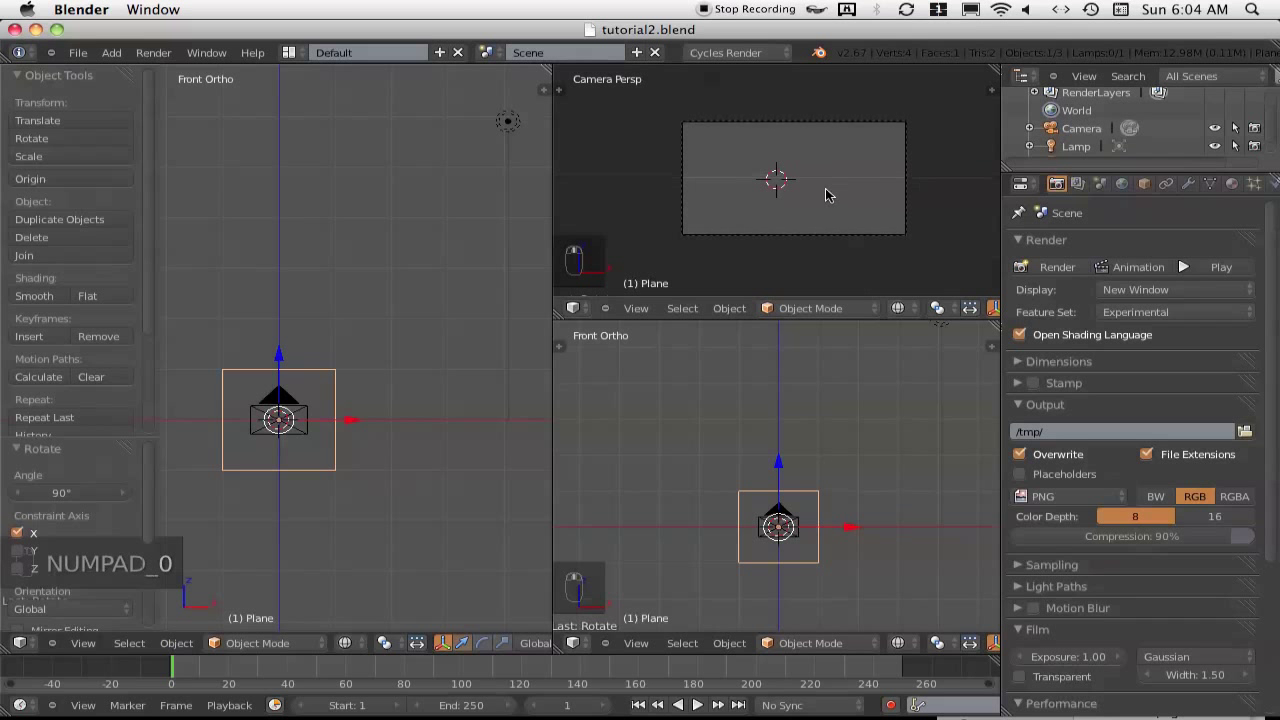
scroll(815, 180, up, 3)
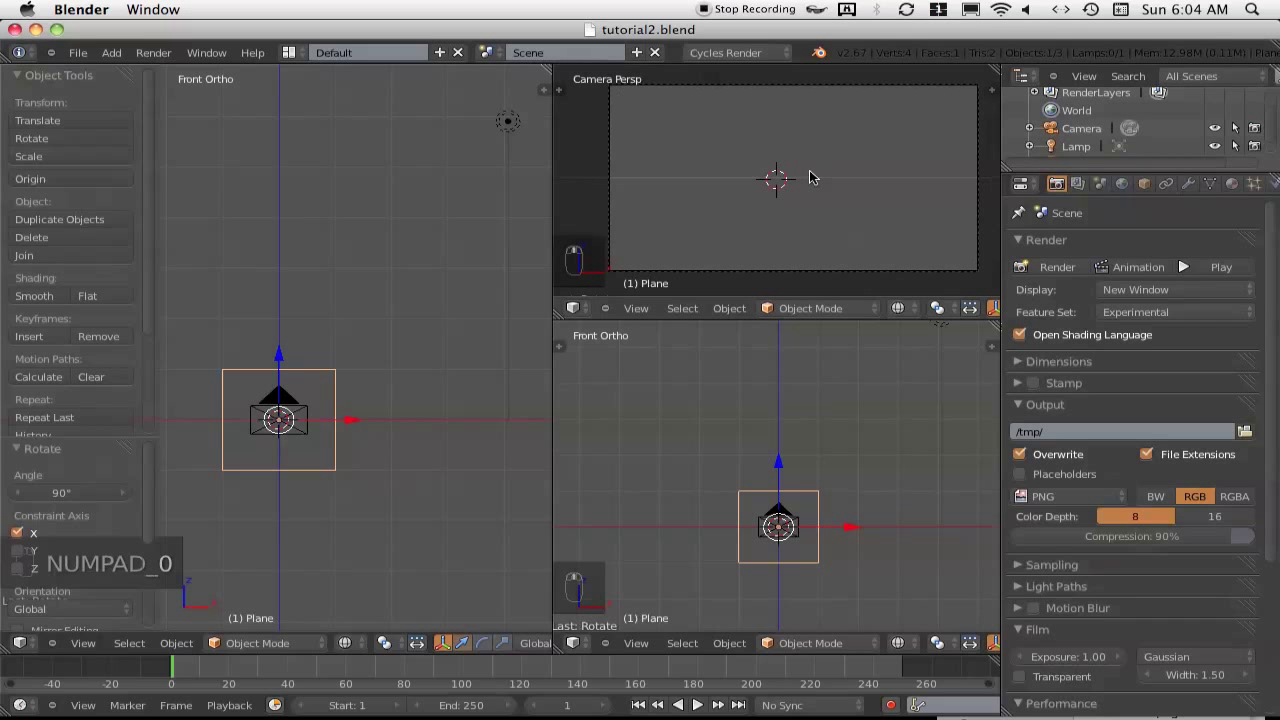
shift+middle_drag(806, 178, 798, 176)
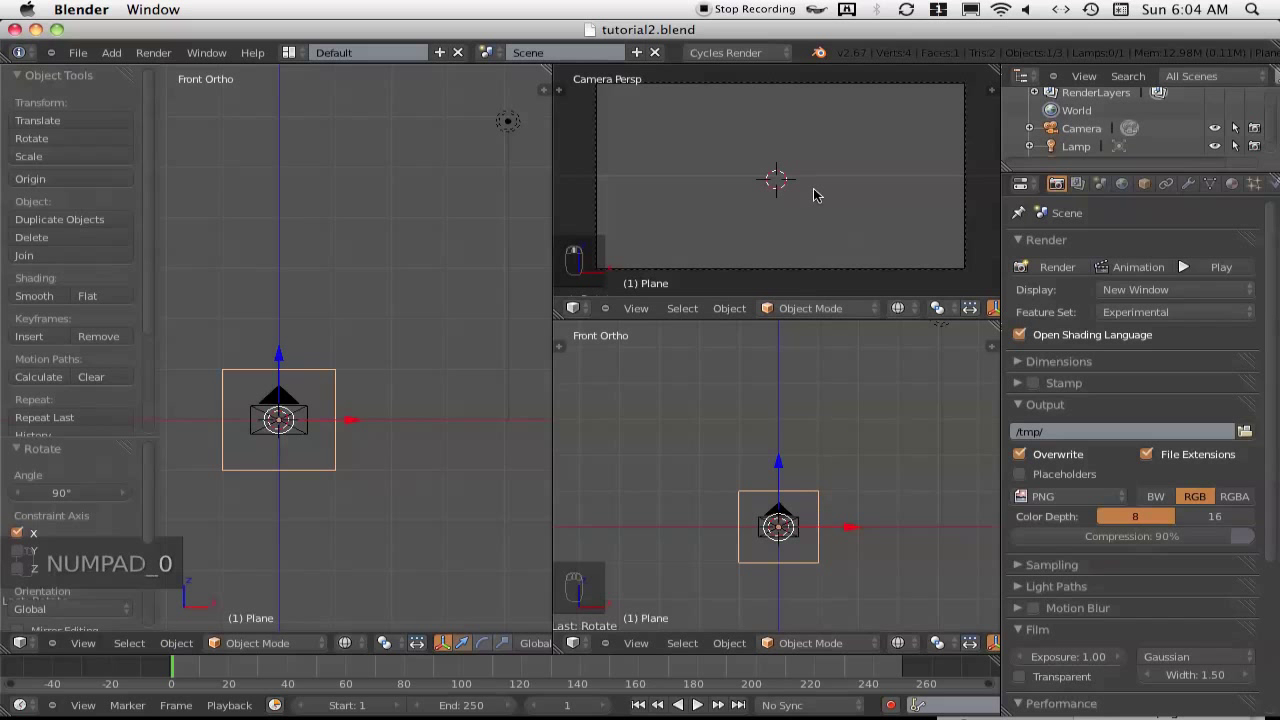
Scale the plane uniformly to about 0.647 and switch the third viewport to top orthographic view
right_click(830, 87)
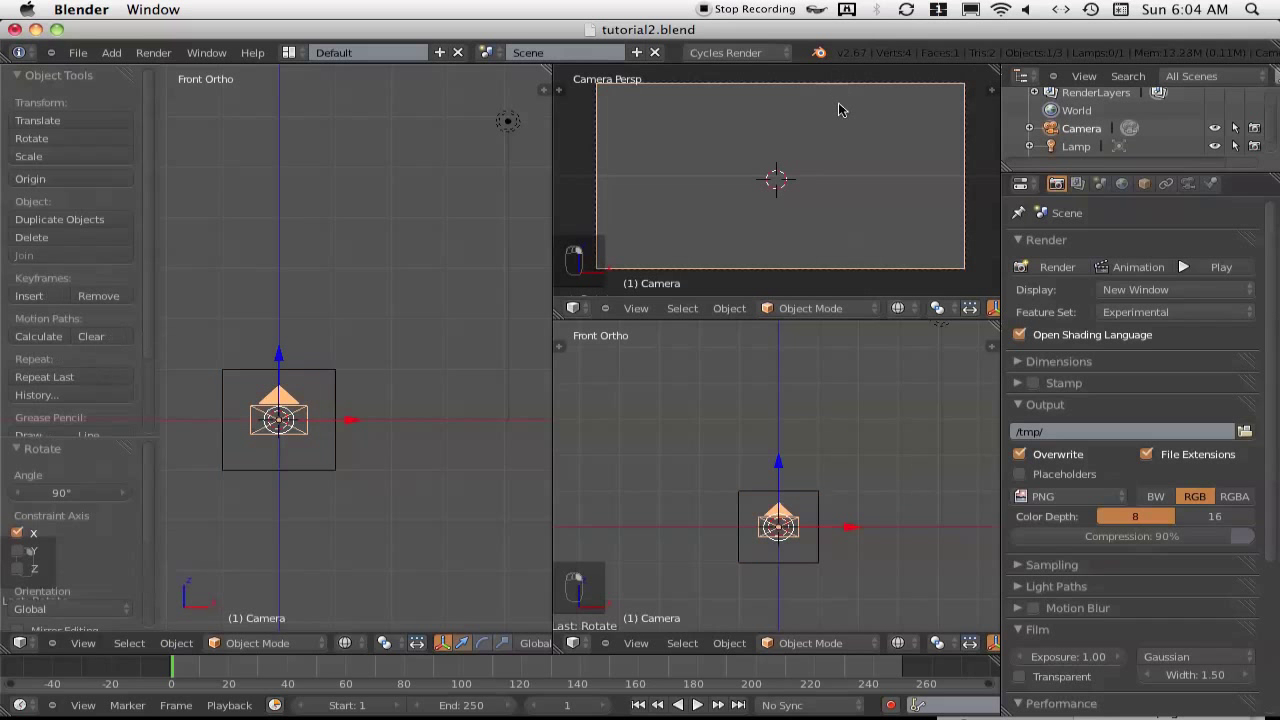
right_click(816, 499)
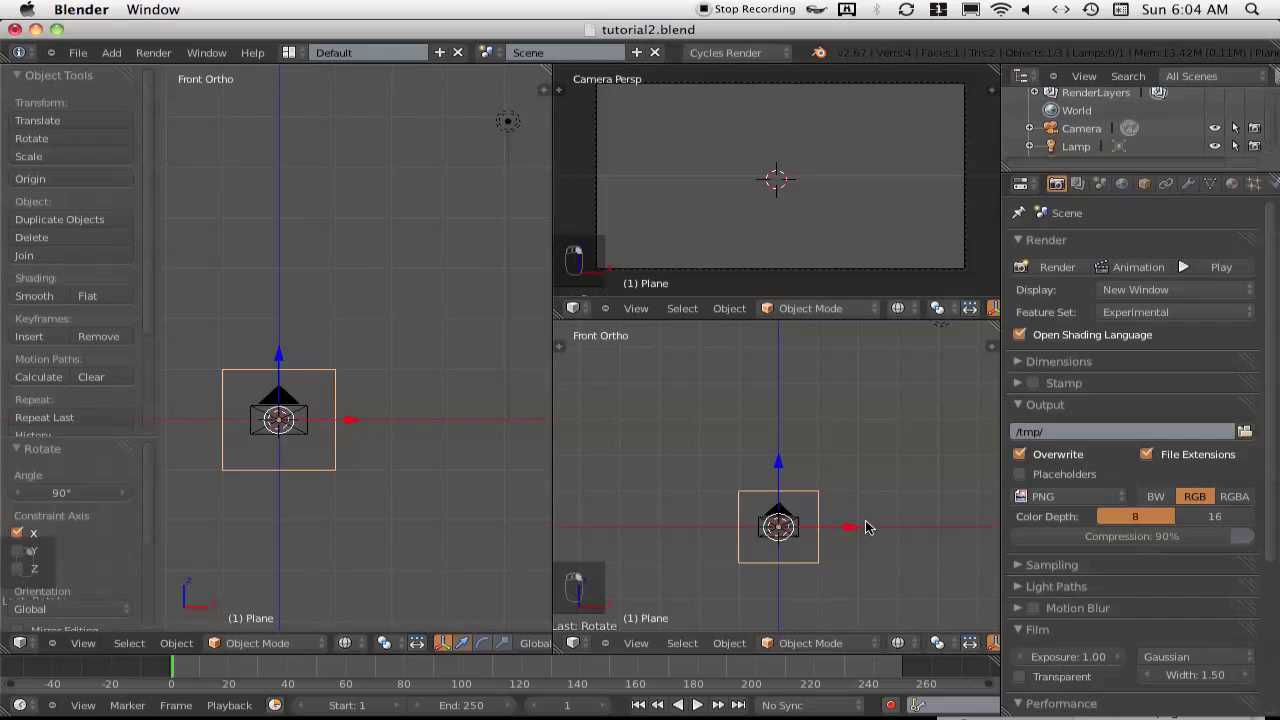
key(s)
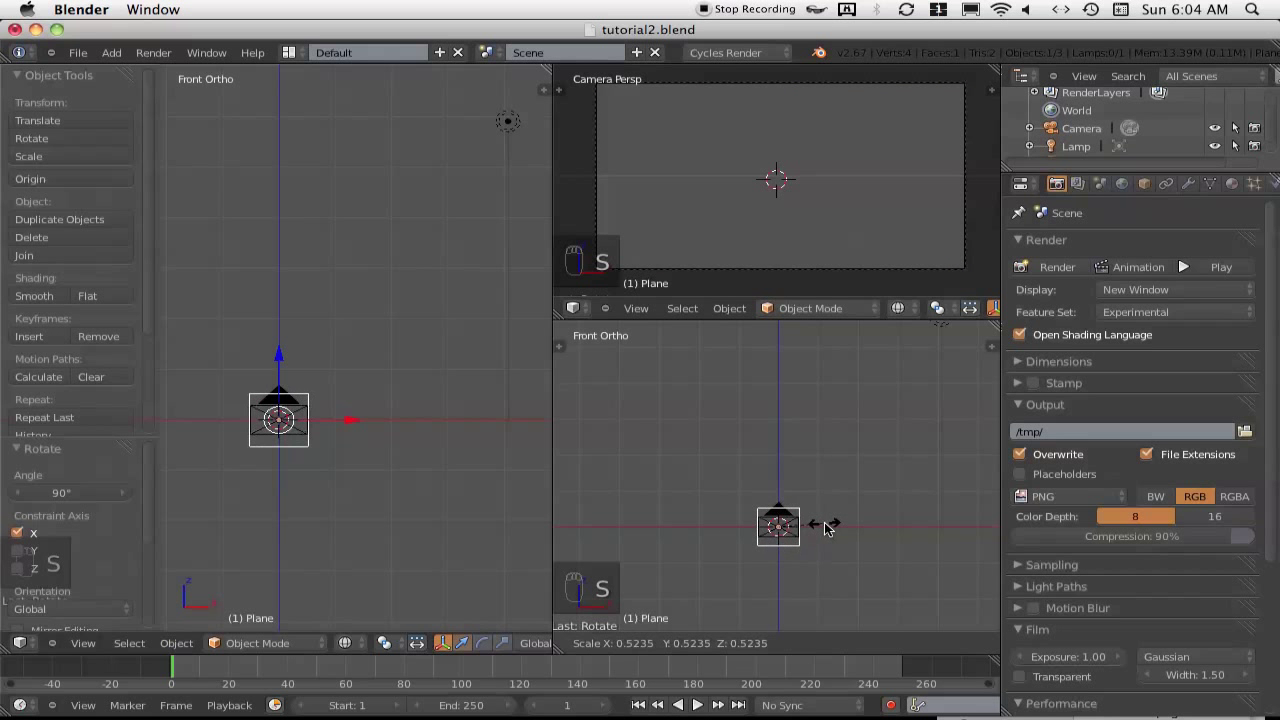
click(835, 527)
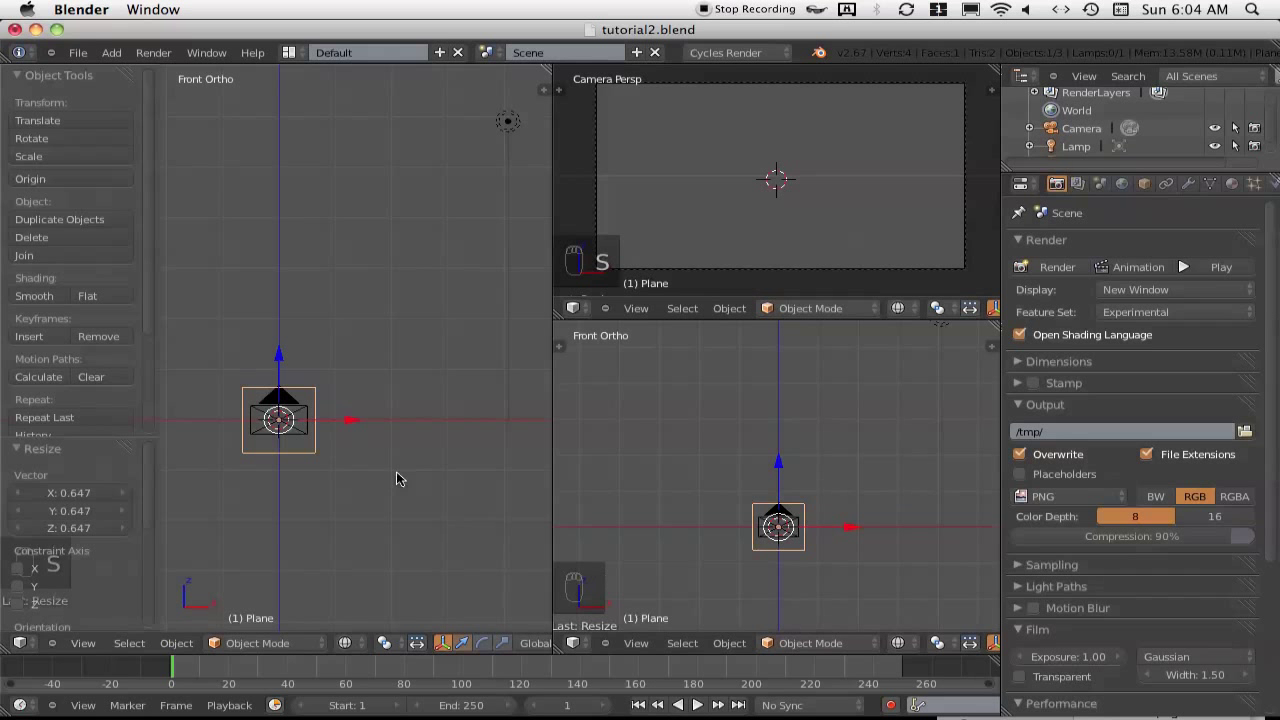
key(KP_7)
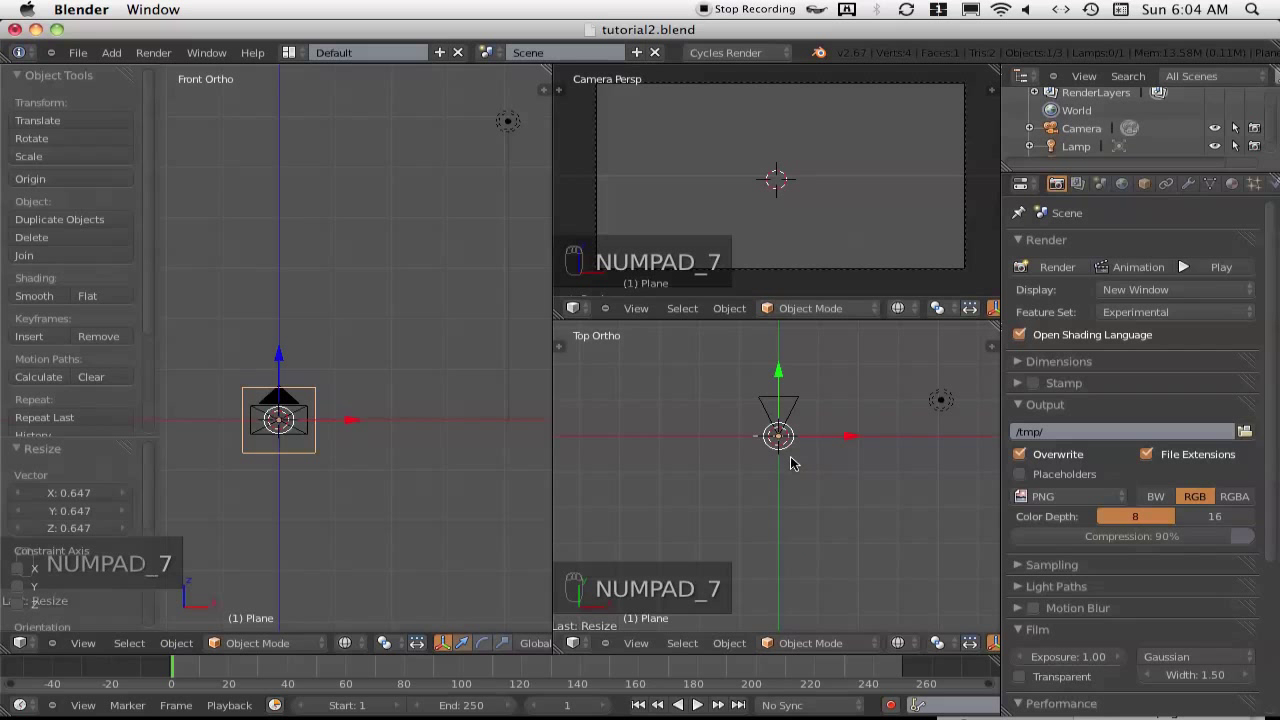
Move the plane about 1.329 units along the global Y axis, placing it in front of the camera
key(g)
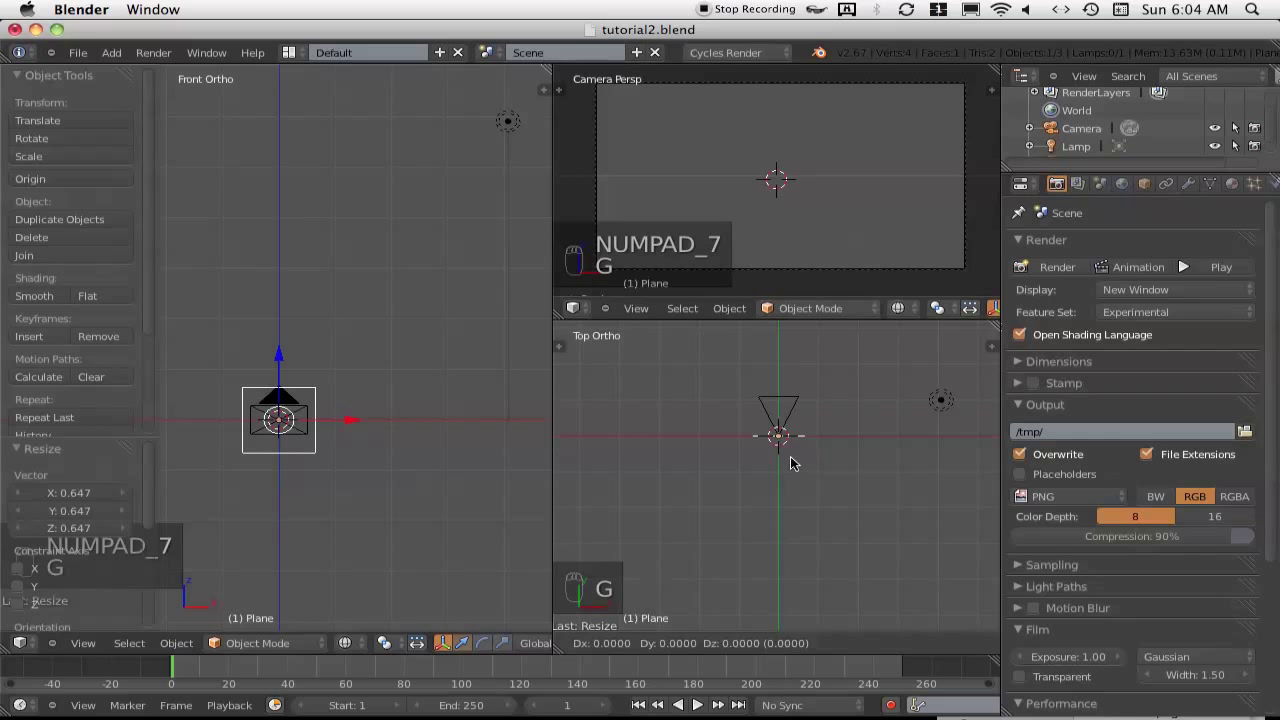
key(y)
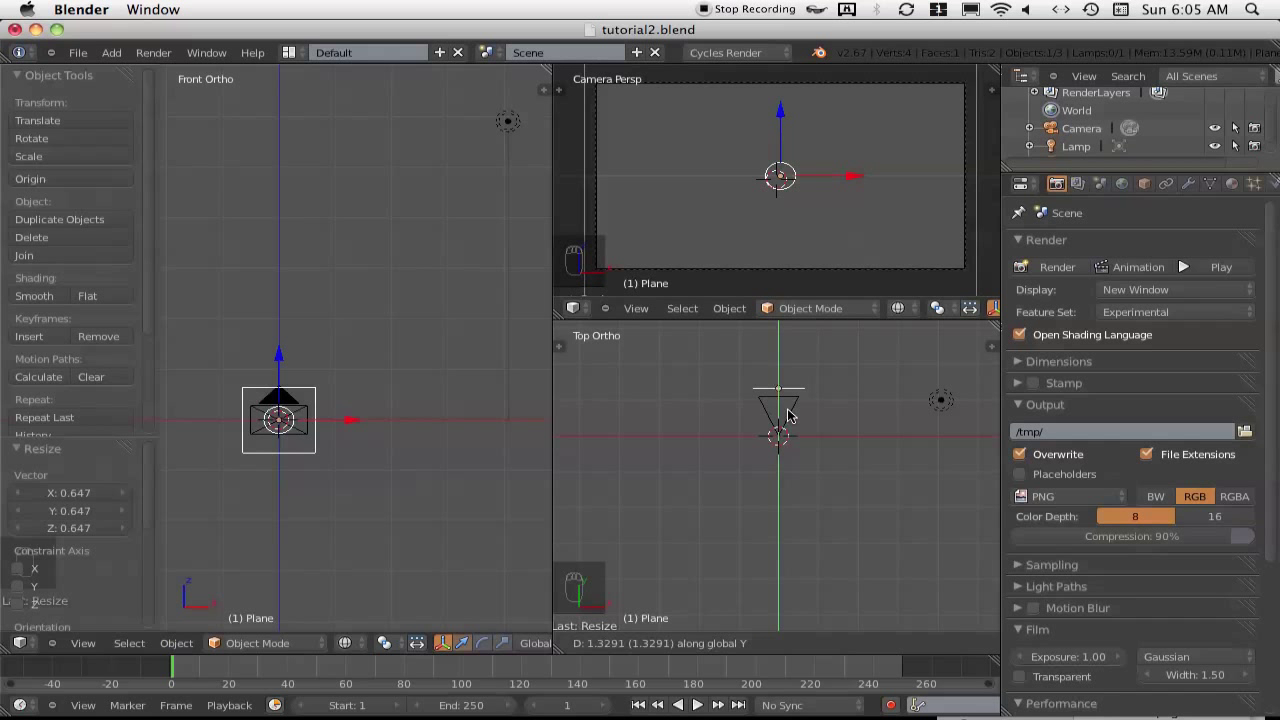
click(787, 415)
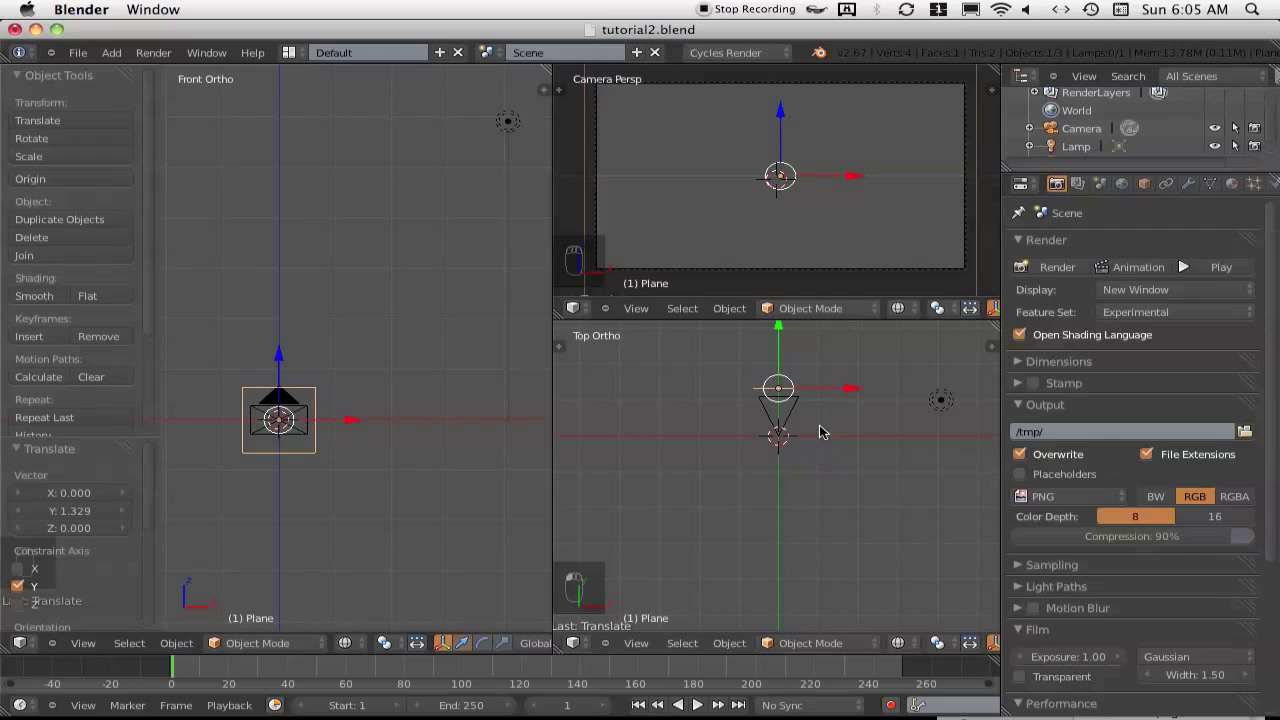
In camera view, scale the plane along Z by about 0.577 and then uniformly by about -1.036 so it slightly overfills the frame
key(KP_0)
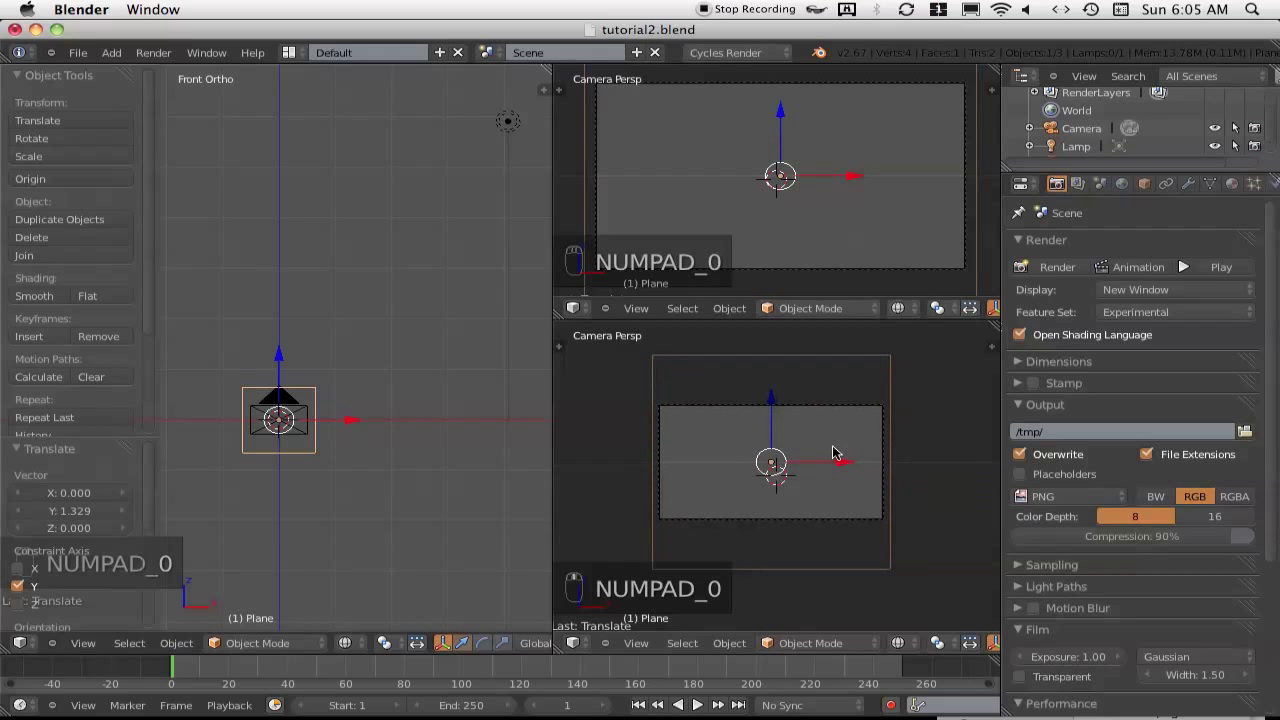
key(s)
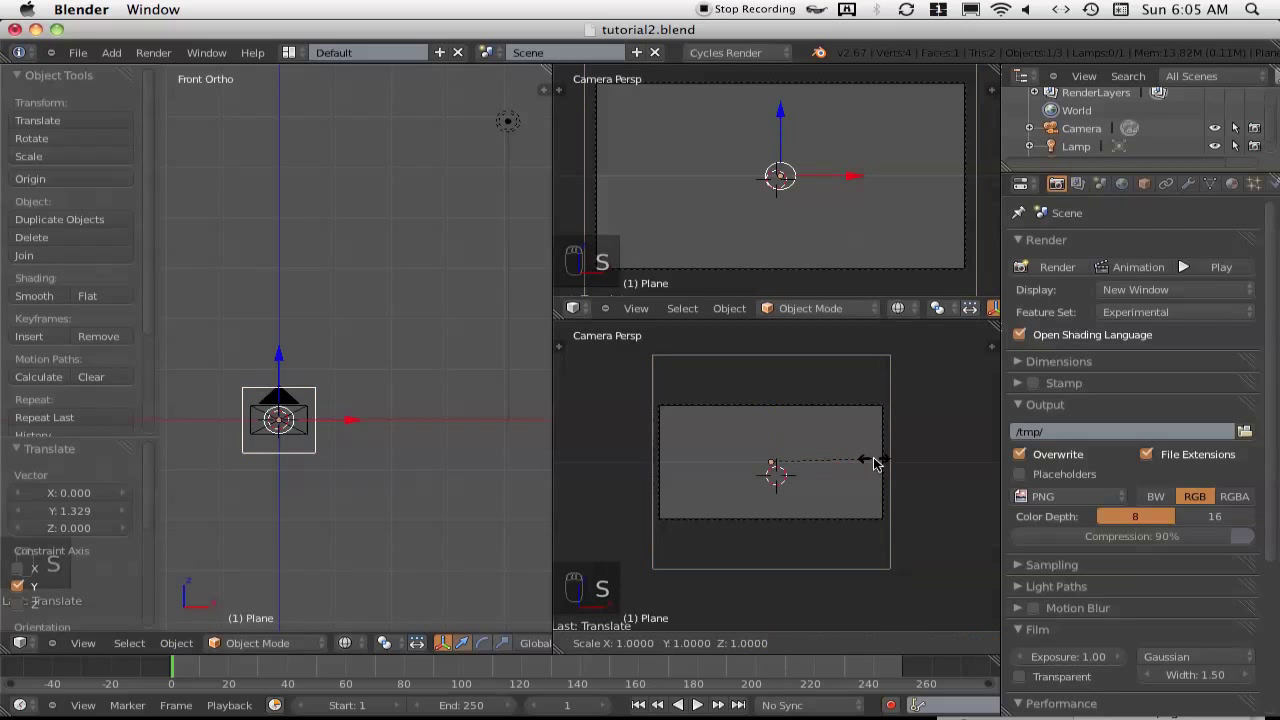
key(z)
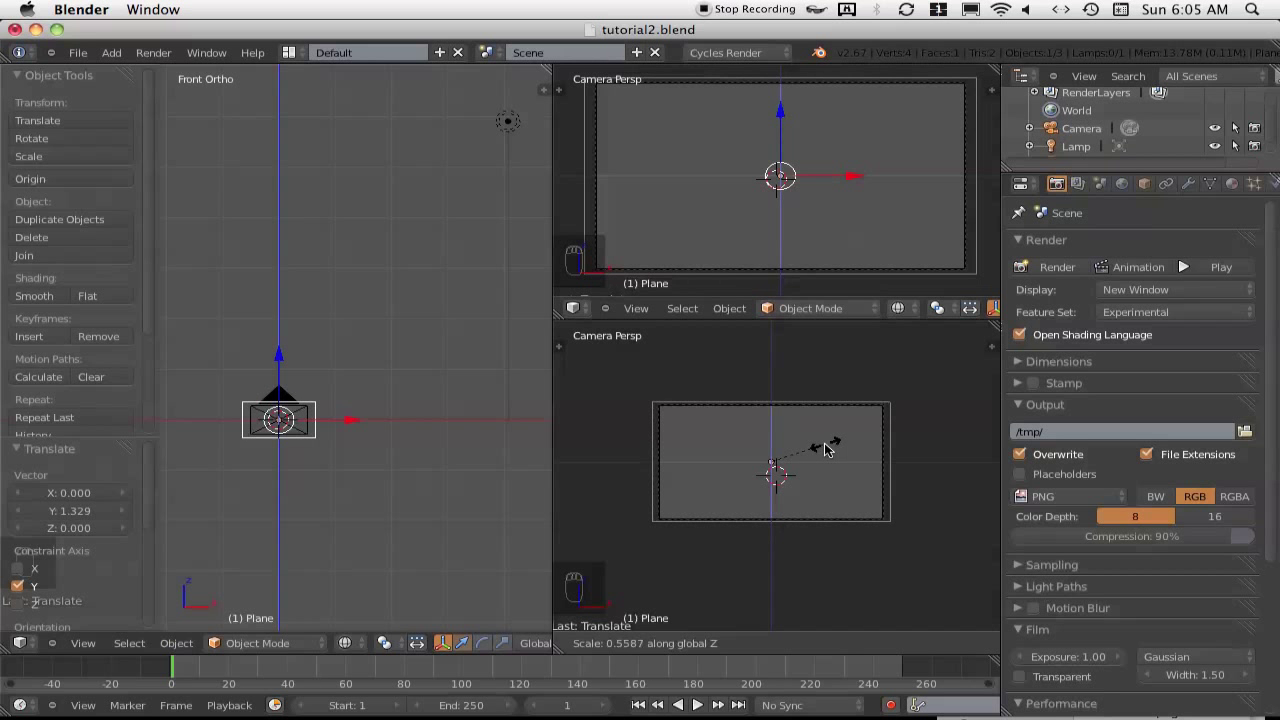
click(830, 450)
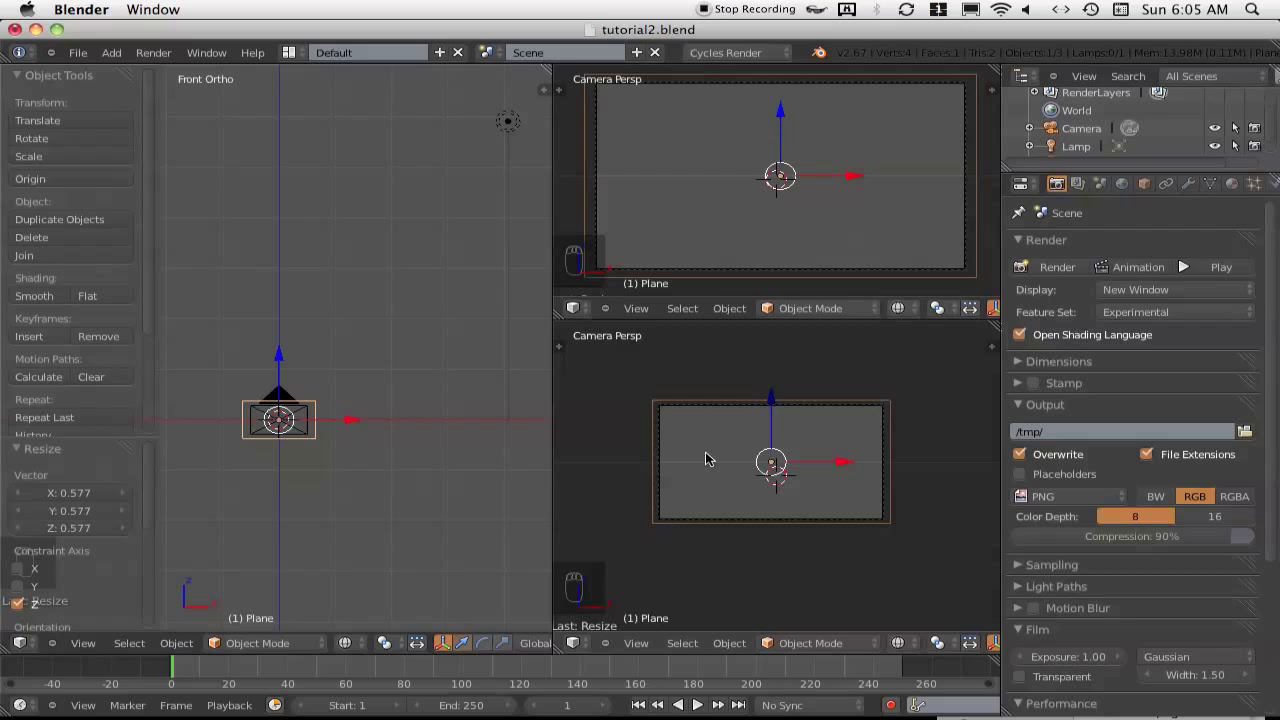
key(s)
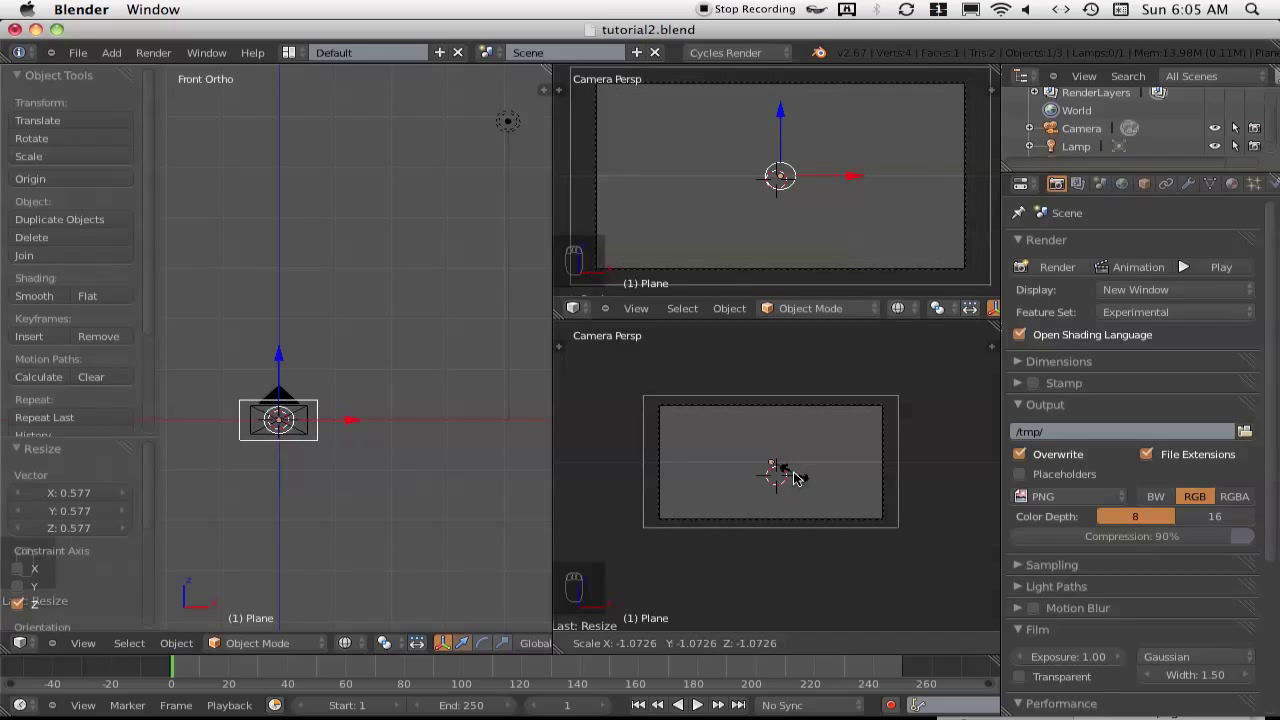
click(793, 478)
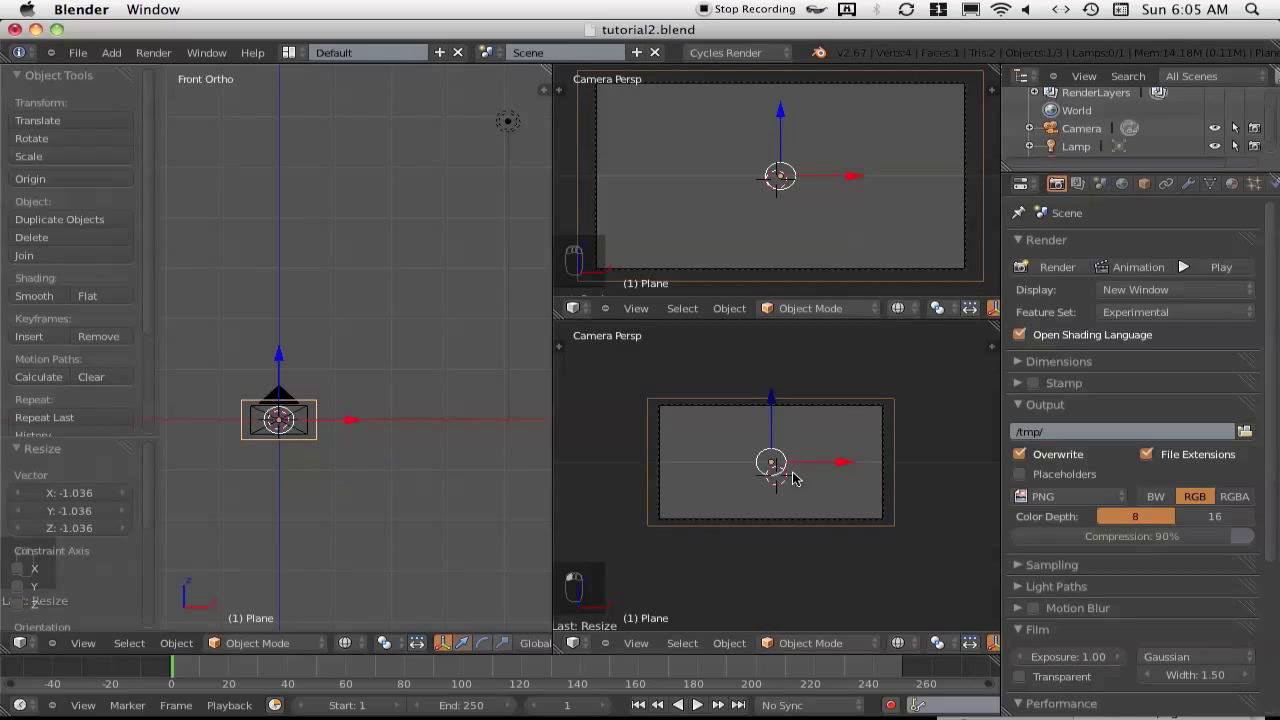
Return the third viewport to top orthographic view and try moving the plane farther from the camera
key(KP_7)
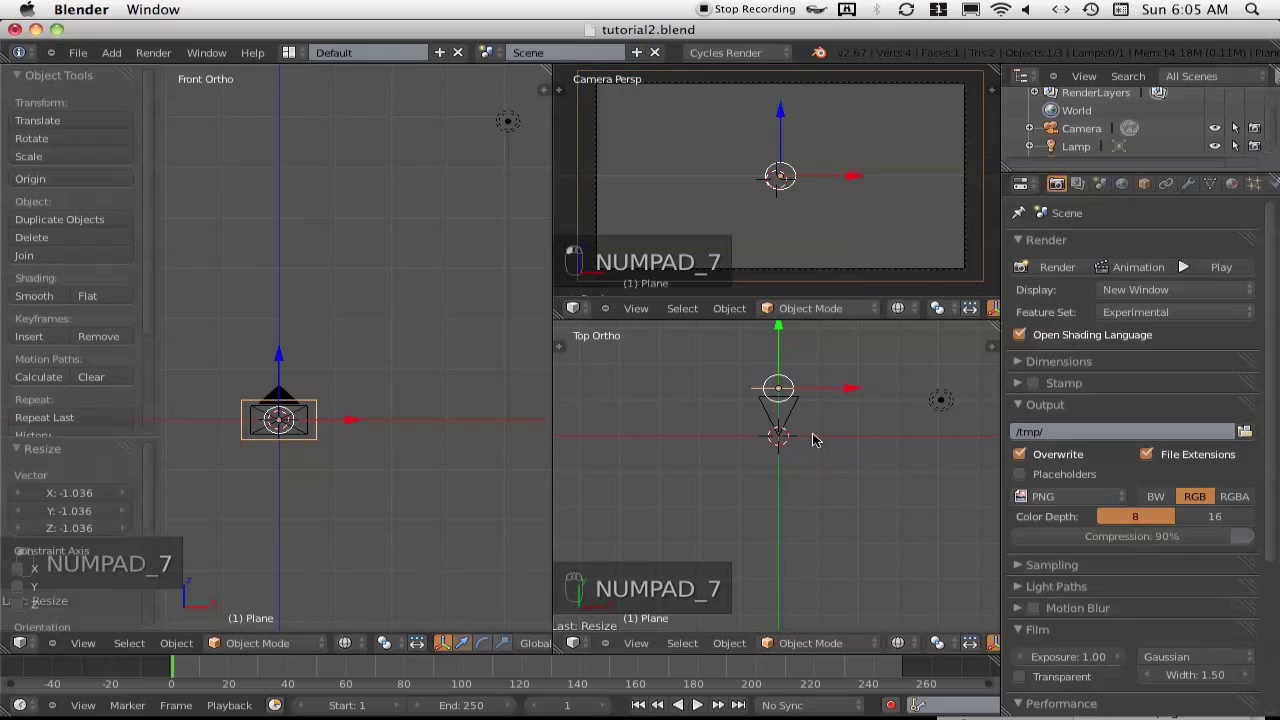
key(g)
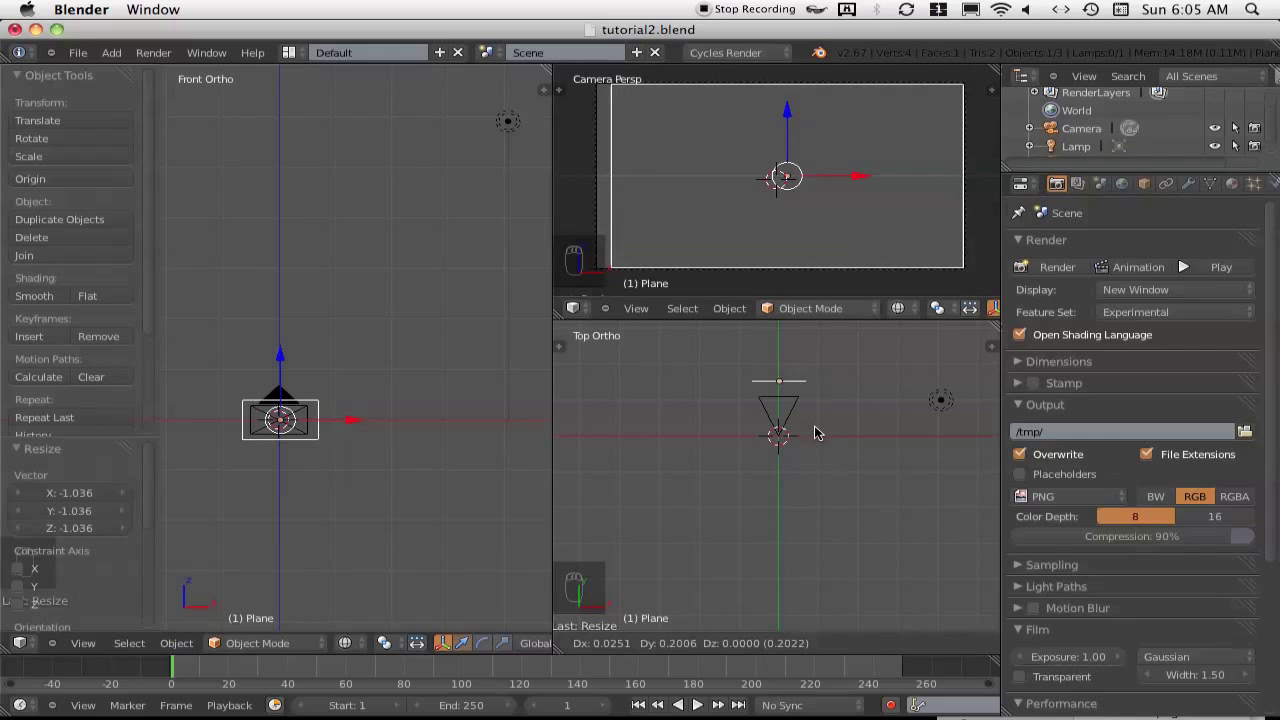
click(815, 435)
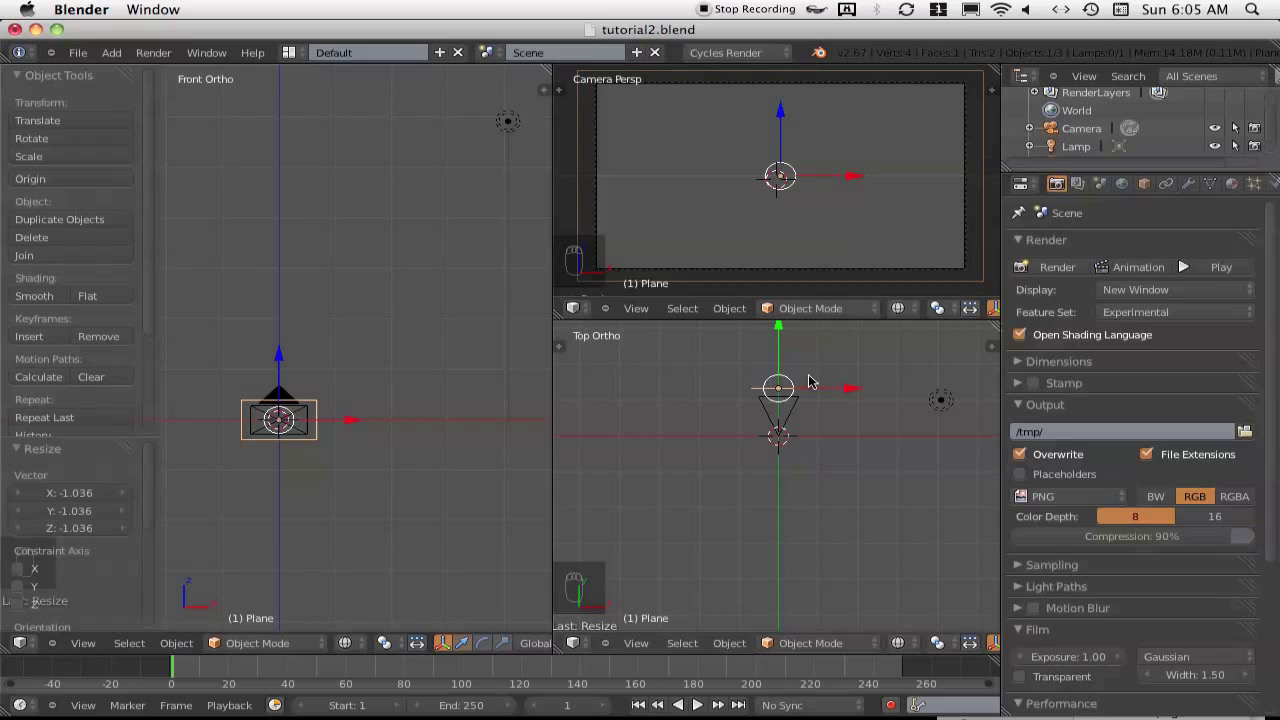
Enlarge the outliner and rename the Plane object to LensFlarePlane
drag(1073, 174, 1072, 340)
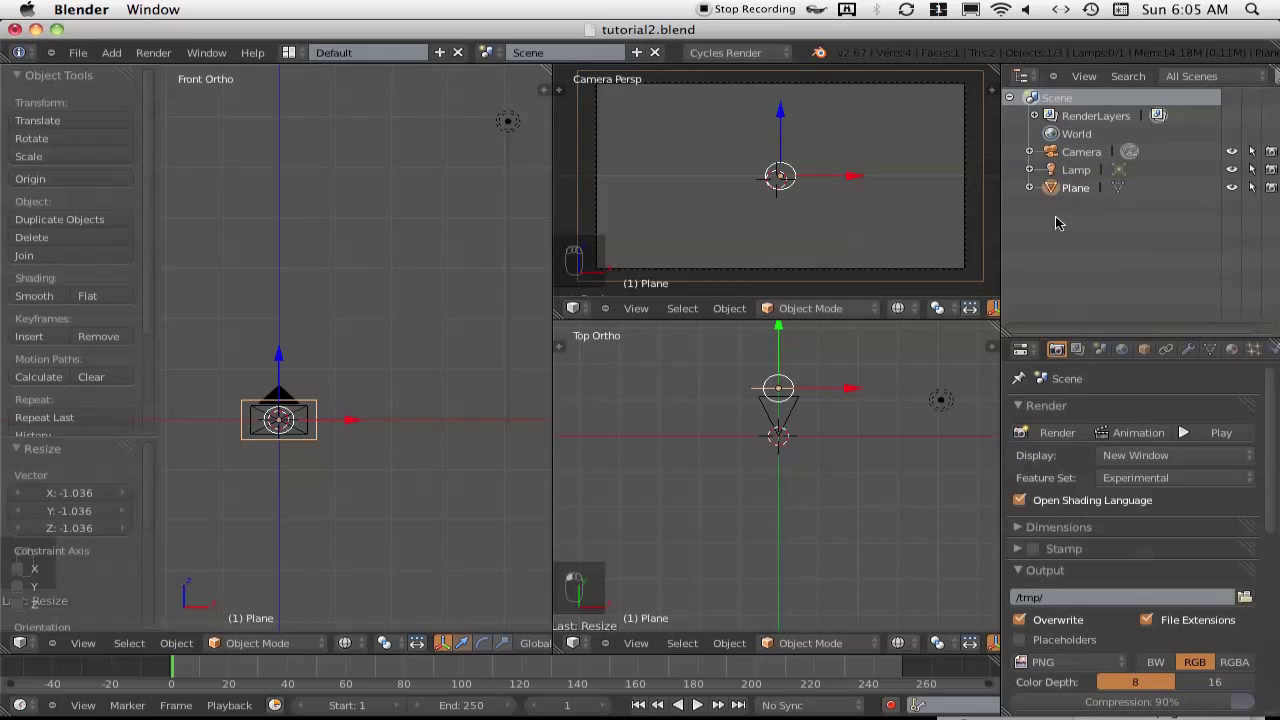
double_click(1083, 188)
text(LensFlareP)
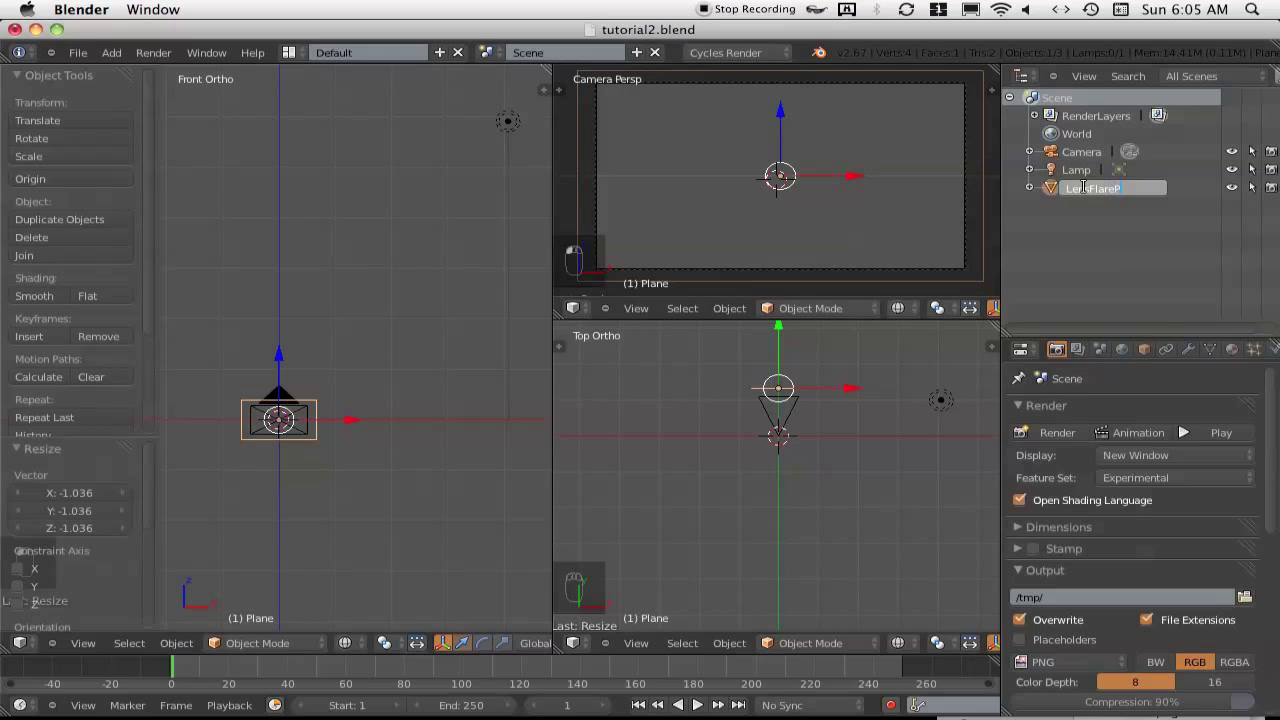
key(Return)
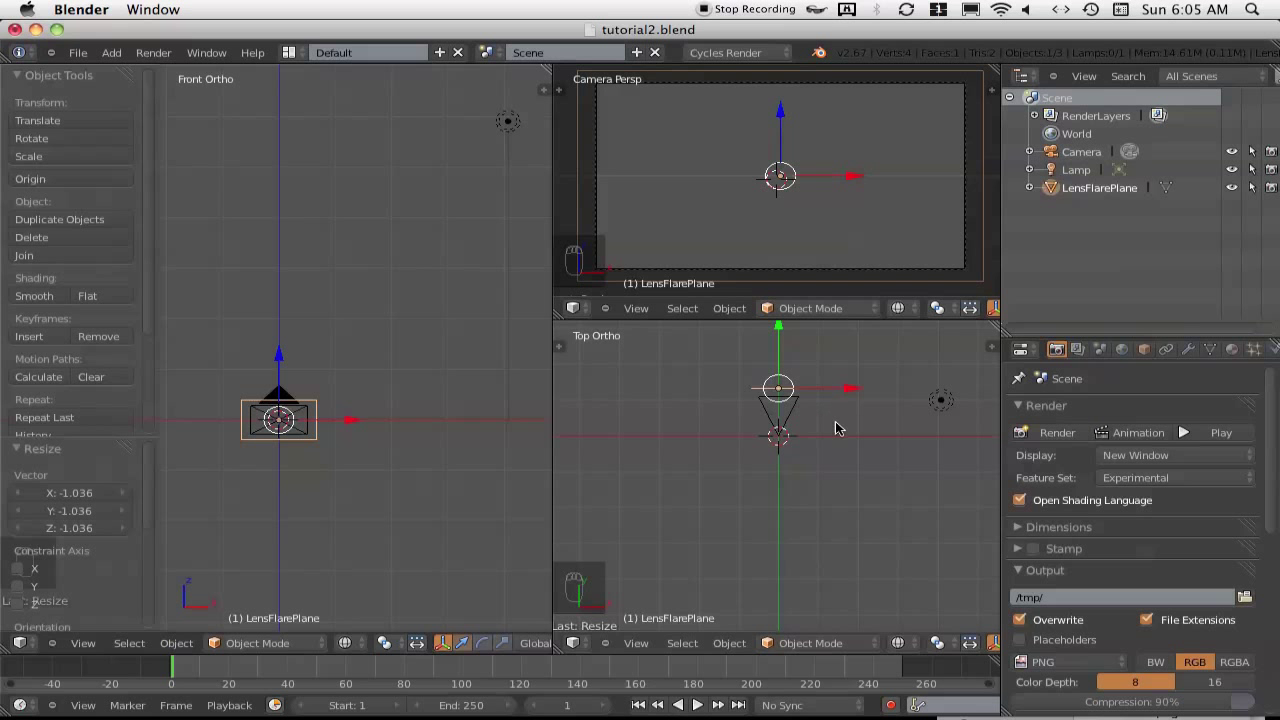
Parent LensFlarePlane to the camera using Object (Keep Transform) and expand the camera's hierarchy in the outliner
key(a)
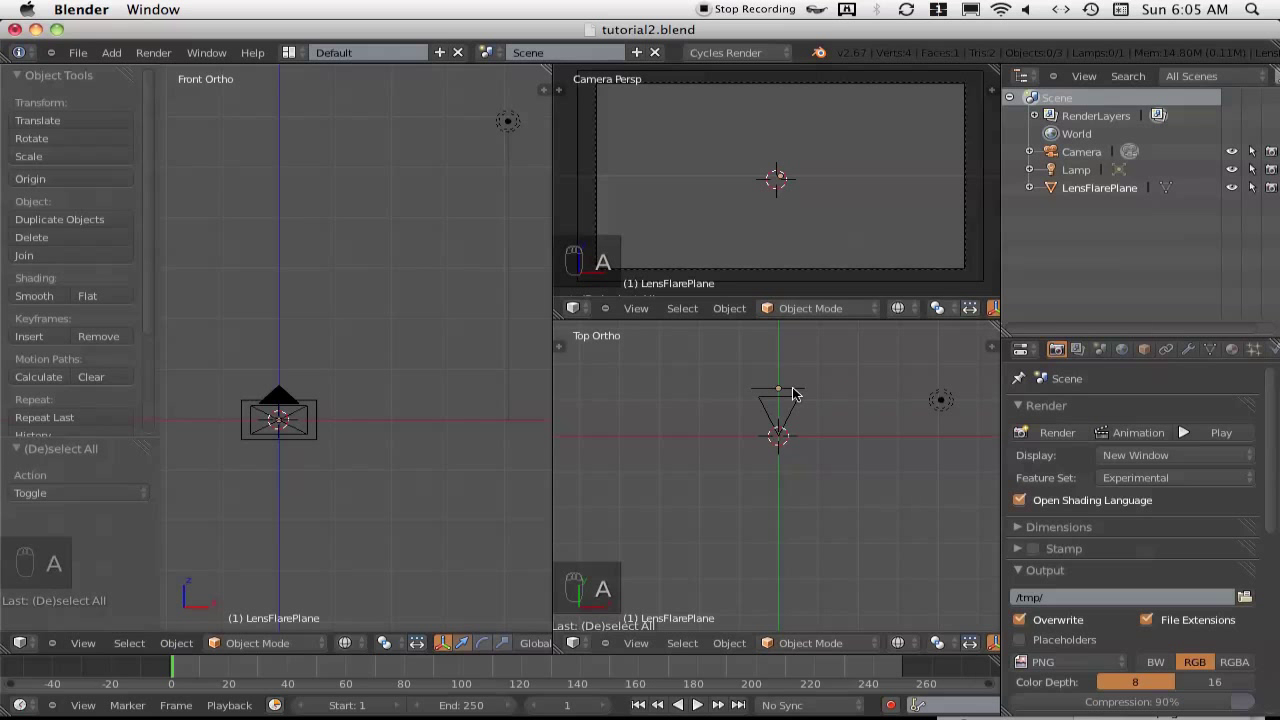
right_click(793, 394)
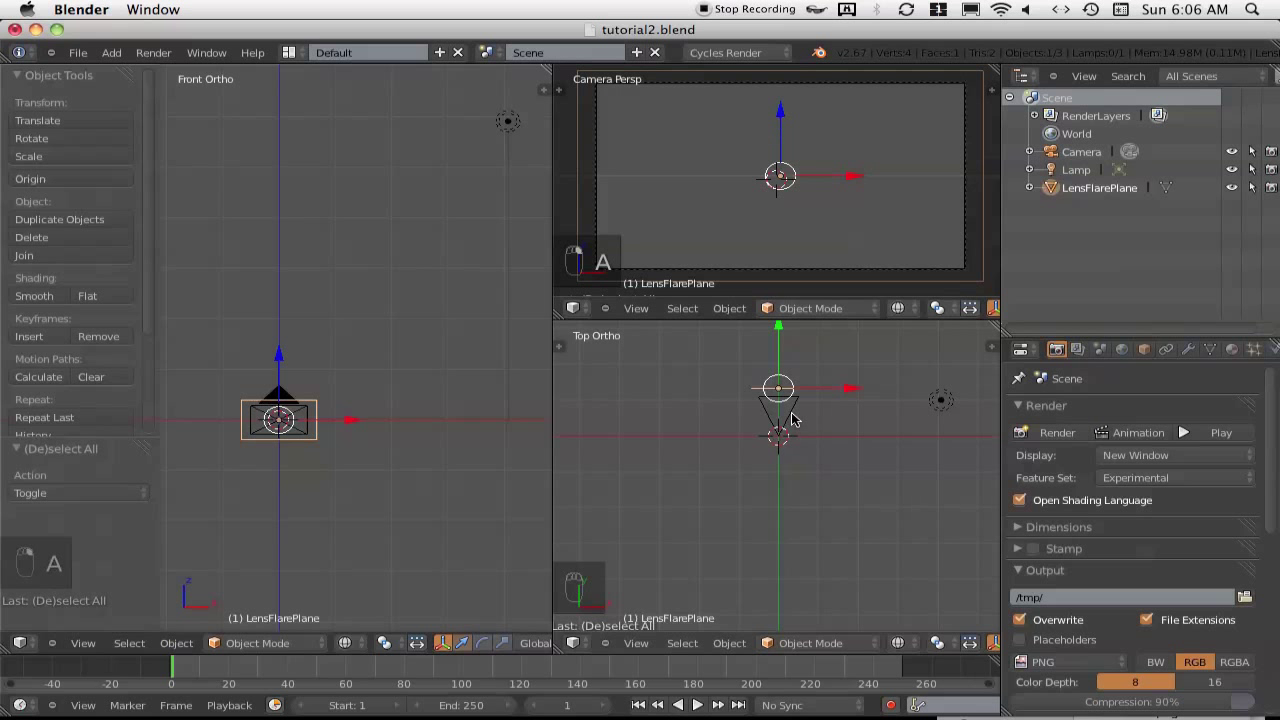
right_click(791, 419)
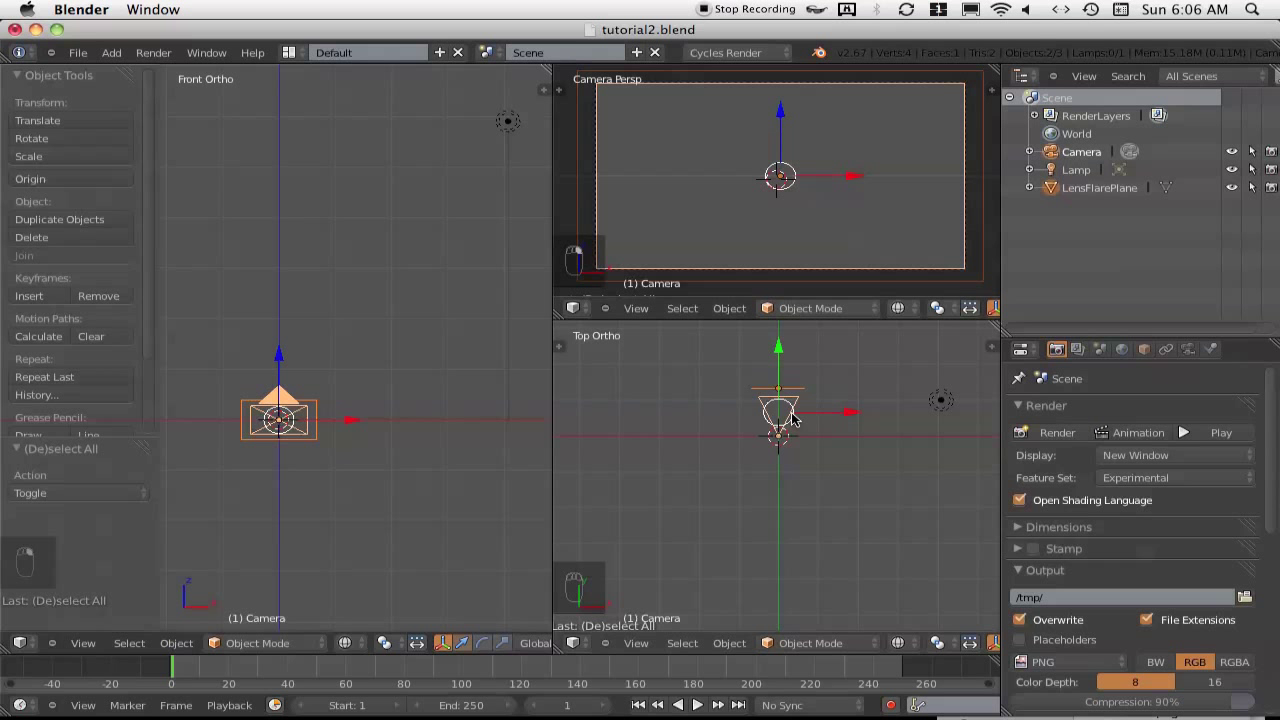
key(ctrl+p)
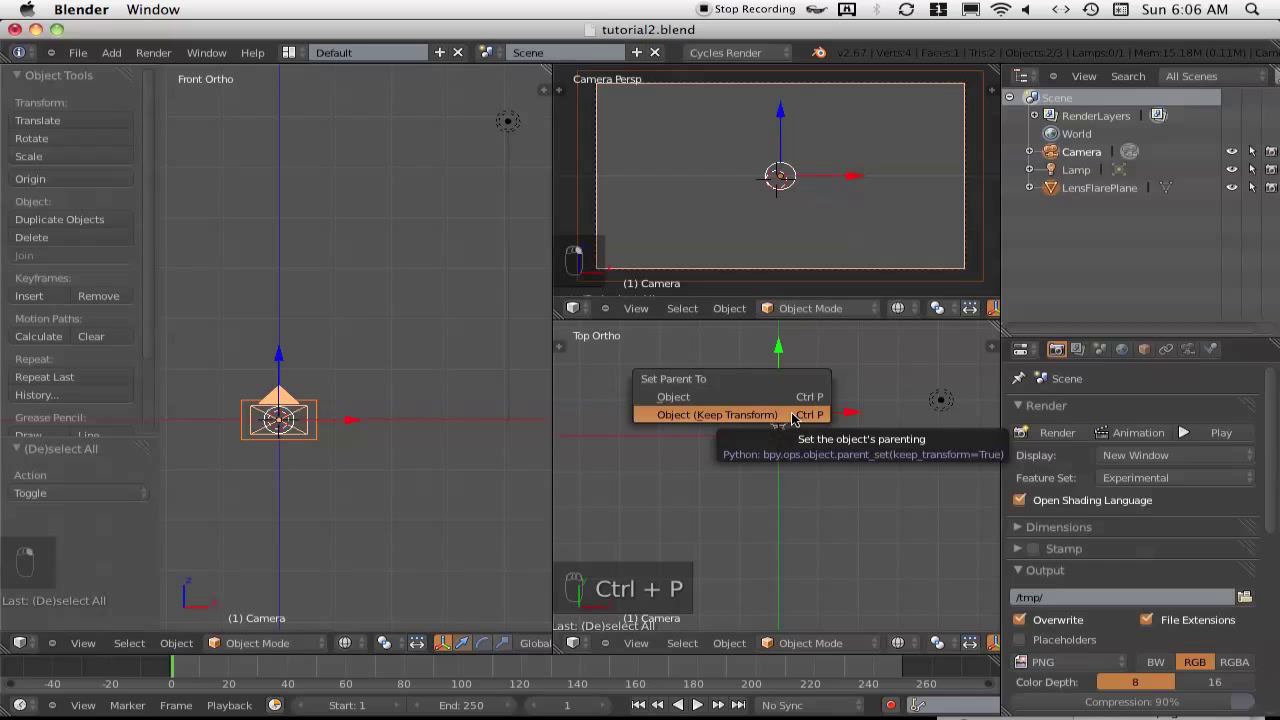
click(791, 415)
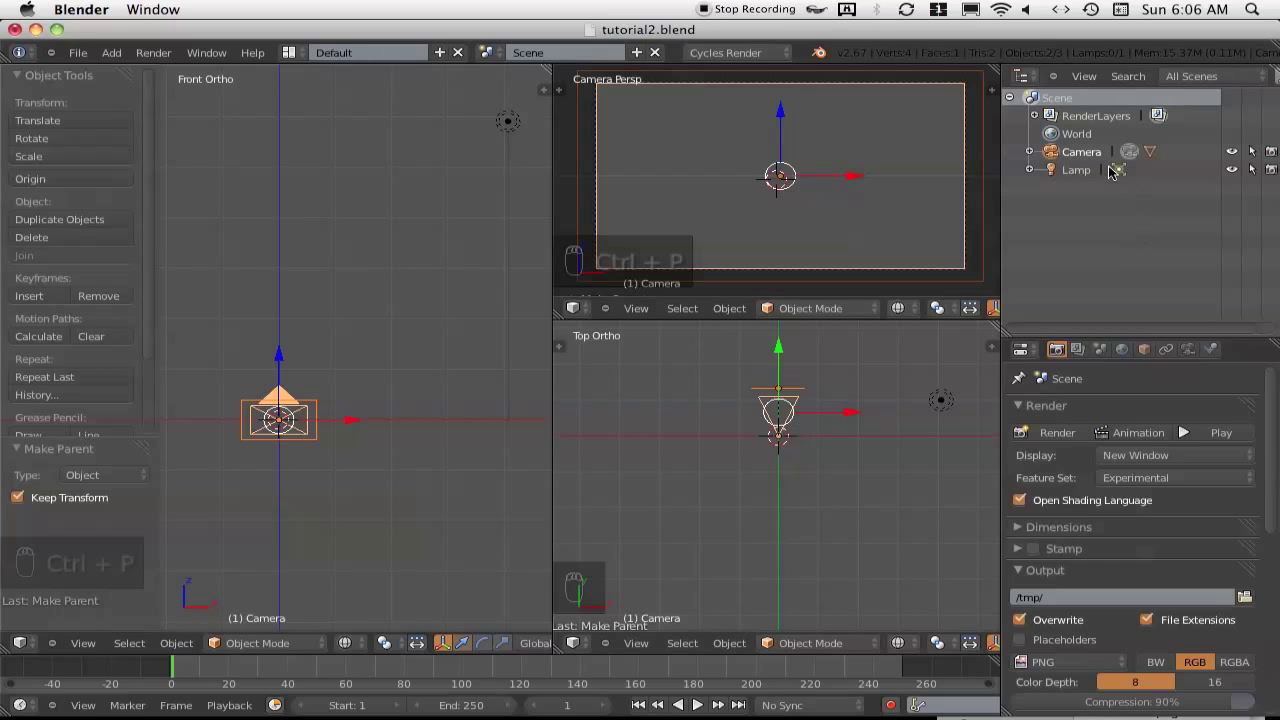
click(1031, 151)
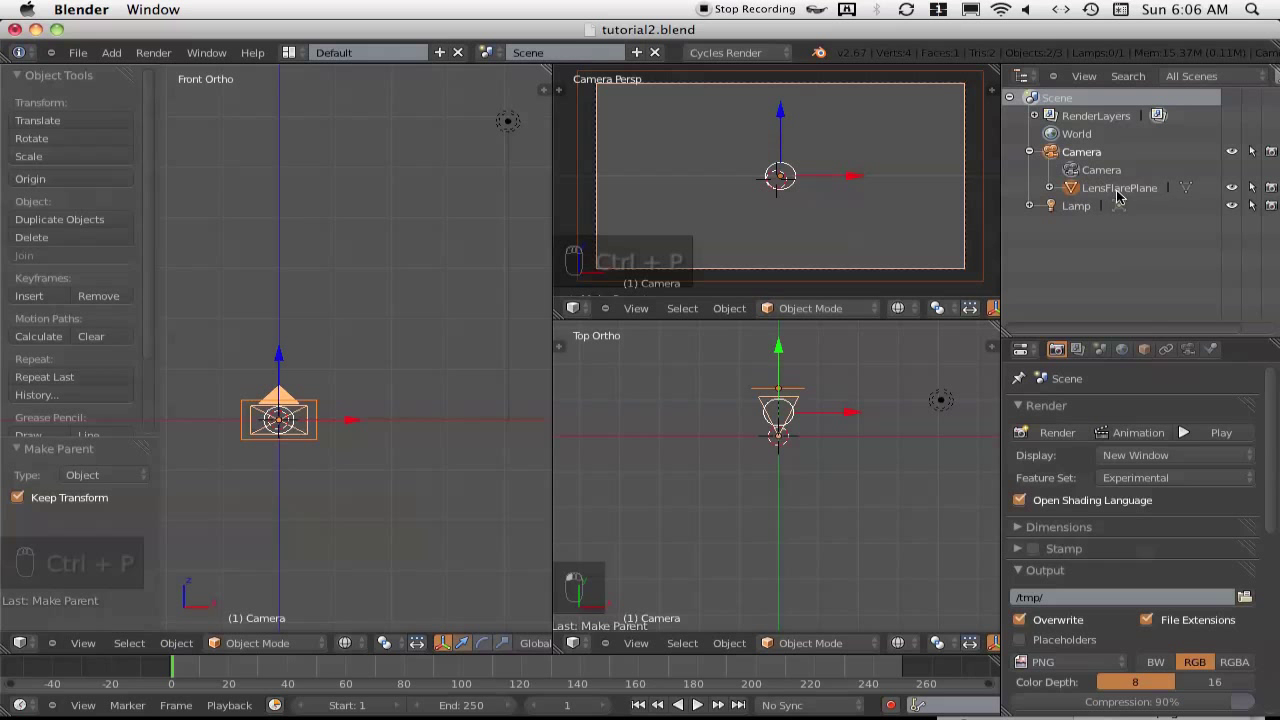
Select only the camera and try rotating and moving it to test whether the parented plane follows
right_click(806, 424)
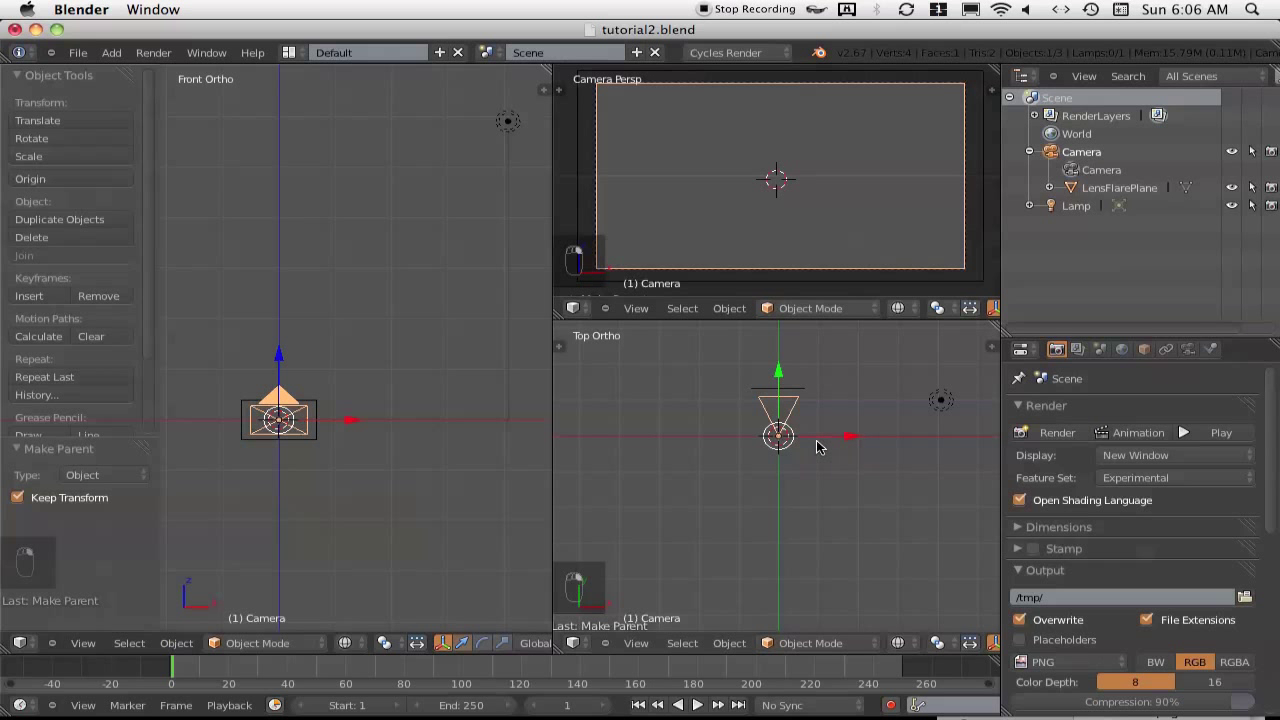
key(r)
right_click(799, 436)
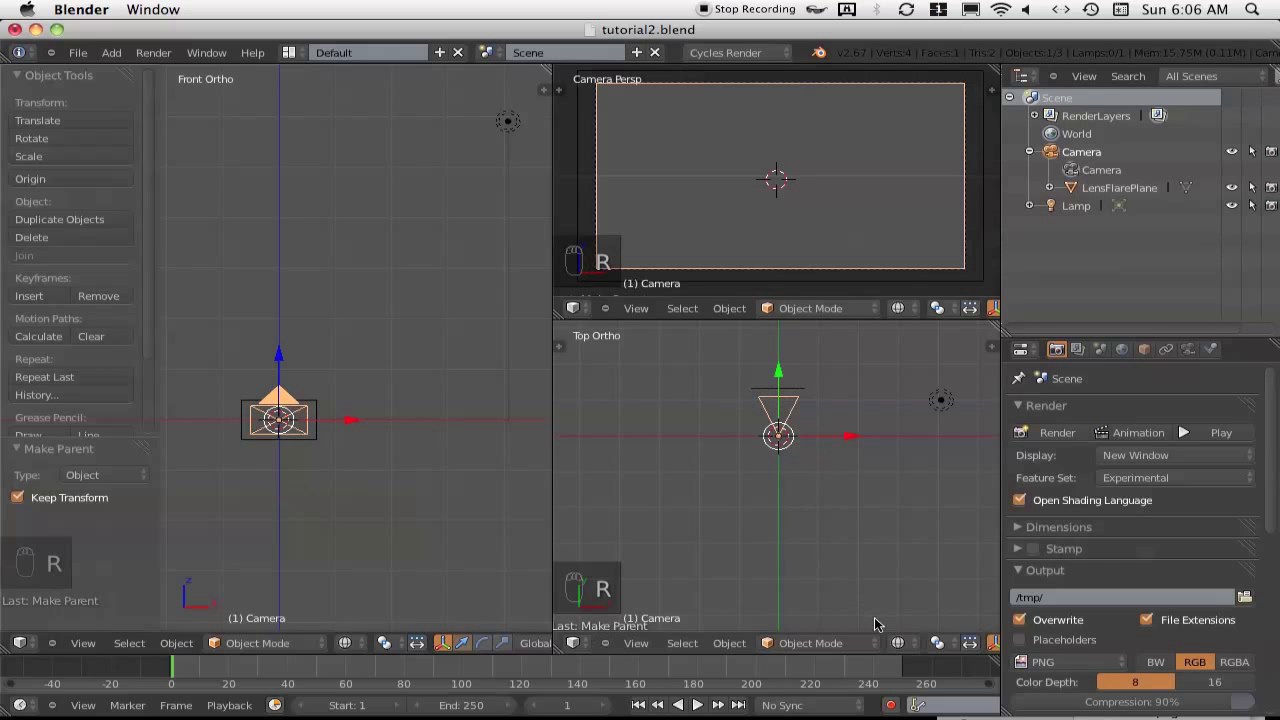
key(Escape)
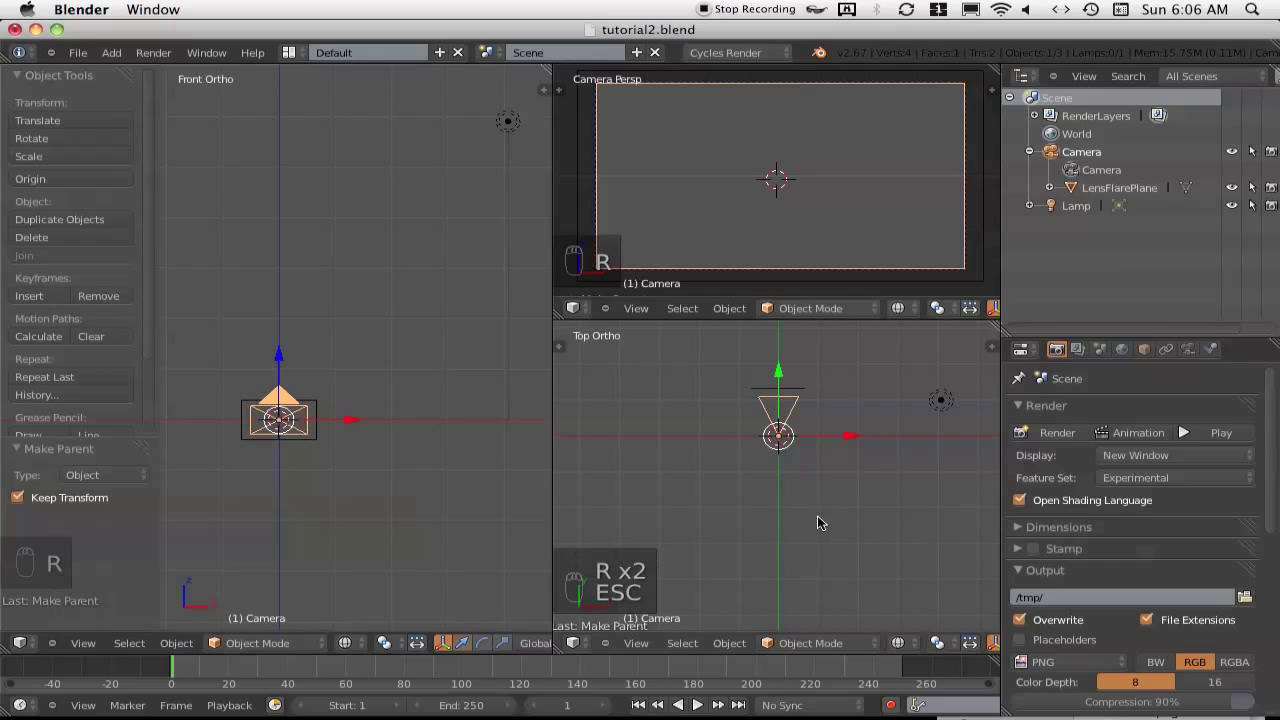
key(r)
key(g)
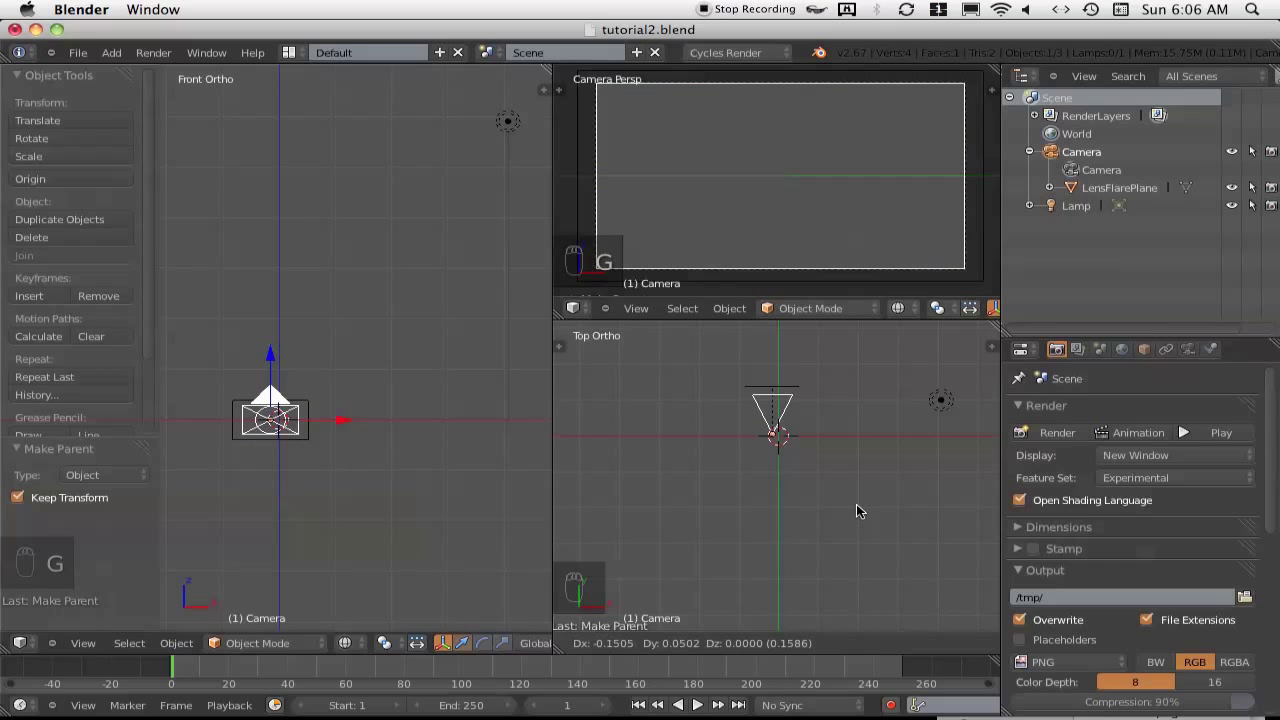
right_click(856, 505)
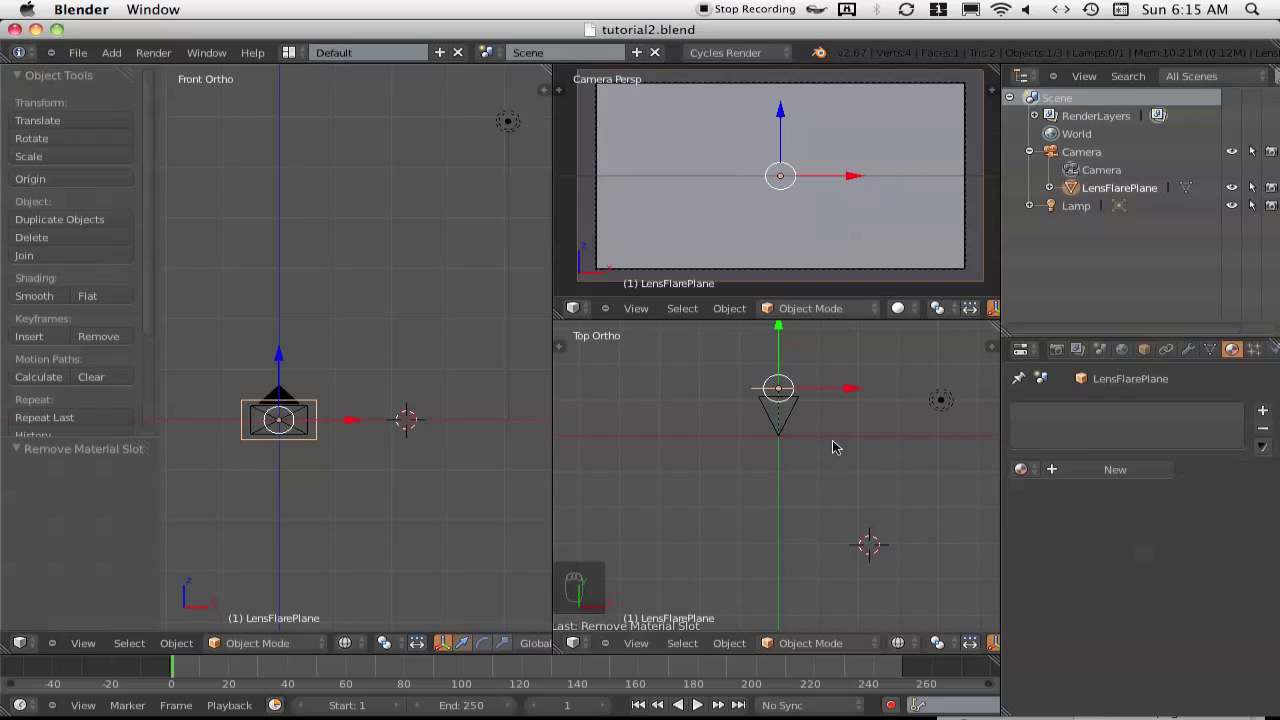
Create a new material for LensFlarePlane and change the front orthographic viewport to the Node Editor
click(1135, 190)
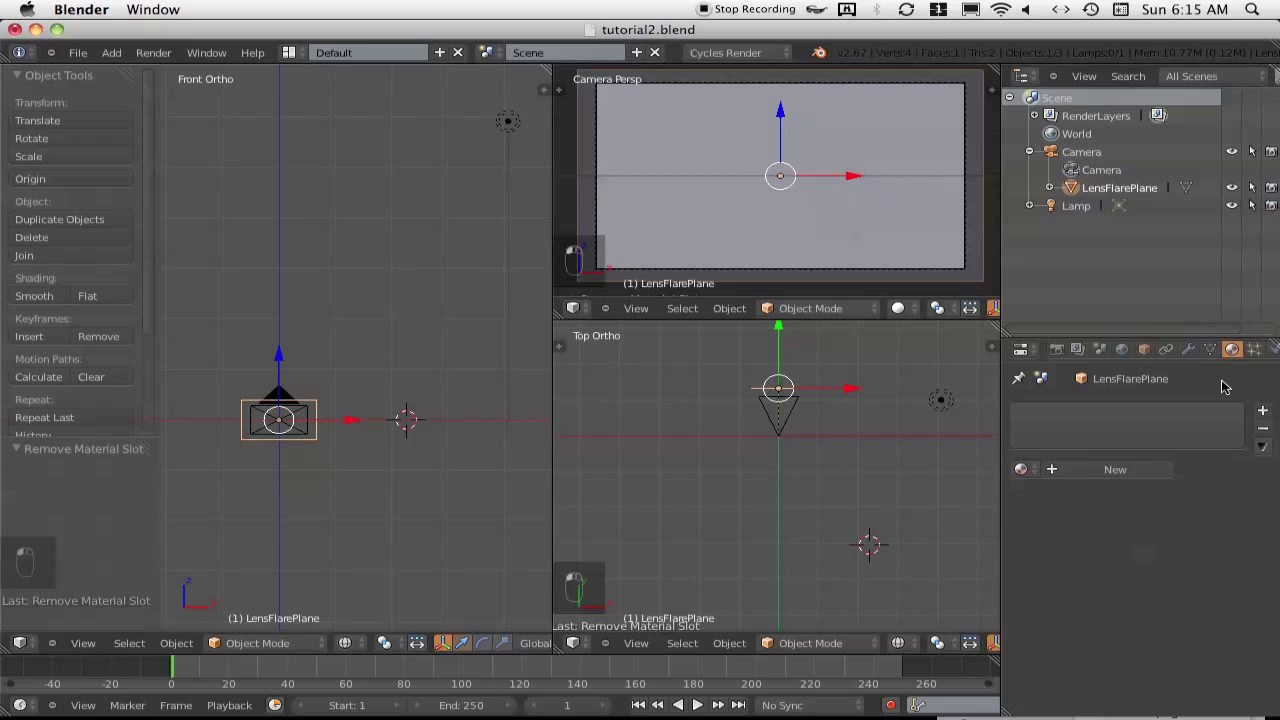
click(1124, 469)
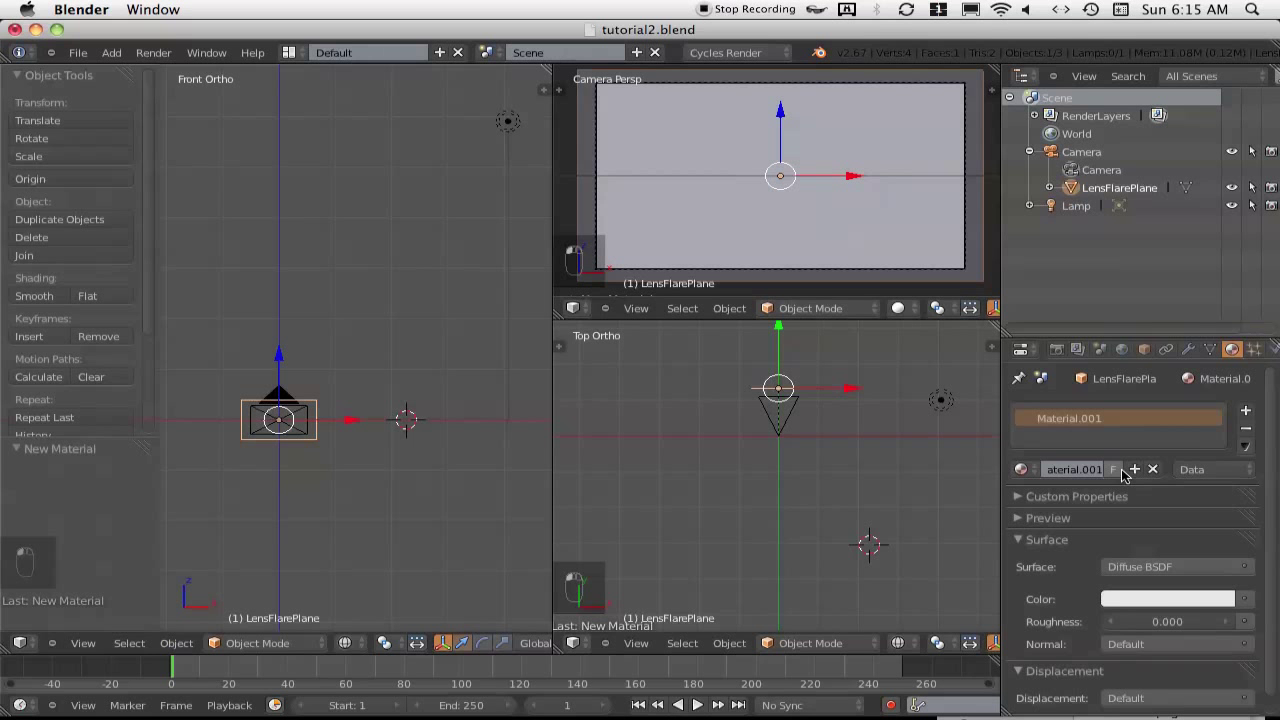
click(20, 643)
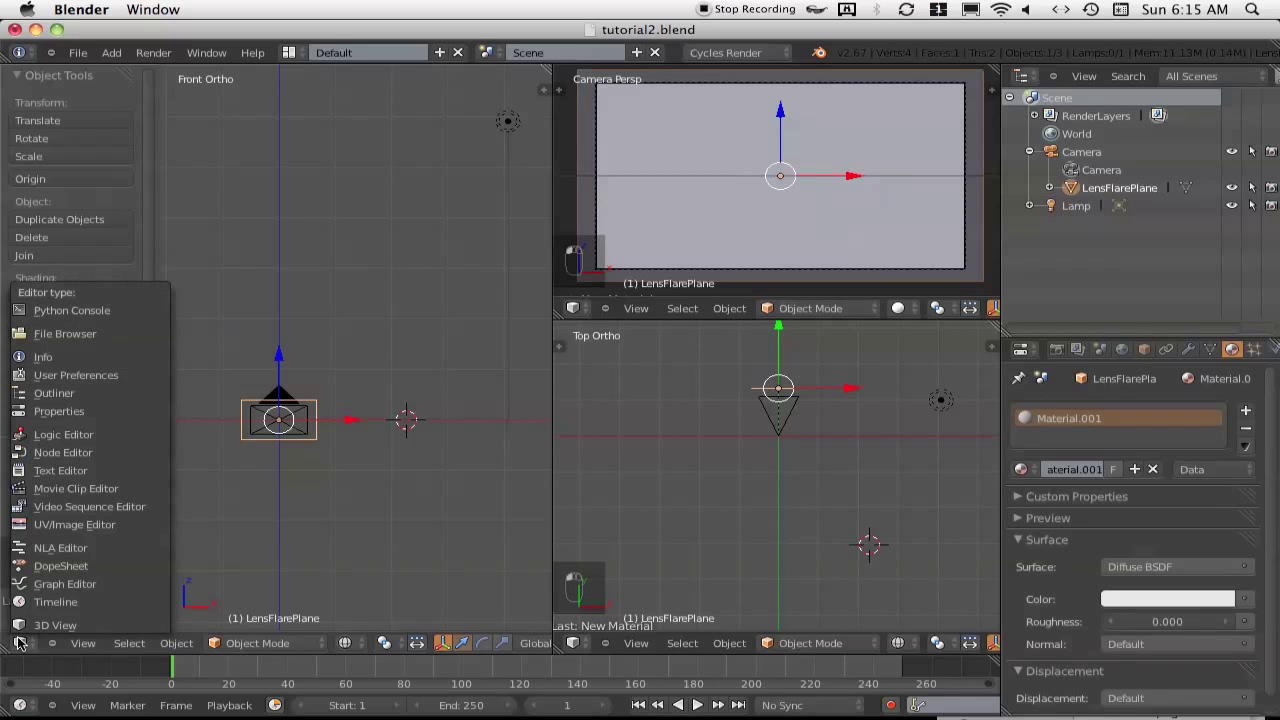
click(57, 457)
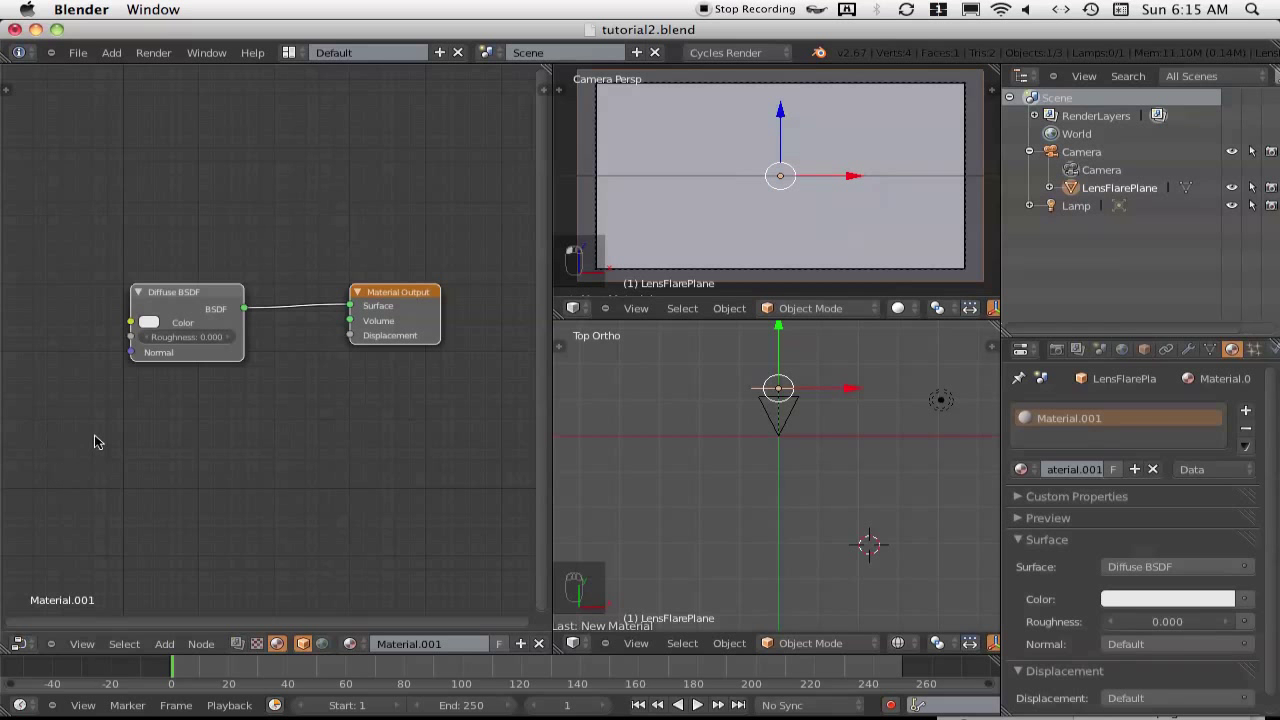
Save the file and delete the Diffuse BSDF node from the plane's material
click(77, 53)
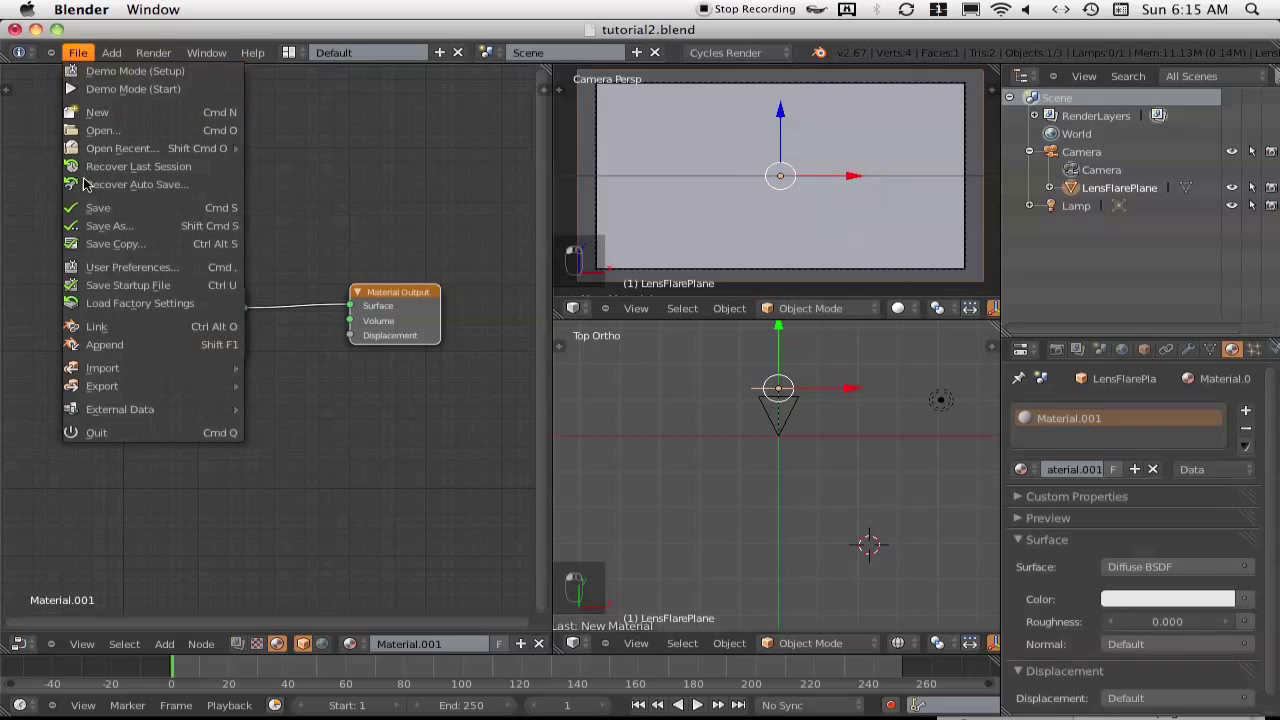
click(90, 206)
click(172, 297)
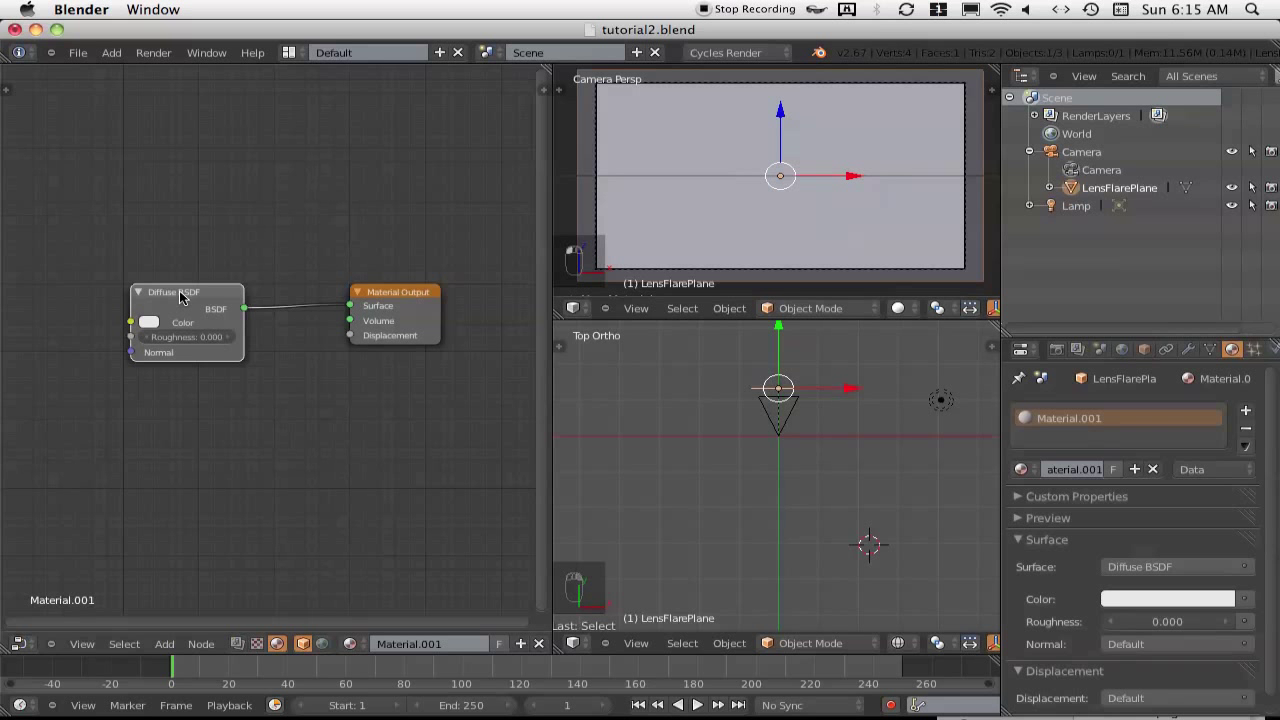
key(x)
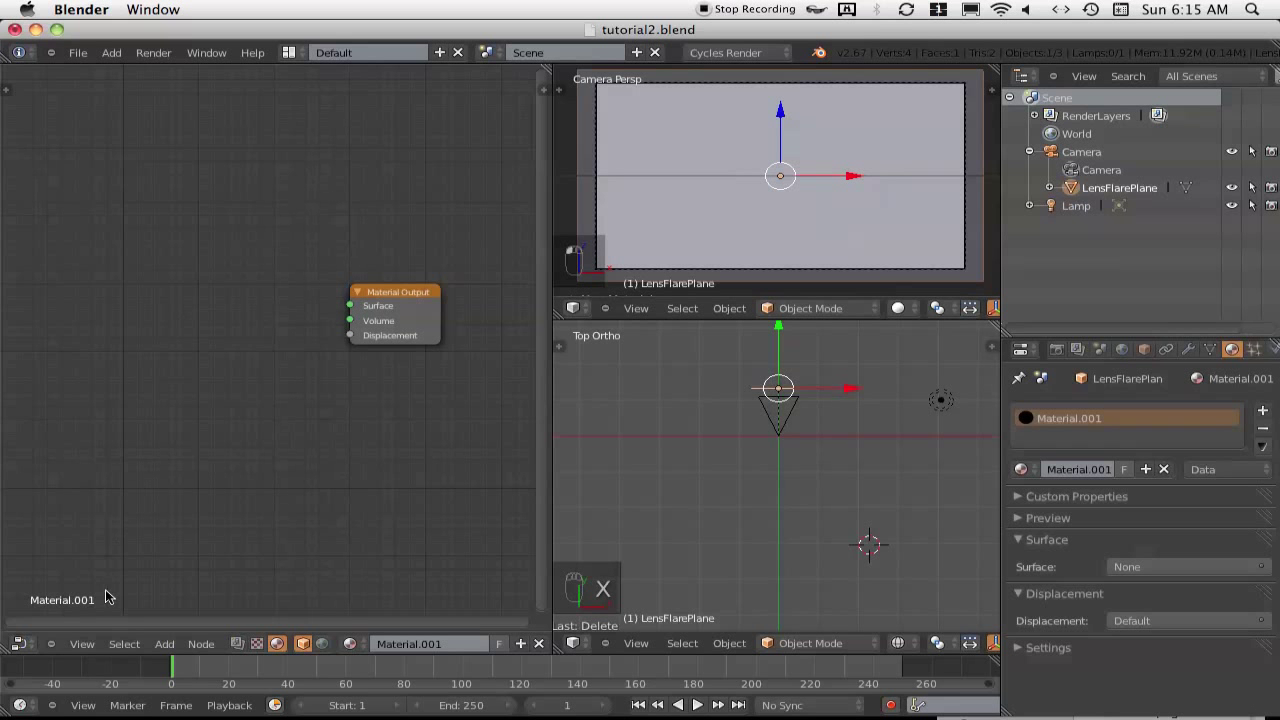
Add a Script node to LensFlarePlane's material and place it beside the Material Output node, on its input side
key(a)
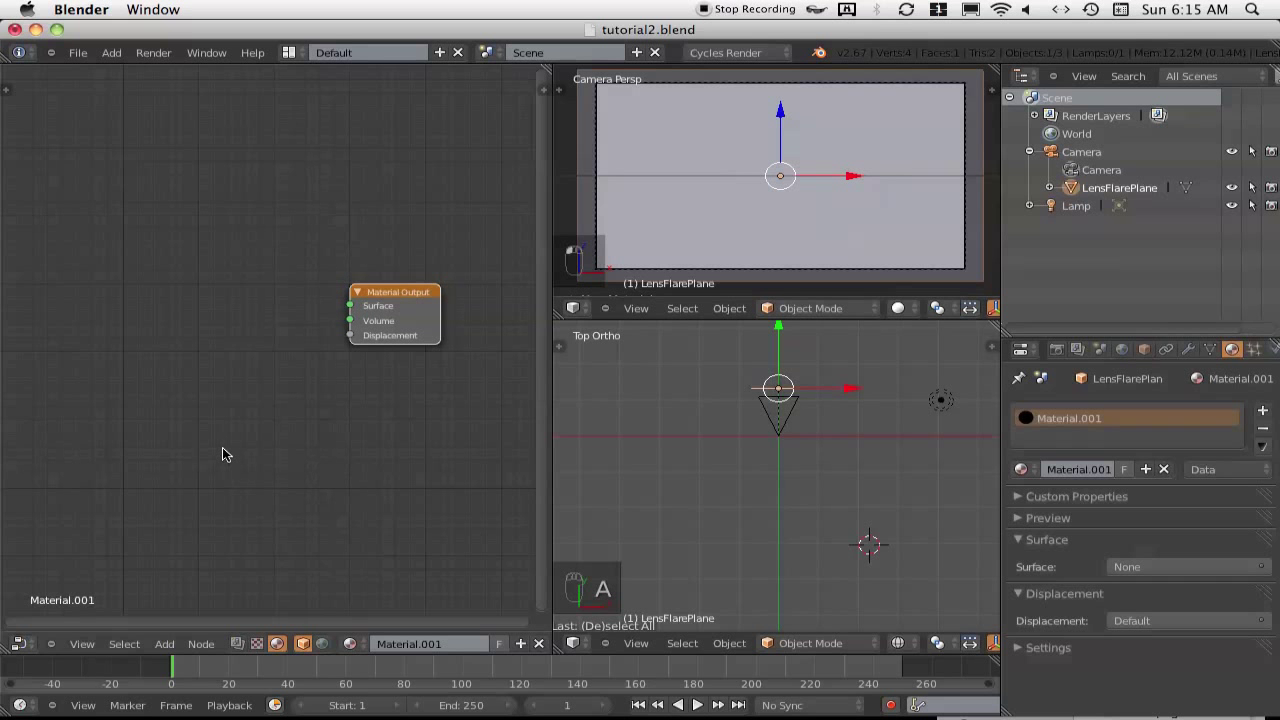
key(shift+a)
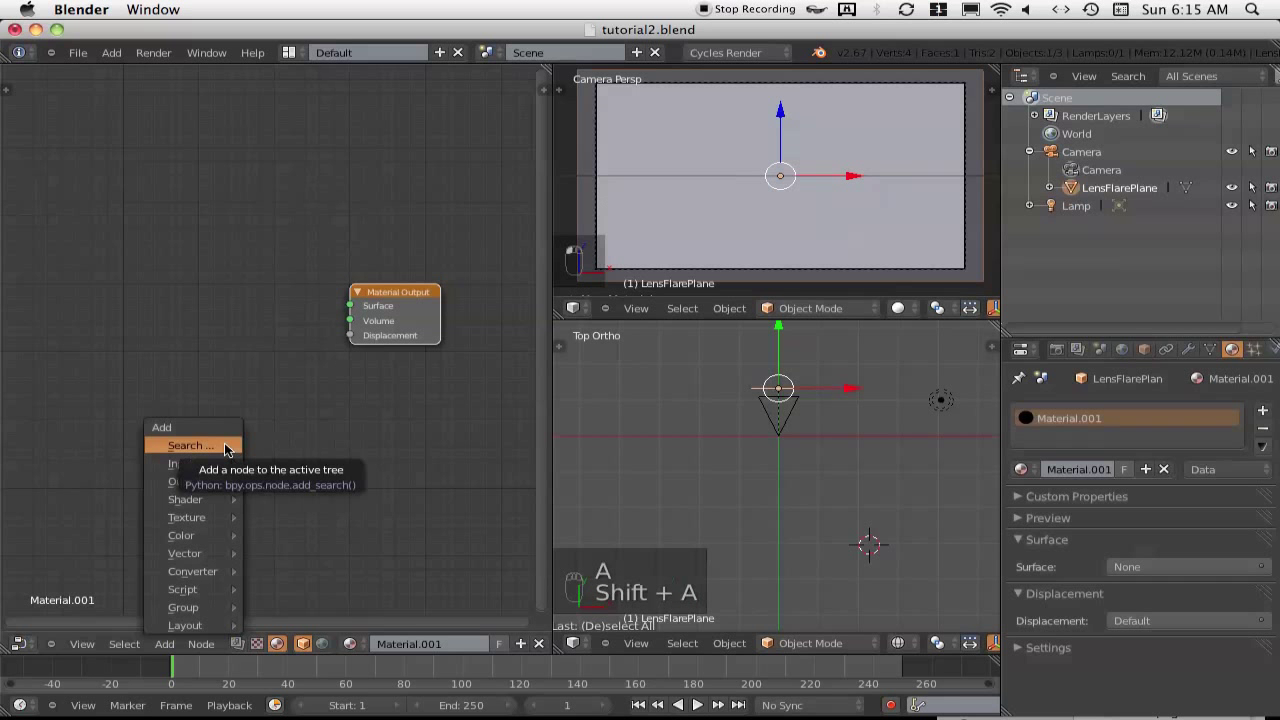
mouse_move(214, 558)
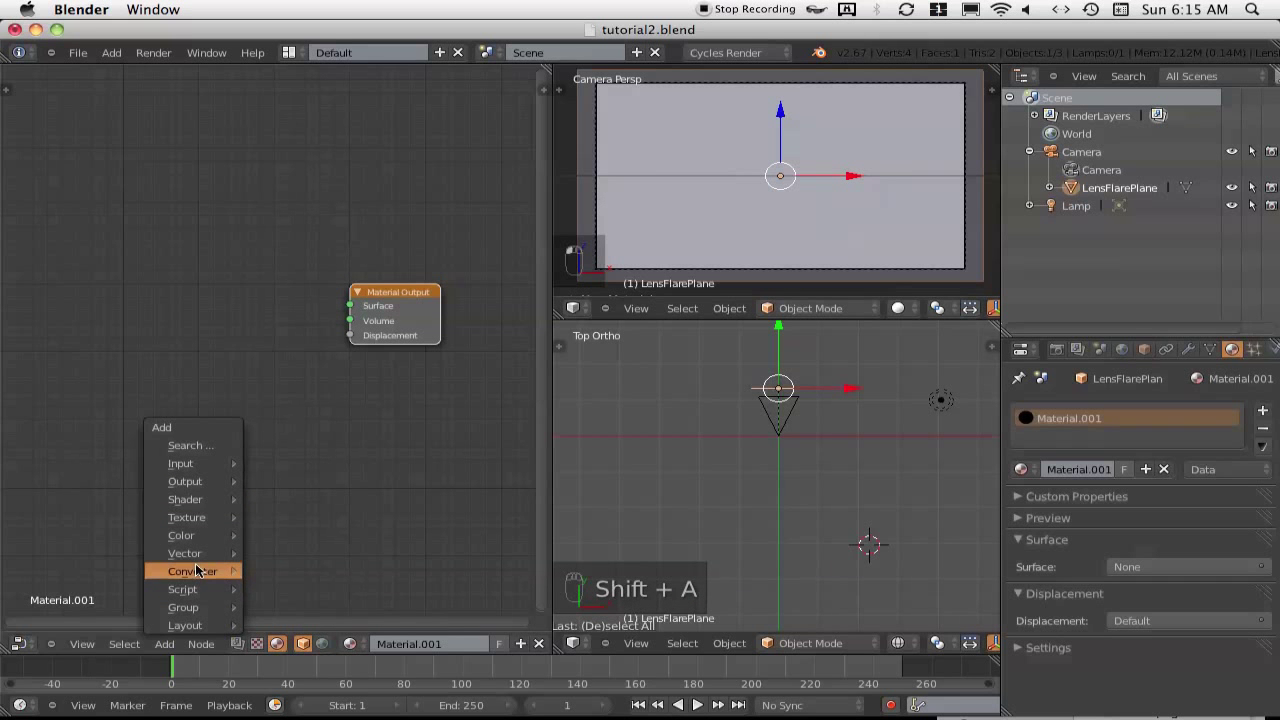
mouse_move(196, 497)
mouse_move(190, 590)
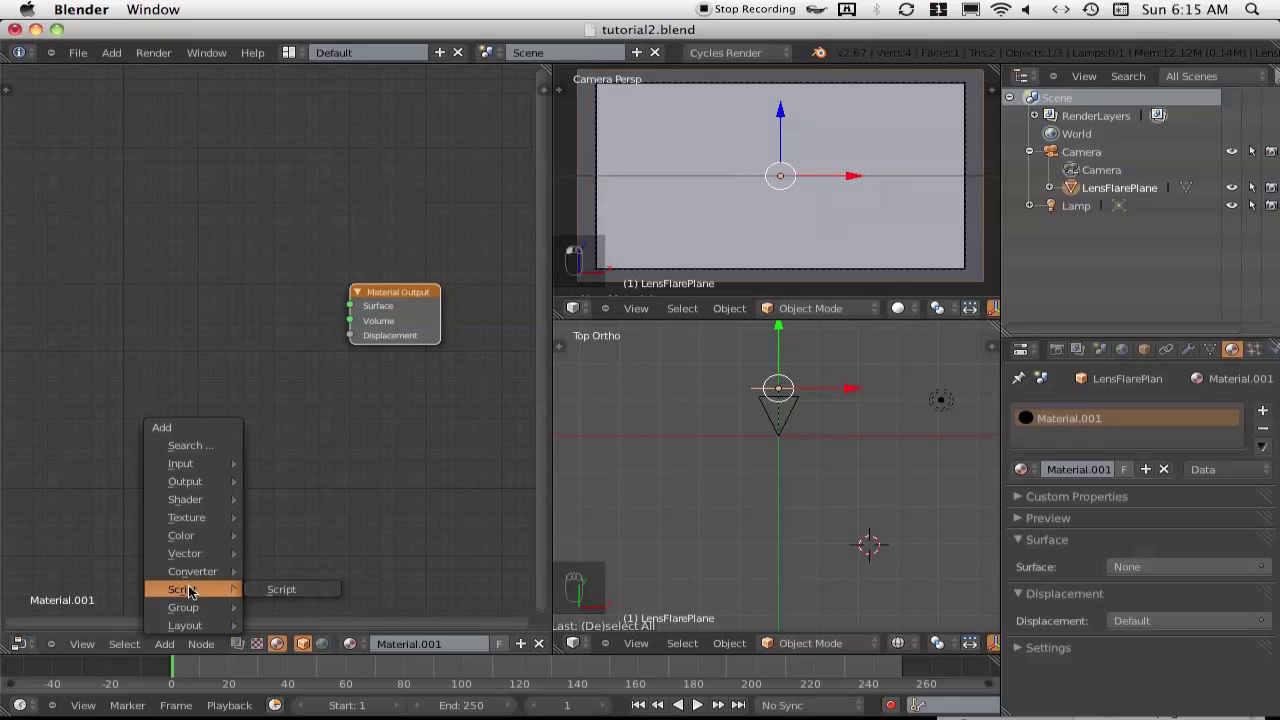
click(280, 590)
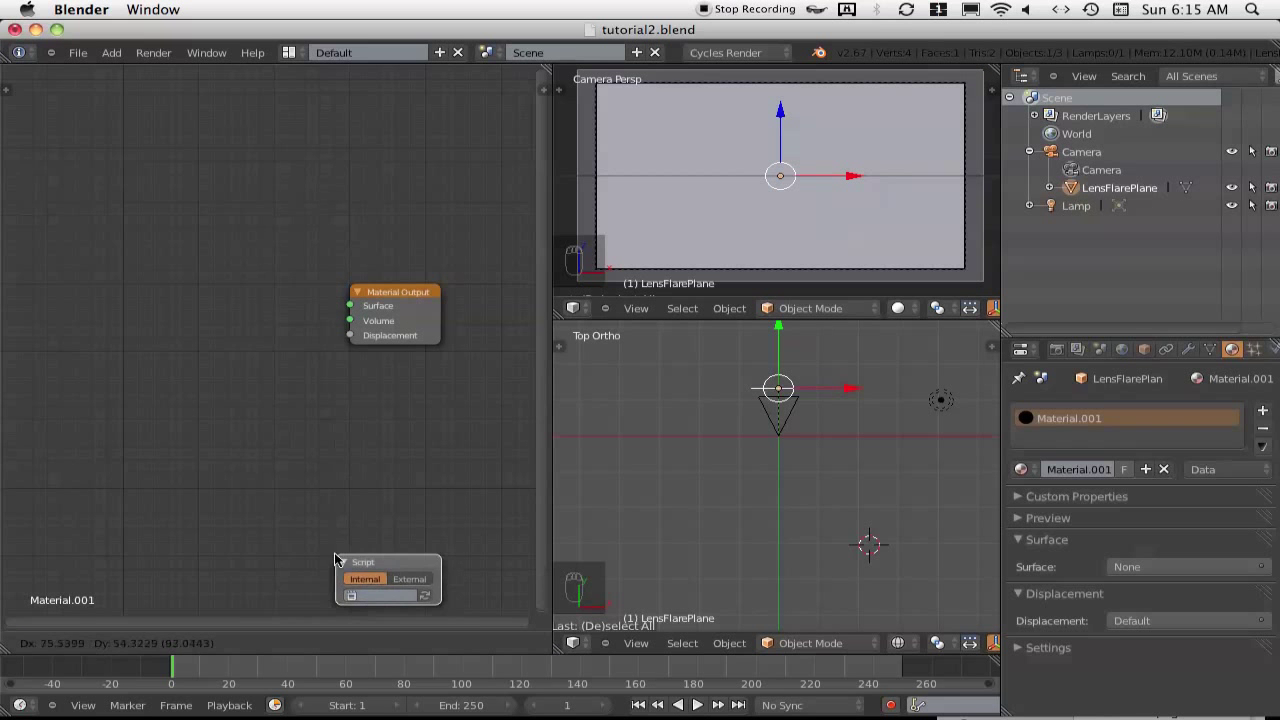
click(177, 279)
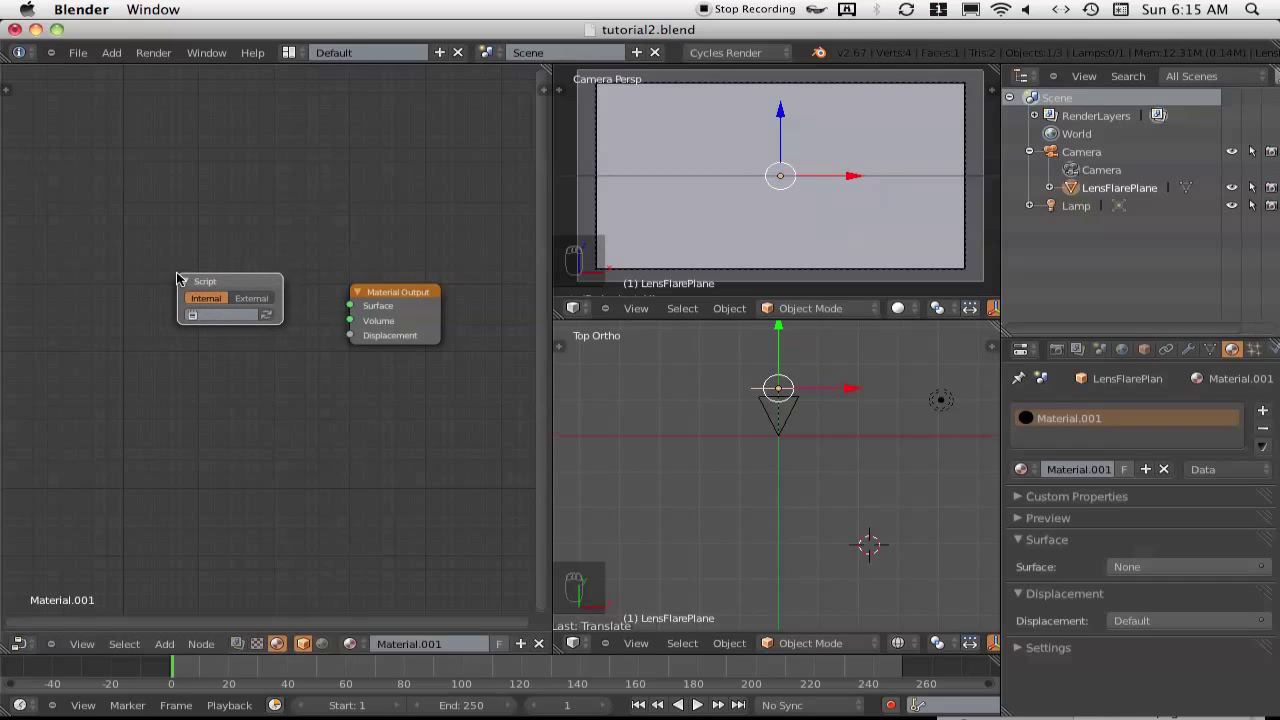
Set the Script node to External and load lensflare1v1.osl from the lensFlareTutorial folder
click(249, 299)
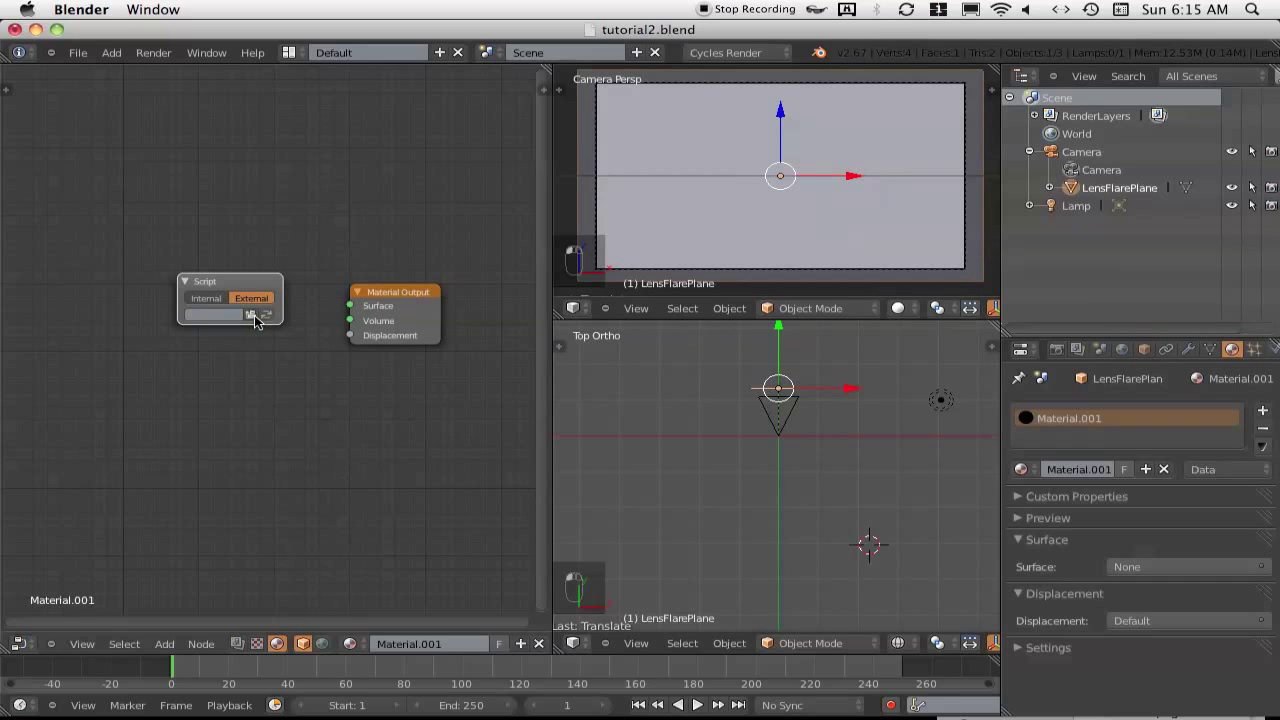
click(249, 316)
click(64, 412)
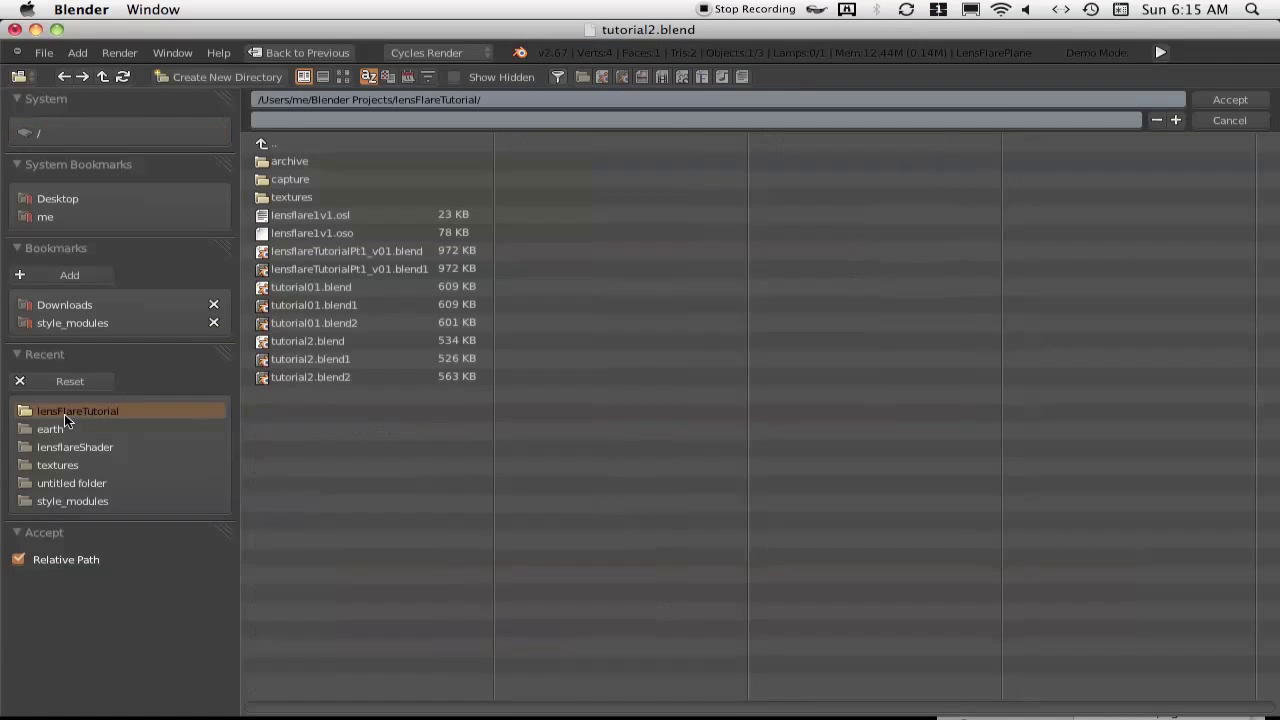
click(297, 220)
click(1230, 100)
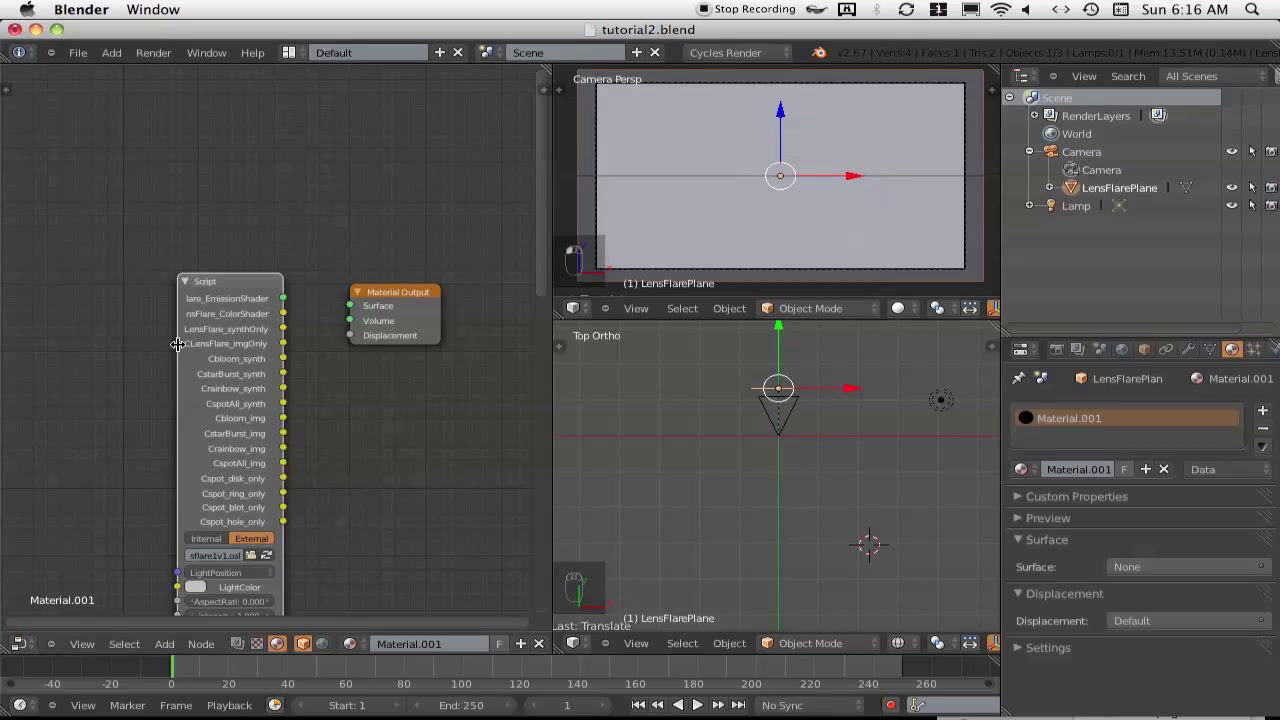
Widen the Script node, connect its LensFlare_EmissionShader output to the Material Output's Surface input, and save the file
drag(177, 350, 42, 352)
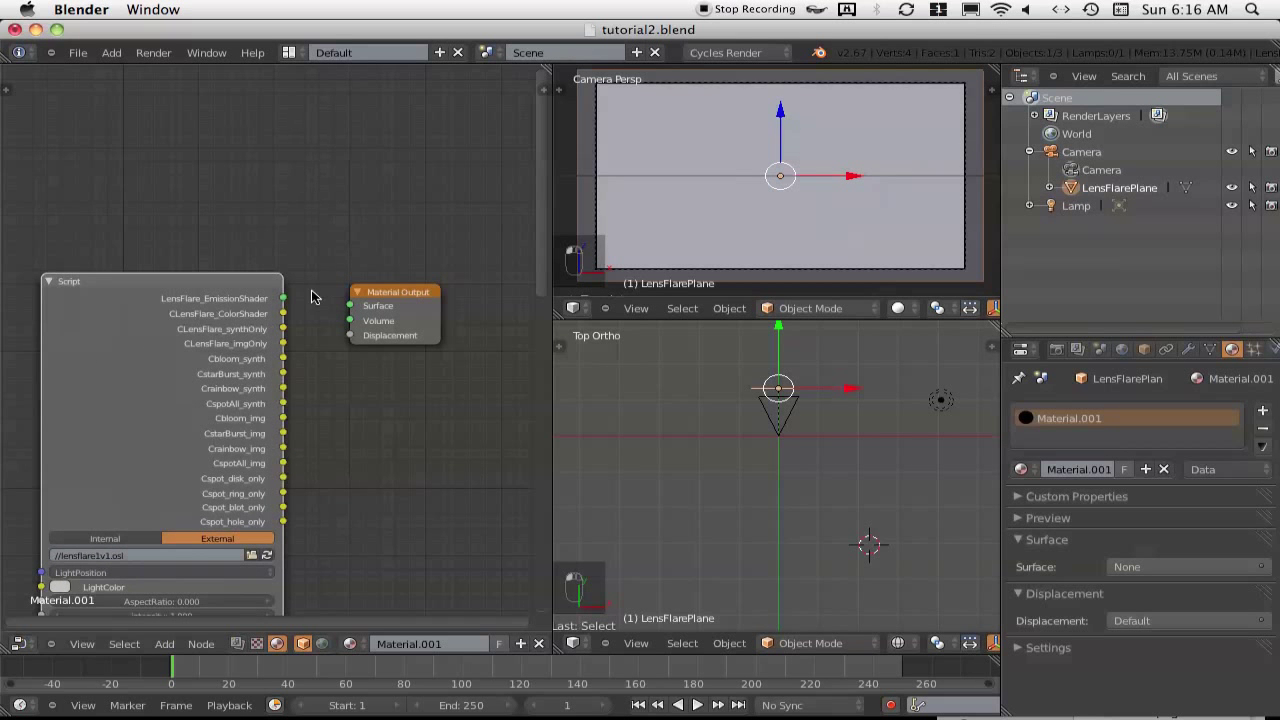
drag(285, 305, 350, 306)
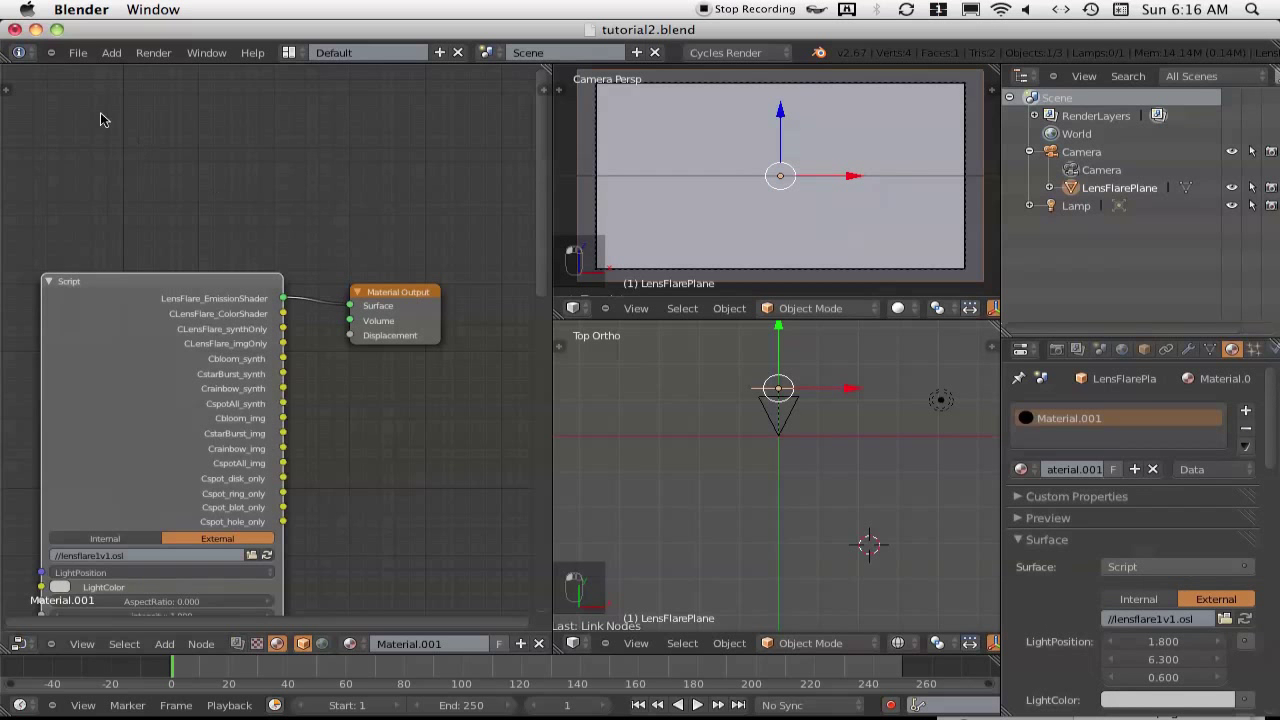
click(77, 53)
click(86, 210)
Switch the camera viewport to Rendered shading to preview the lens flare
click(899, 308)
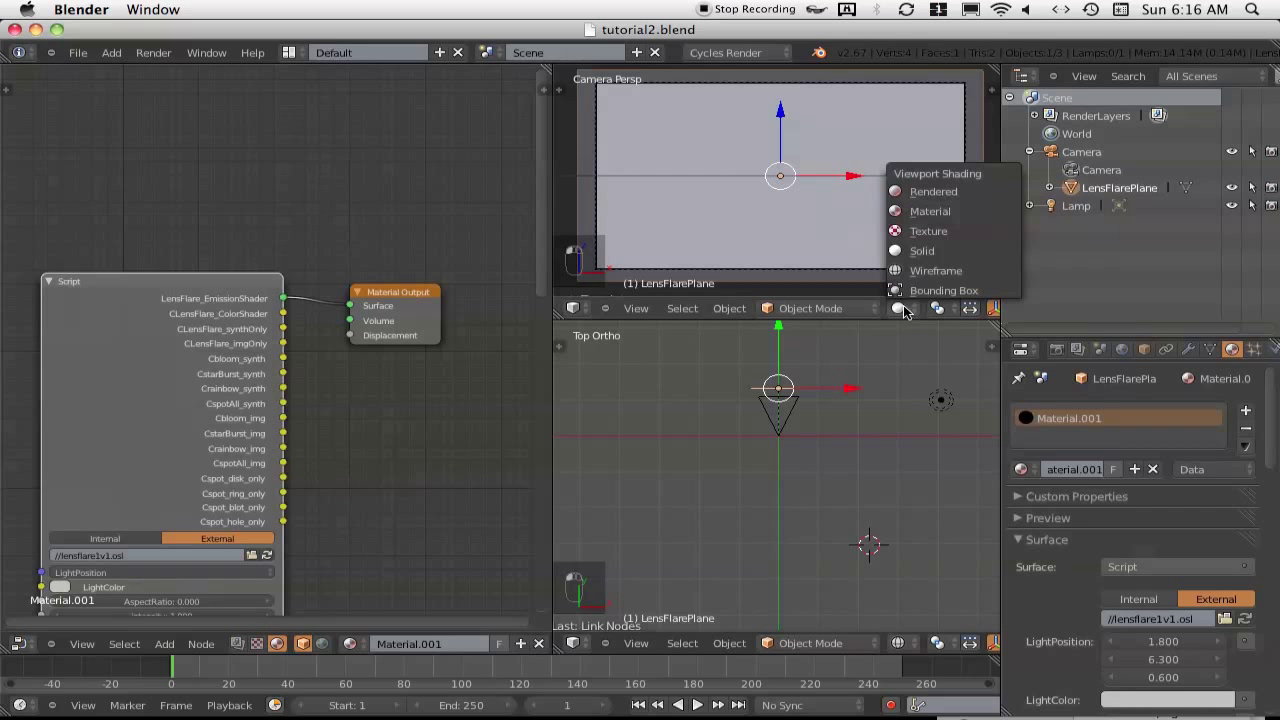
click(928, 191)
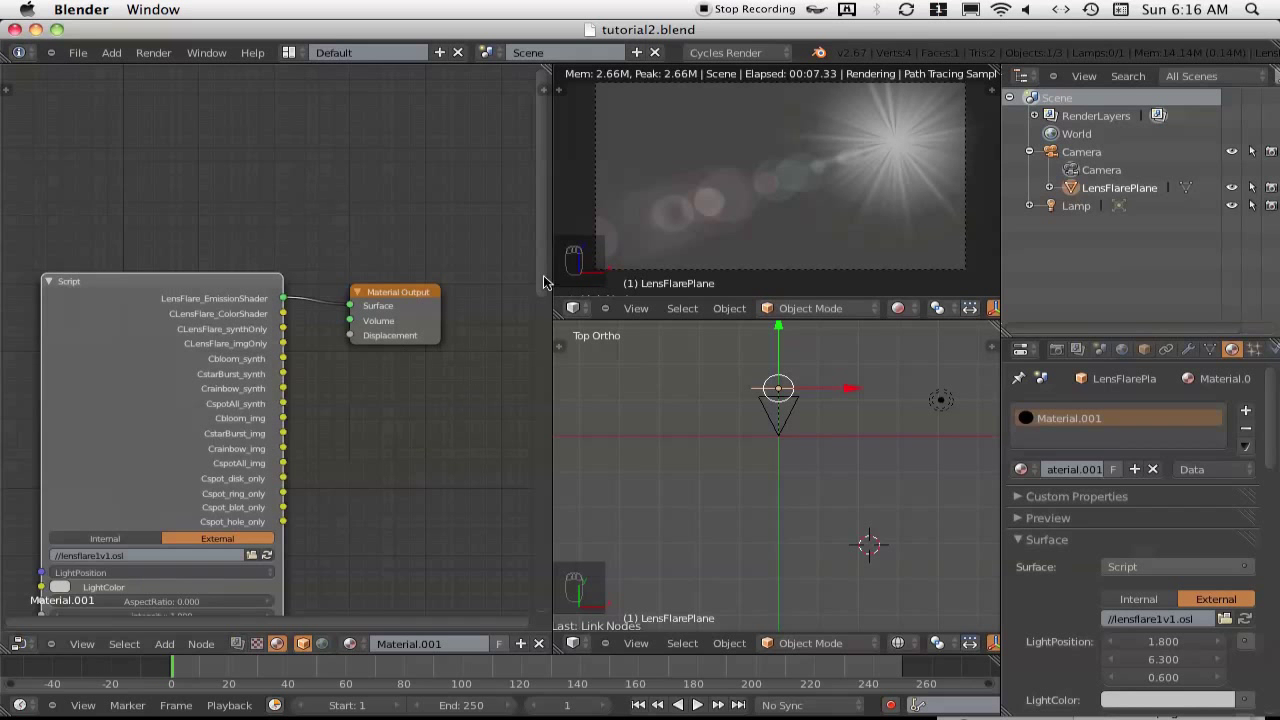
scroll(200, 450, down, 5)
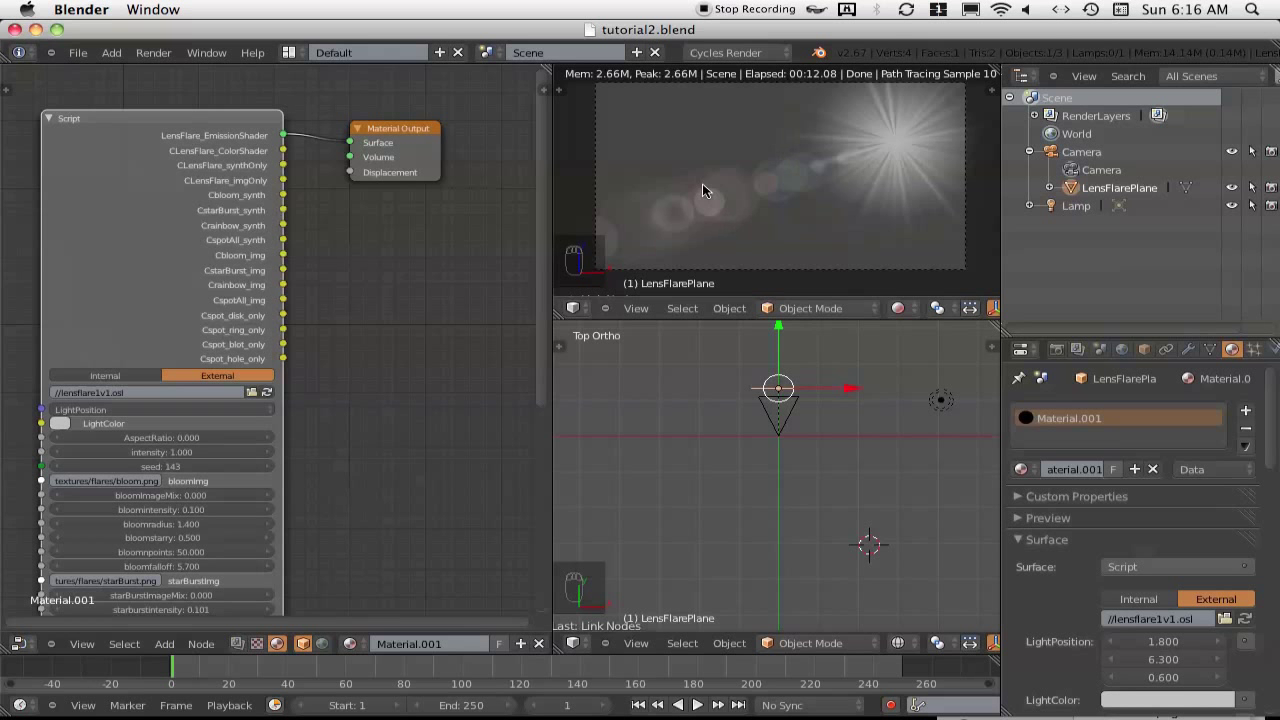
Set the World surface color to black and save the file
click(1121, 350)
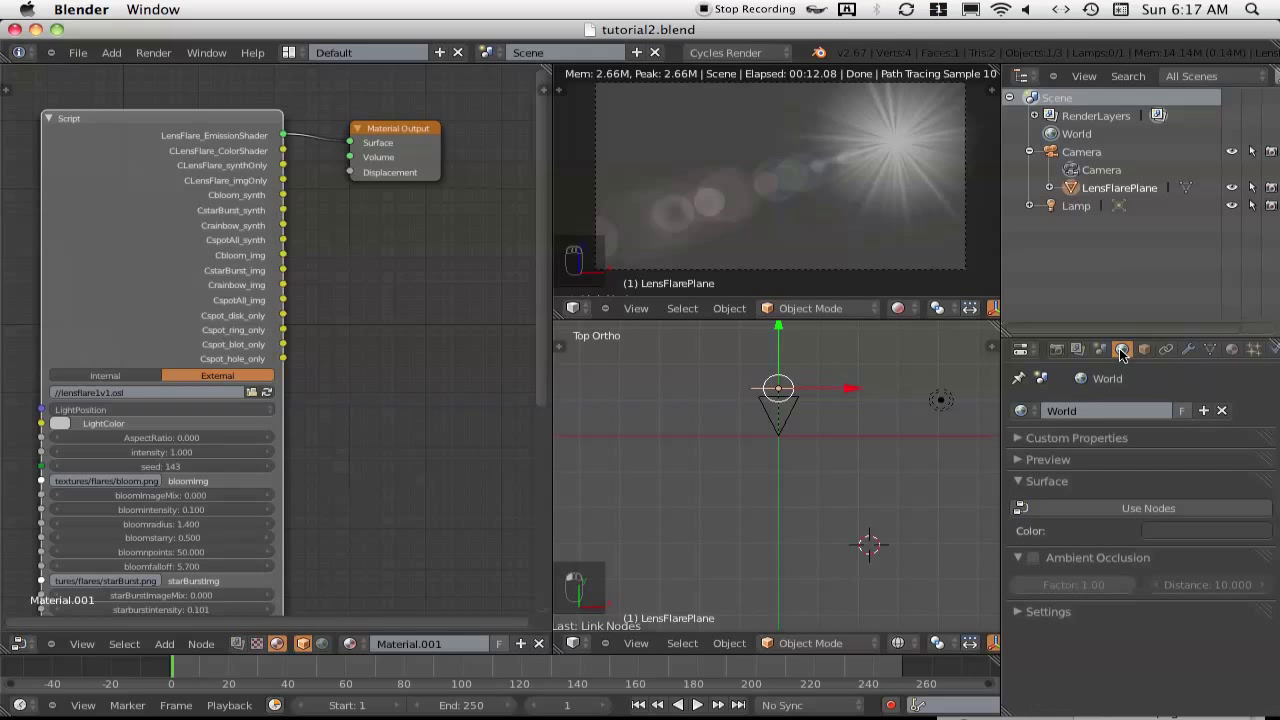
click(1162, 538)
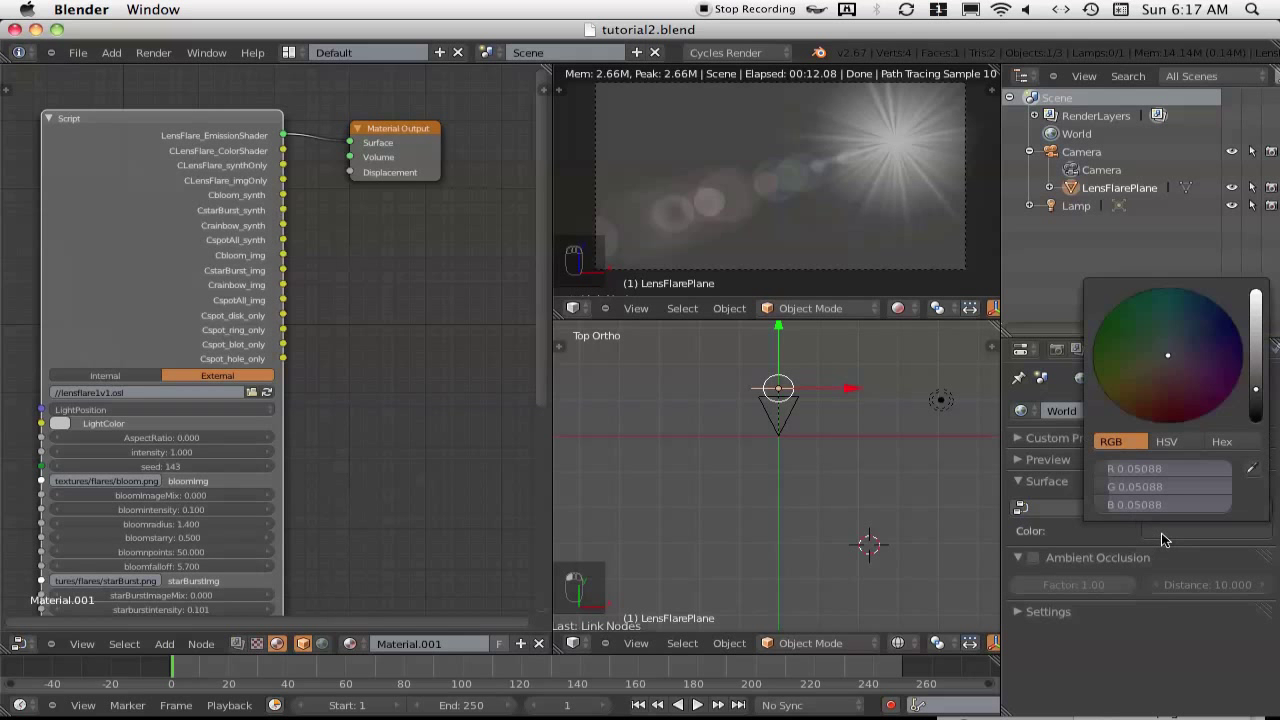
scroll(1257, 397, down, 5)
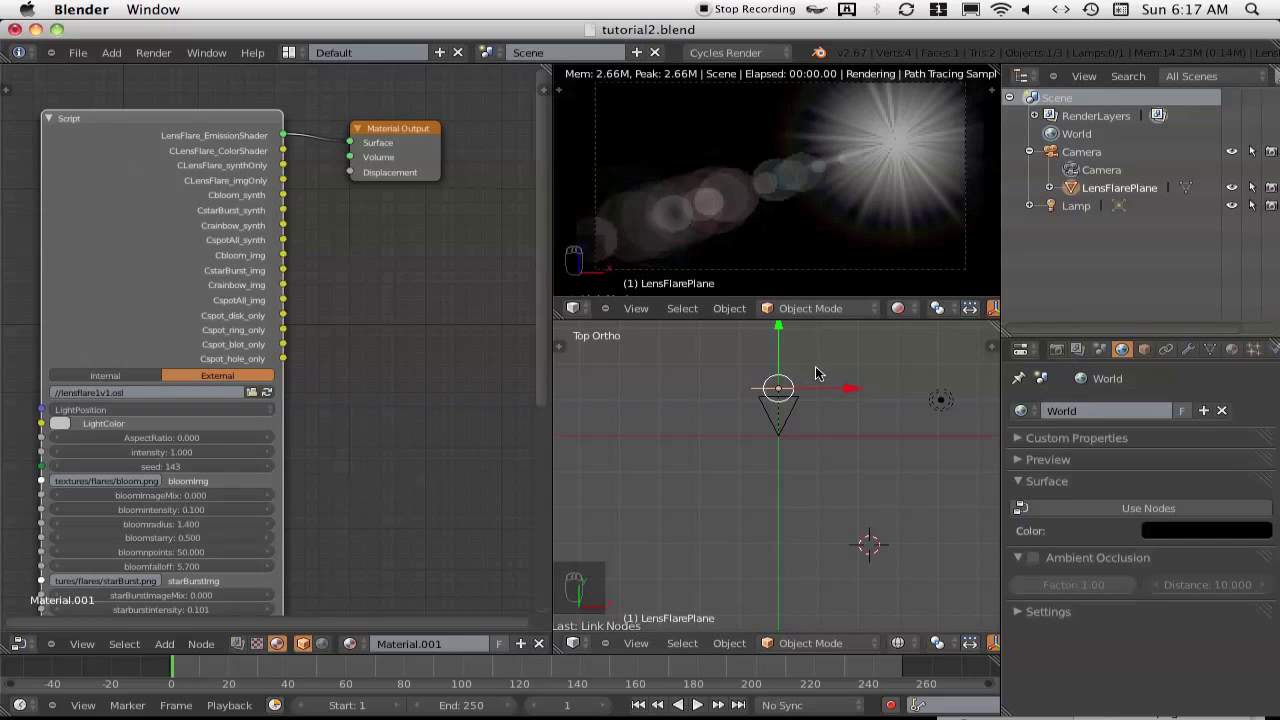
click(77, 52)
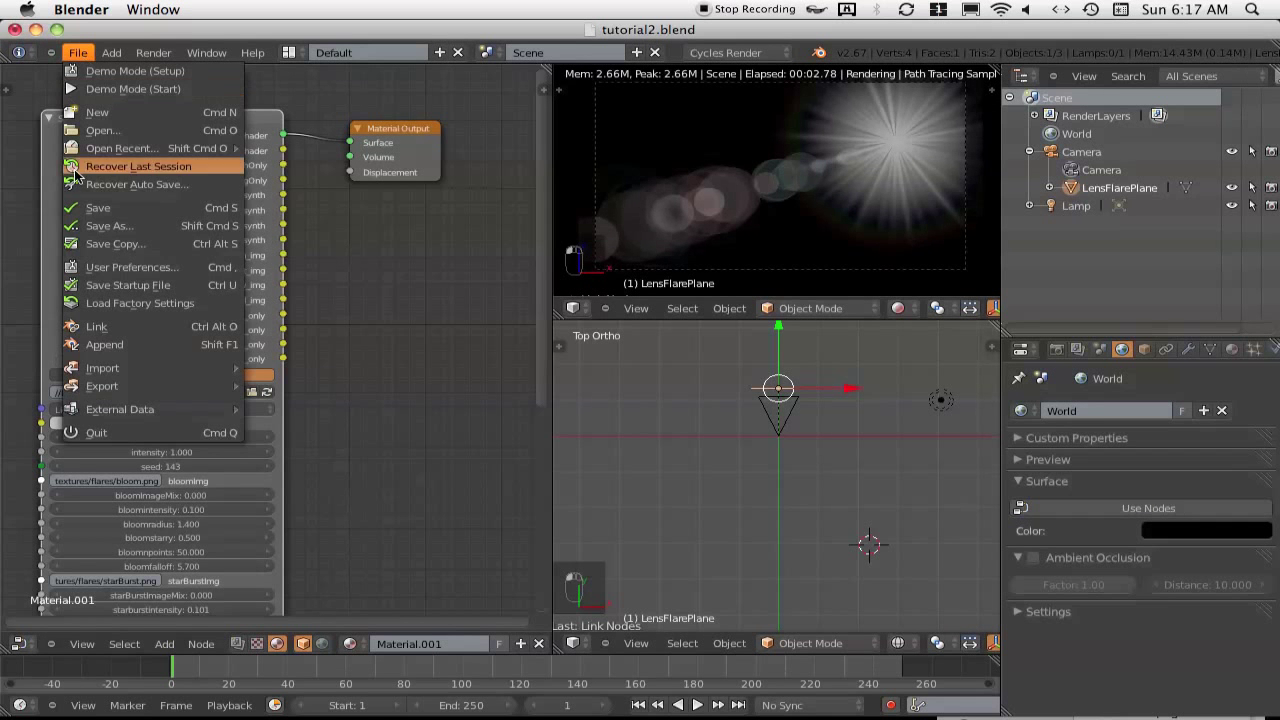
click(90, 208)
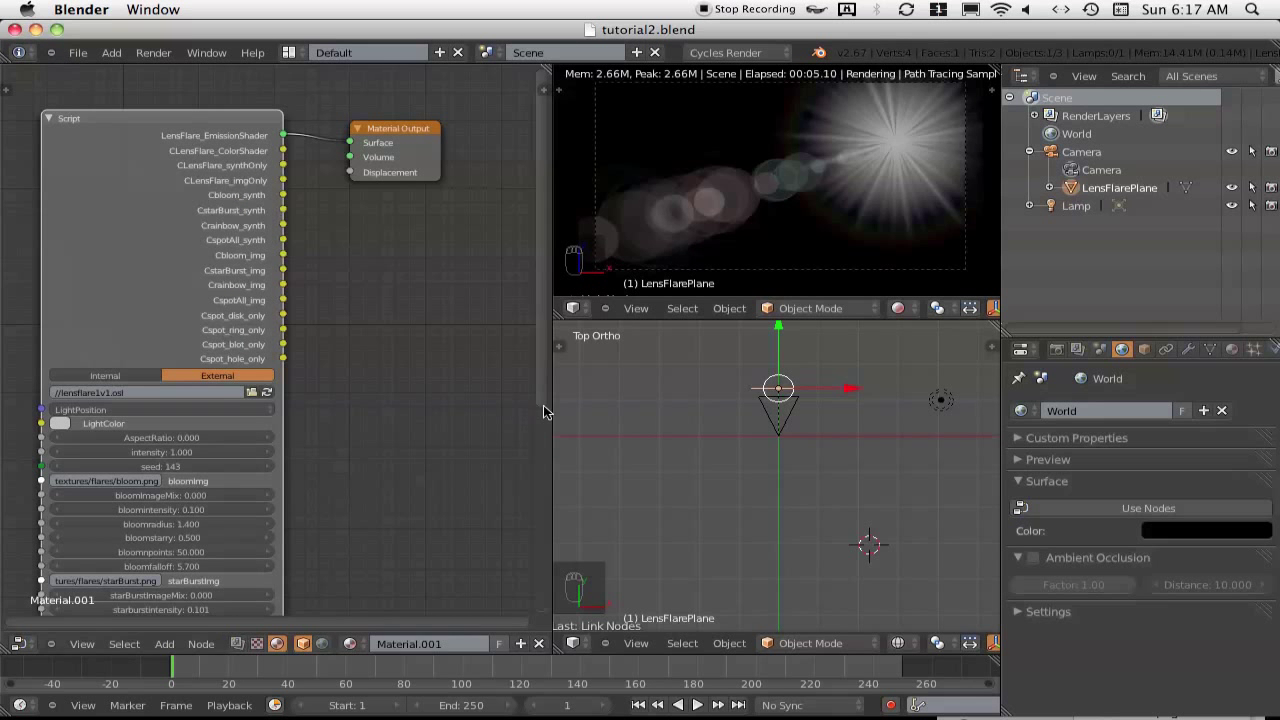
Place the 3D cursor in front of the camera, beyond LensFlarePlane in the top view, and add a Monkey mesh there
scroll(869, 430, down, 2)
shift+middle_drag(869, 430, 860, 517)
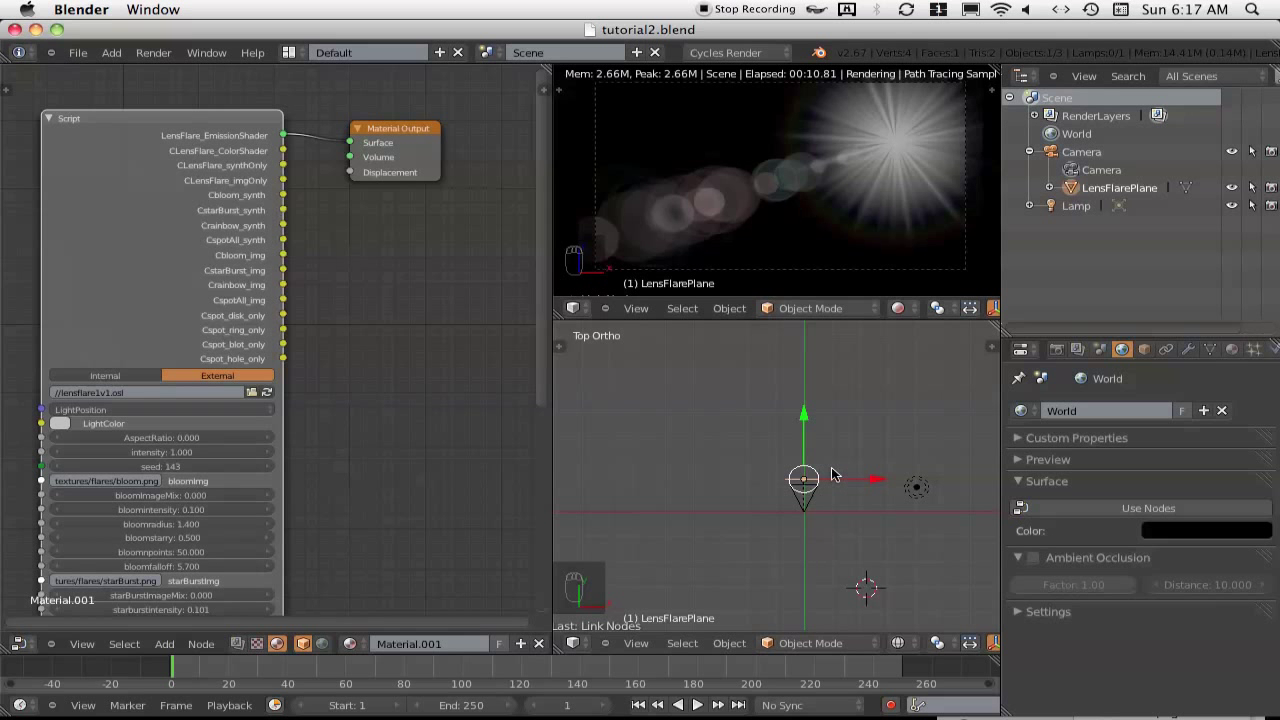
click(809, 372)
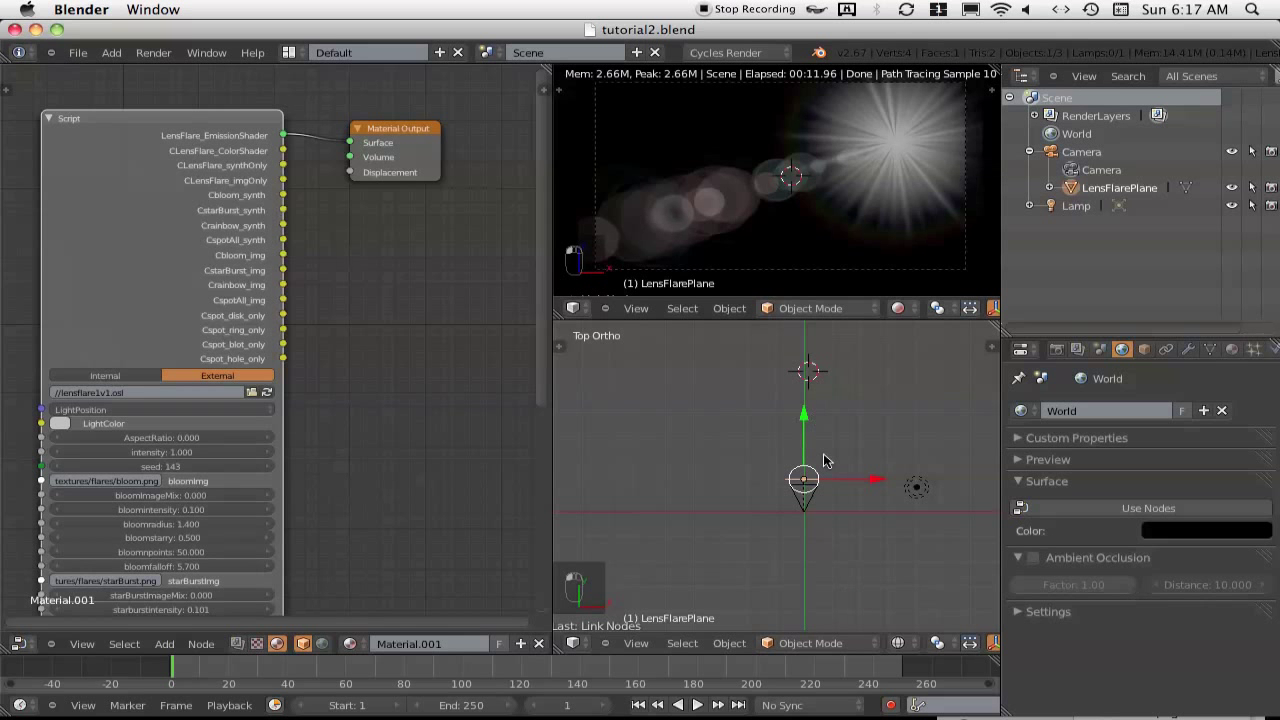
key(shift+a)
mouse_move(841, 508)
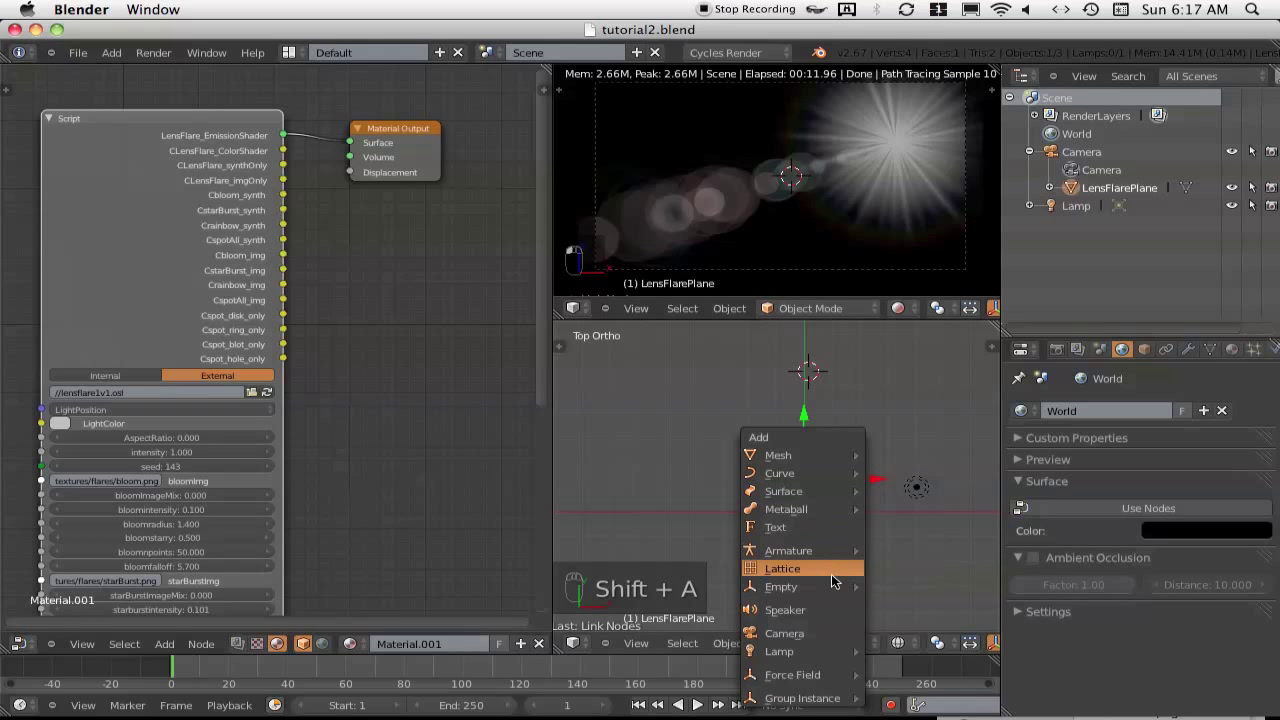
mouse_move(847, 456)
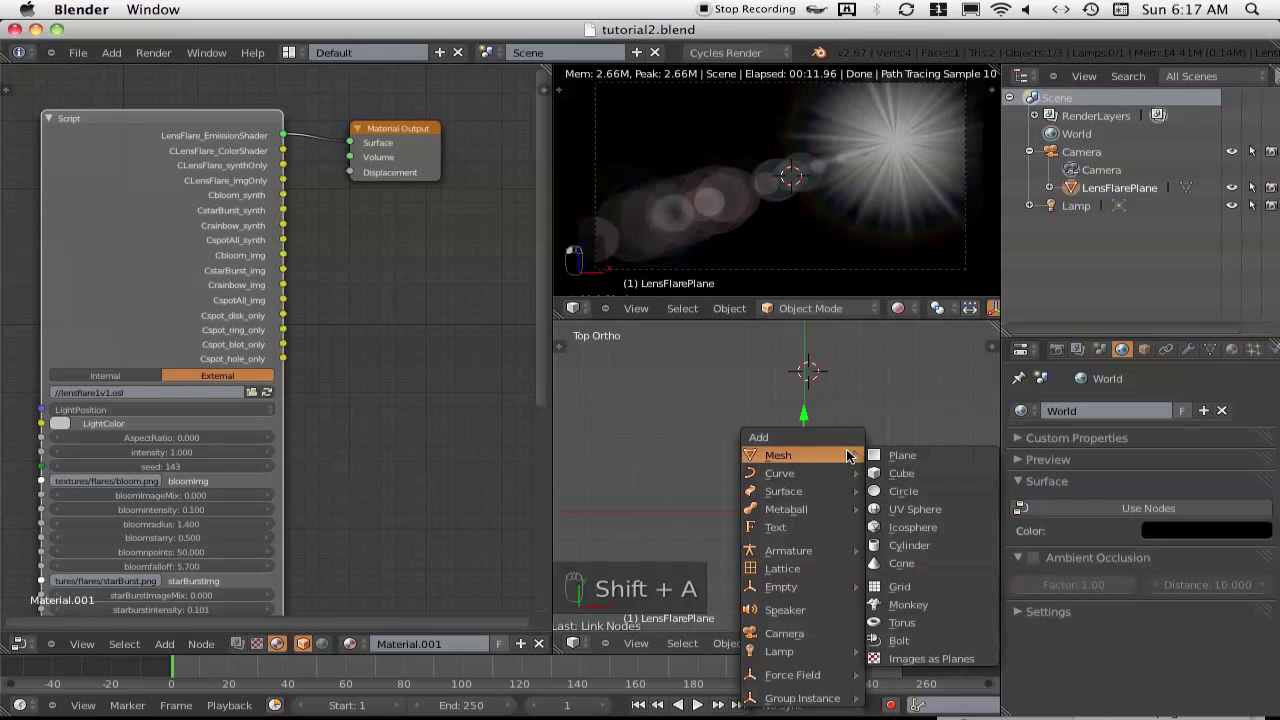
click(915, 604)
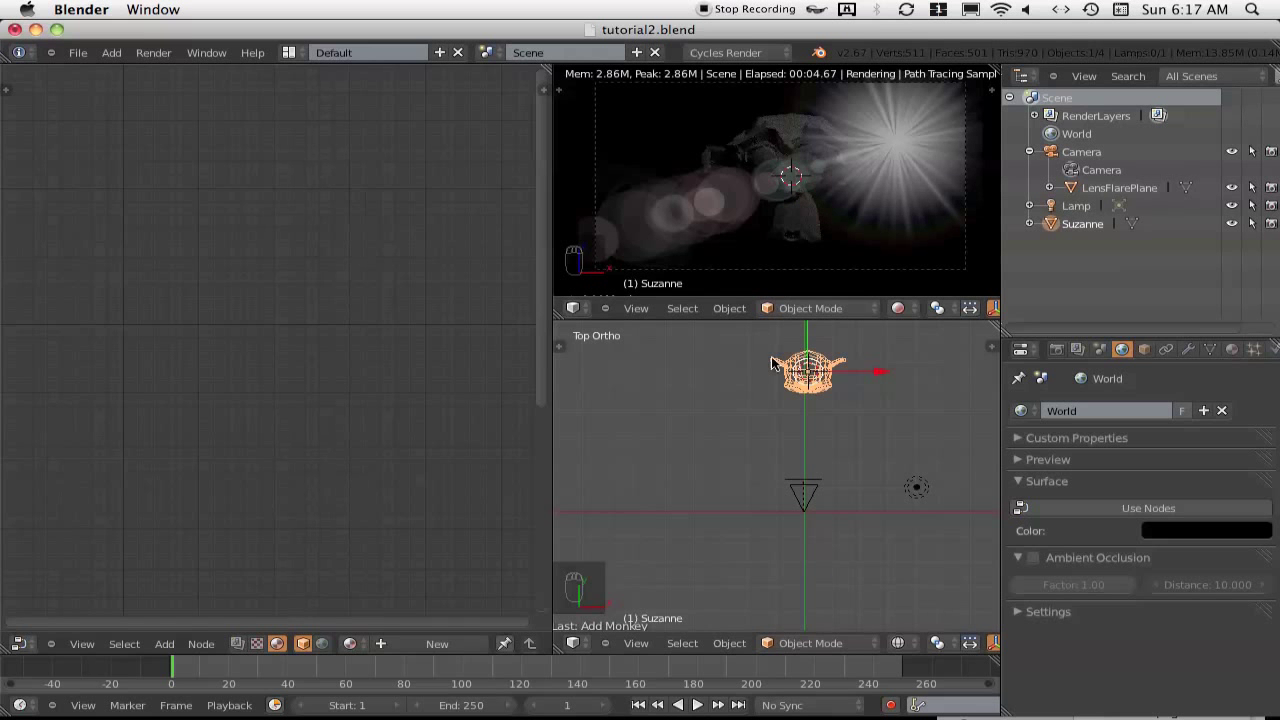
Select LensFlarePlane to show its material nodes and examine the Script node's flare parameters
click(1119, 188)
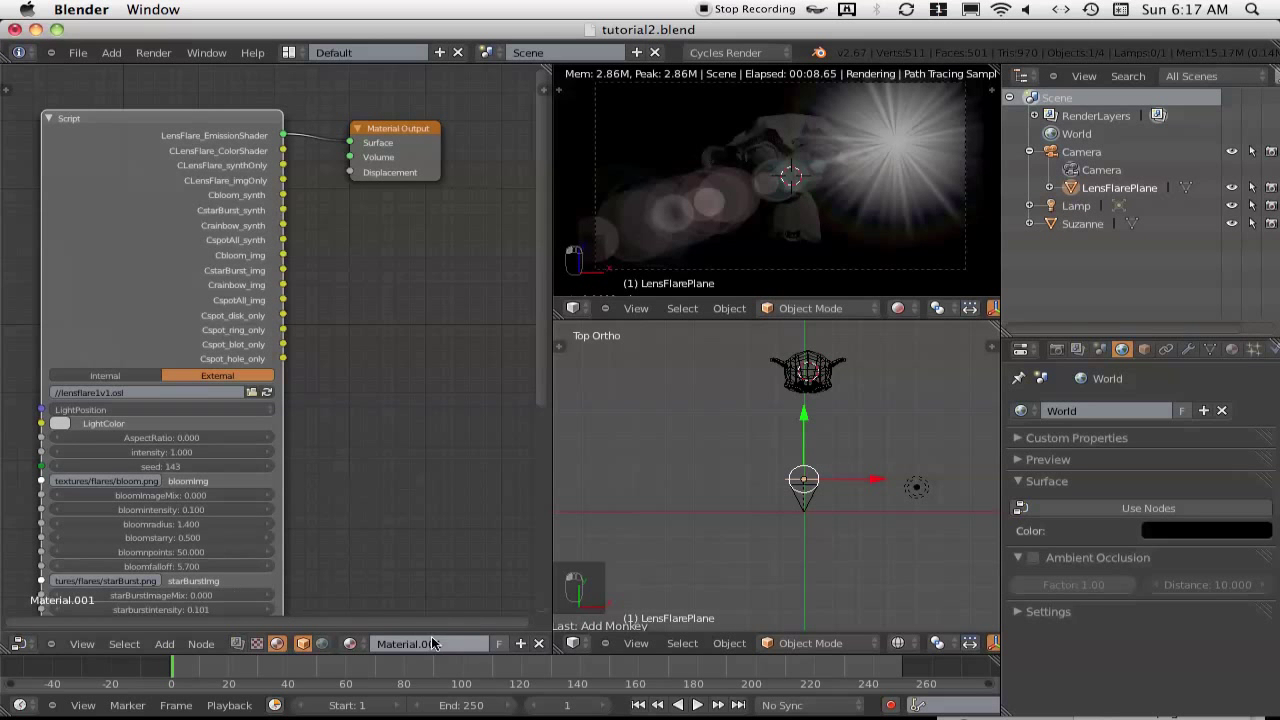
scroll(510, 648, down, 5)
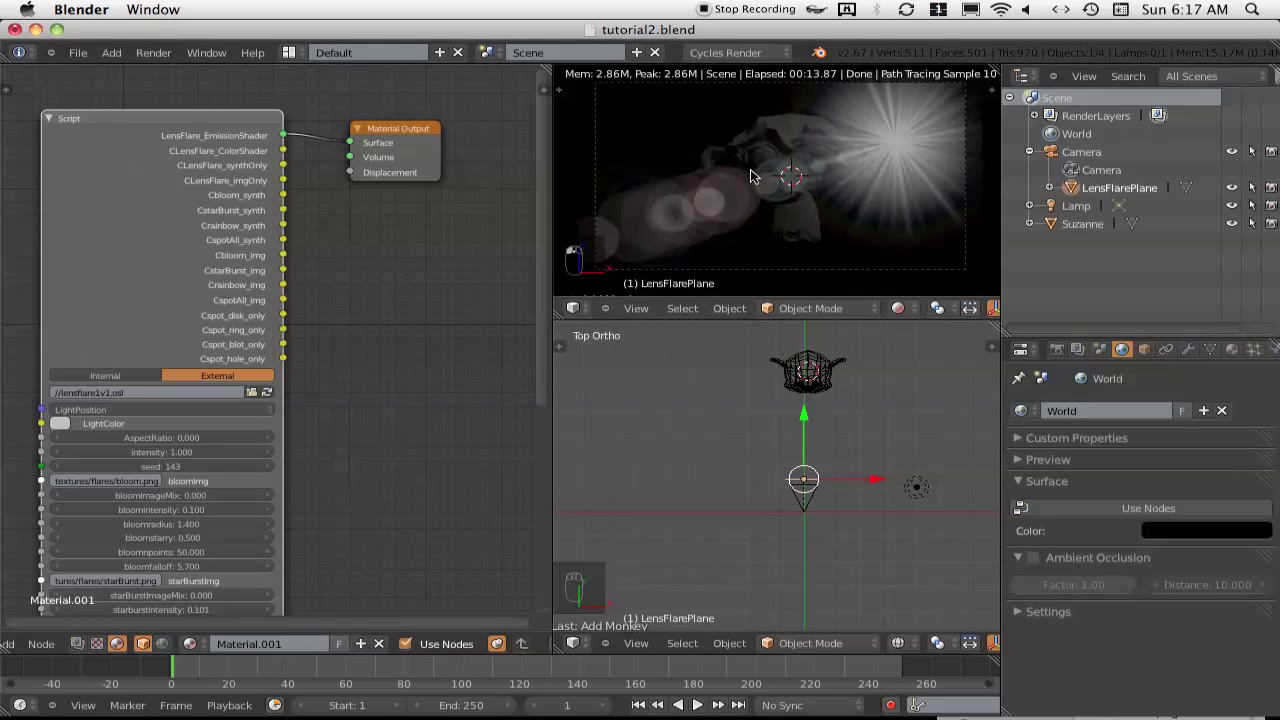
scroll(341, 470, down, 2)
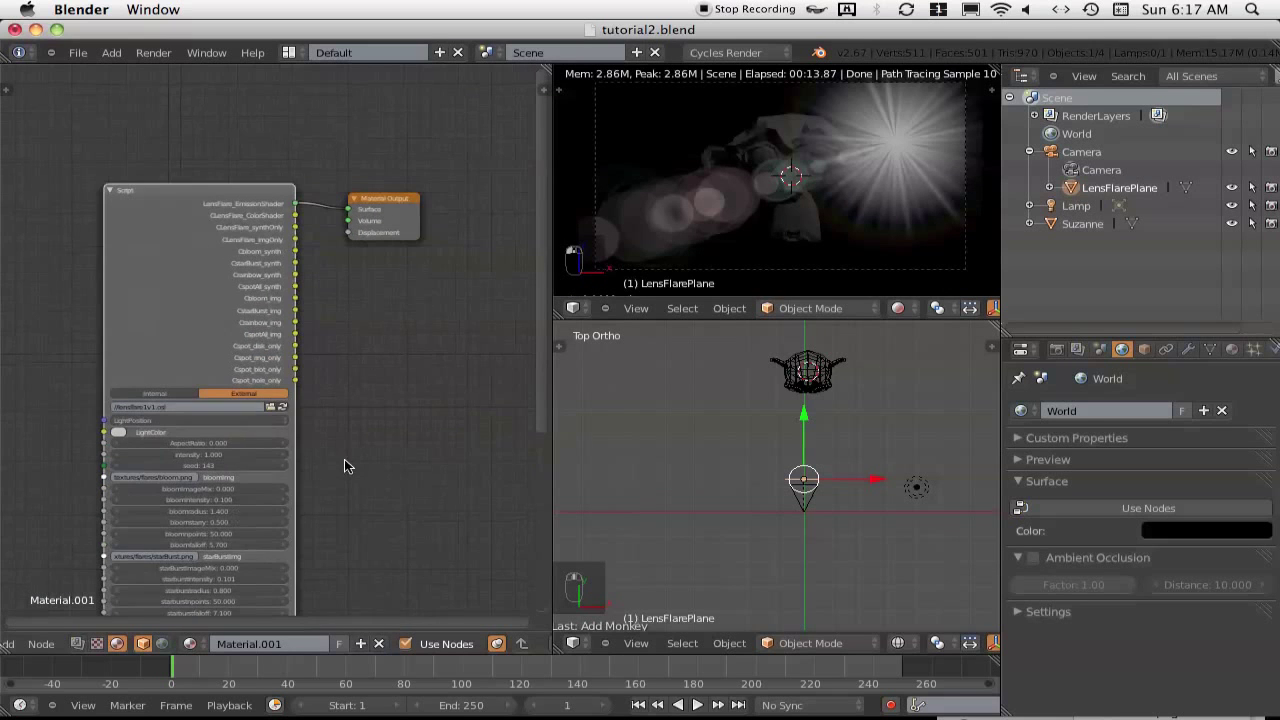
middle_drag(352, 436, 404, 348)
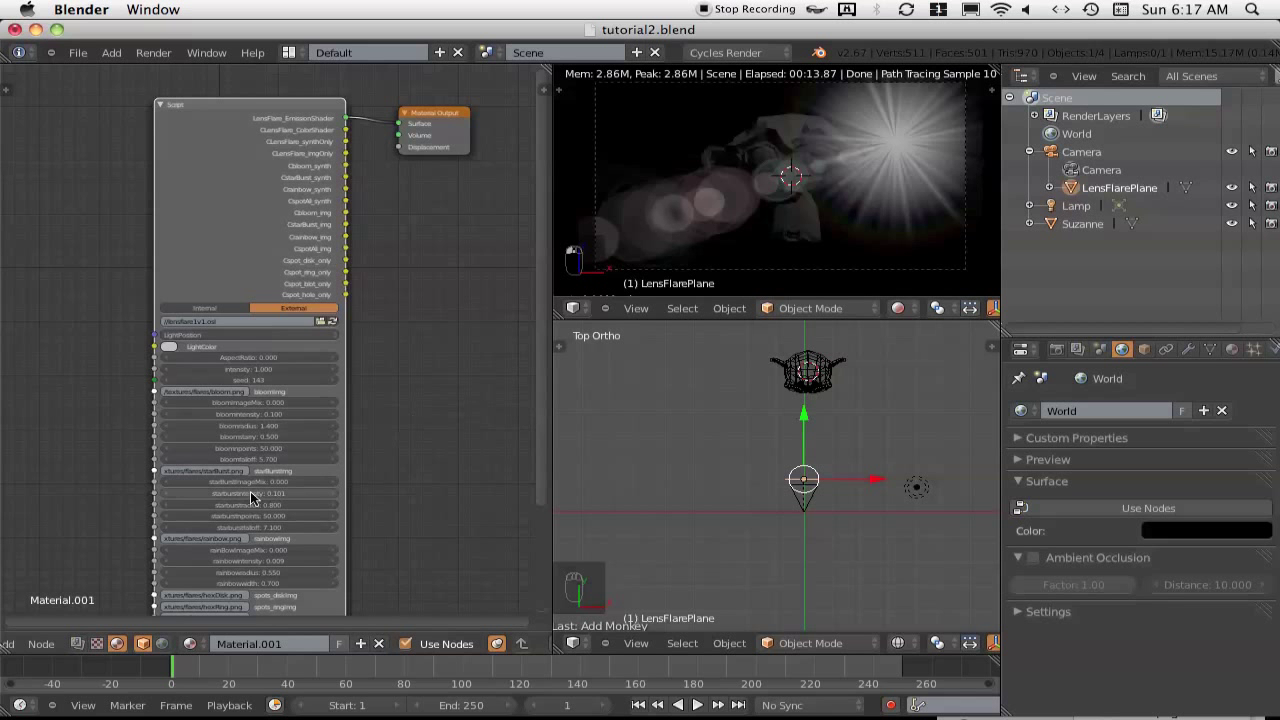
scroll(210, 530, up, 2)
scroll(210, 525, up, 1)
scroll(210, 525, up, 1)
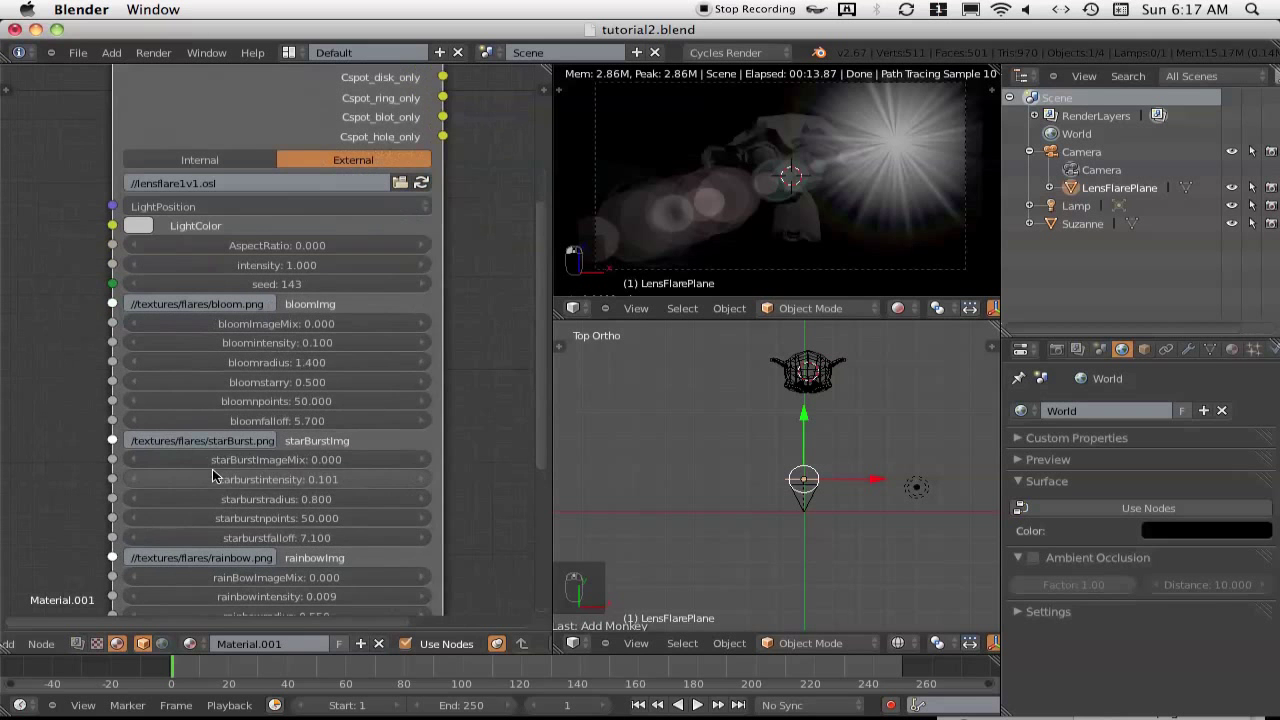
Set the X value of the Script node's LightPosition to 2.000 and increase its Y and Z values slightly
click(190, 208)
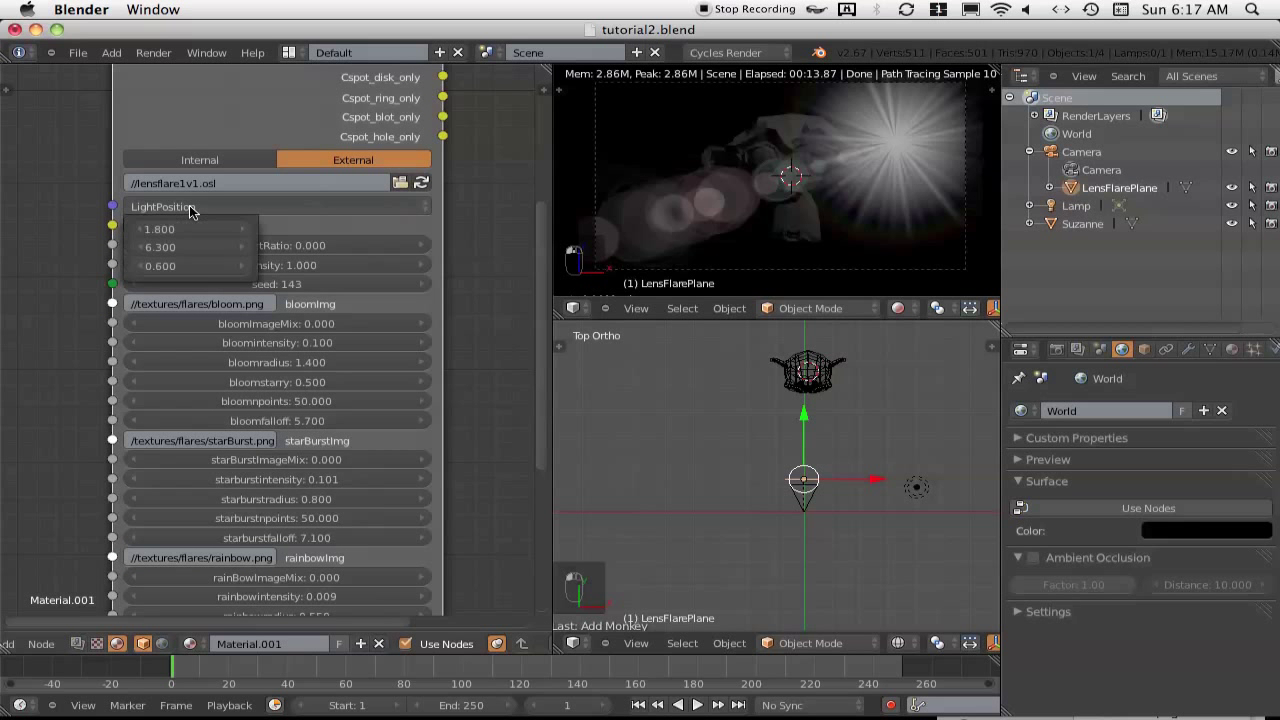
click(242, 232)
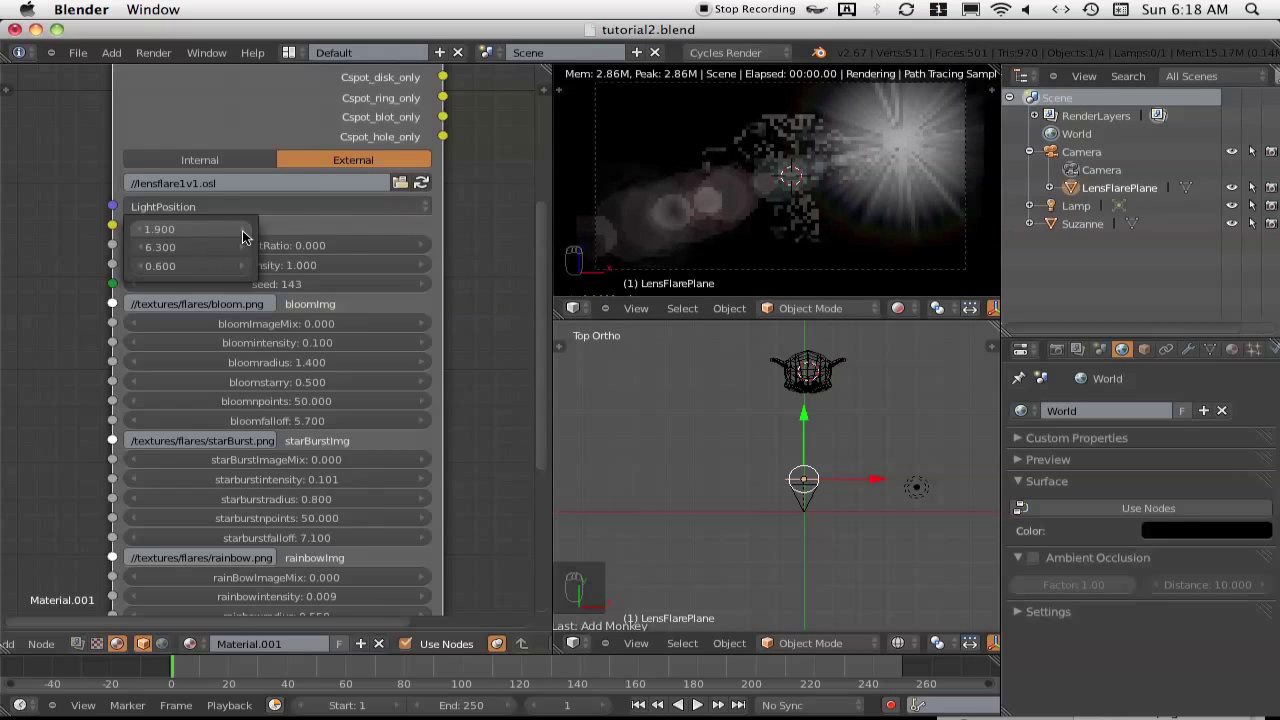
click(242, 232)
click(242, 248)
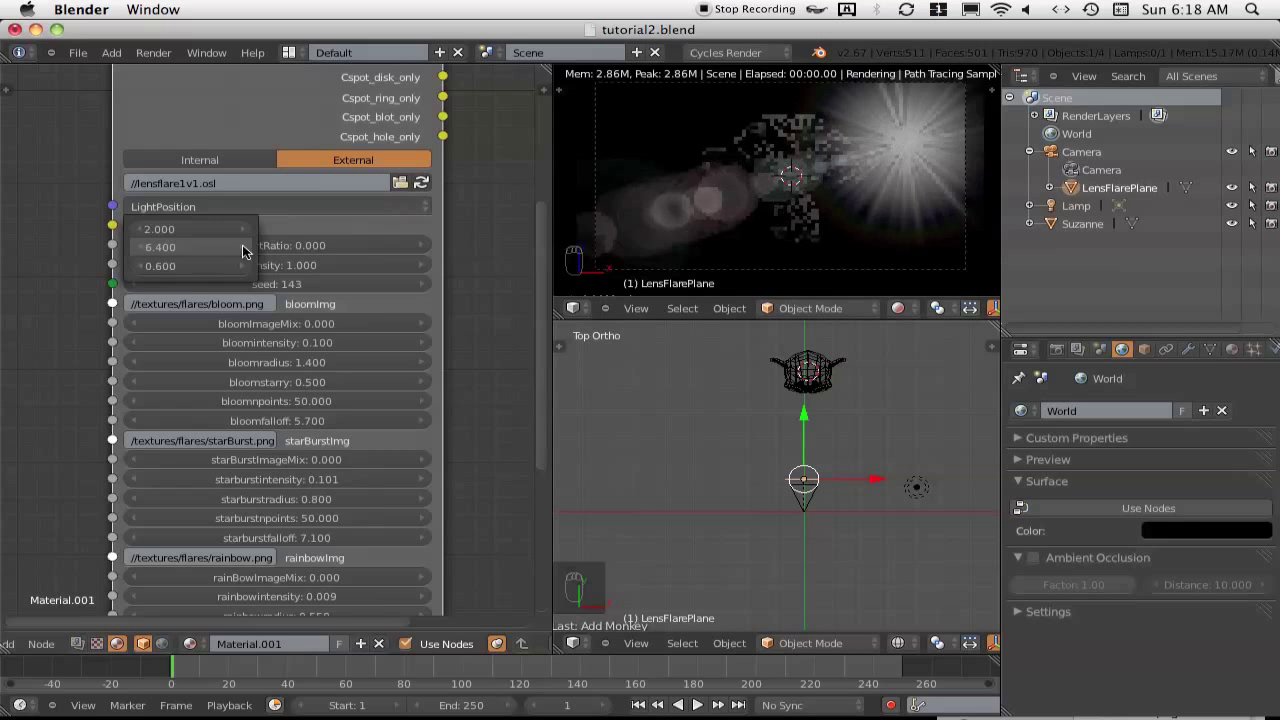
click(242, 250)
click(243, 266)
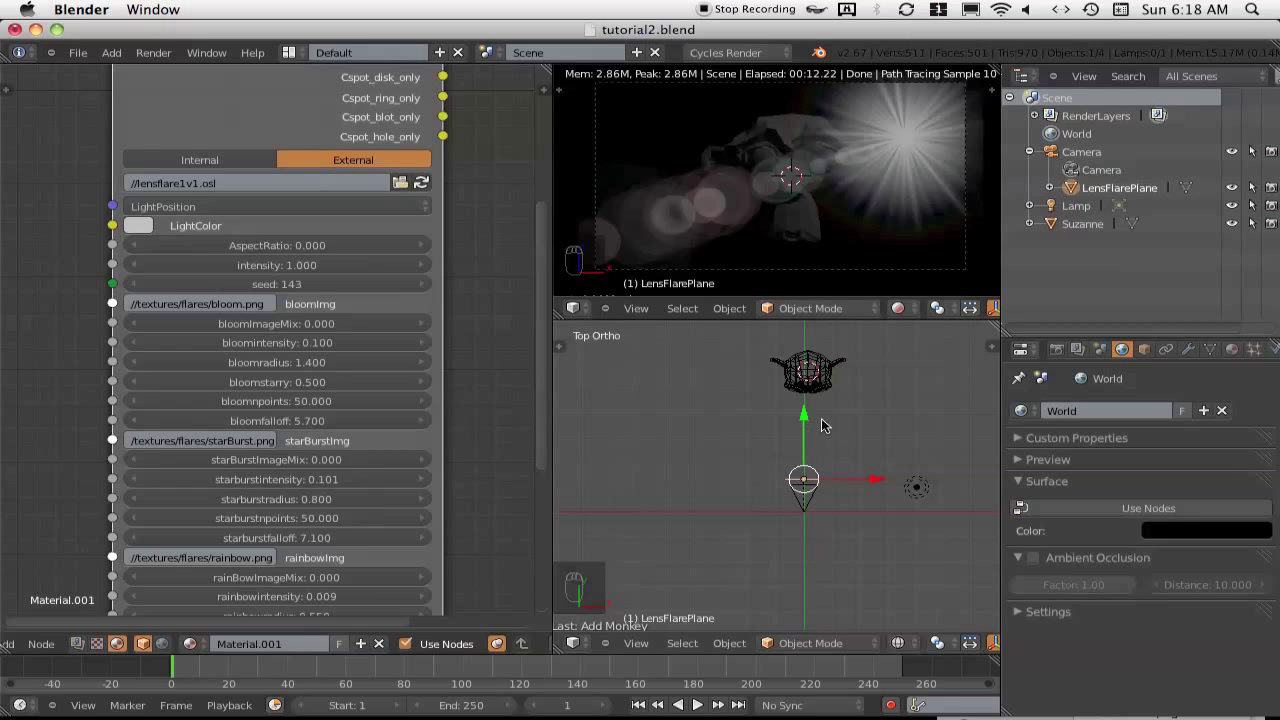
Place the 3D cursor beside the monkey head in the top view and add an empty there
click(867, 378)
key(shift+a)
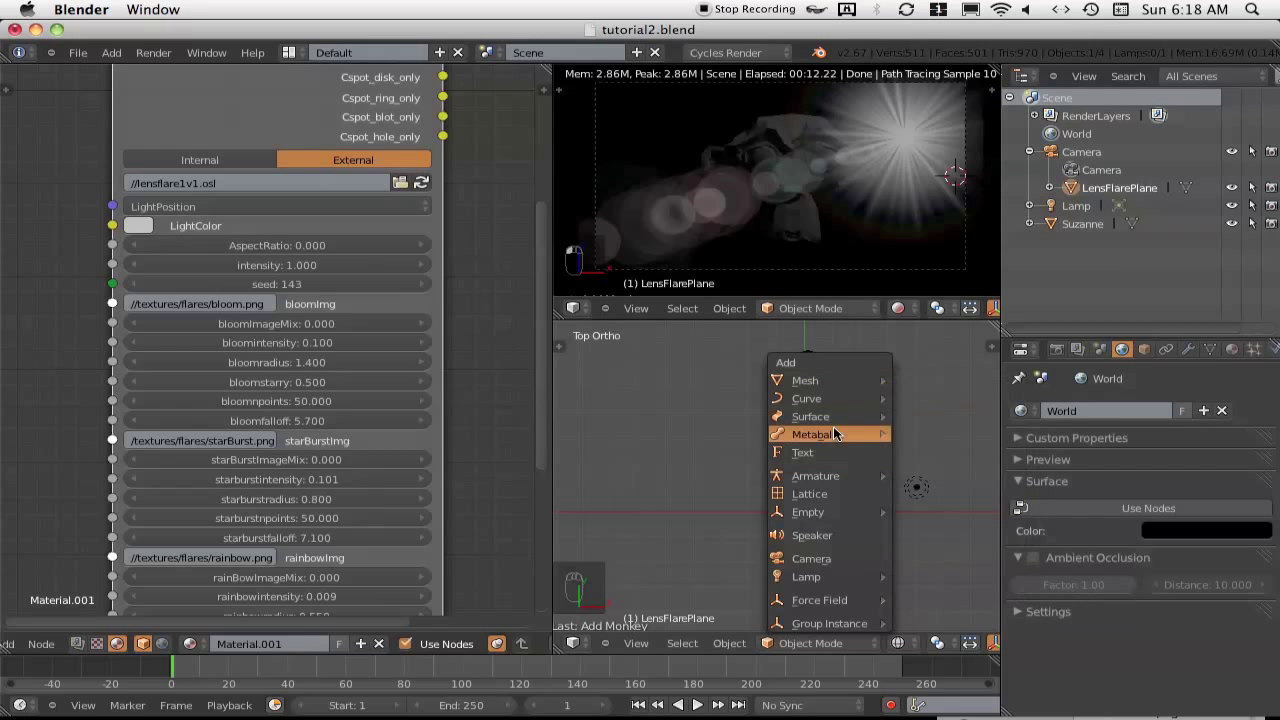
mouse_move(827, 513)
click(921, 512)
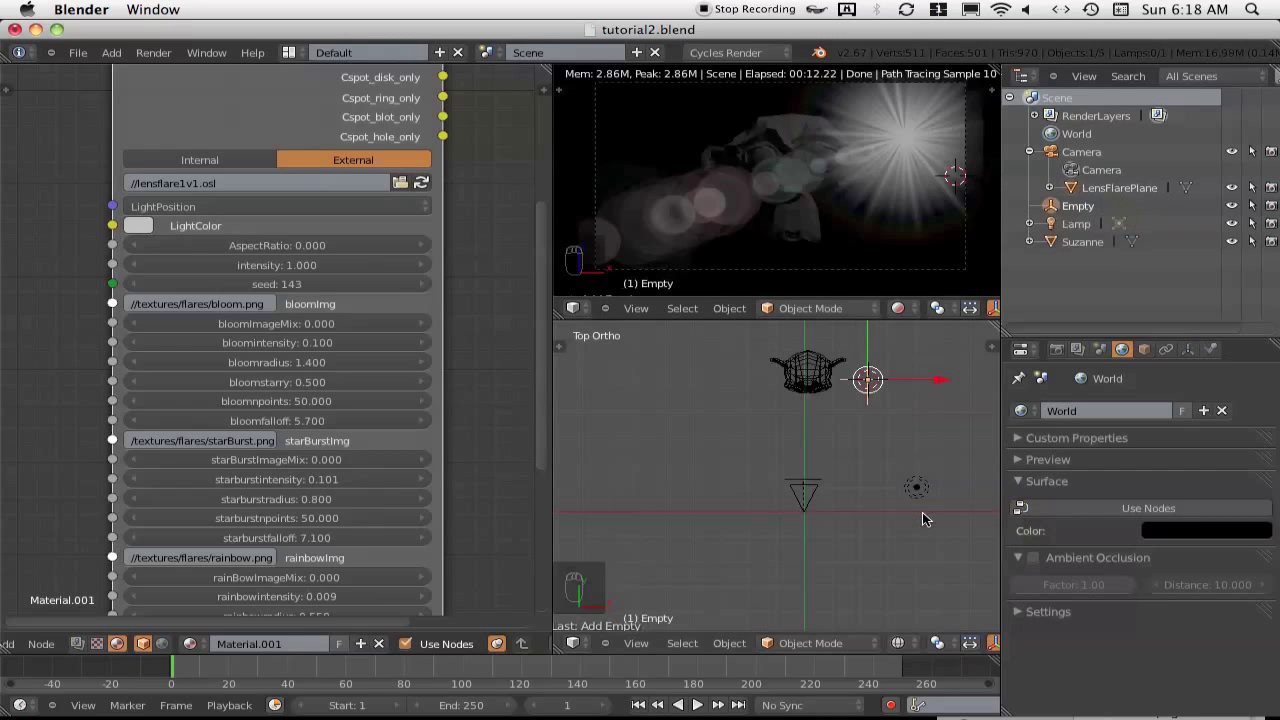
Rename the new empty as LightPositionEmpty
double_click(1079, 207)
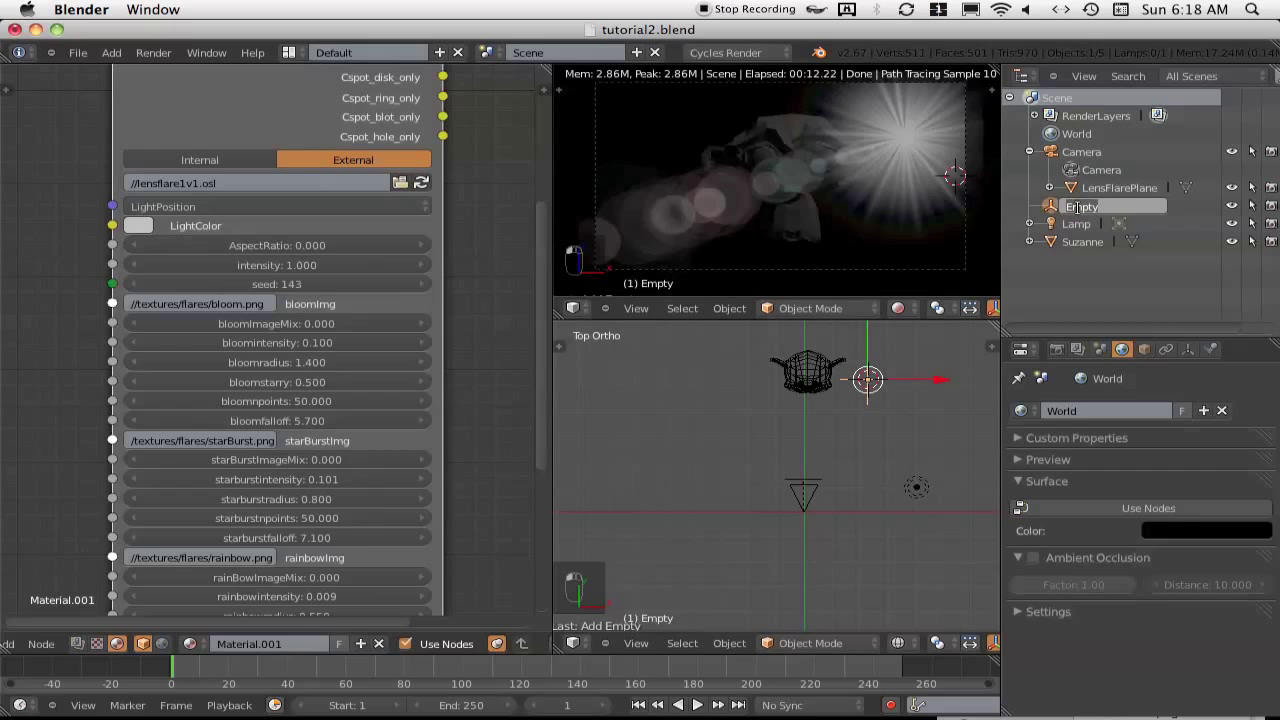
text(LightPosition)
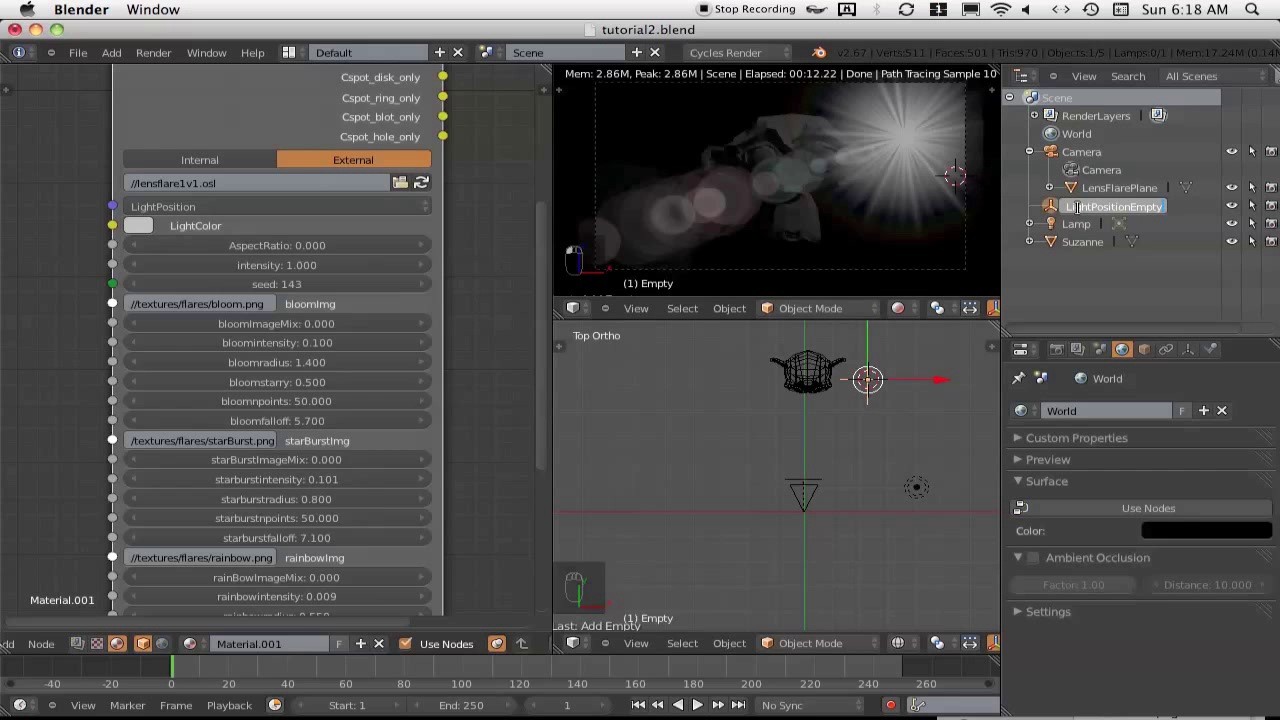
text(Empty)
key(Return)
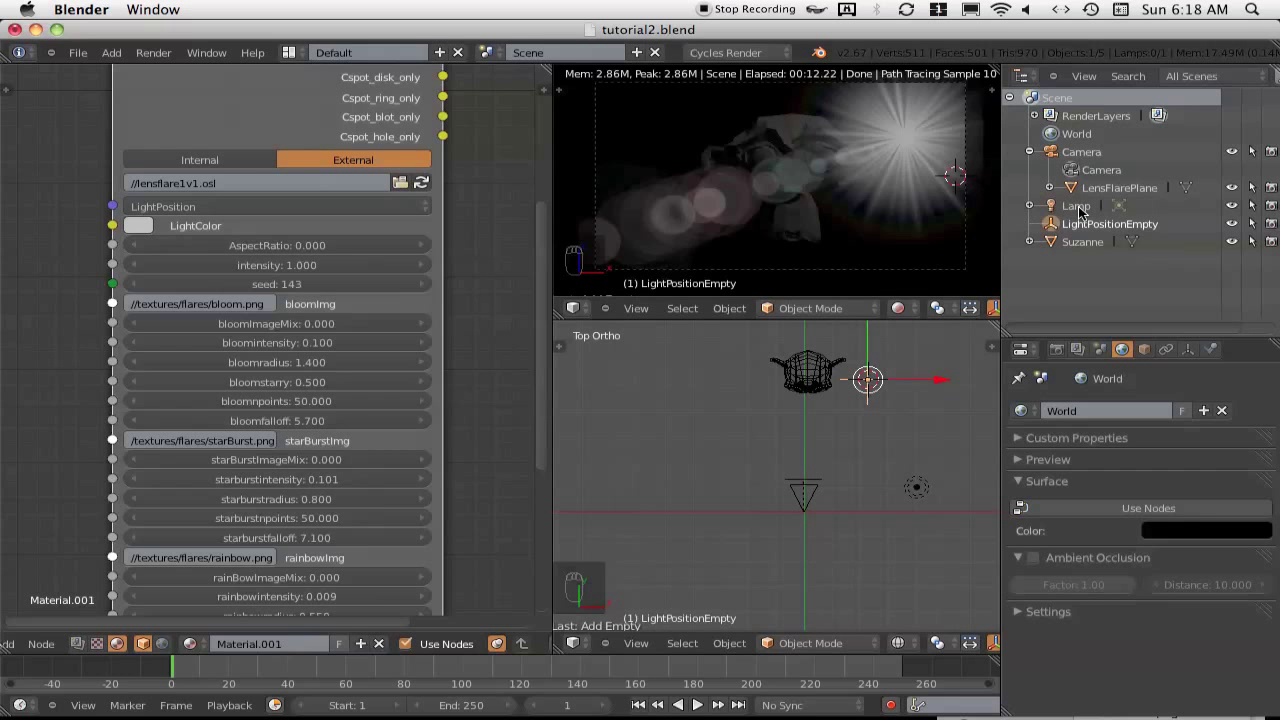
Set the display size of LightPositionEmpty to 2.38
click(77, 52)
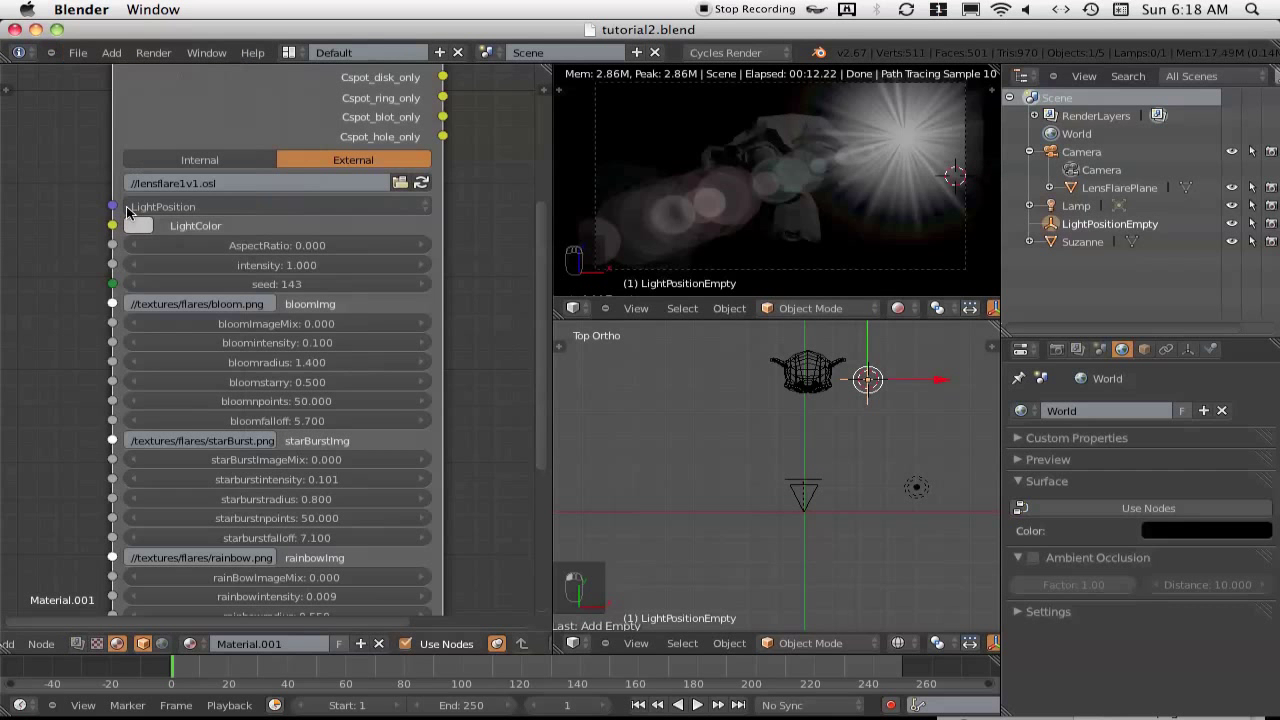
click(1188, 349)
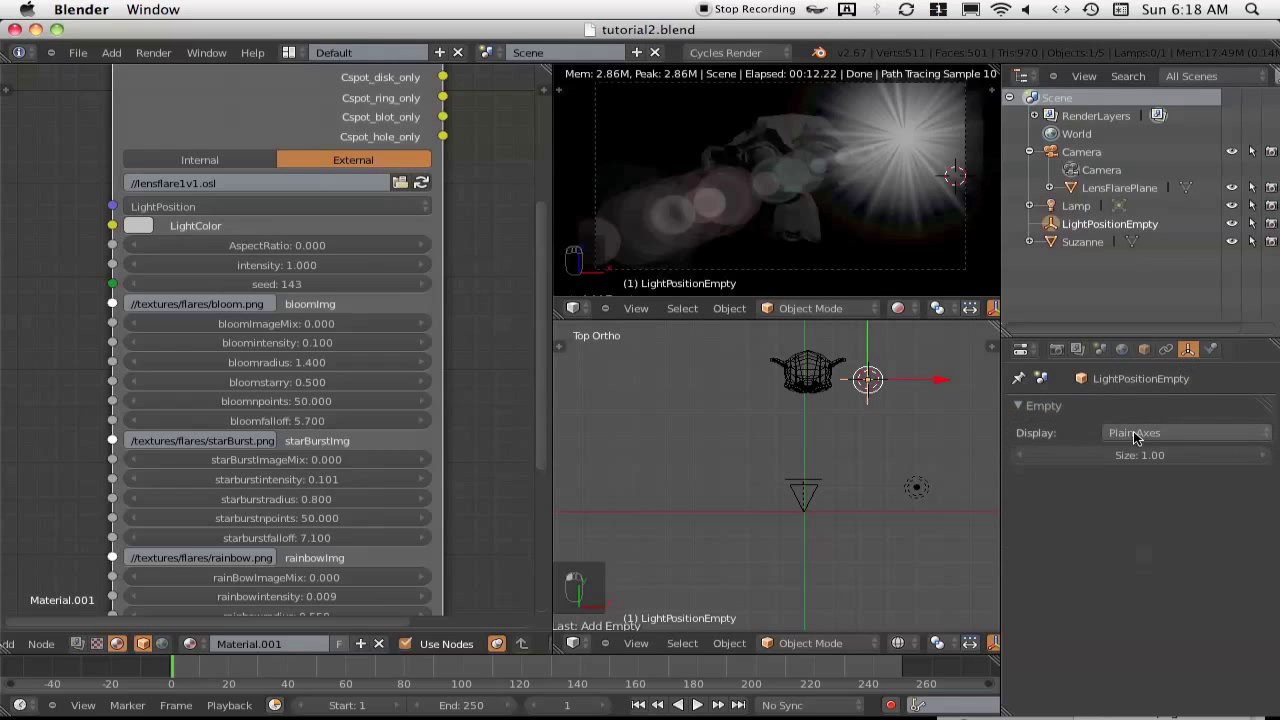
mouse_move(1130, 456)
mouse_down()
mouse_move(1160, 456)
mouse_move(1123, 457)
mouse_up()
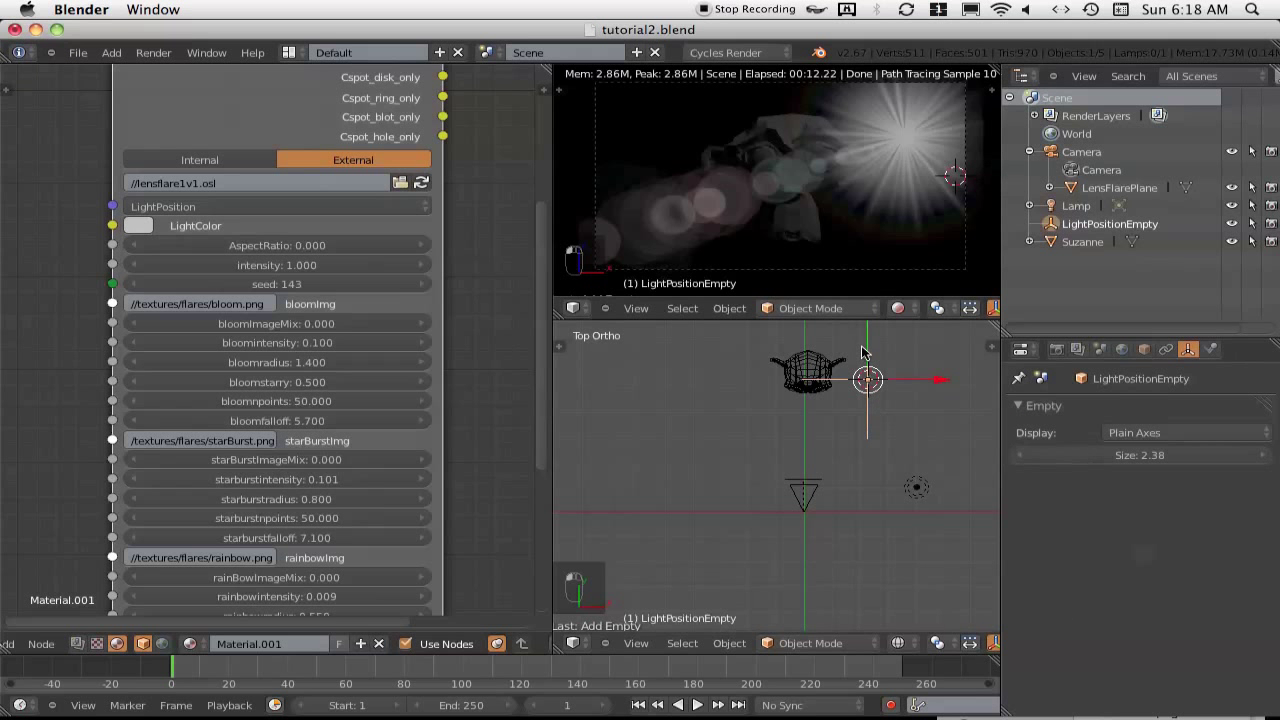
Move LightPositionEmpty closer to the monkey head in the top view, and toward the camera and slightly upward in the right view
key(g)
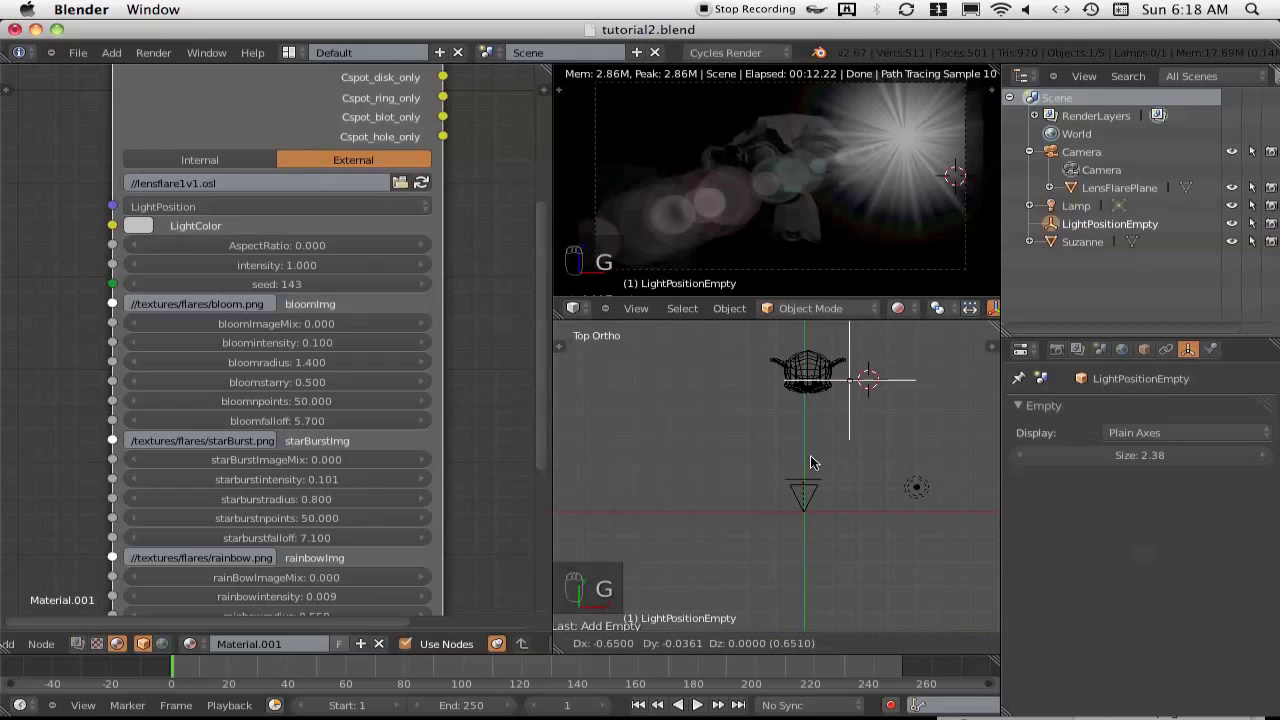
click(781, 462)
key(KP_3)
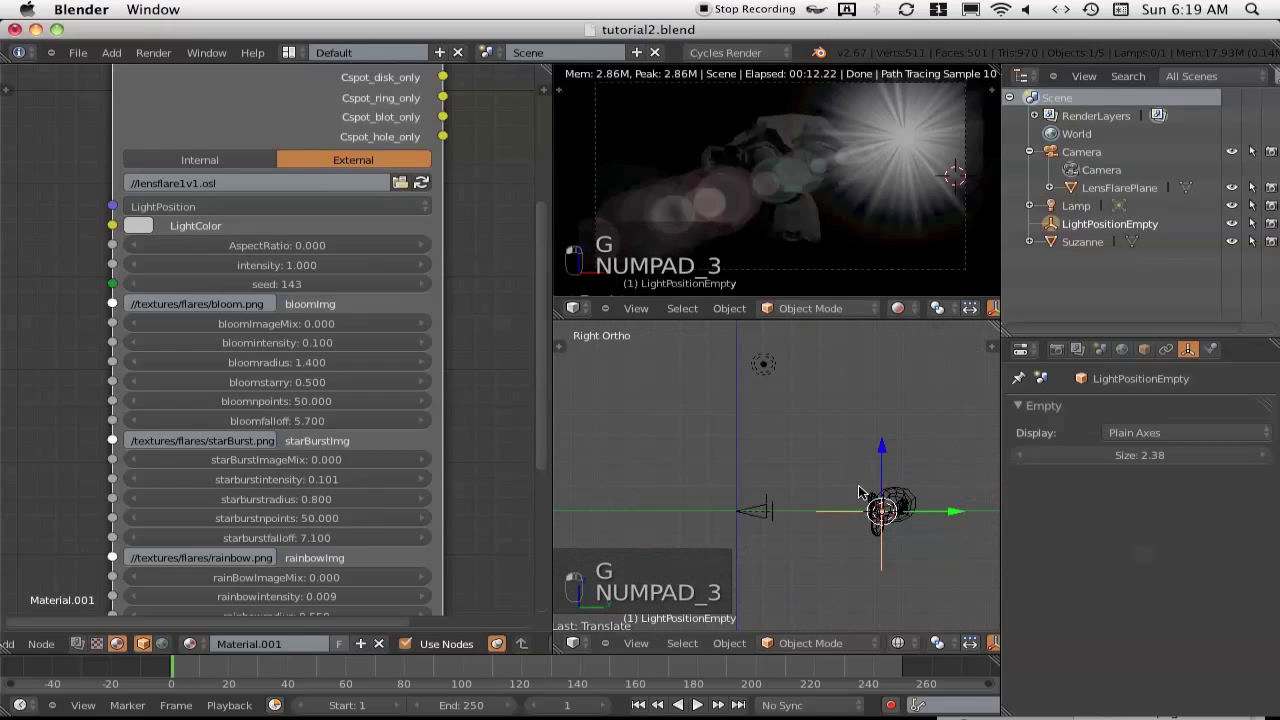
key(g)
click(870, 561)
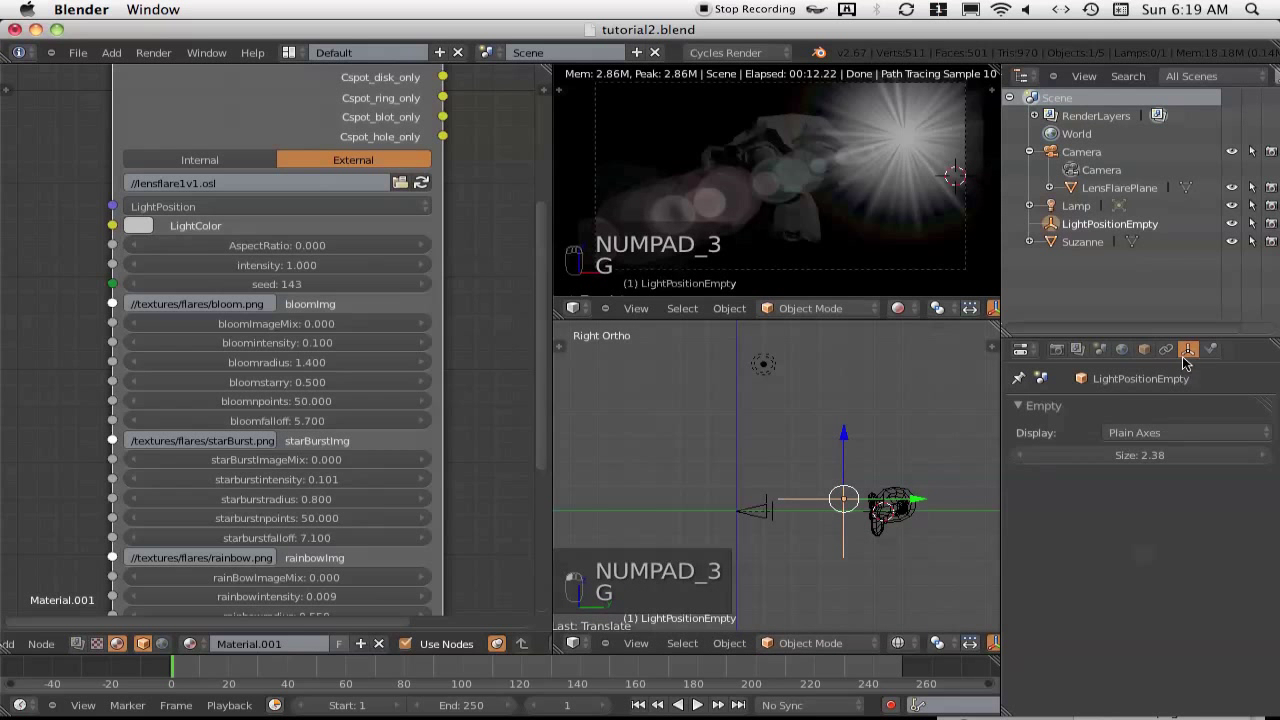
Turn on X-Ray display for LightPositionEmpty in its object settings
click(1144, 348)
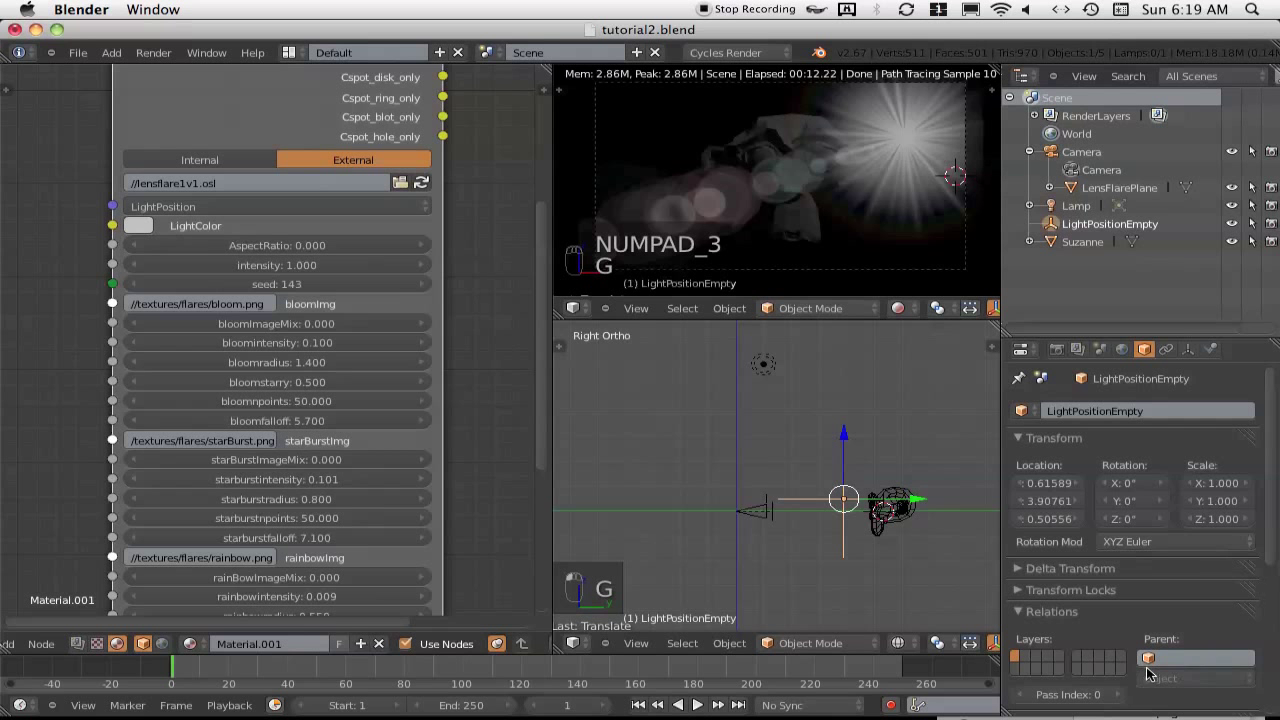
click(1028, 440)
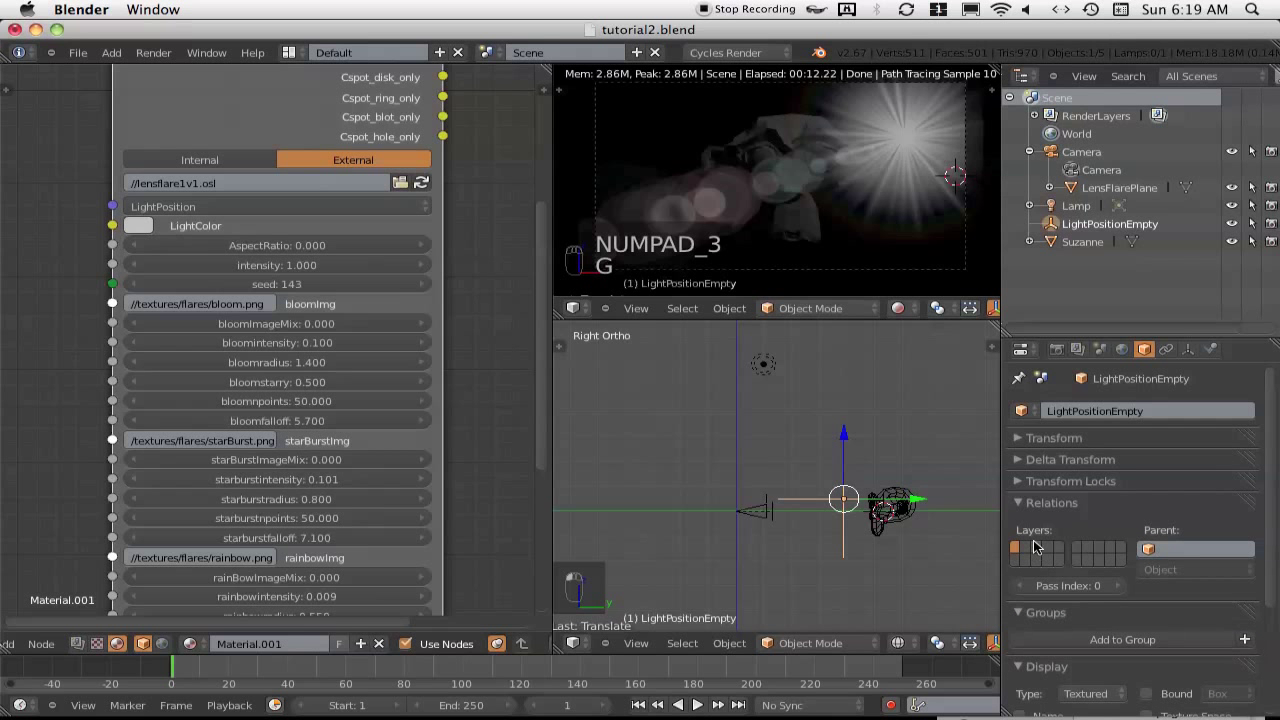
click(1030, 508)
click(1158, 650)
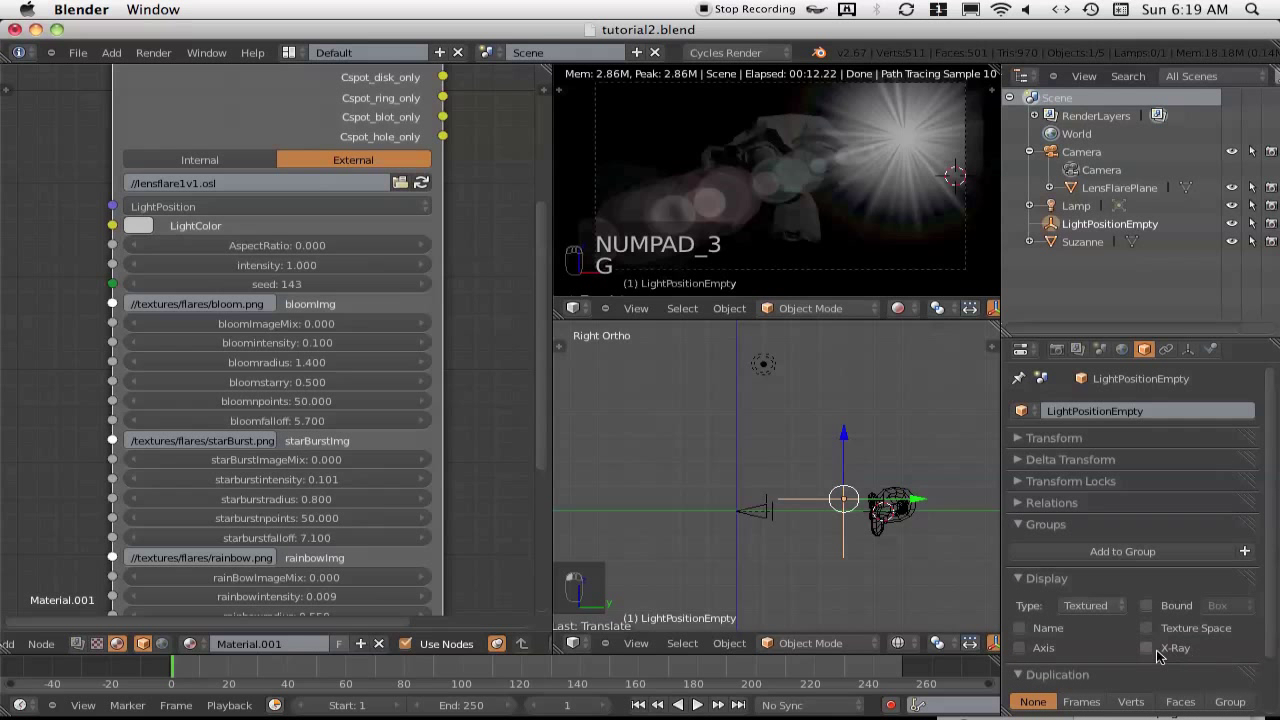
Switch the camera view to wireframe shading and move LightPositionEmpty sideways, clear of the monkey head's ear
click(897, 309)
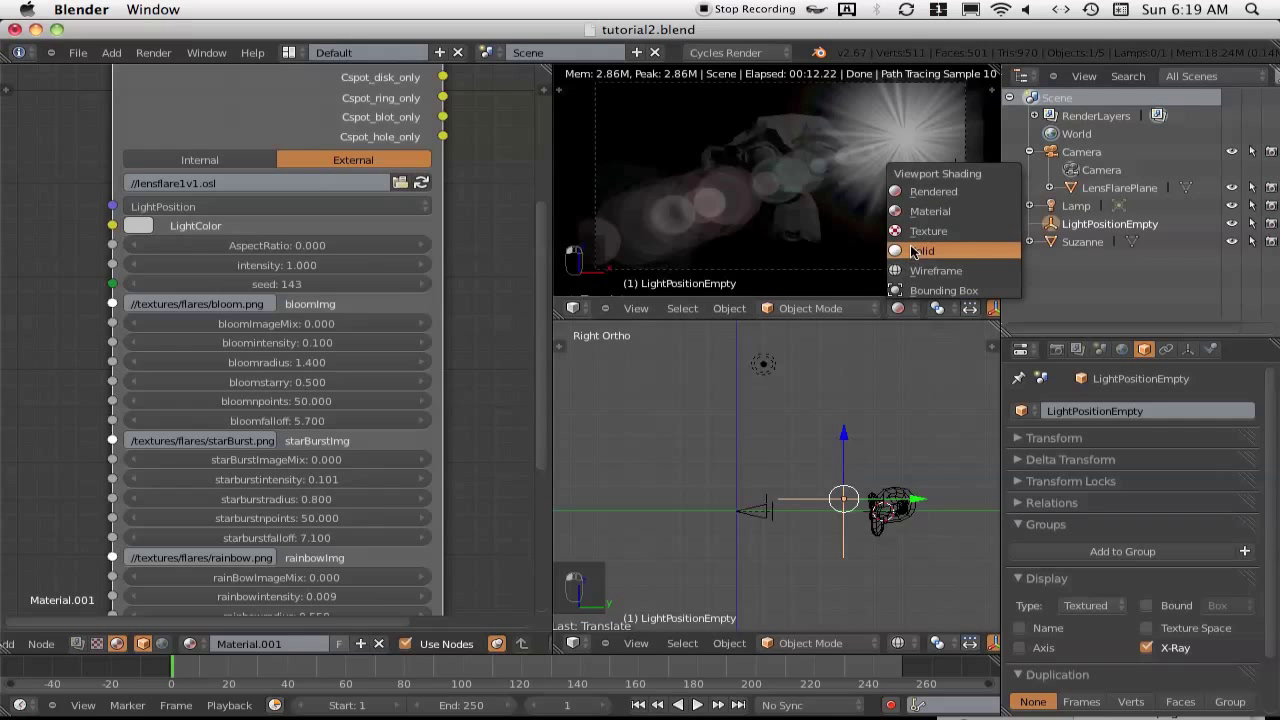
click(912, 214)
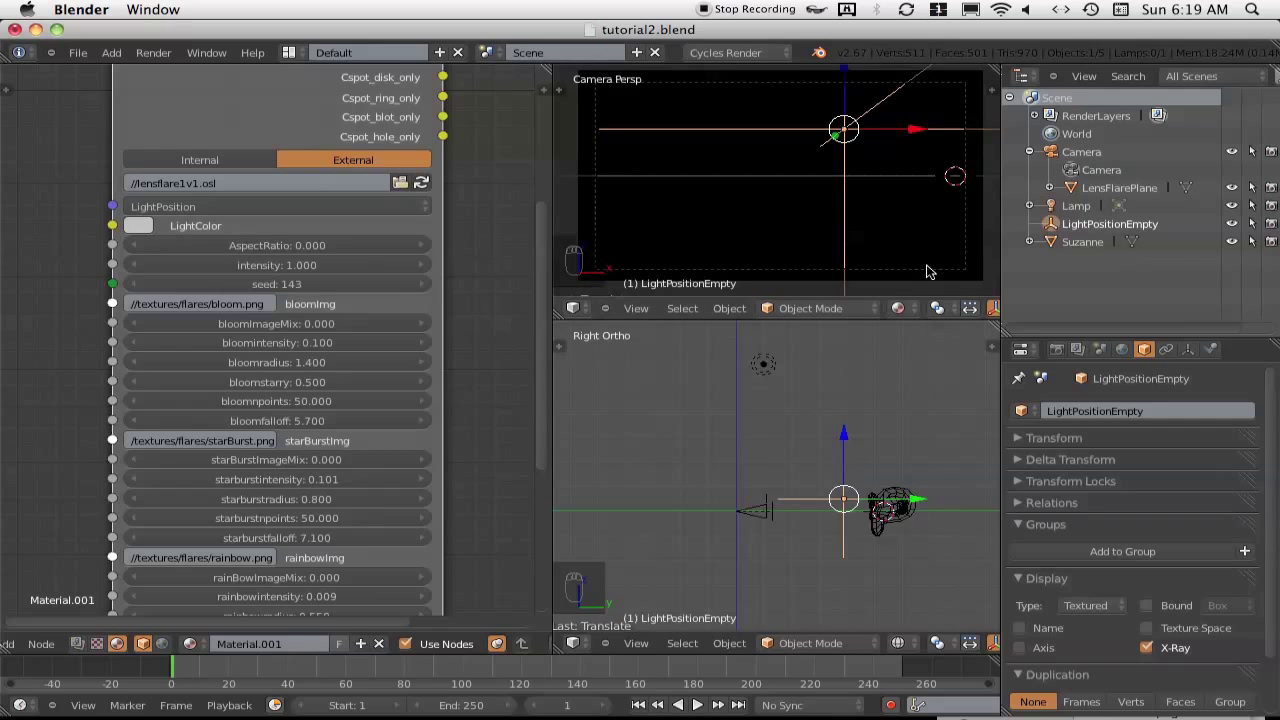
key(z)
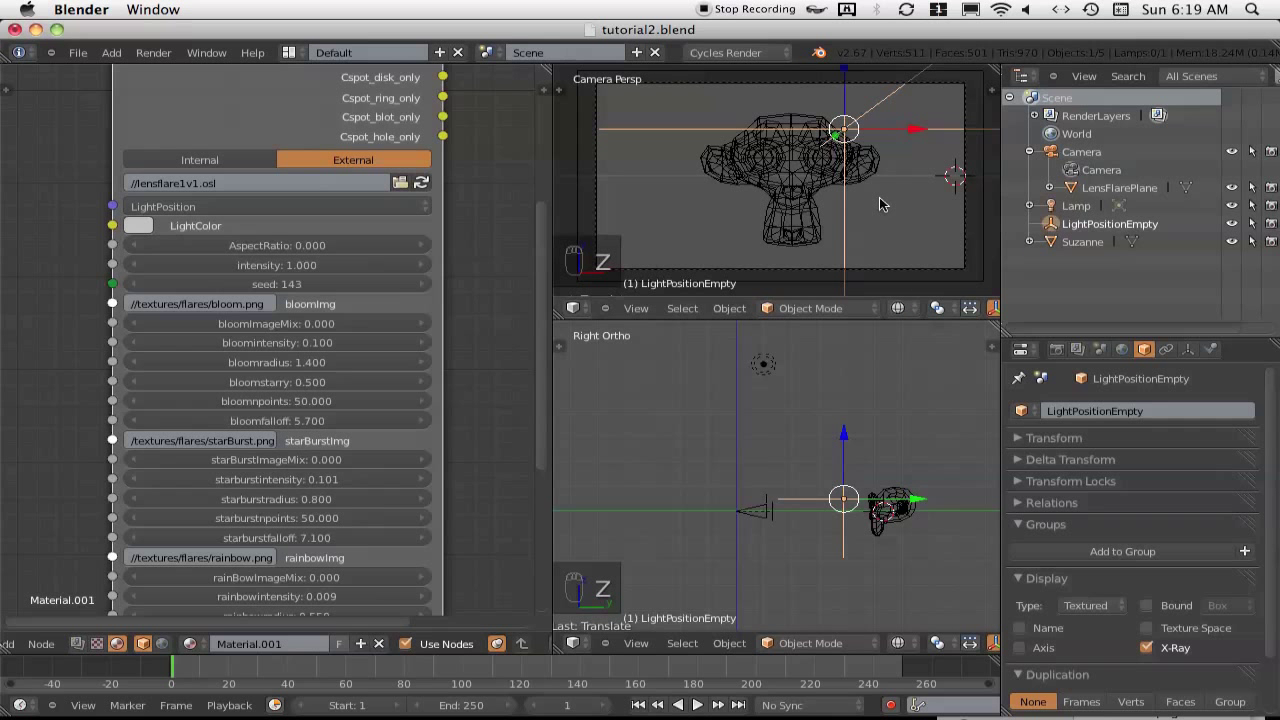
key(g)
click(943, 177)
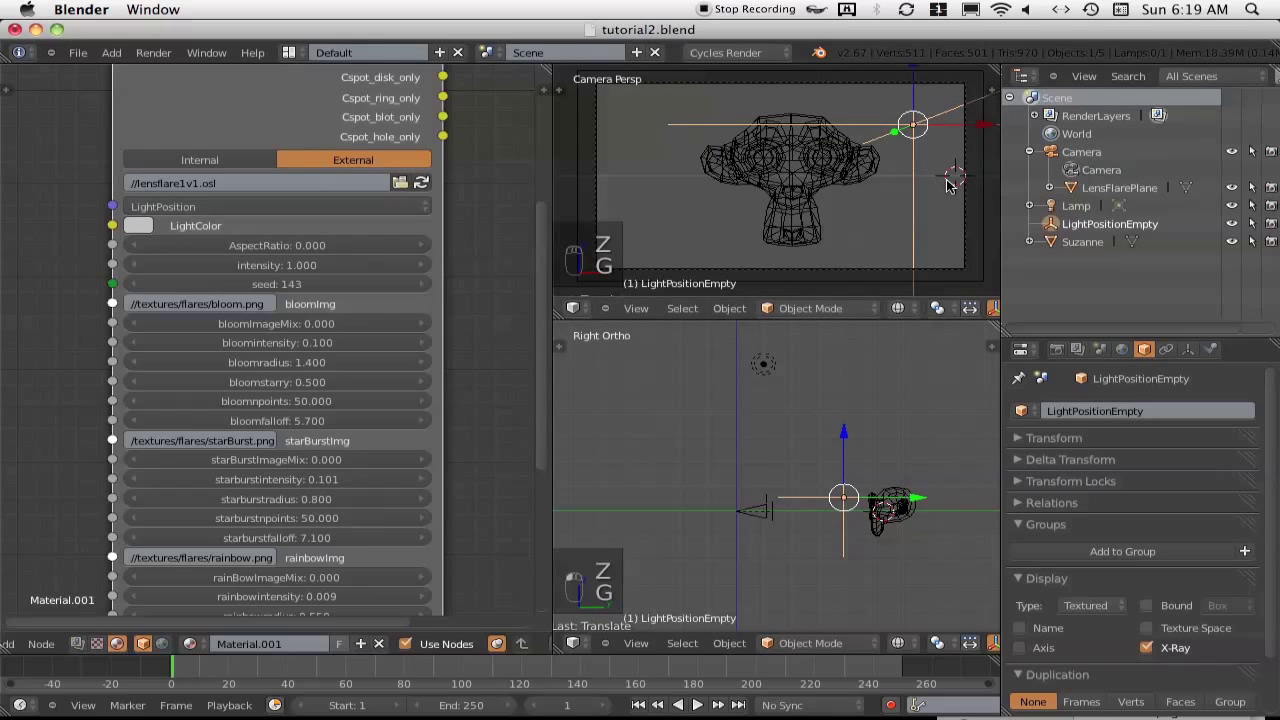
Turn on the Name display for LightPositionEmpty in the viewports
click(1045, 629)
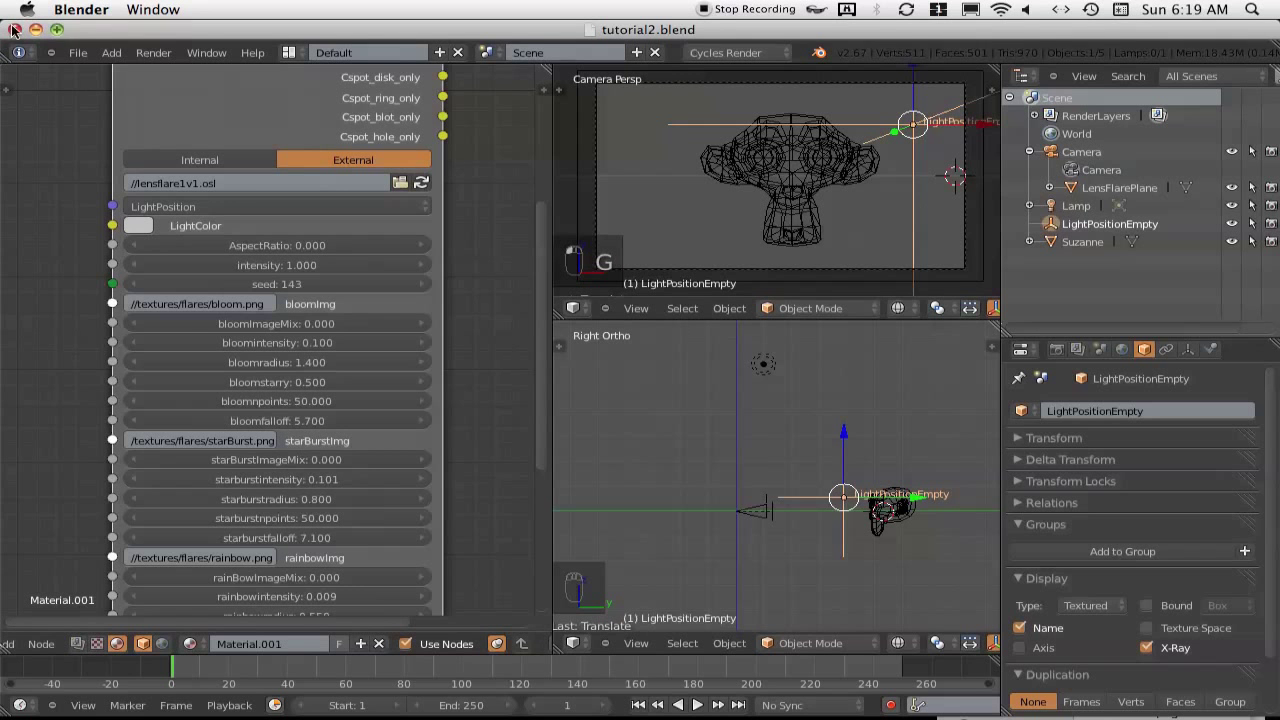
click(77, 52)
click(102, 207)
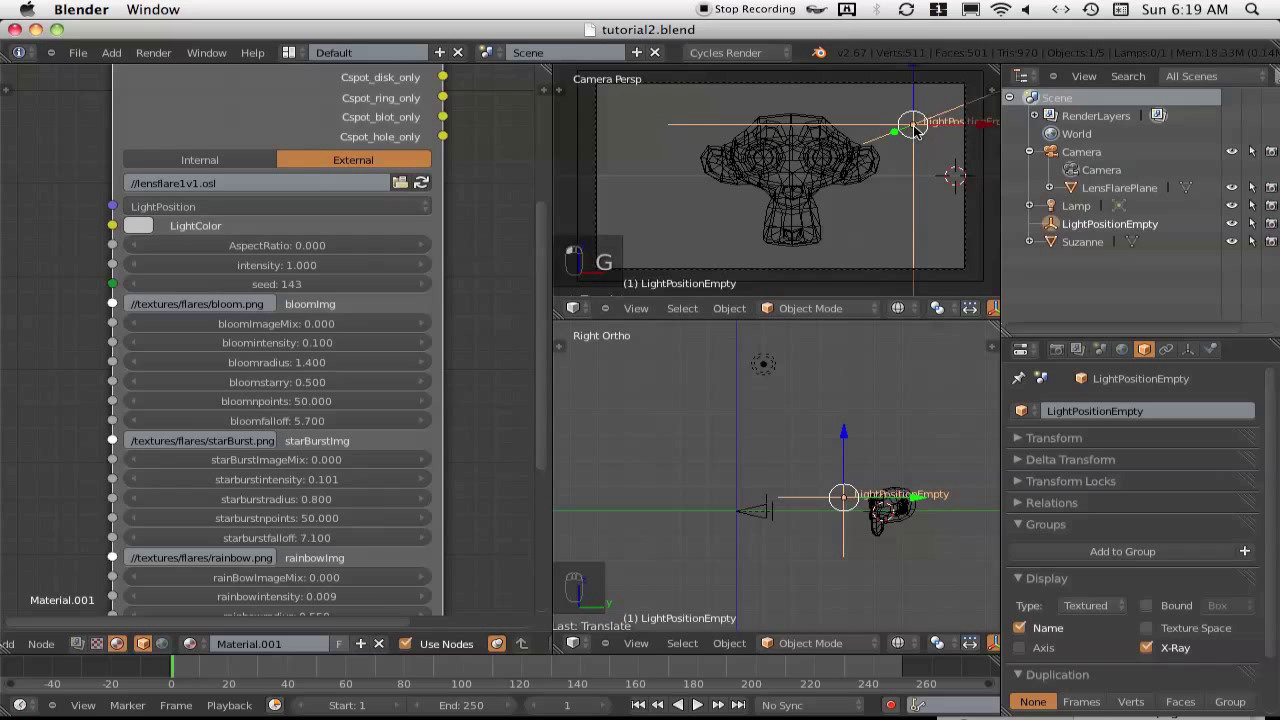
Add a Value input node in the empty space before the Script node's inputs
scroll(162, 212, down, 3)
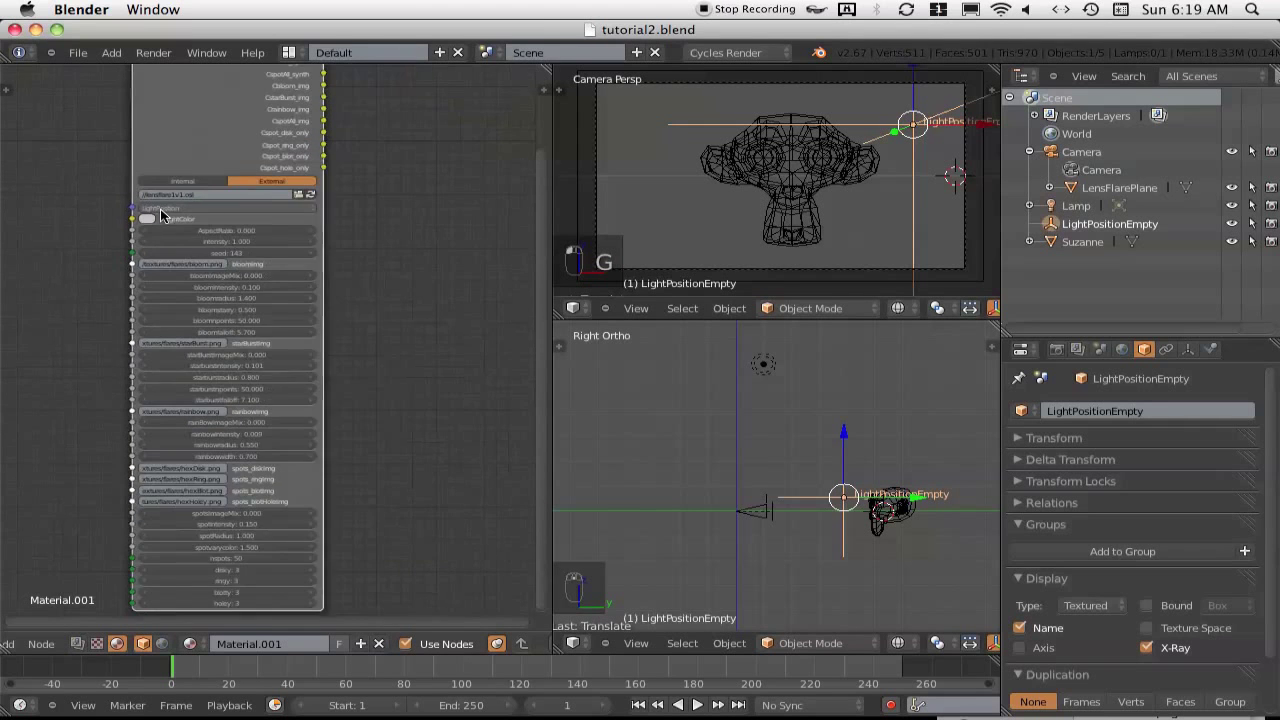
scroll(46, 229, up, 1)
middle_drag(46, 229, 274, 234)
key(shift+a)
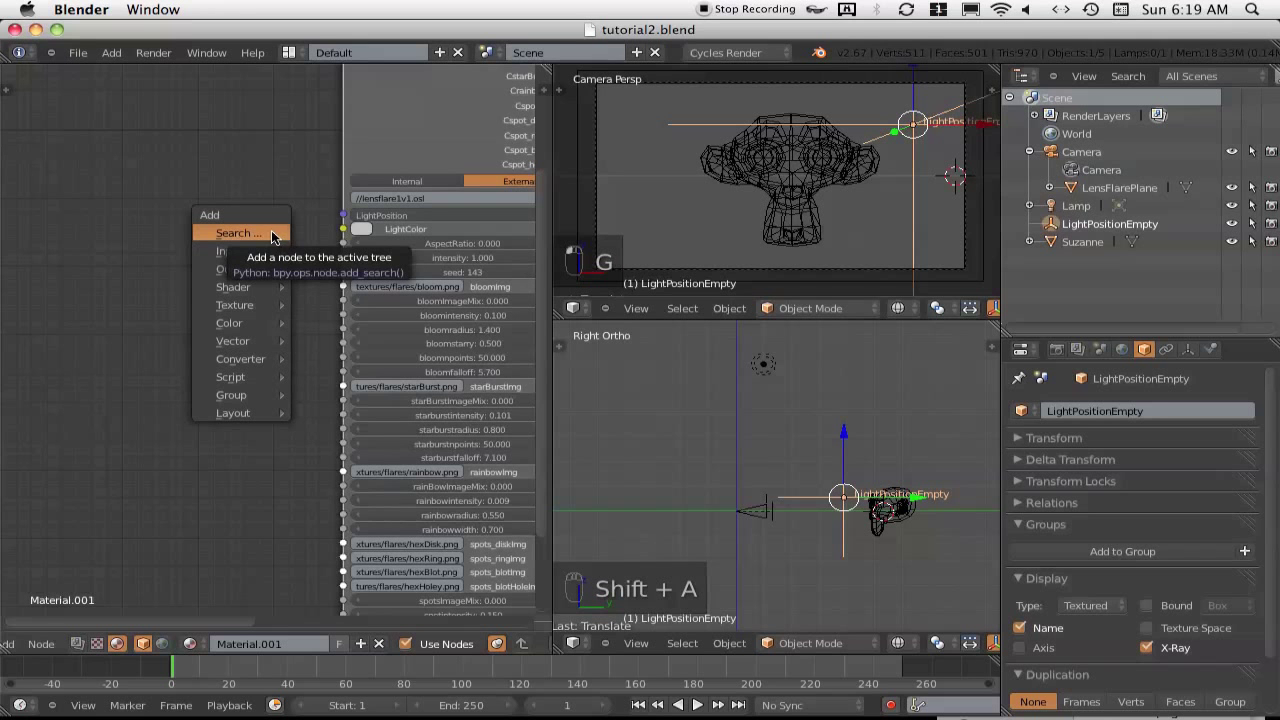
mouse_move(255, 251)
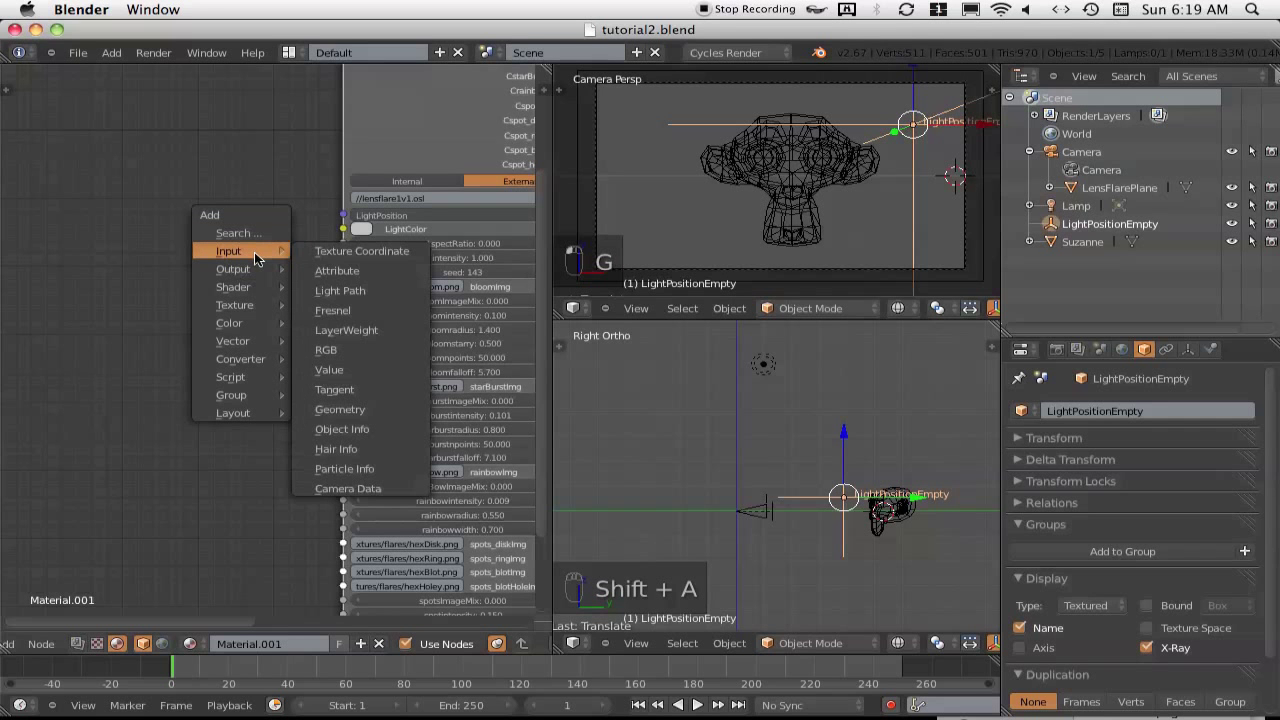
click(329, 369)
click(72, 210)
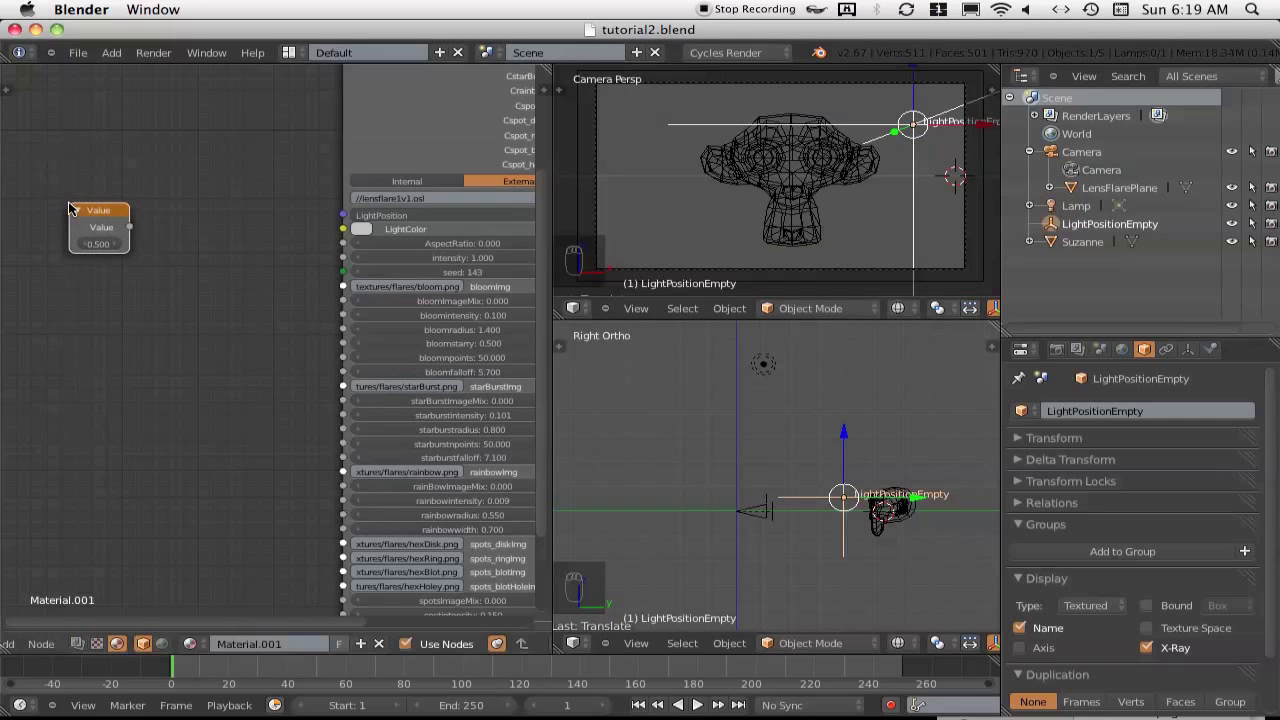
key(shift+a)
mouse_move(103, 218)
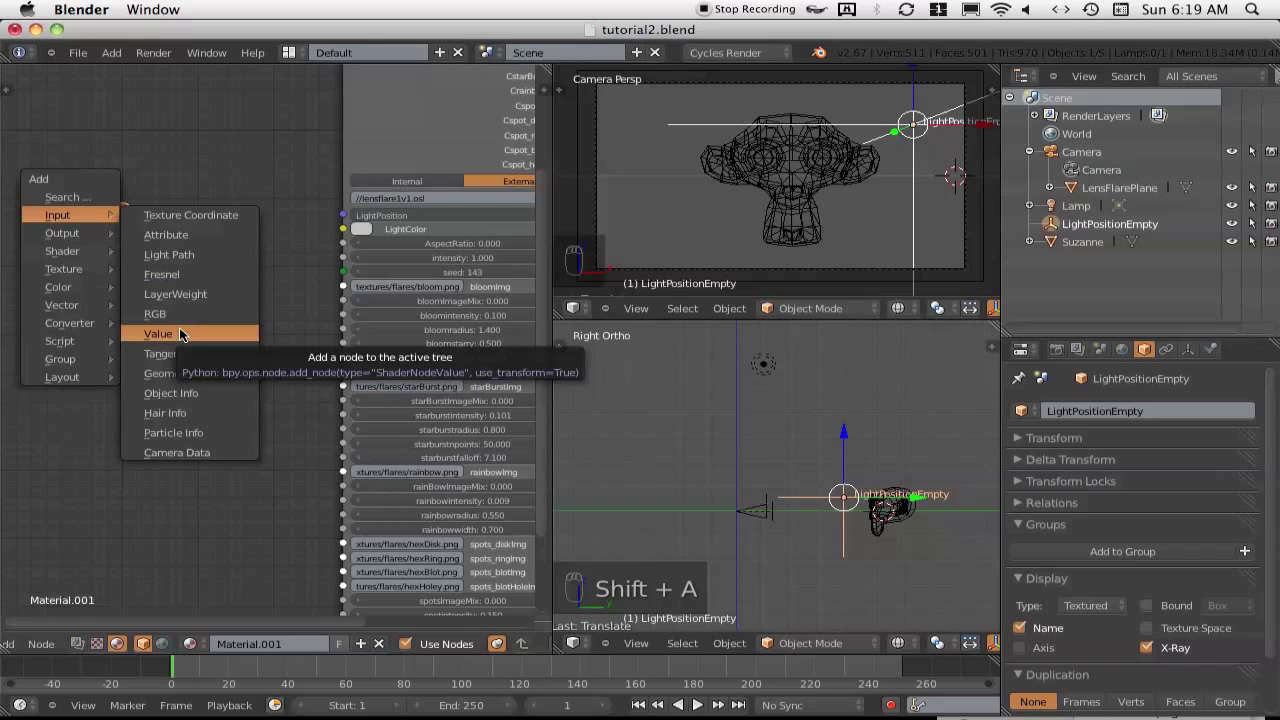
key(Escape)
key(Escape)
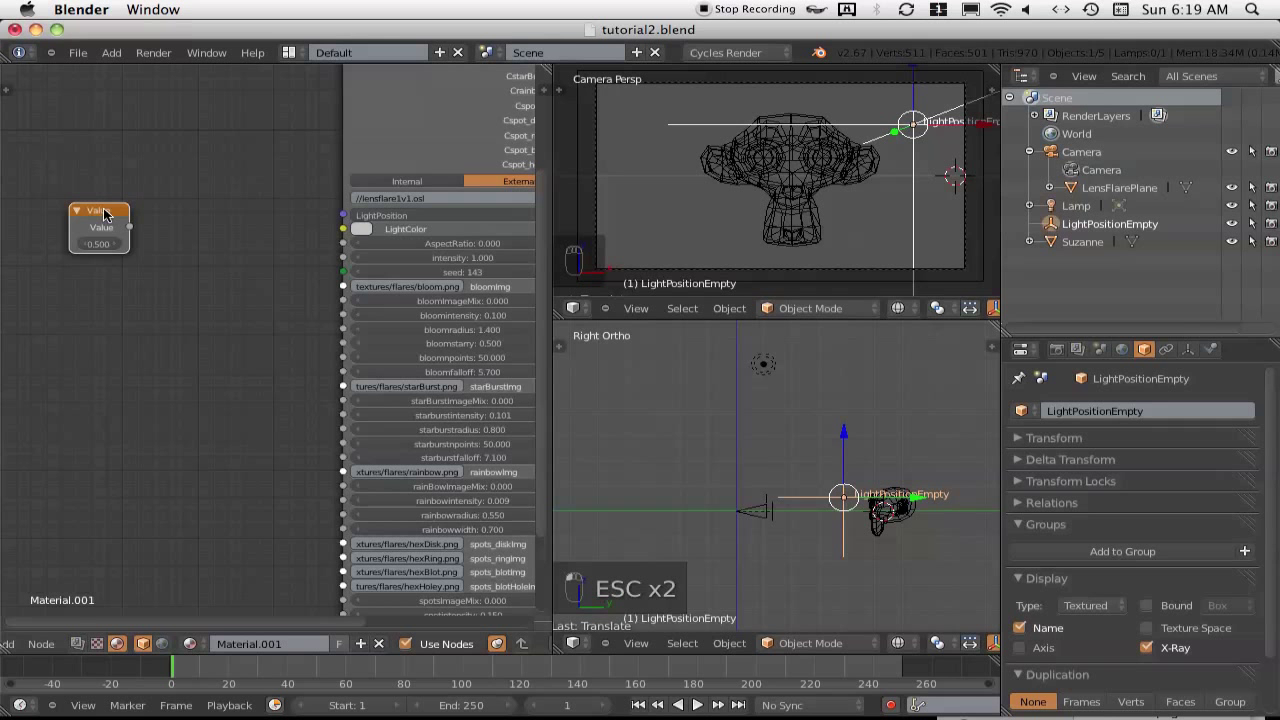
Duplicate the Value node twice and stack the copies beneath the original
key(shift+d)
click(103, 272)
key(shift+d)
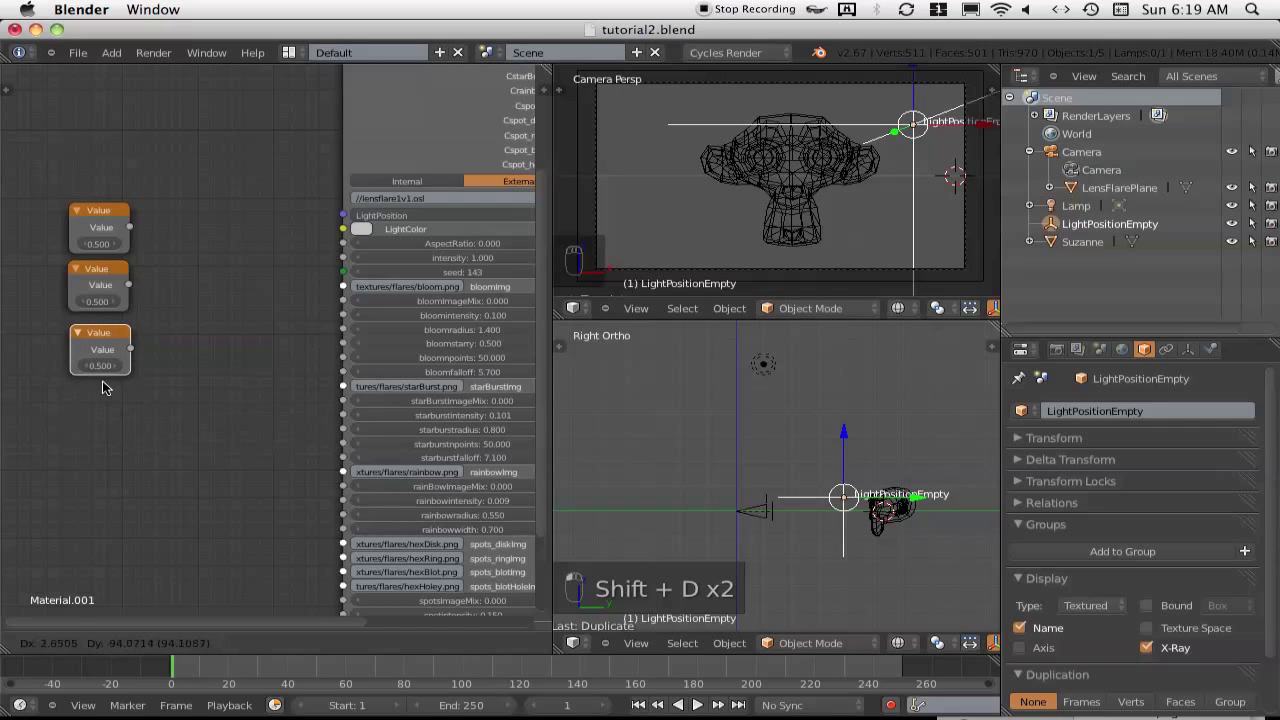
click(101, 378)
Label the three Value nodes x, y and z in order from the uppermost to the lowest
key(n)
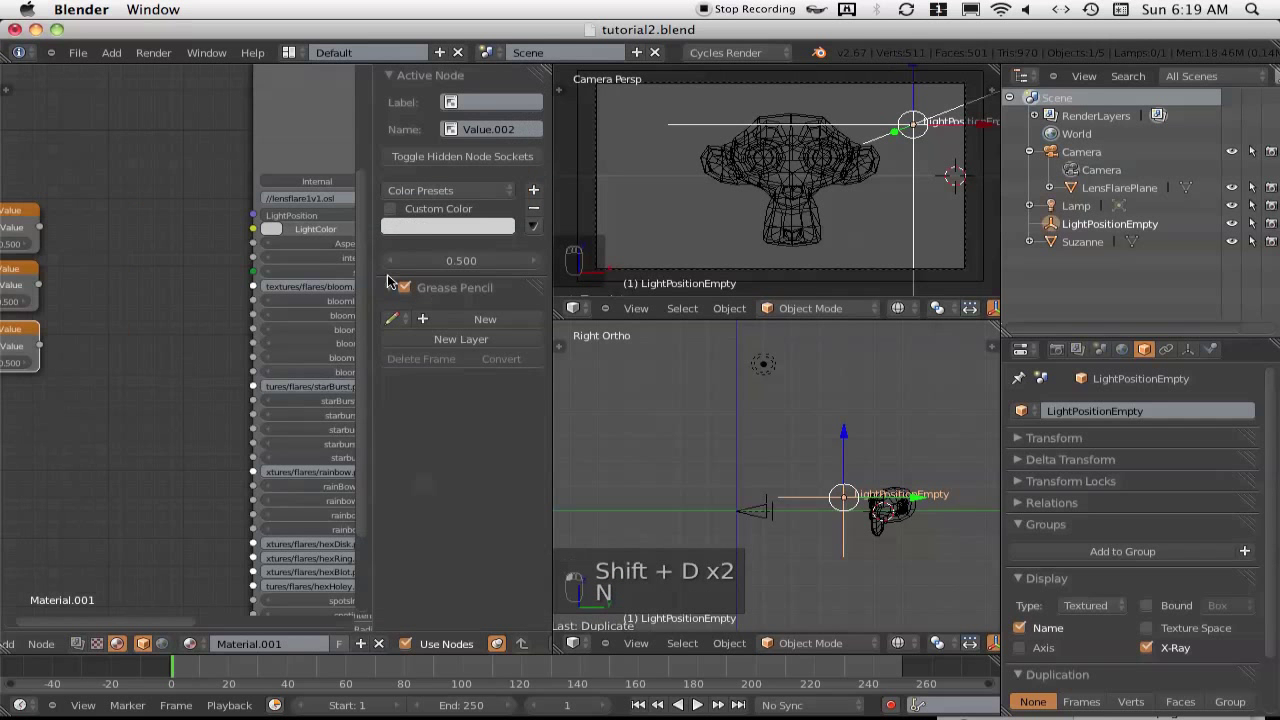
click(30, 220)
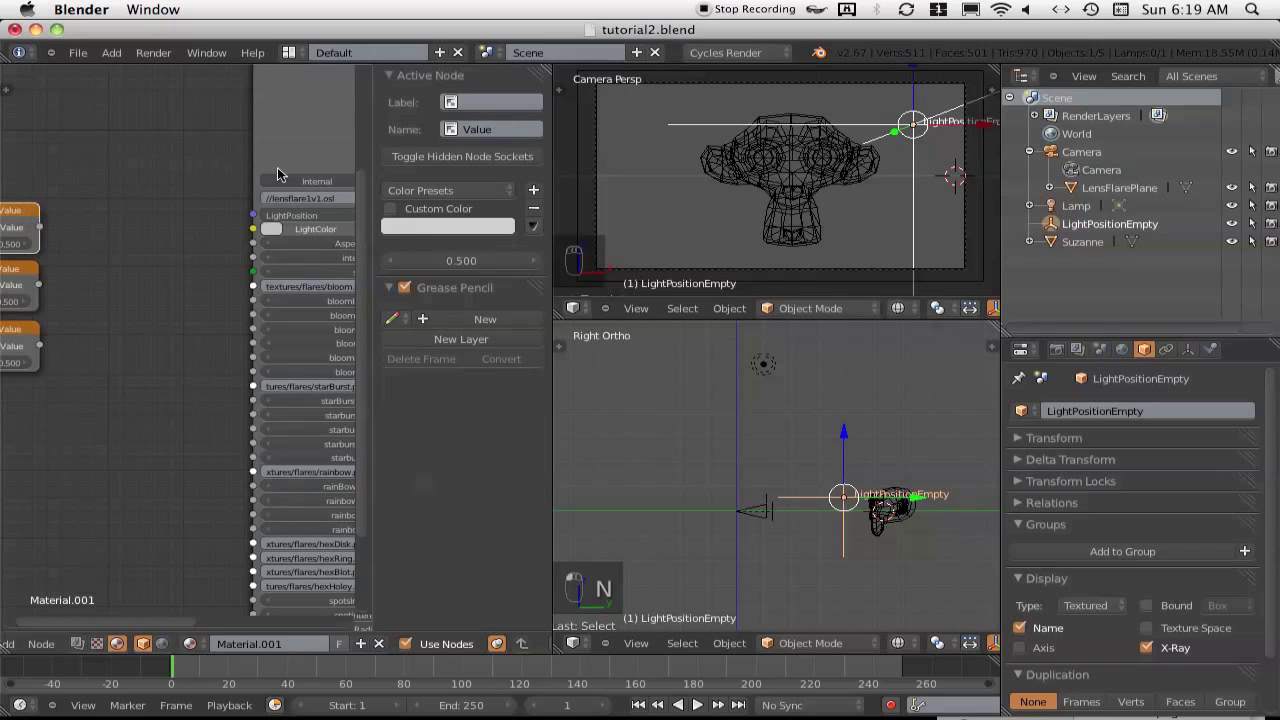
click(472, 102)
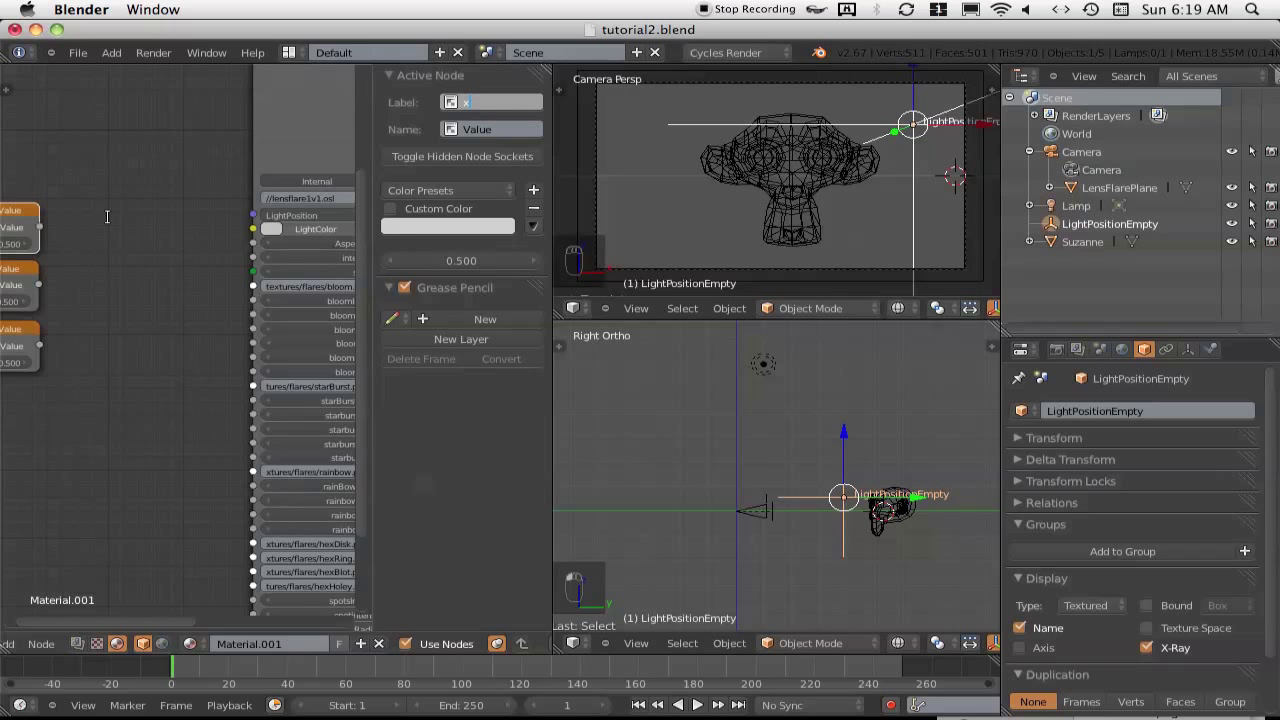
click(16, 270)
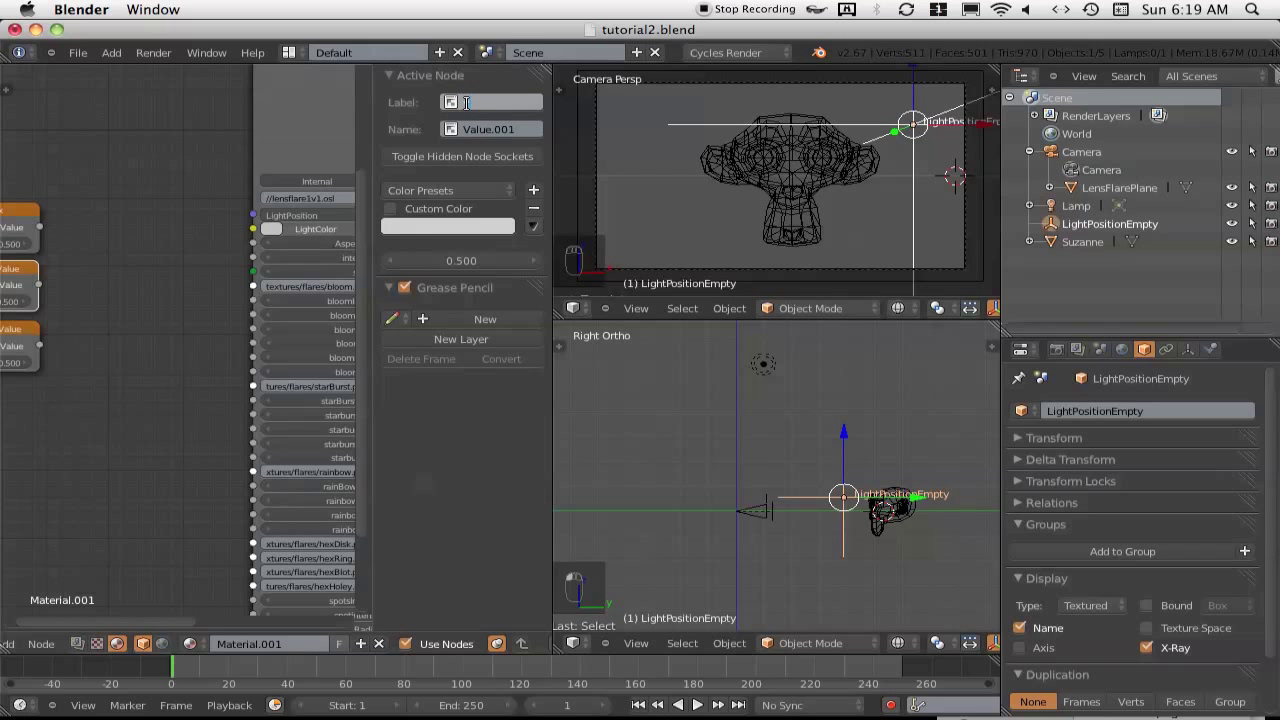
click(16, 330)
click(483, 101)
text(z)
key(Return)
key(n)
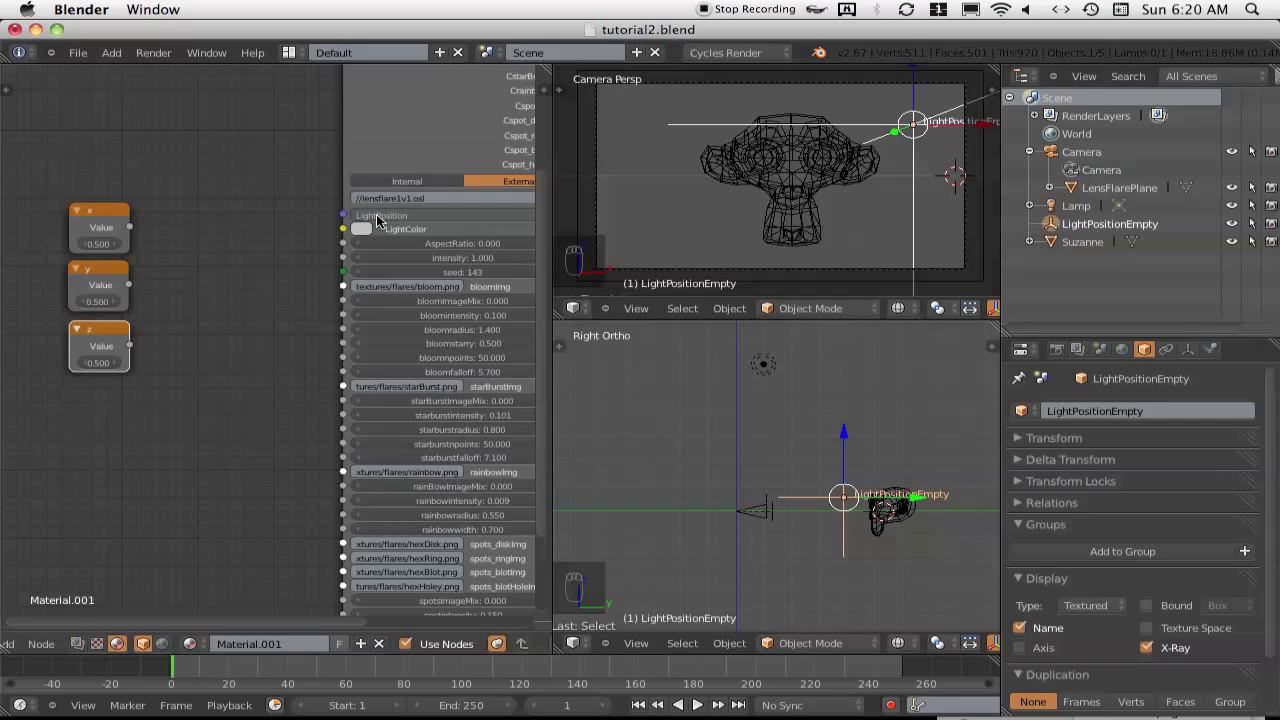
Add a Combine RGB converter node between the Value nodes and the Script node
key(shift+a)
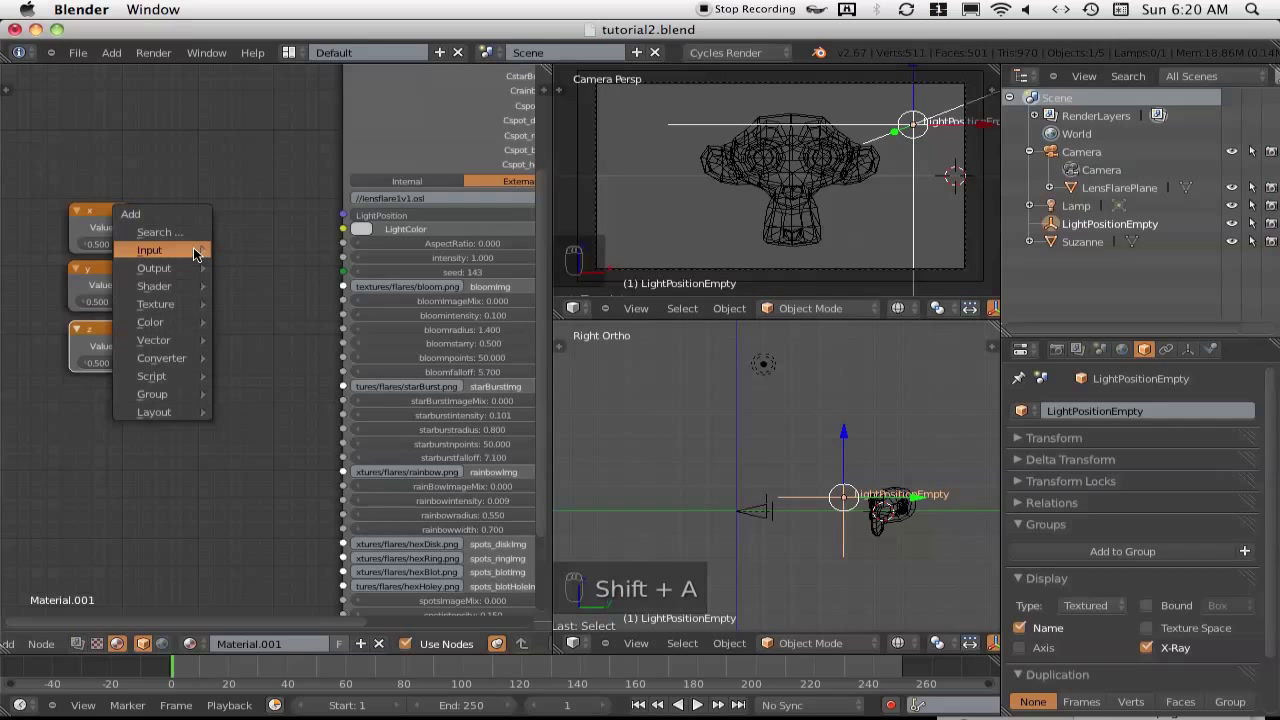
mouse_move(193, 360)
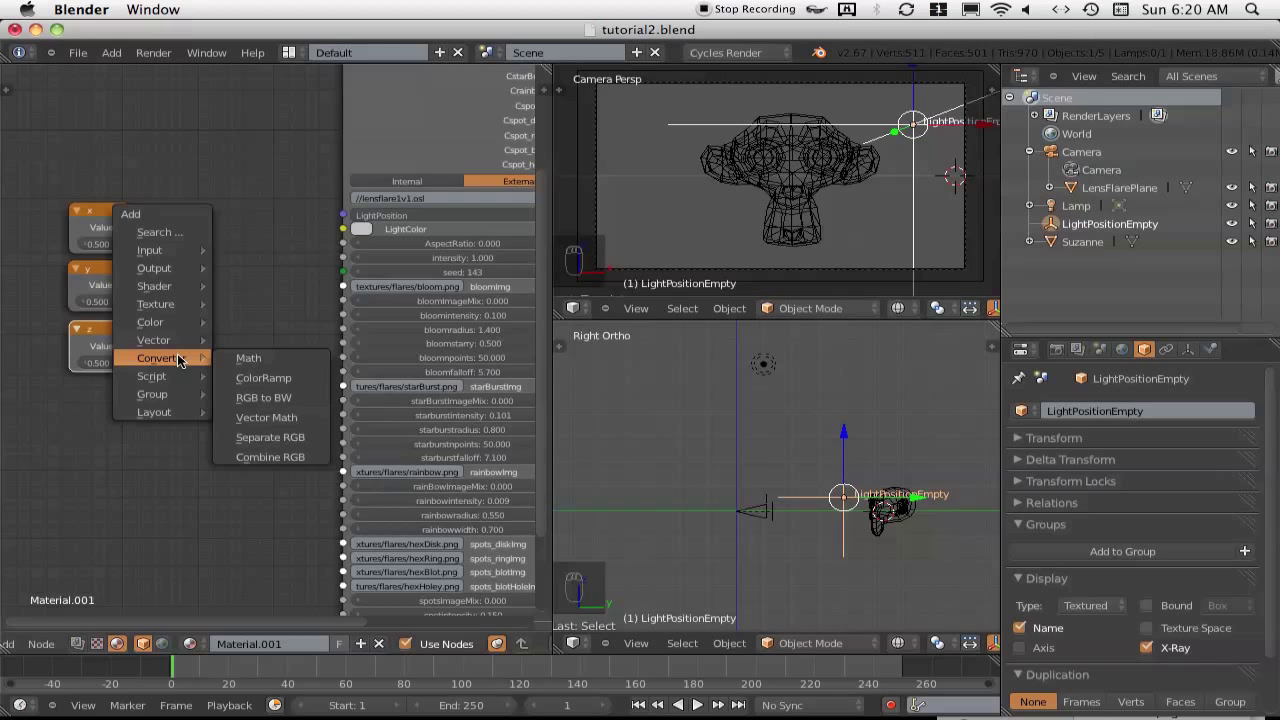
click(267, 455)
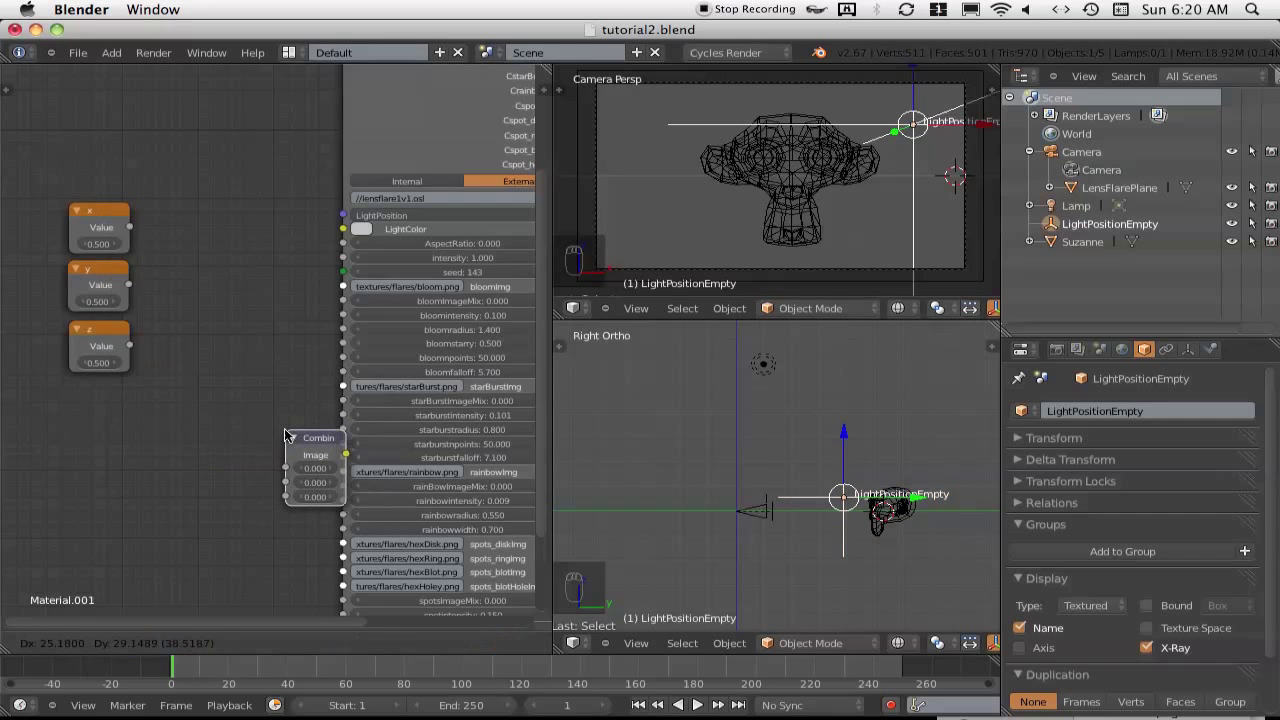
click(205, 265)
Link the x, y and z nodes to the R, G and B inputs of Combine RGB, and its Image output to LightPosition
drag(129, 227, 179, 293)
drag(129, 346, 178, 306)
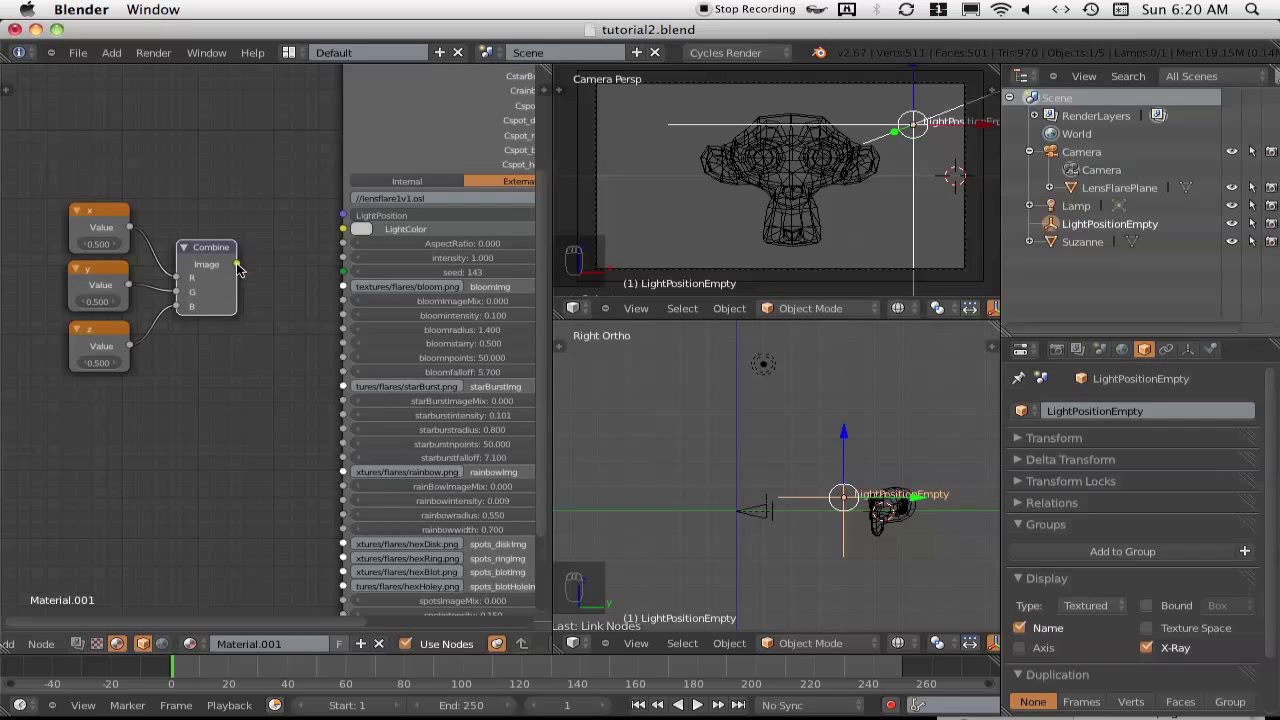
drag(237, 264, 343, 215)
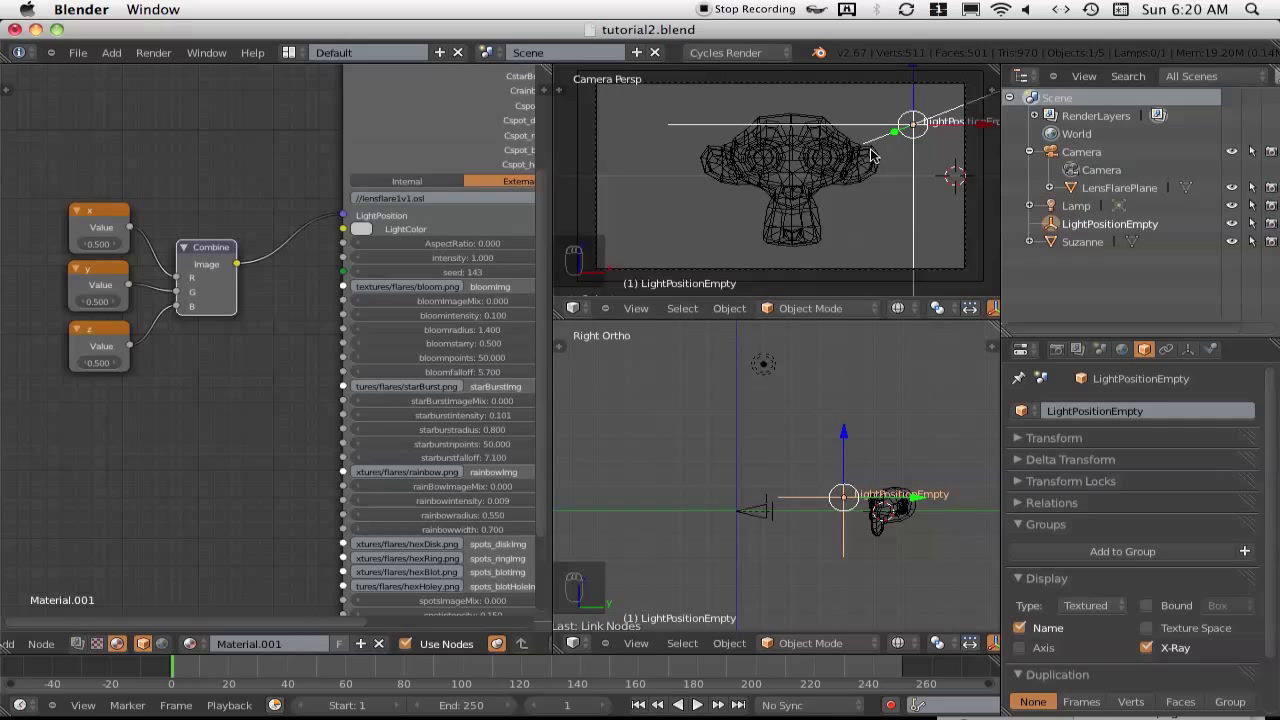
Set the x node's value to 0.8 and the y node's value to 0.6
click(100, 244)
text(0.6)
key(Return)
click(111, 246)
drag(100, 244, 111, 246)
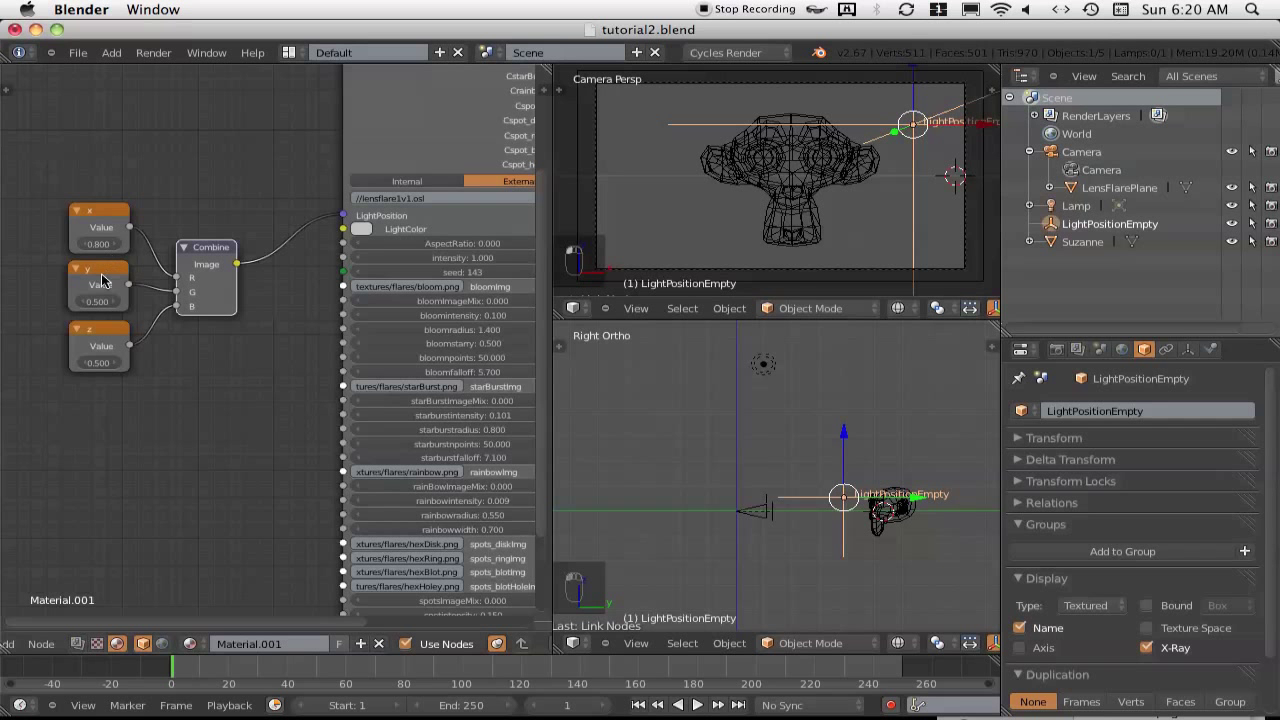
drag(100, 301, 110, 301)
Preview the camera view in Rendered shading, try an x node value of 3.6, and reset it to 0.5
click(897, 309)
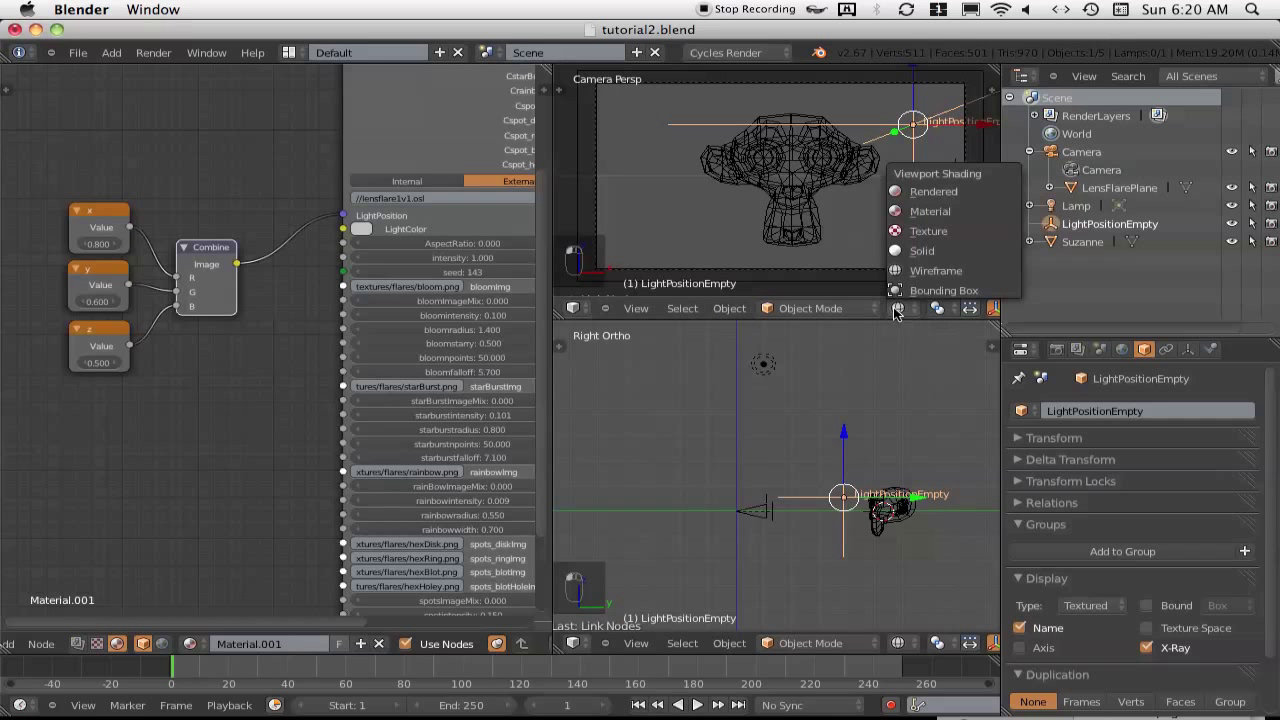
click(924, 193)
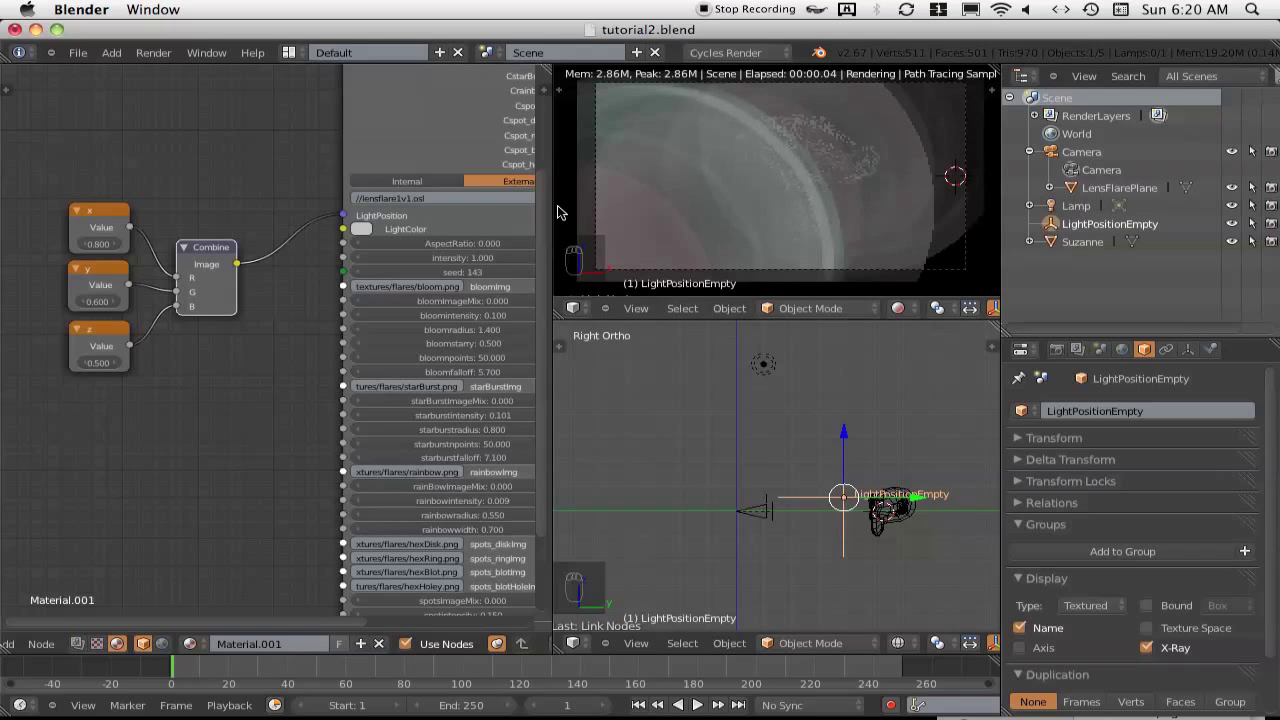
click(99, 245)
mouse_move(99, 245)
mouse_down()
mouse_move(130, 245)
mouse_move(101, 252)
mouse_up()
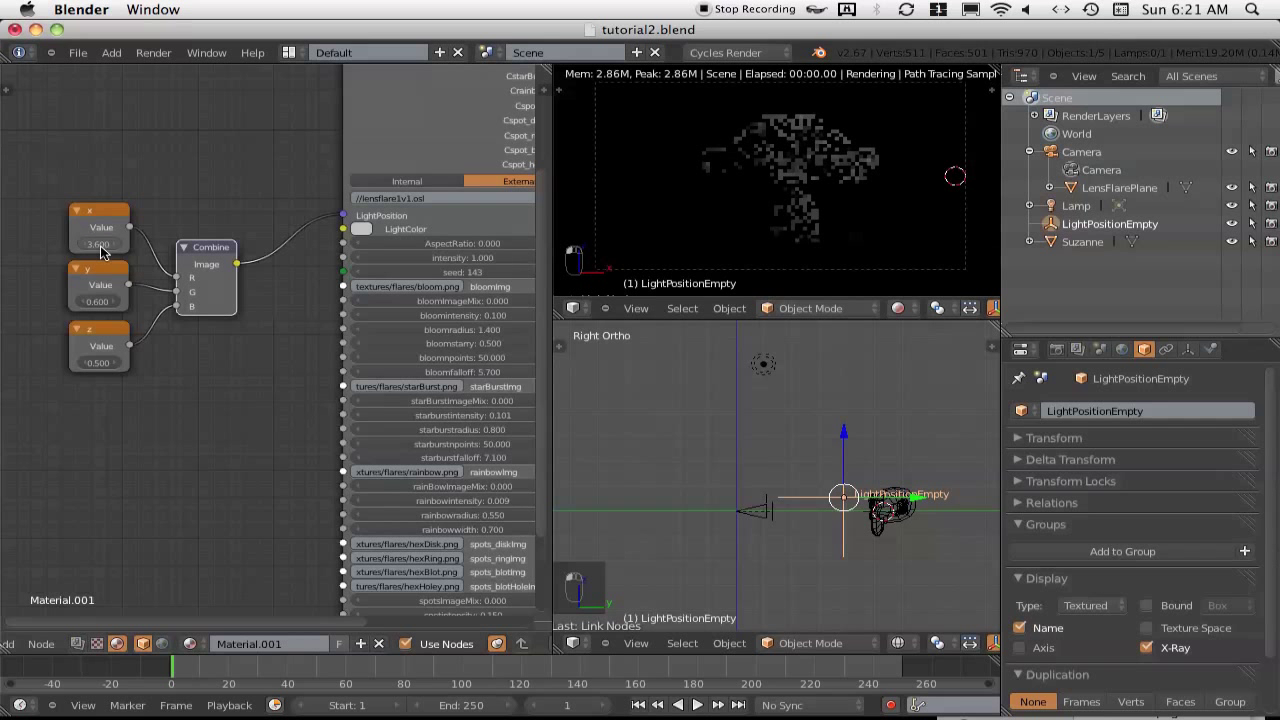
click(99, 245)
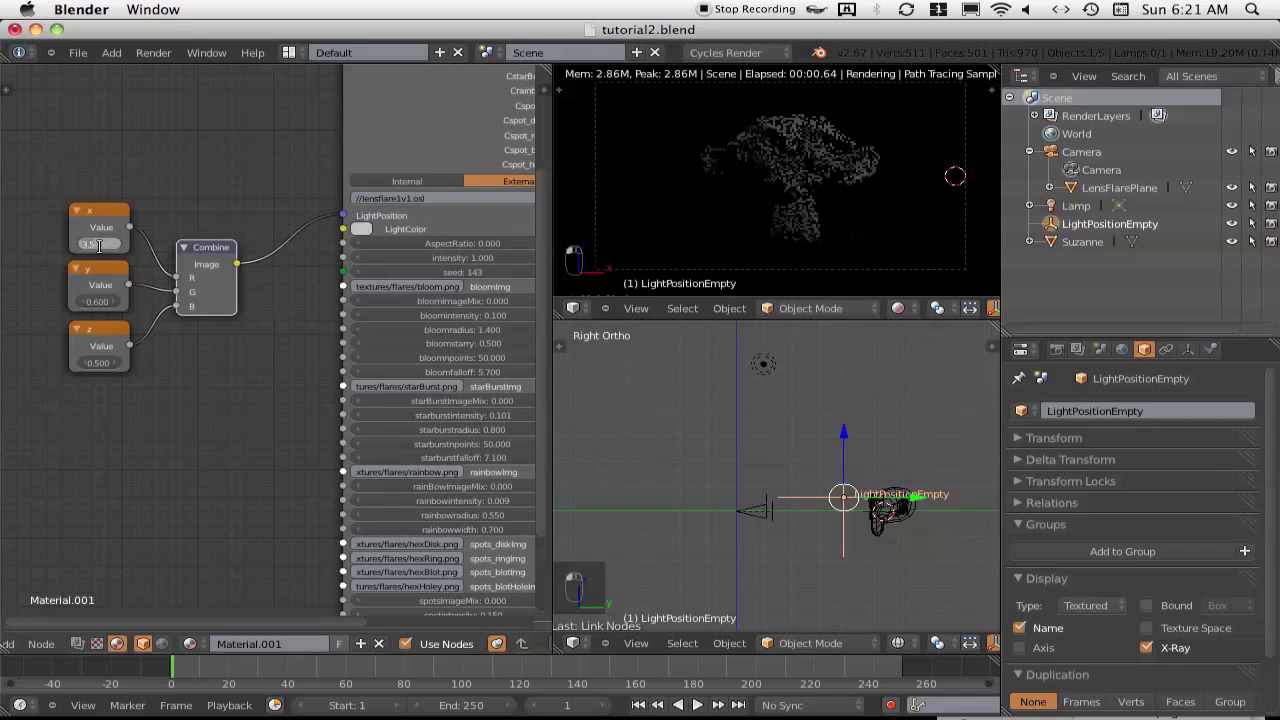
key(BackSpace)
text(5)
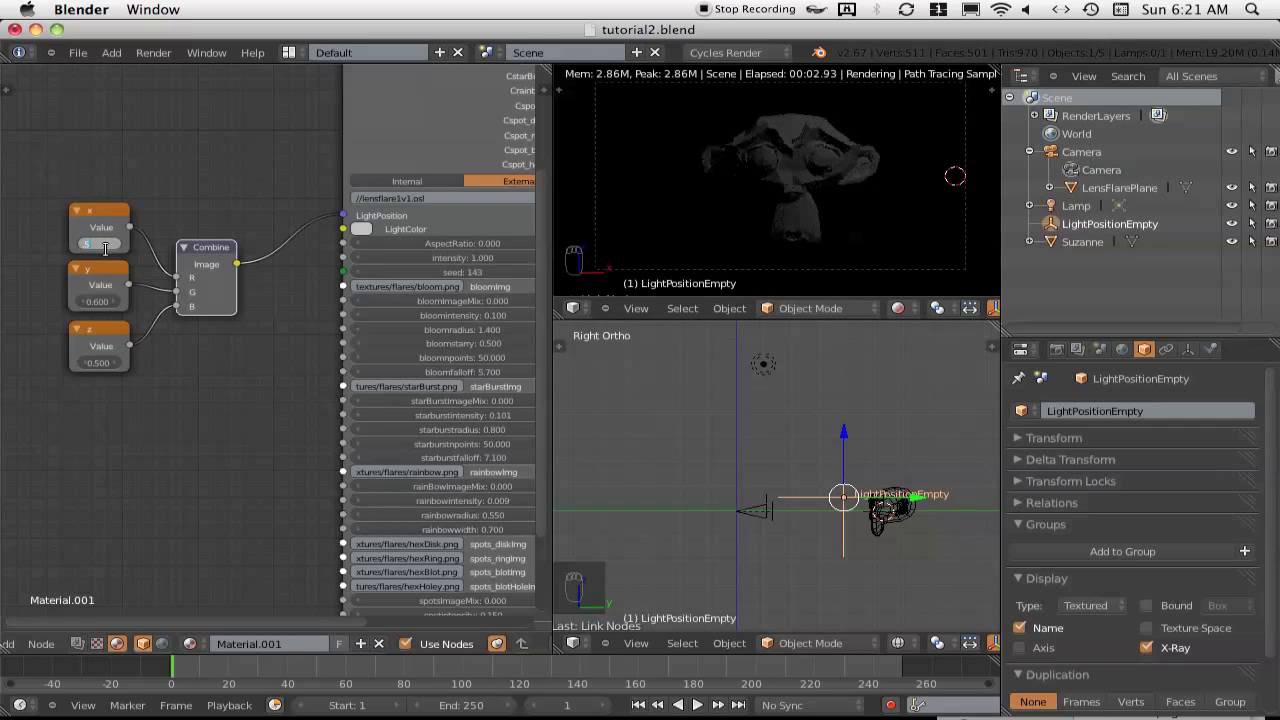
key(Return)
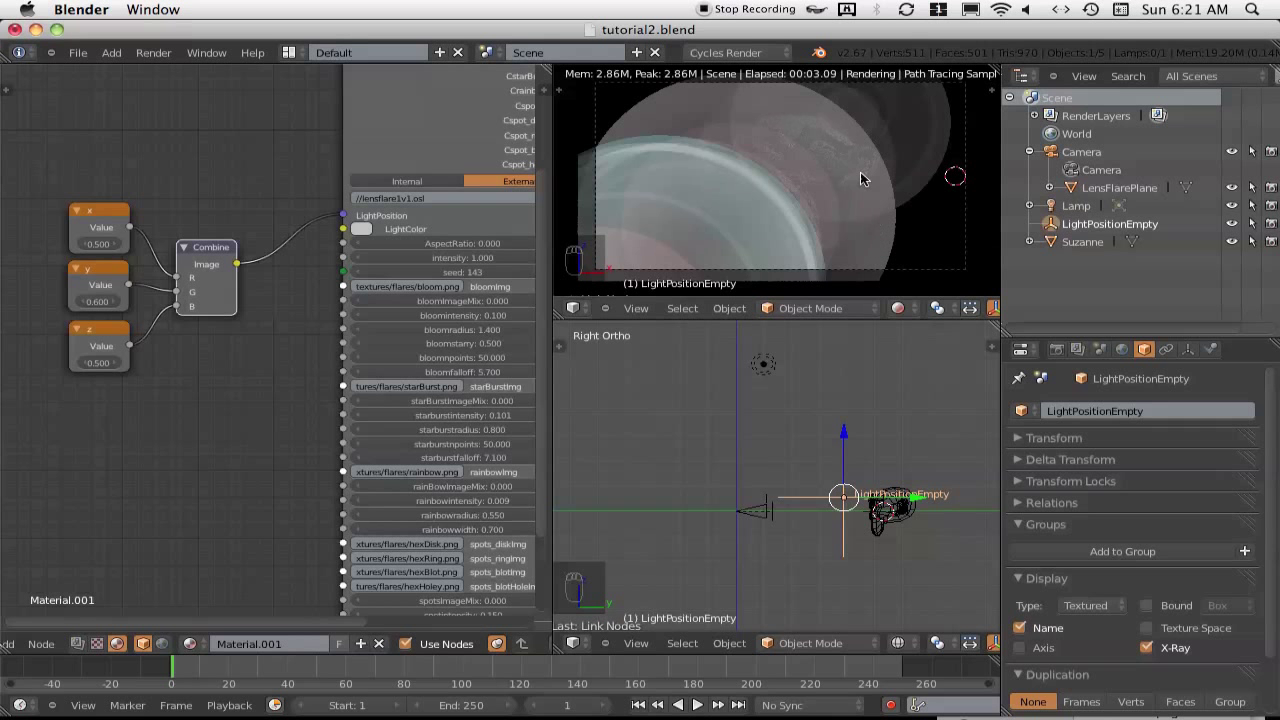
Return the camera view to wireframe shading and save the file over the existing tutorial2.blend
key(z)
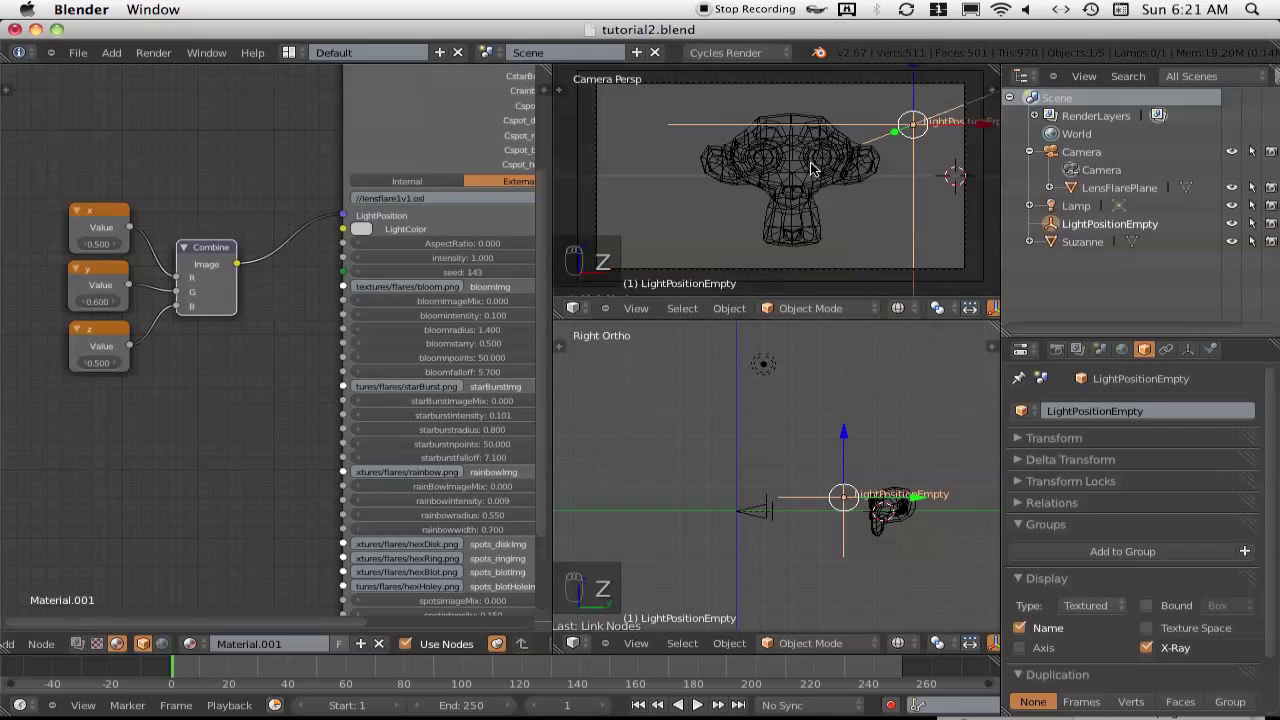
key(ctrl+s)
click(745, 170)
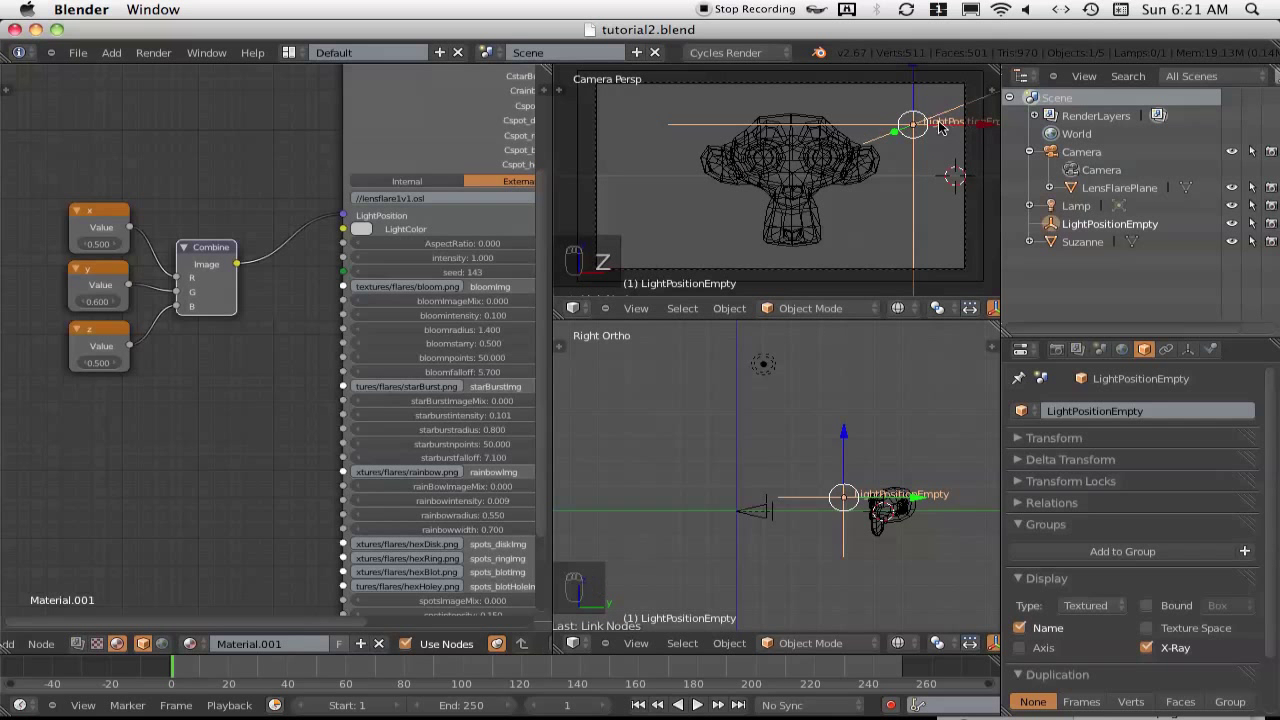
Add a driver to the value of each of the x, y and z nodes, and save over tutorial2.blend
click(97, 272)
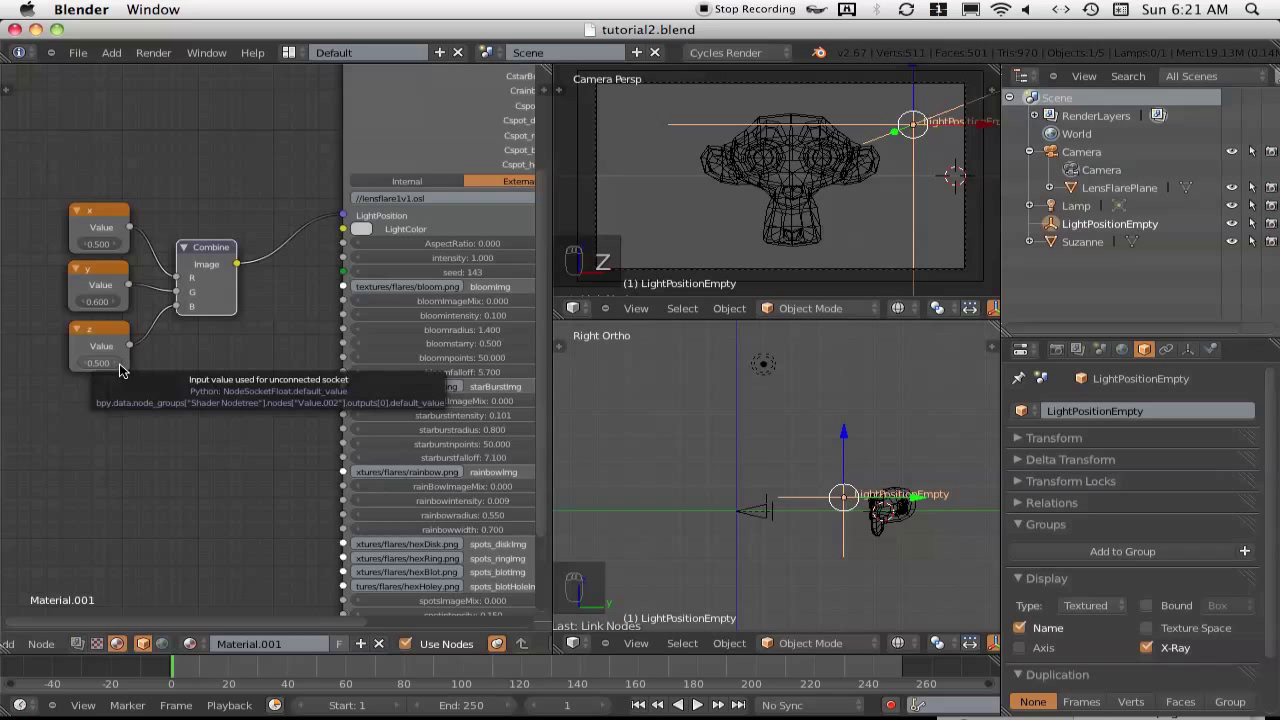
right_click(104, 250)
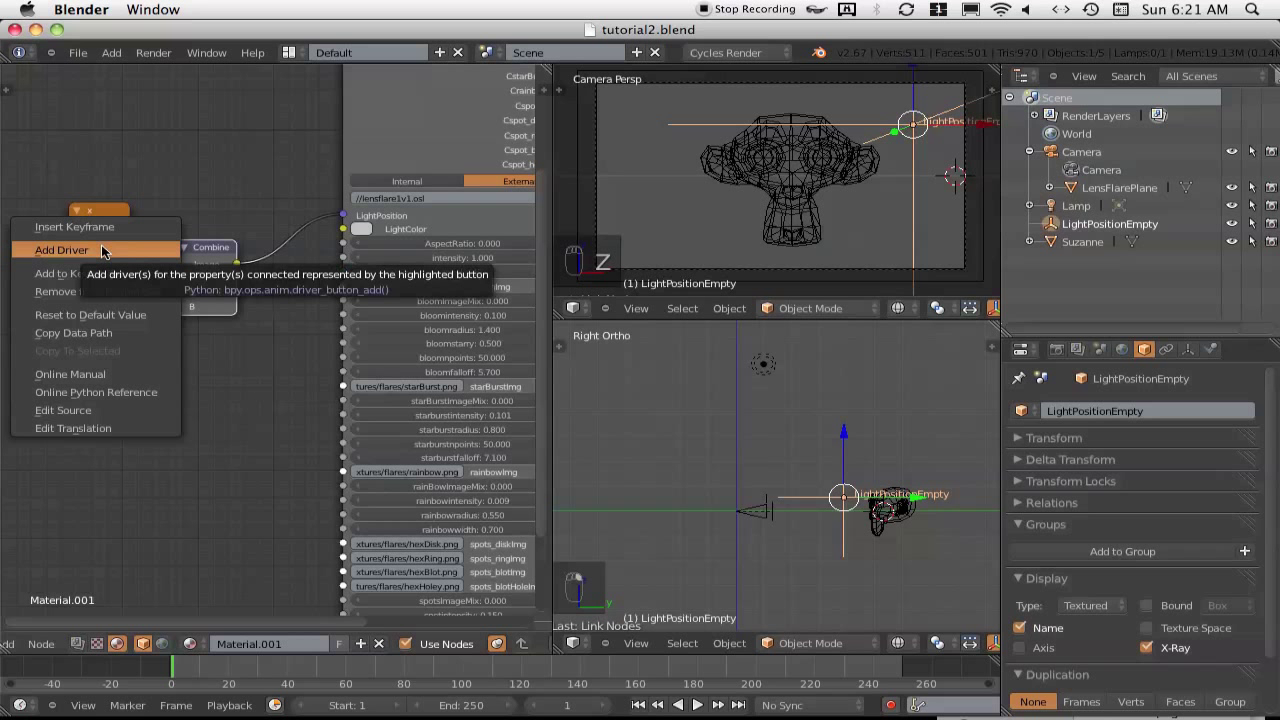
click(104, 250)
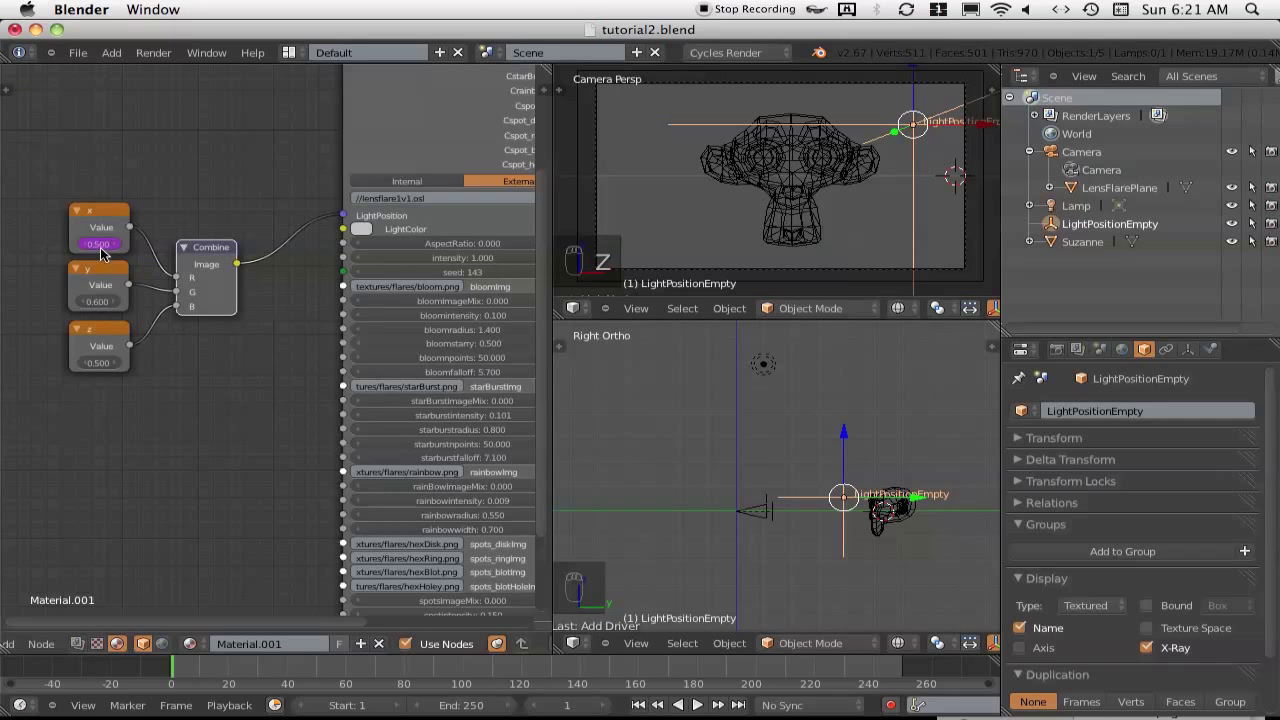
right_click(102, 303)
click(102, 299)
right_click(100, 364)
click(100, 364)
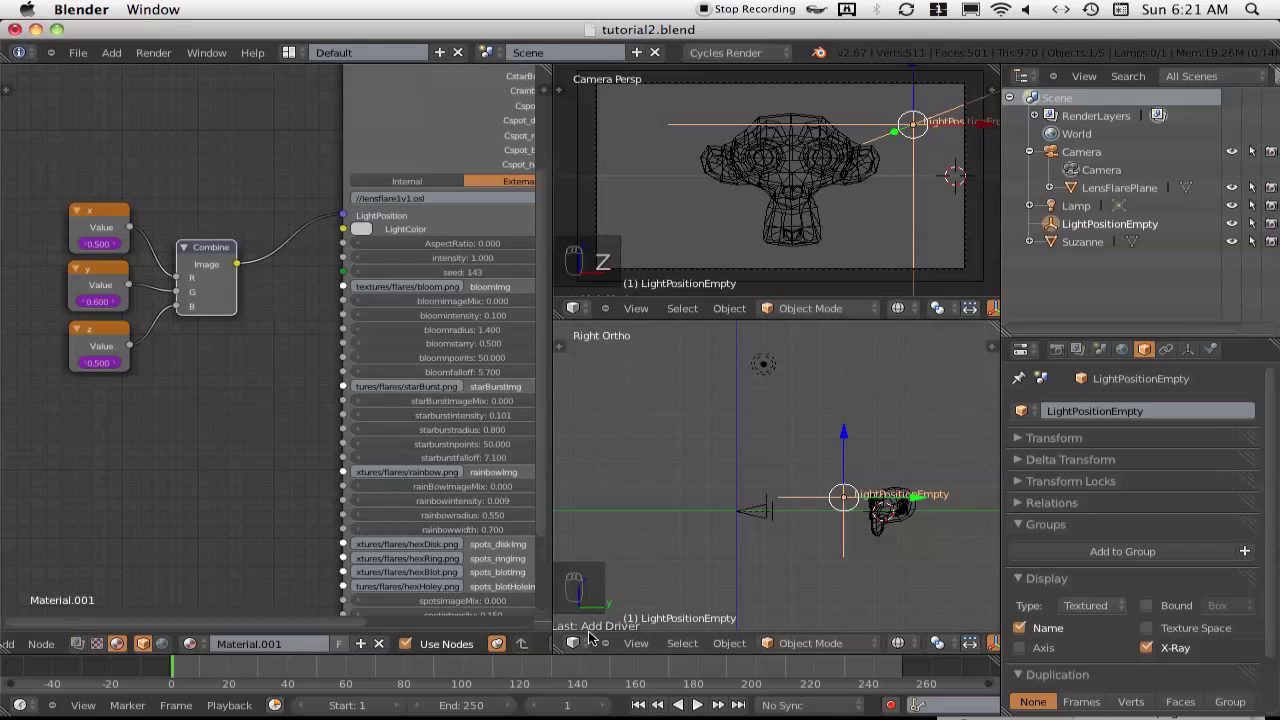
key(ctrl+s)
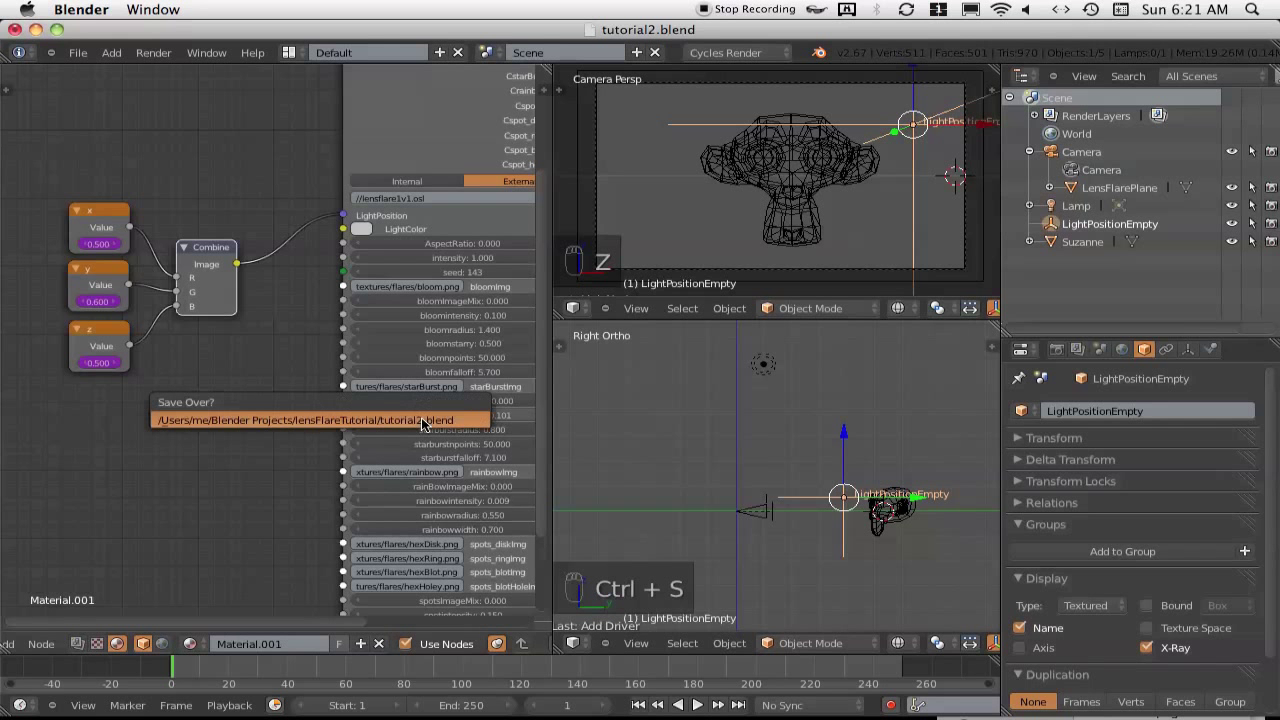
Change the Right Ortho 3D view into a Graph Editor and select the LensFlarePlane object
click(574, 643)
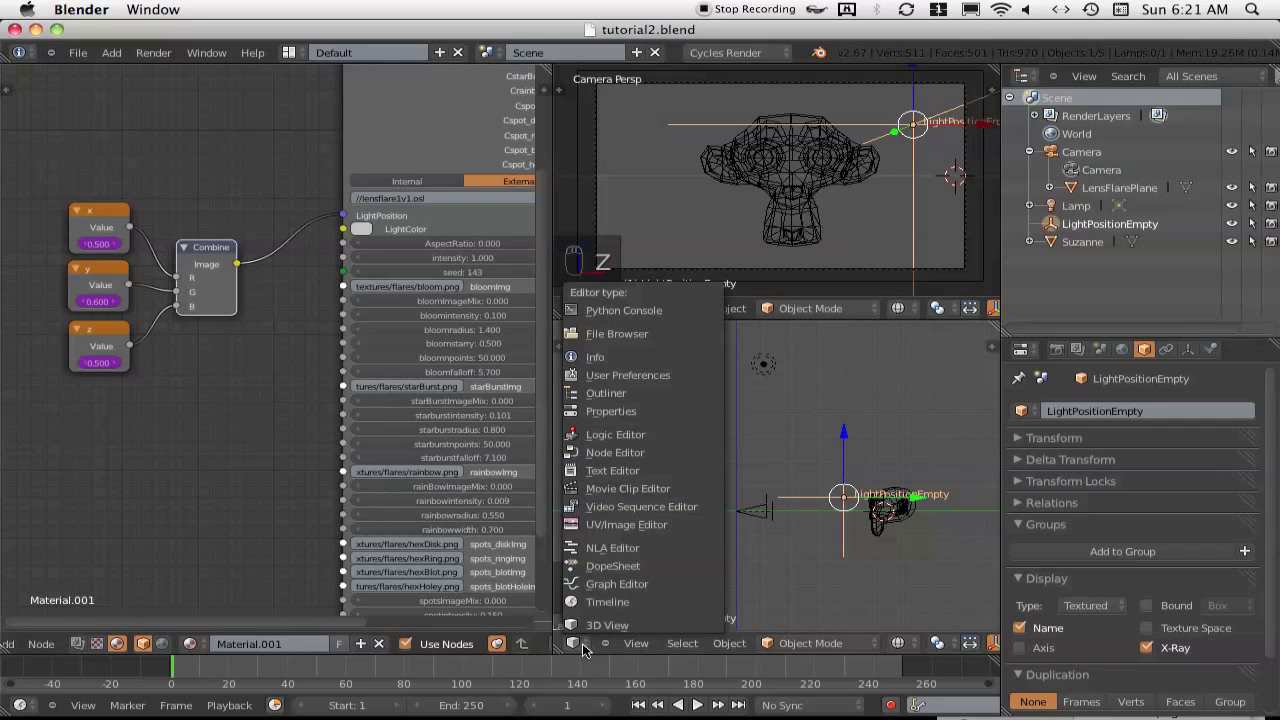
click(604, 585)
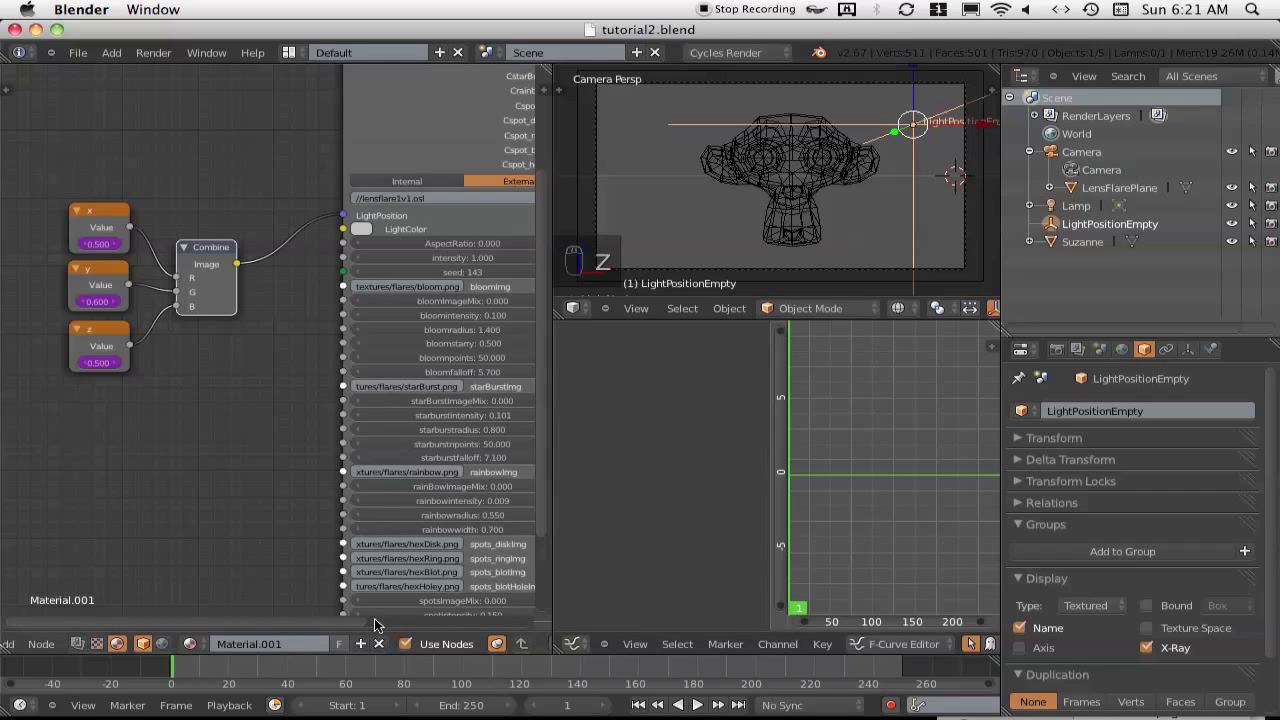
click(1115, 190)
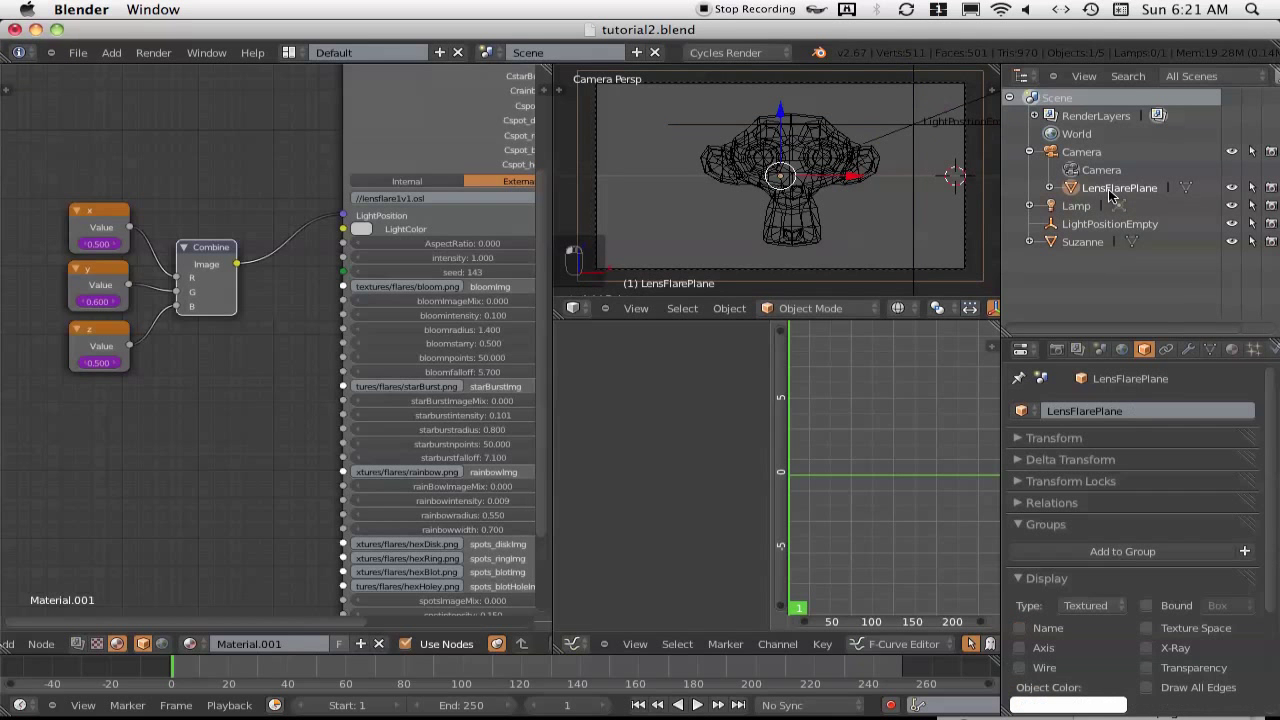
Rename the lens flare plane's material to LensFlareMat
click(257, 645)
text(LensFlareMat)
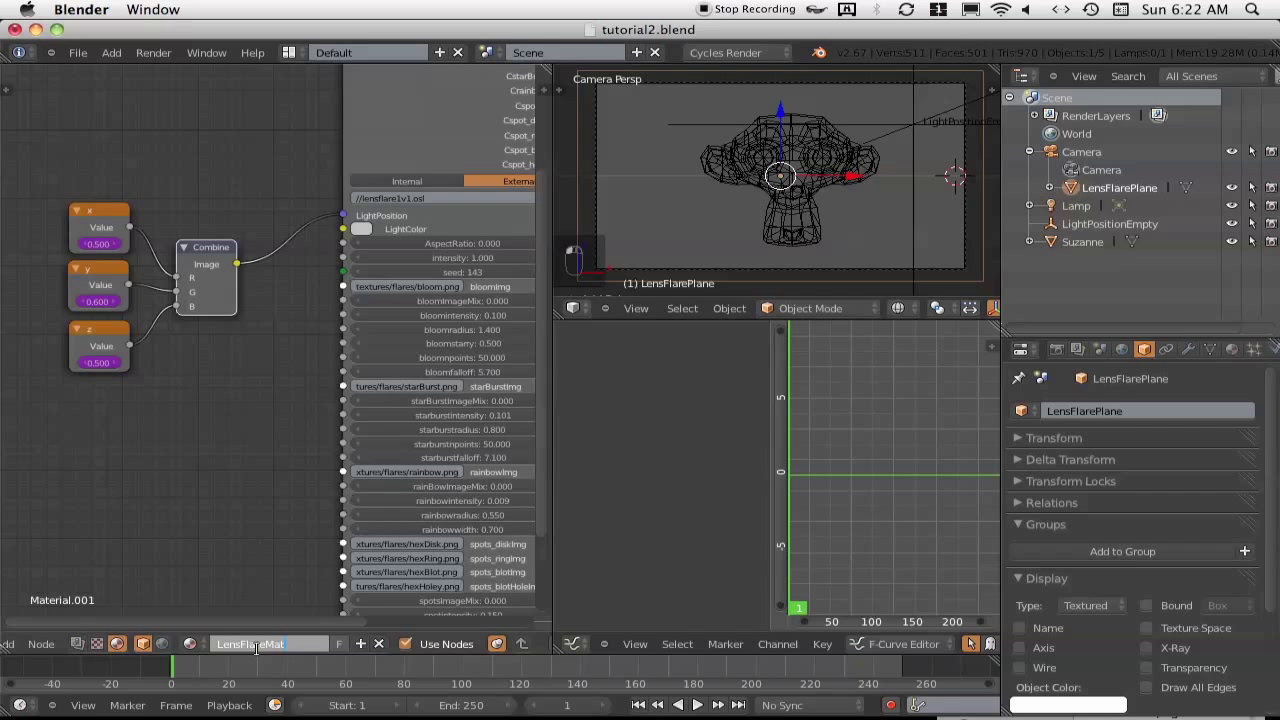
key(Return)
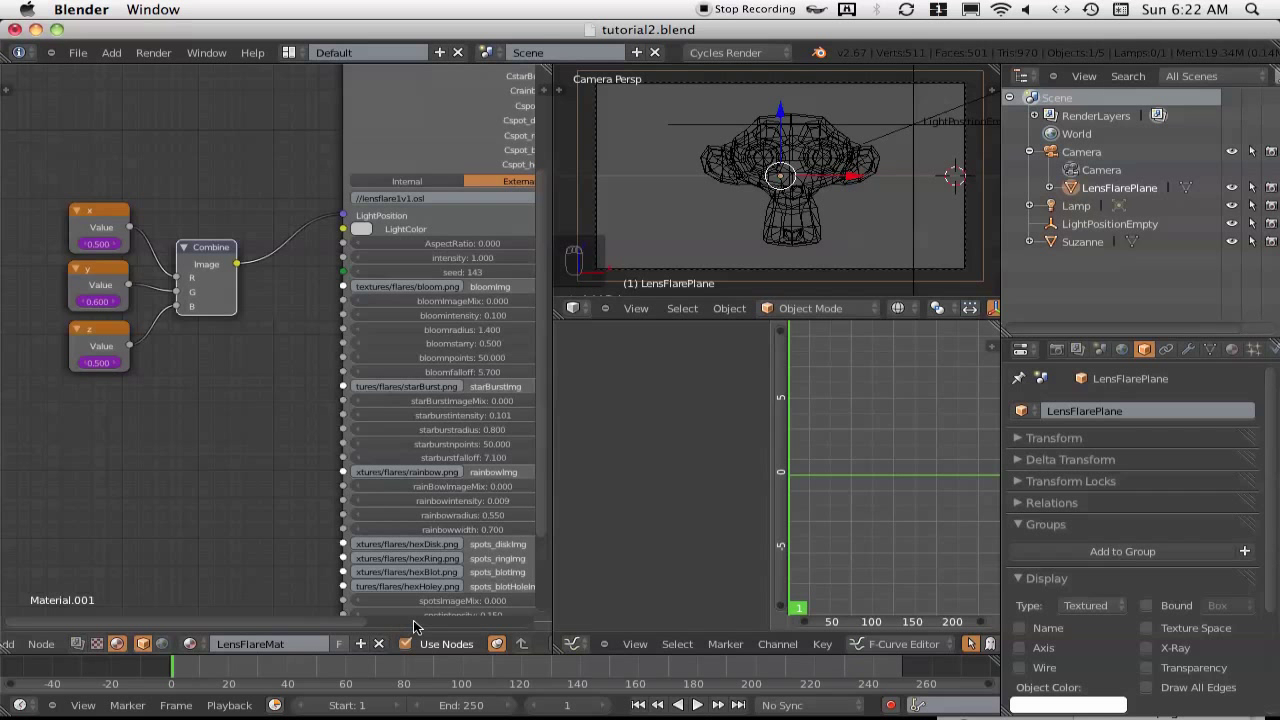
With the x node selected, set the Graph Editor to Drivers mode and expand LensFlareMat and its Shader Nodetree
click(103, 216)
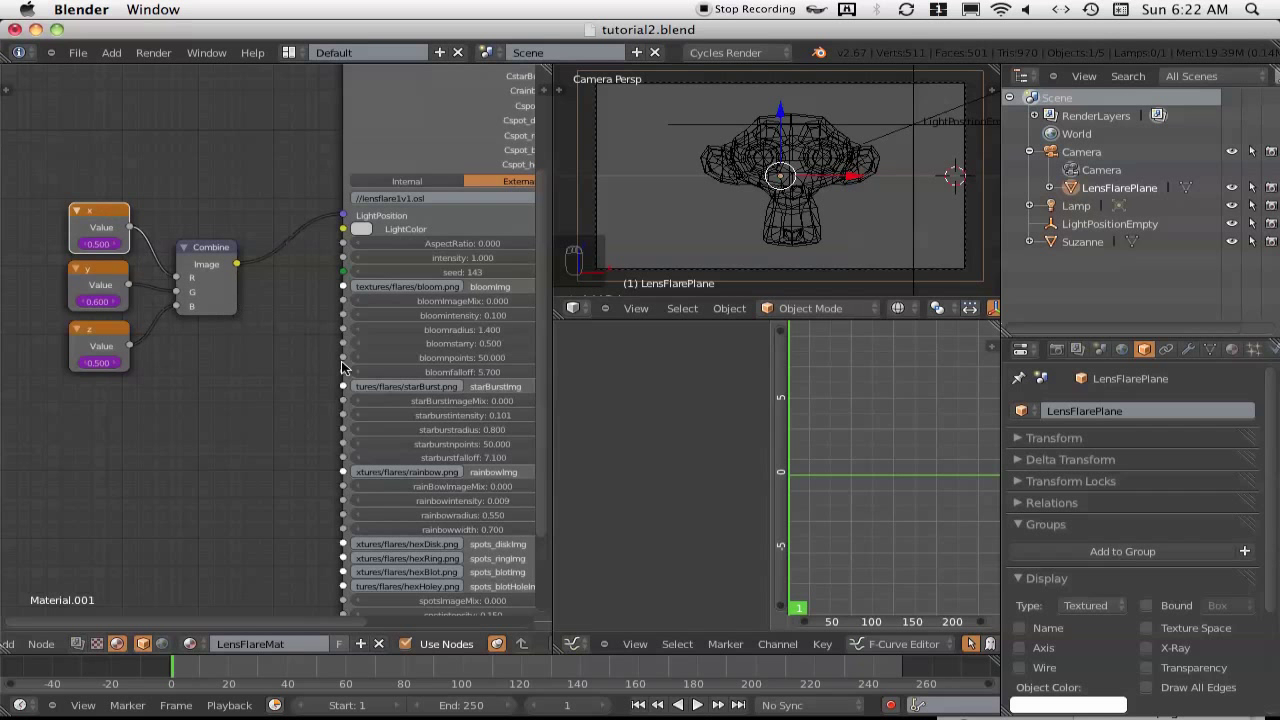
click(926, 644)
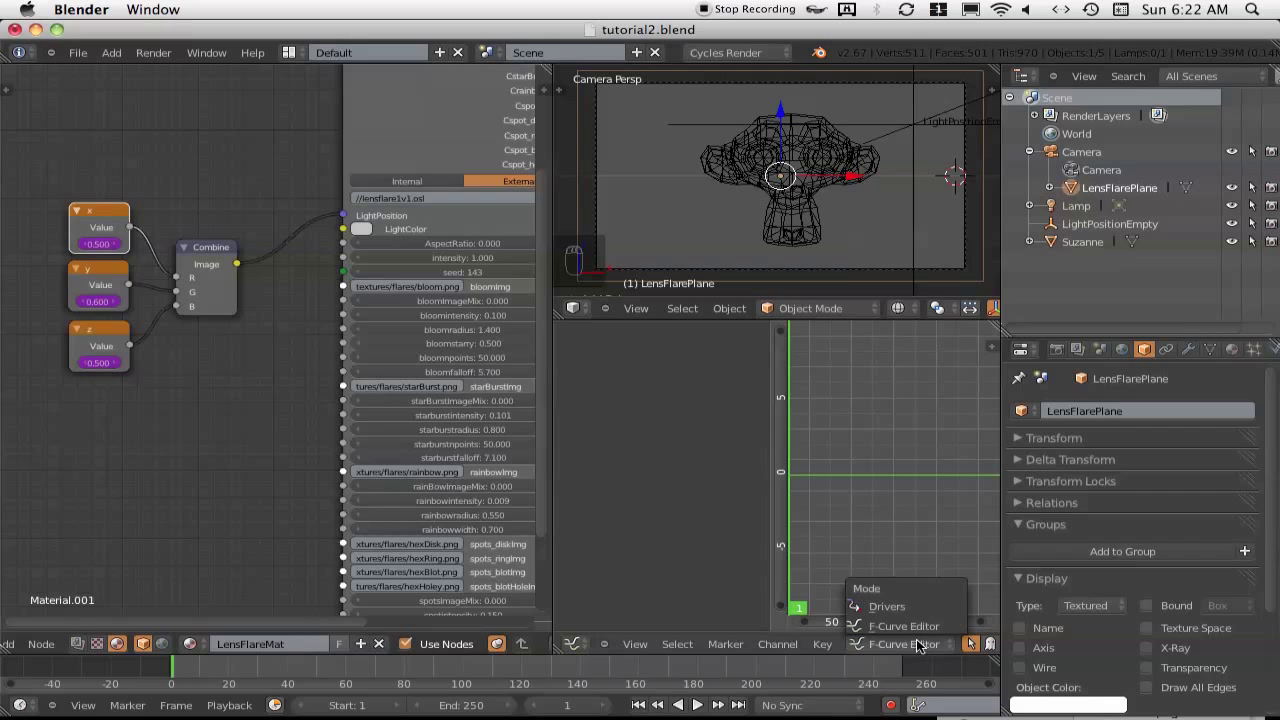
click(894, 606)
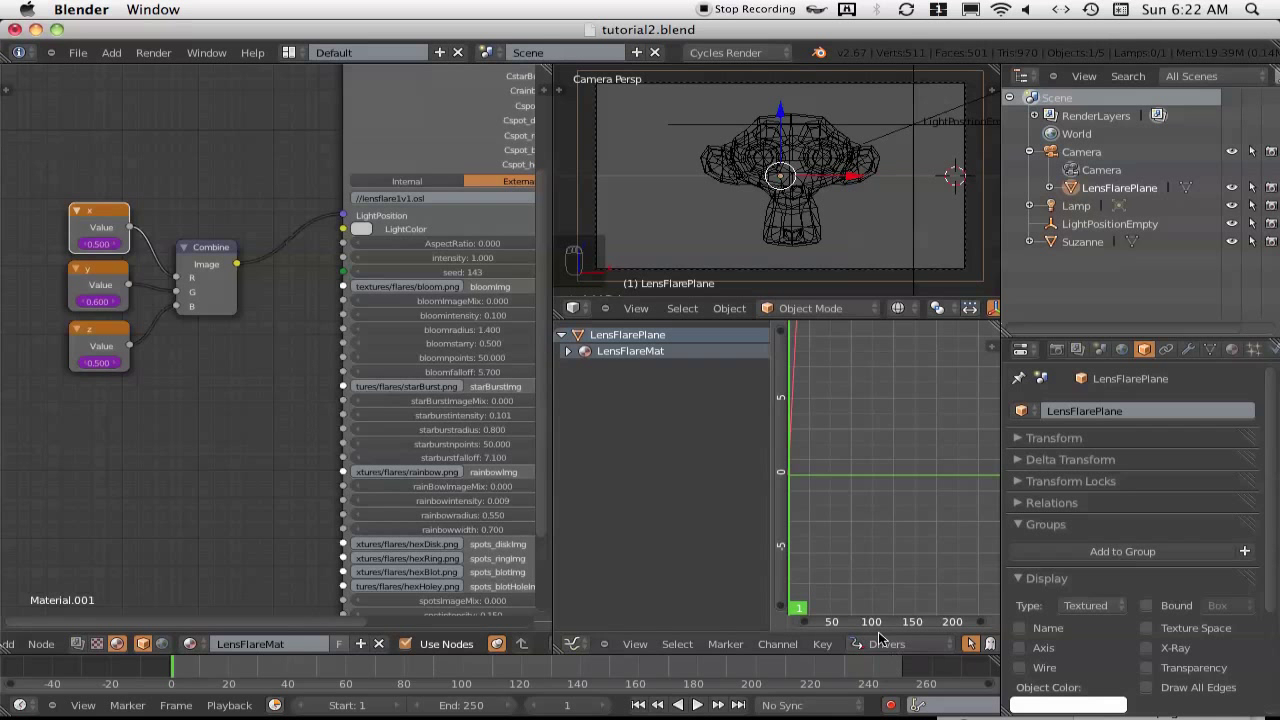
click(568, 351)
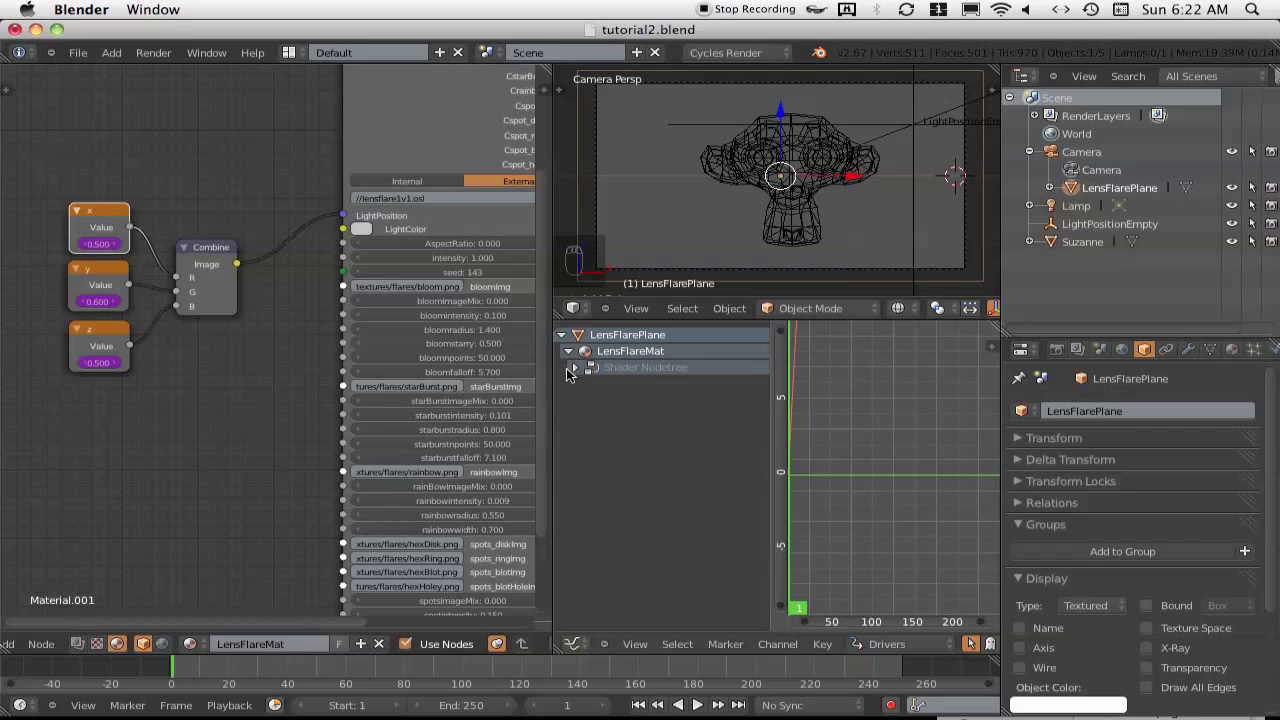
click(576, 368)
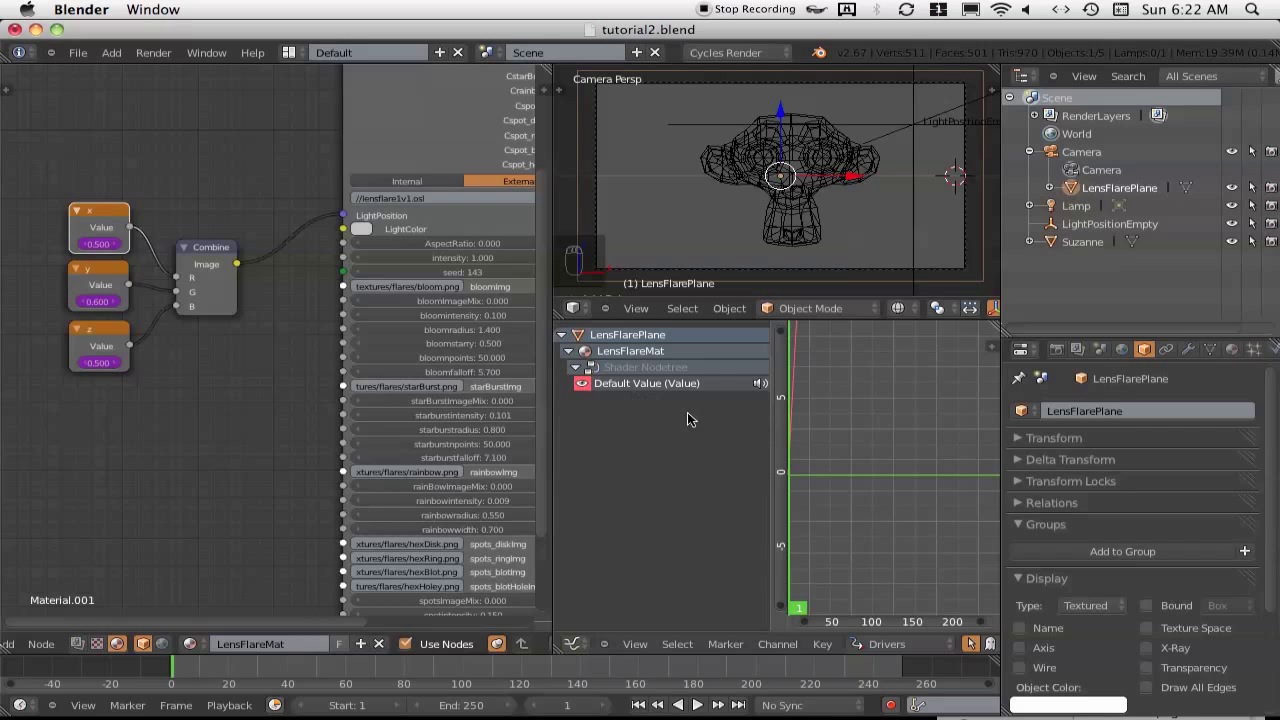
Turn off the selected-only filter so the drivers of all three Value nodes are listed, and select the x node
click(100, 284)
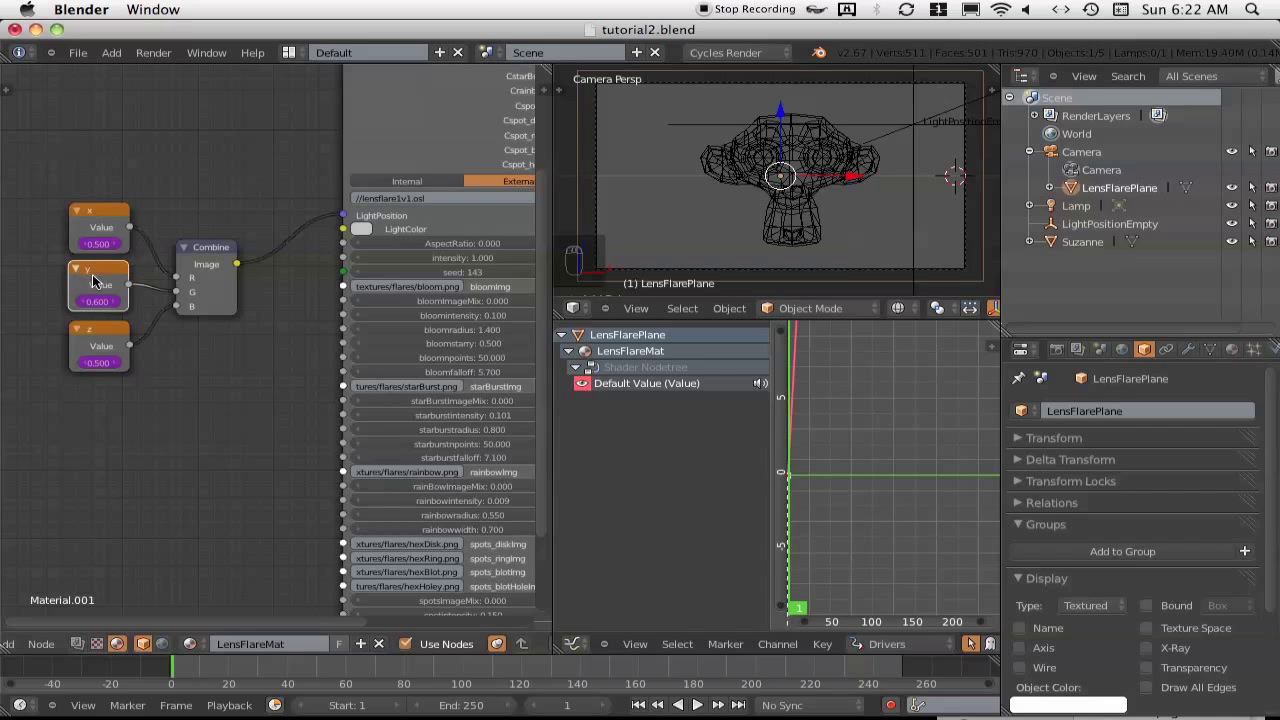
click(106, 334)
click(106, 232)
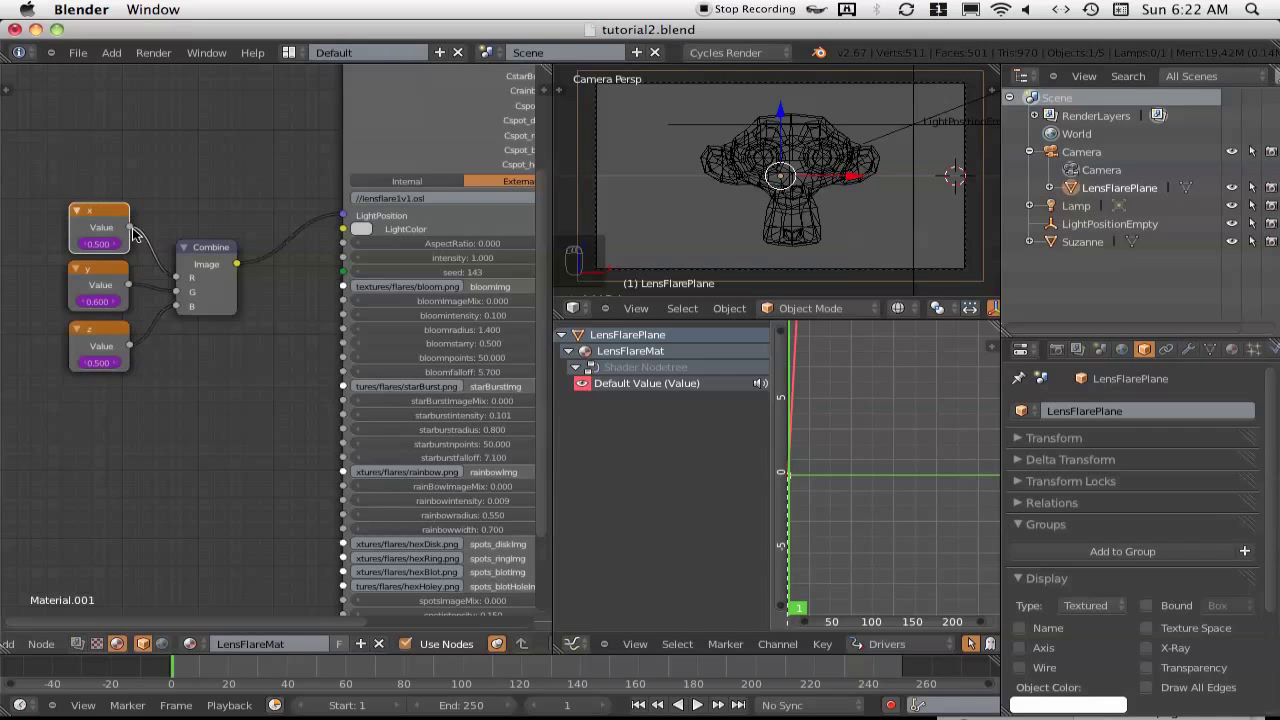
click(970, 644)
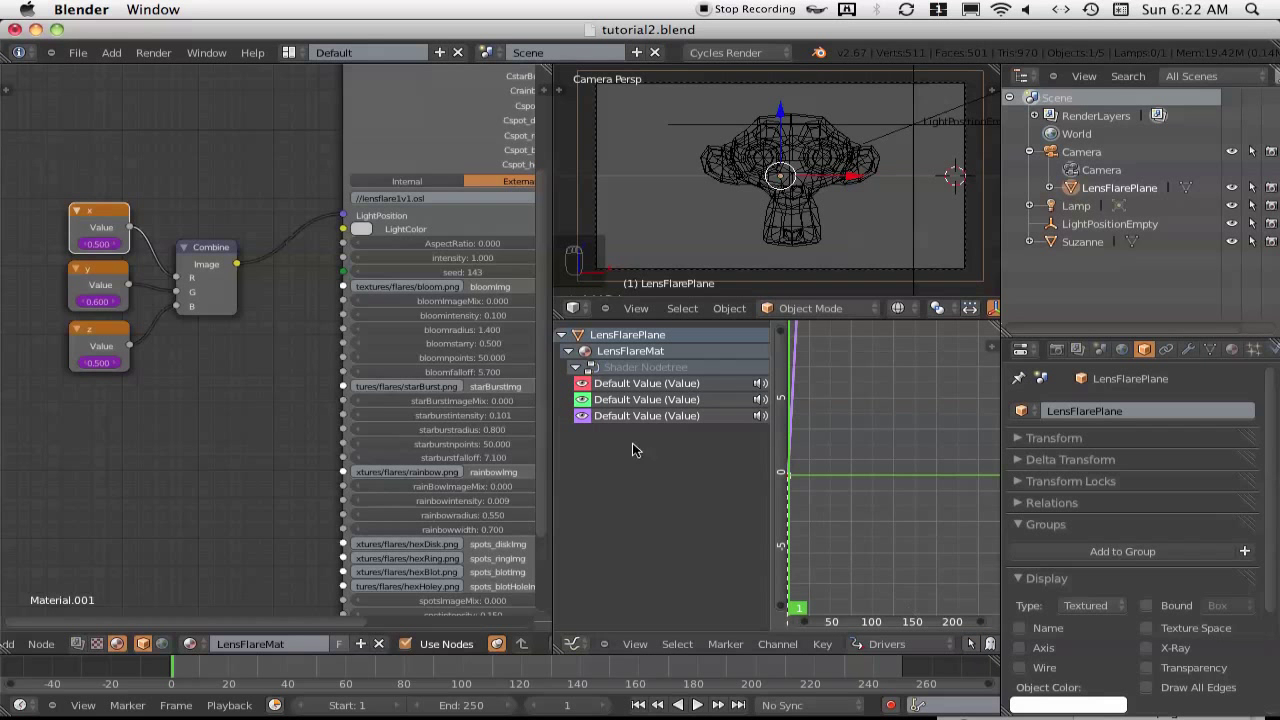
click(105, 273)
click(98, 216)
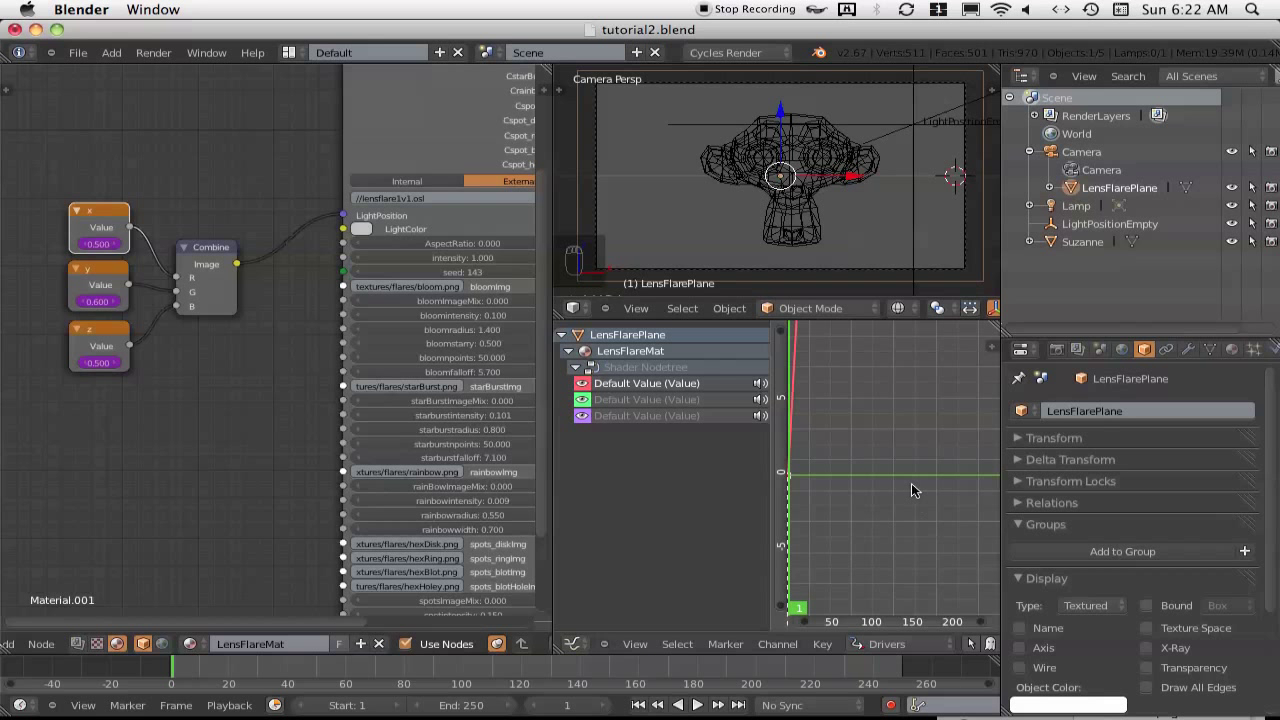
Show the Graph Editor's curve properties and delete the Generator modifier from the x, y and z drivers
key(n)
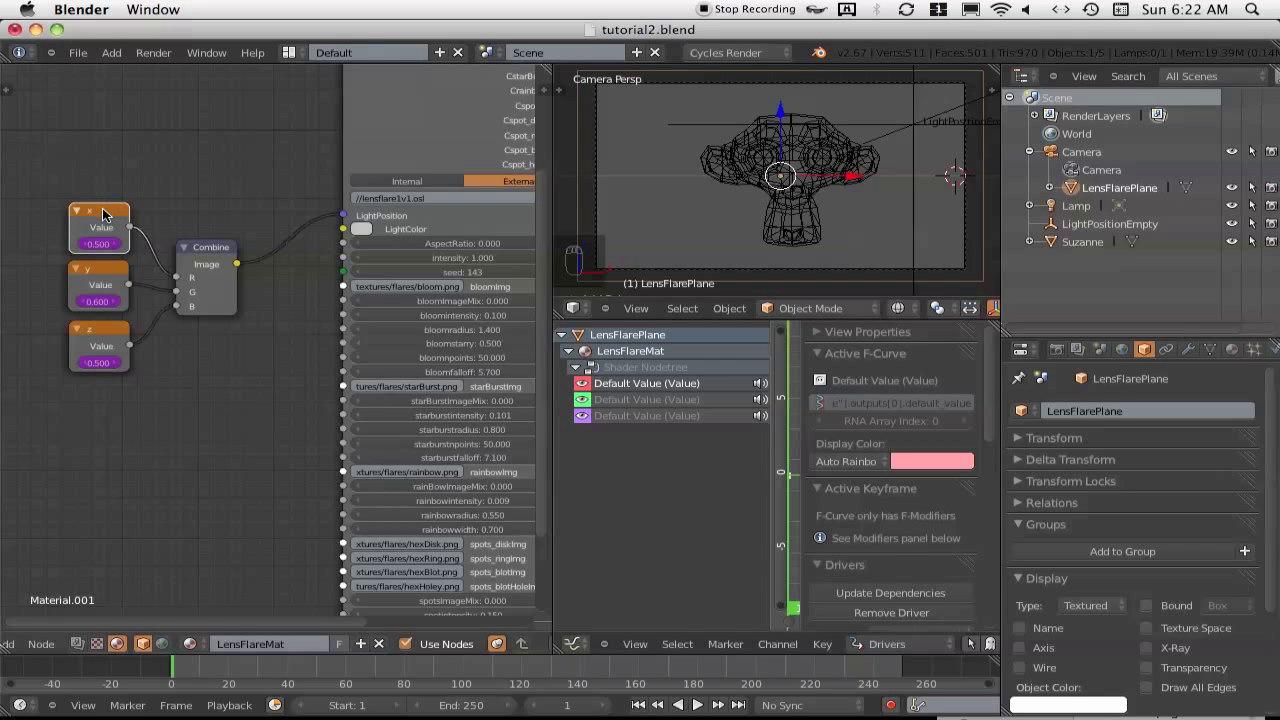
drag(990, 370, 984, 620)
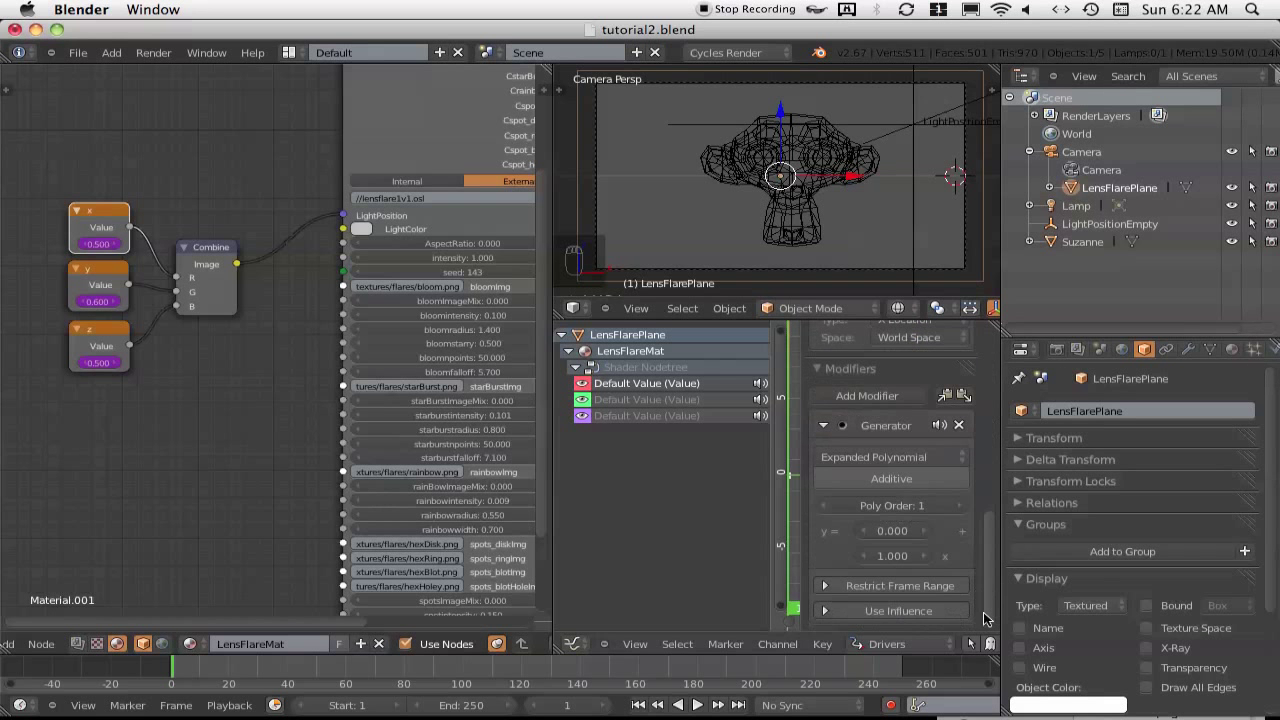
click(960, 425)
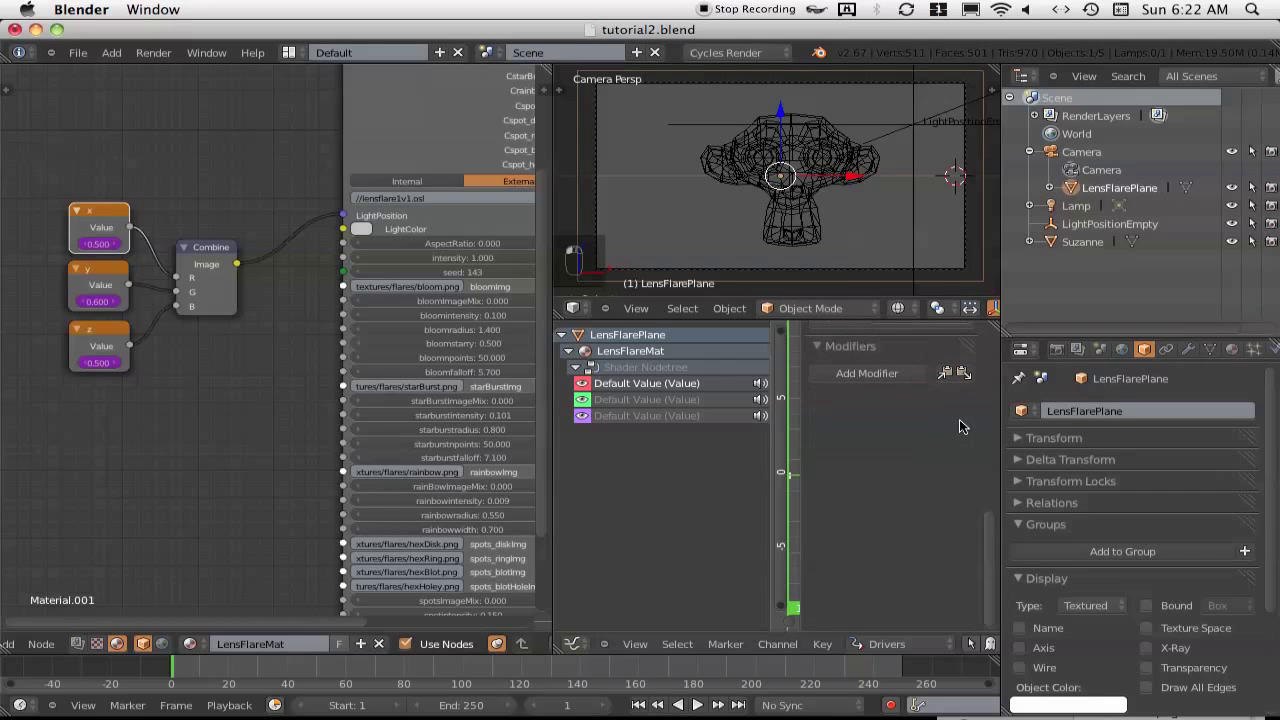
click(125, 269)
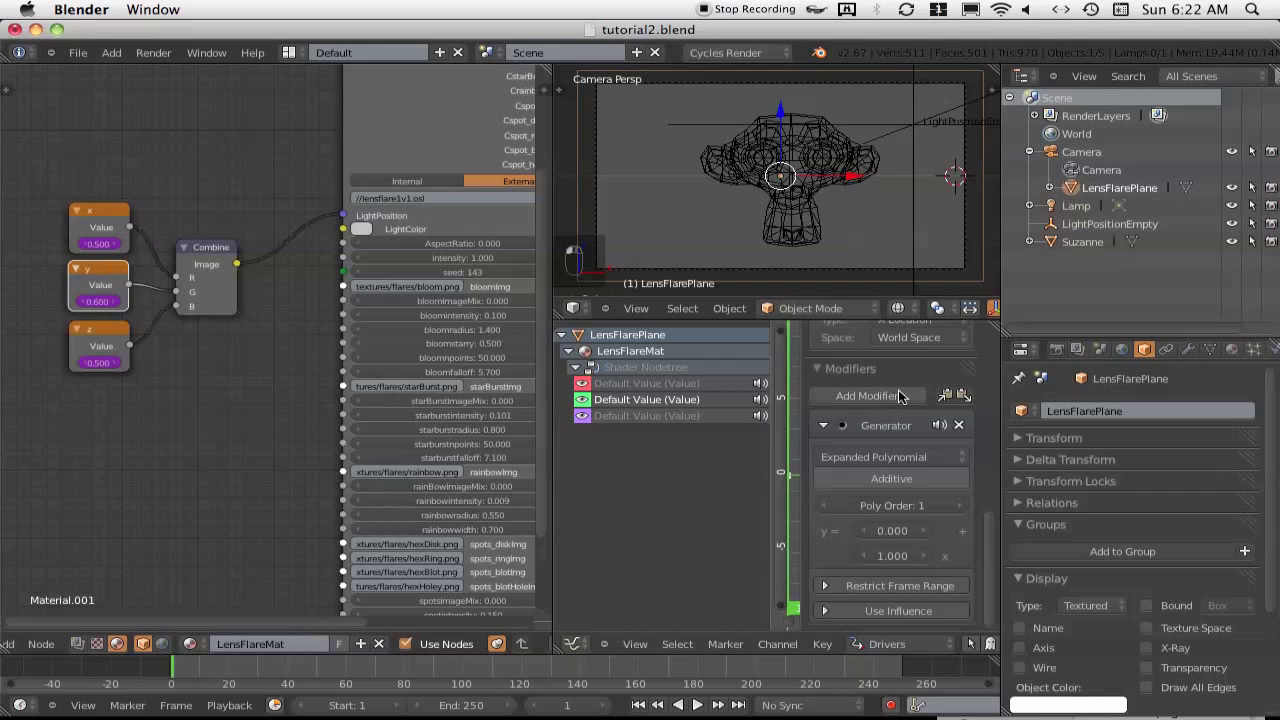
click(958, 425)
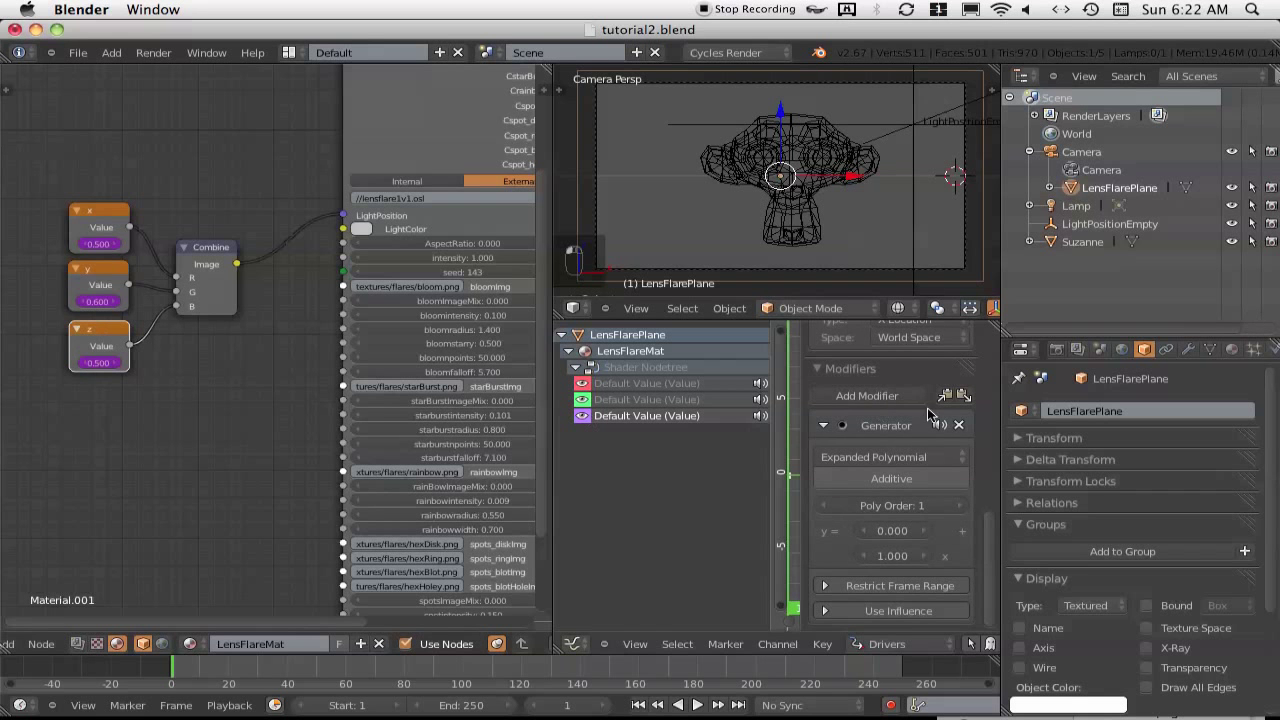
click(958, 414)
Select LightPositionEmpty in the viewport and set the x Value node's driver expression to var
click(113, 218)
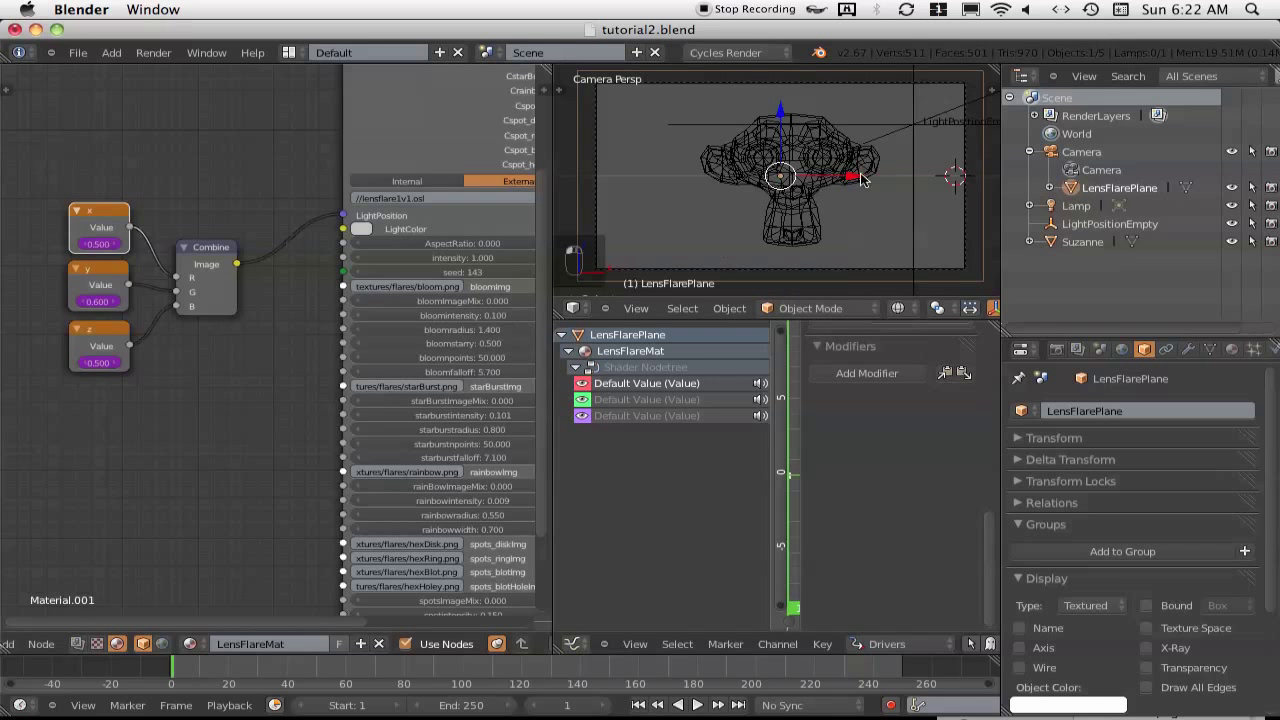
right_click(915, 172)
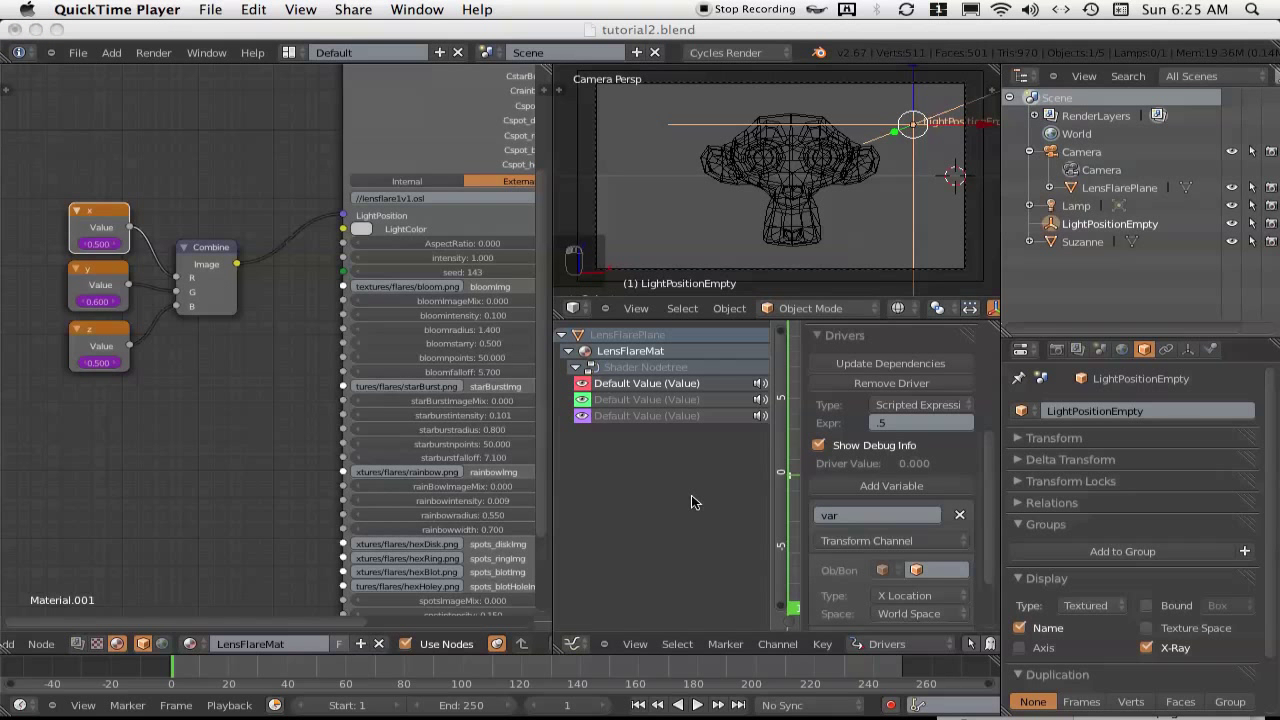
click(103, 216)
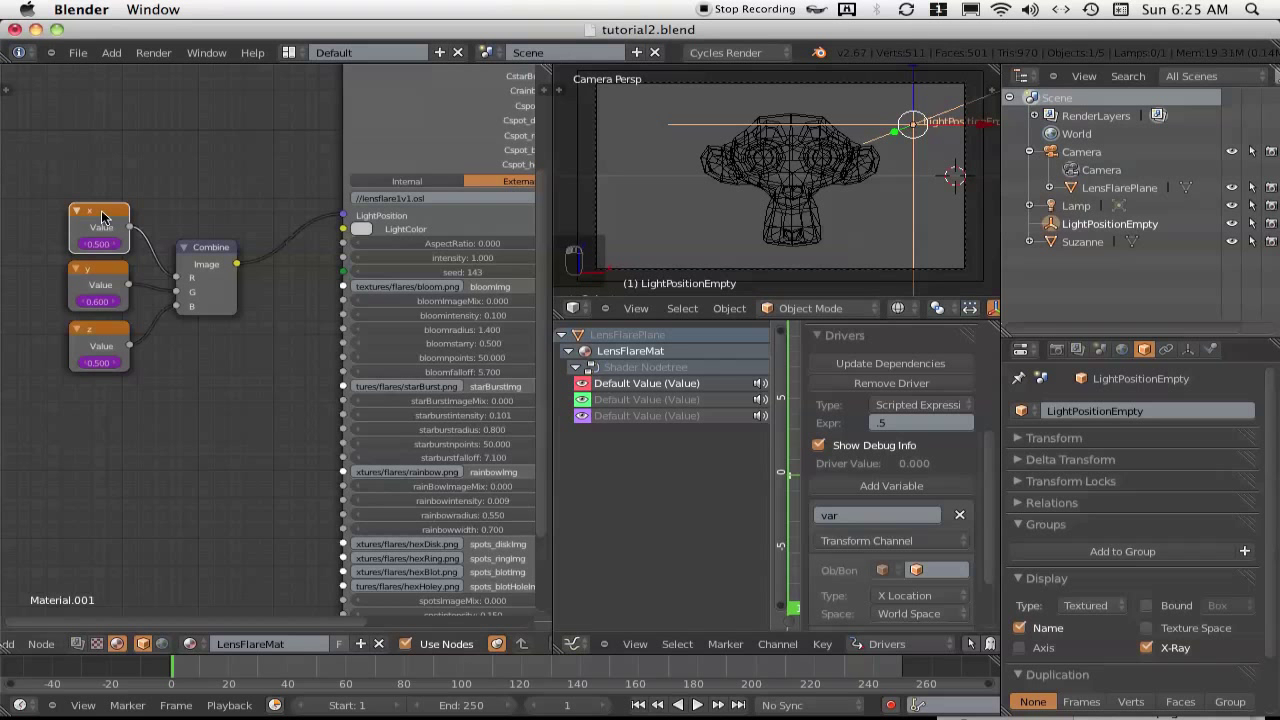
click(884, 423)
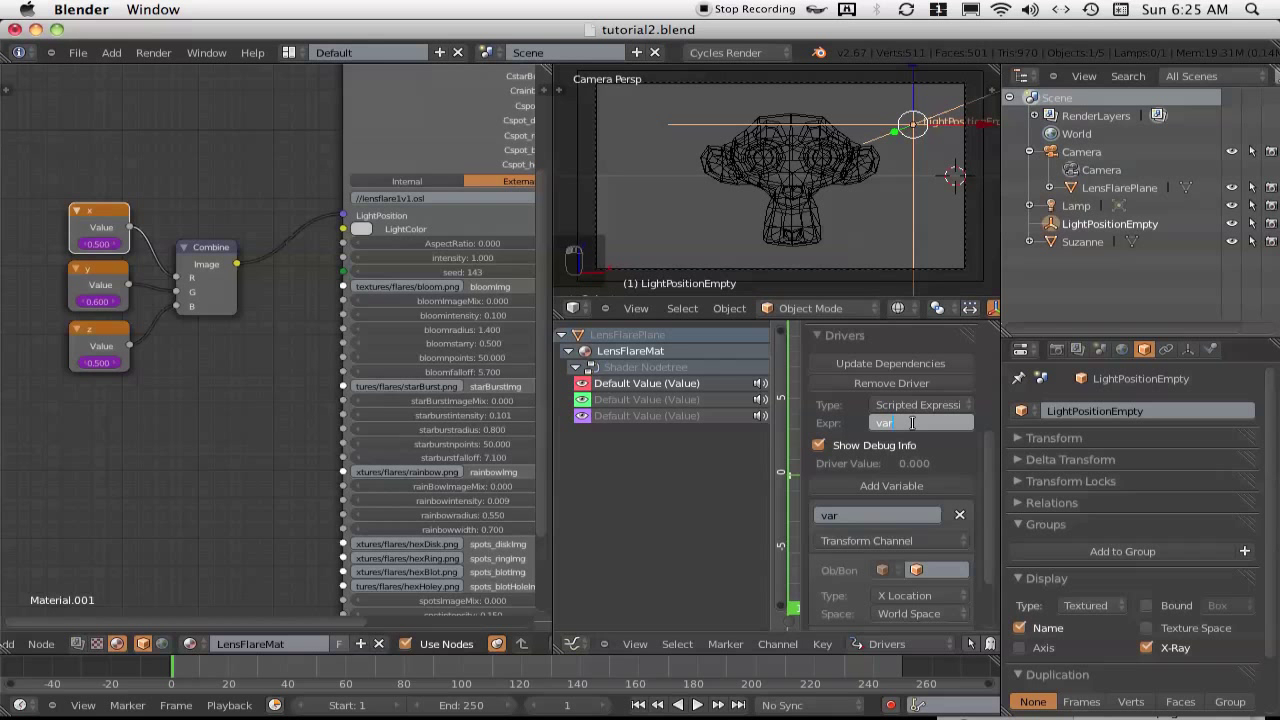
text(var)
key(Return)
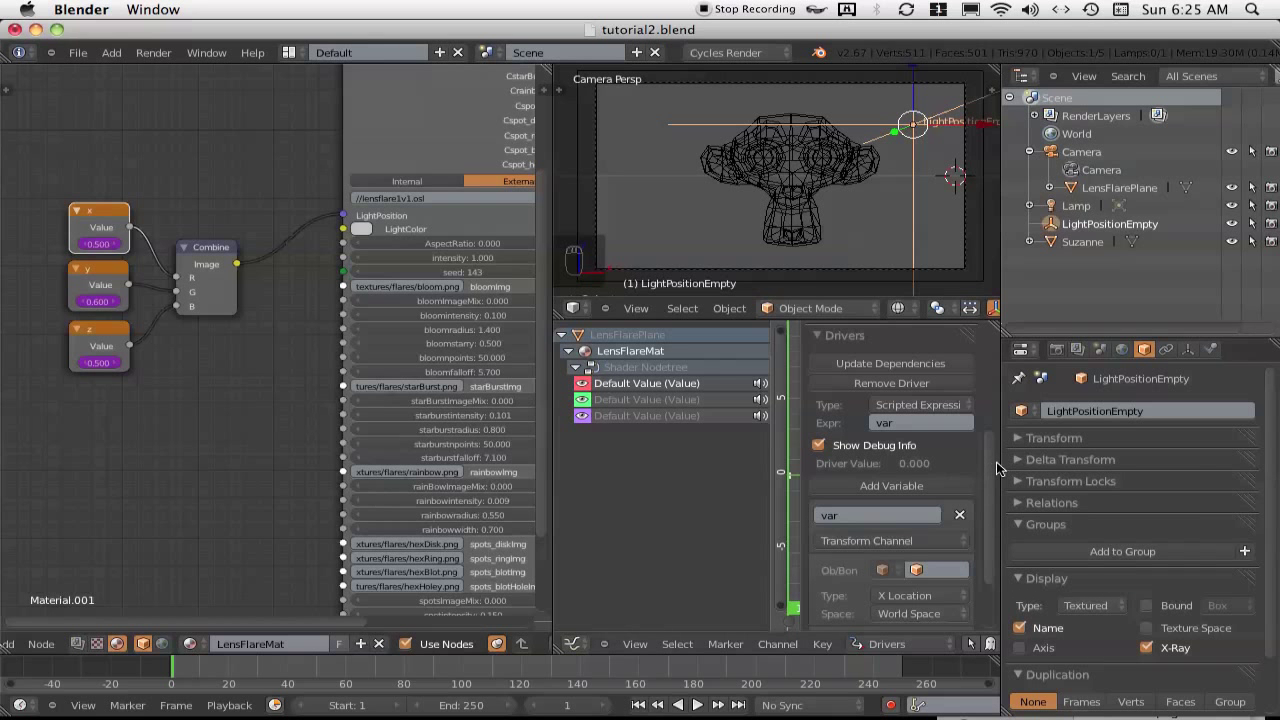
Point the x driver's variable at LightPositionEmpty's X Location in World Space, widening the driver properties area for readable fields
scroll(995, 474, down, 1)
scroll(995, 474, down, 1)
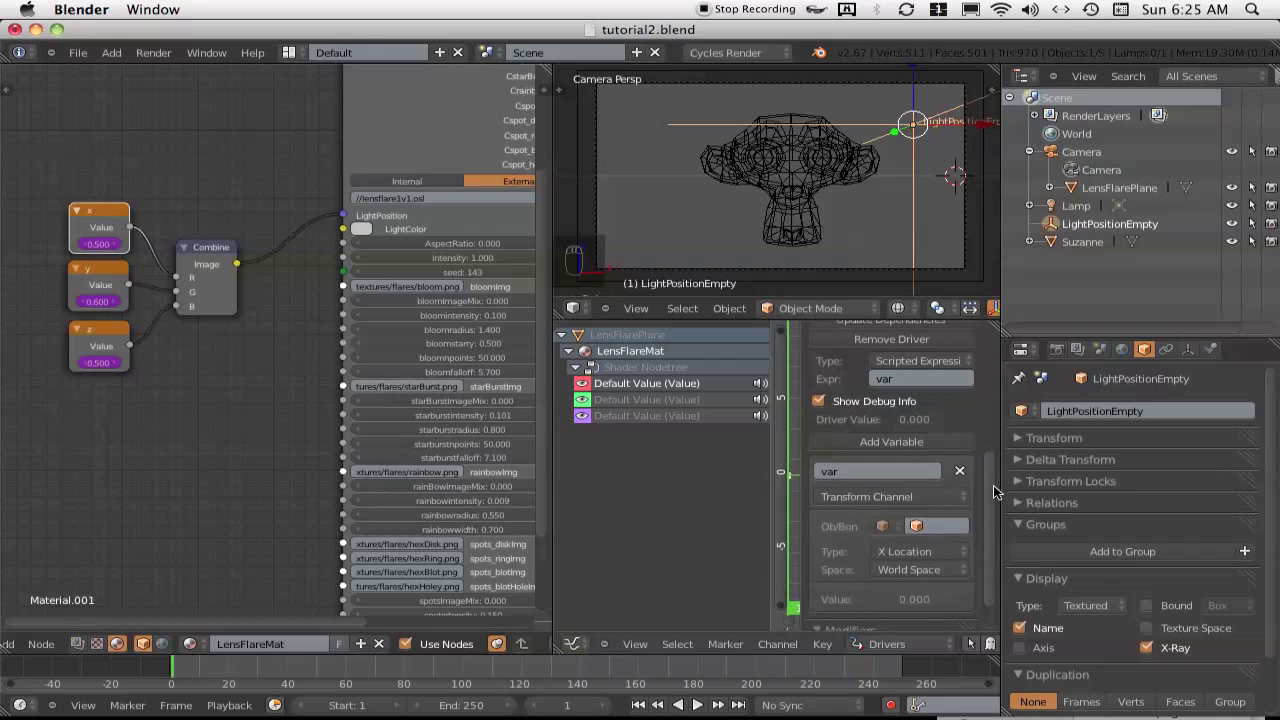
click(919, 528)
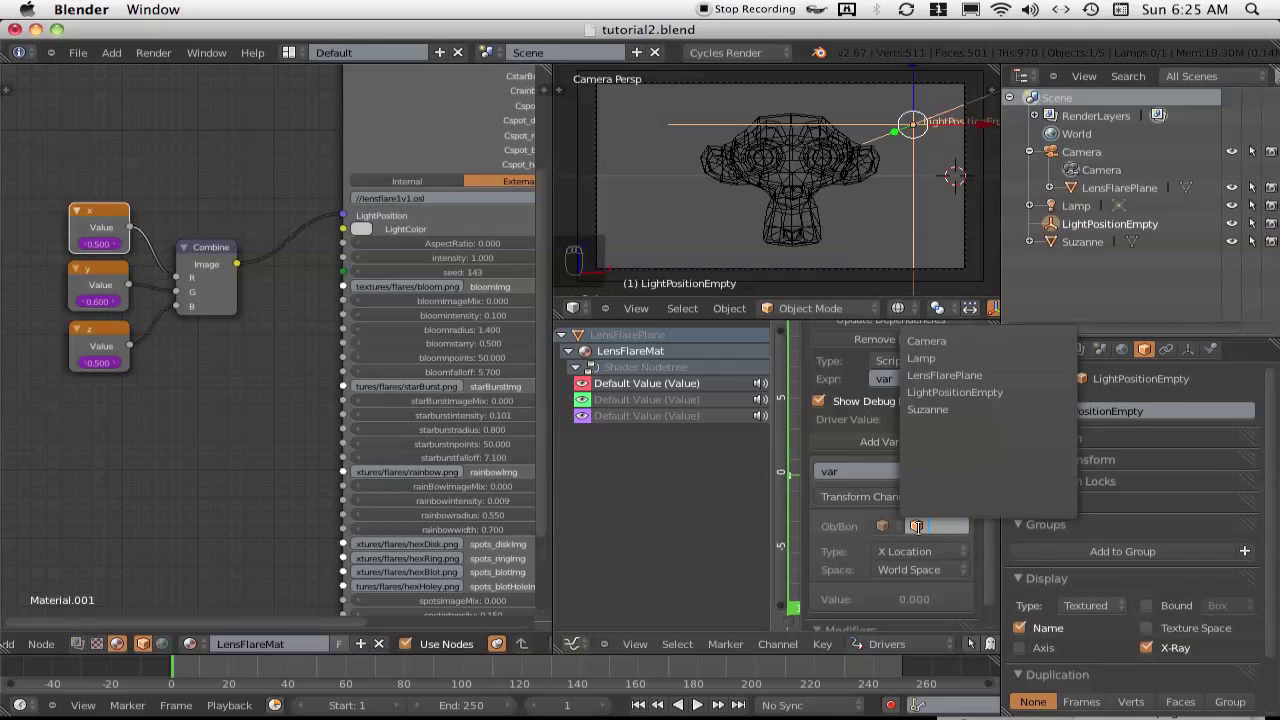
click(954, 393)
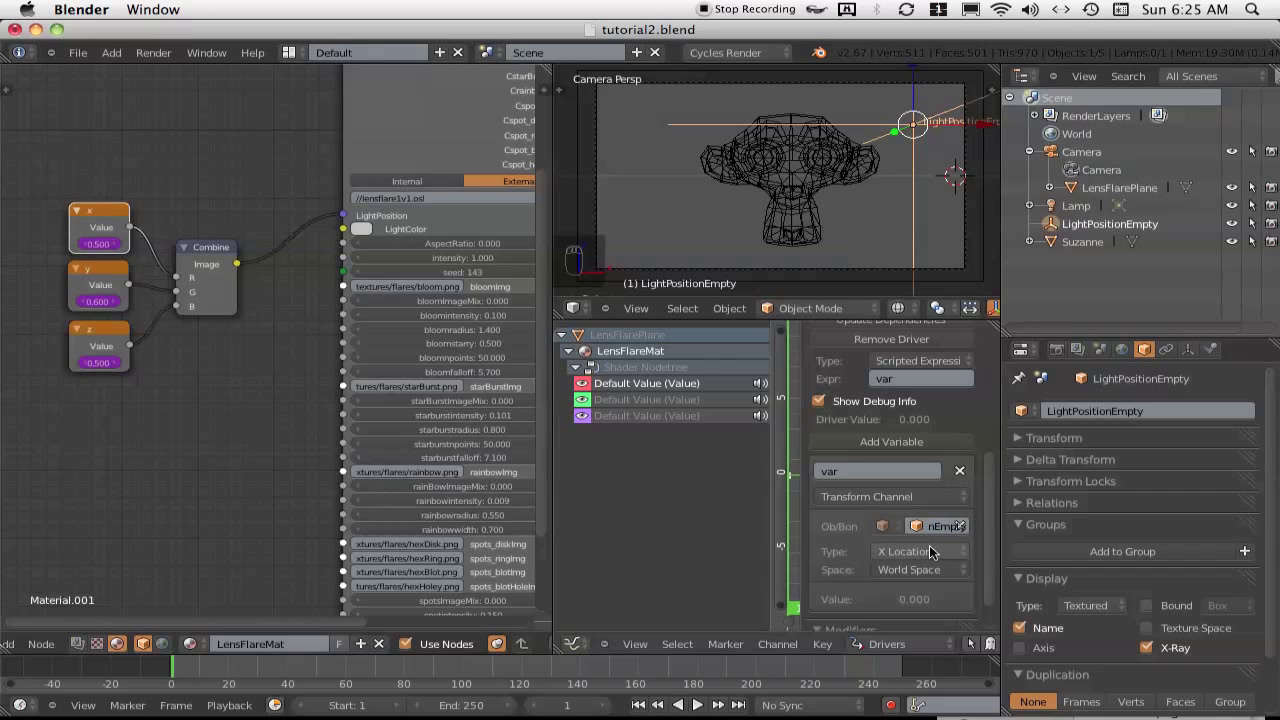
drag(769, 499, 610, 499)
drag(802, 499, 661, 499)
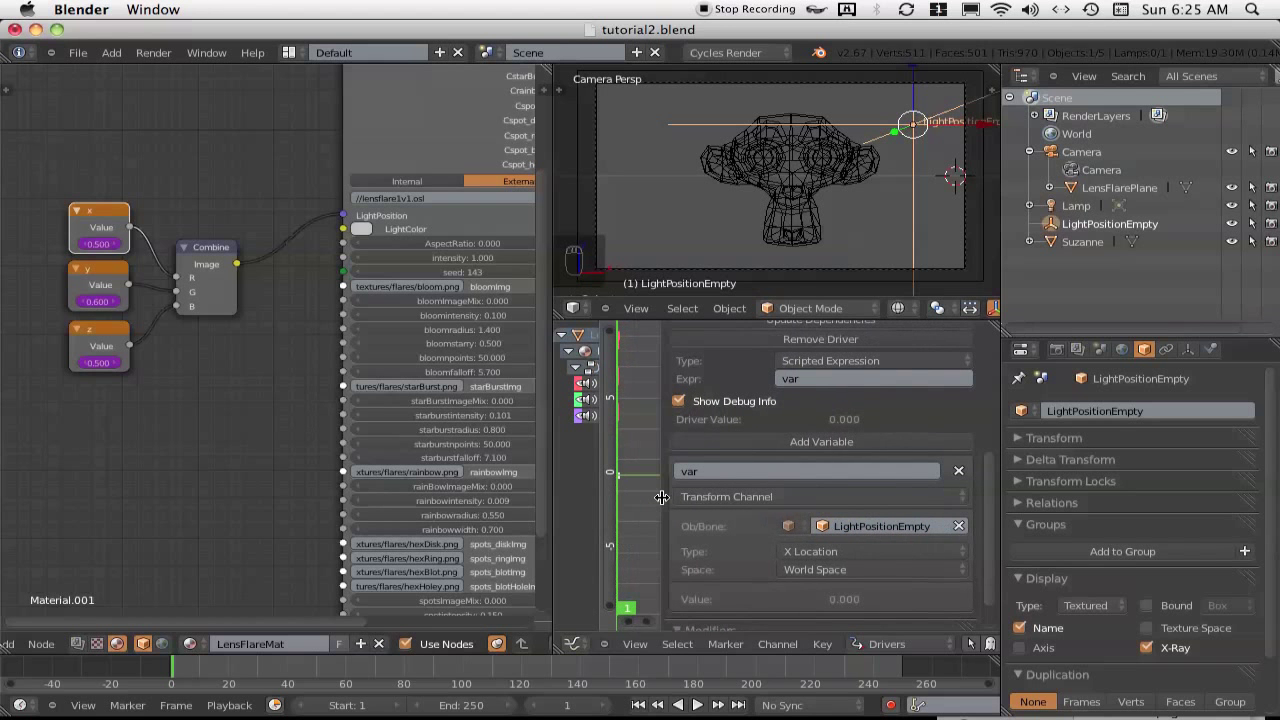
click(836, 554)
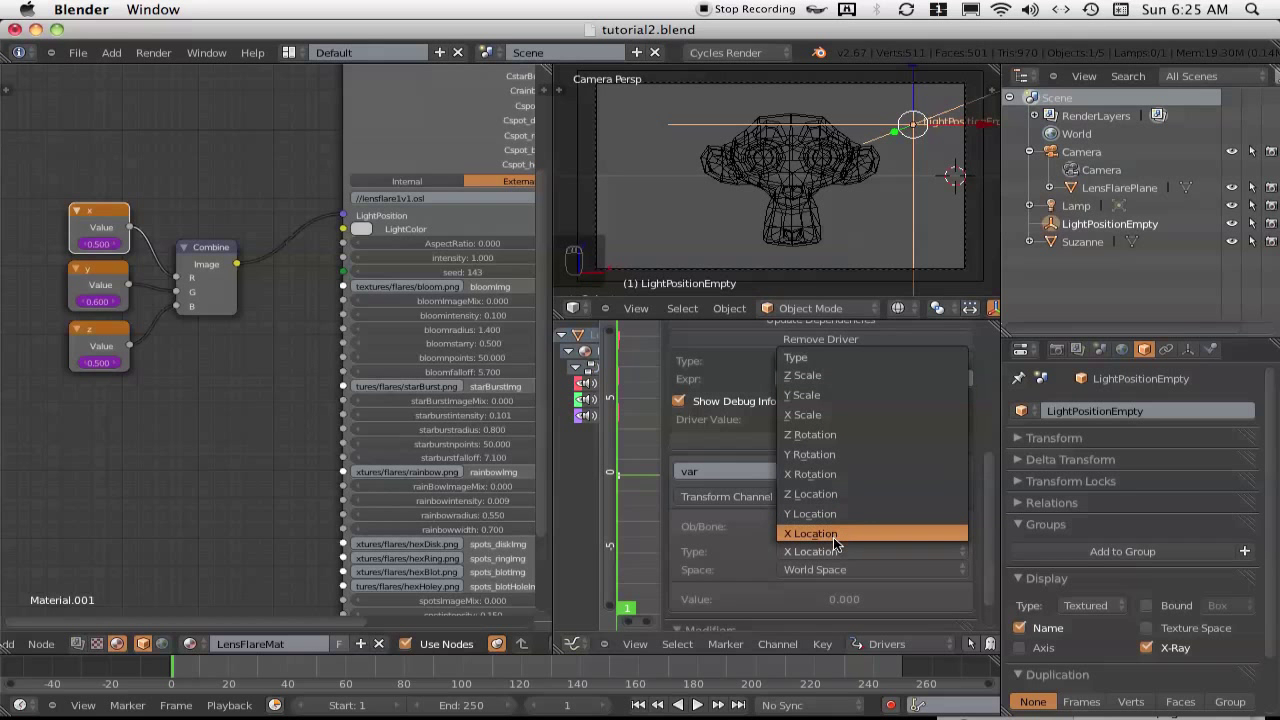
click(829, 536)
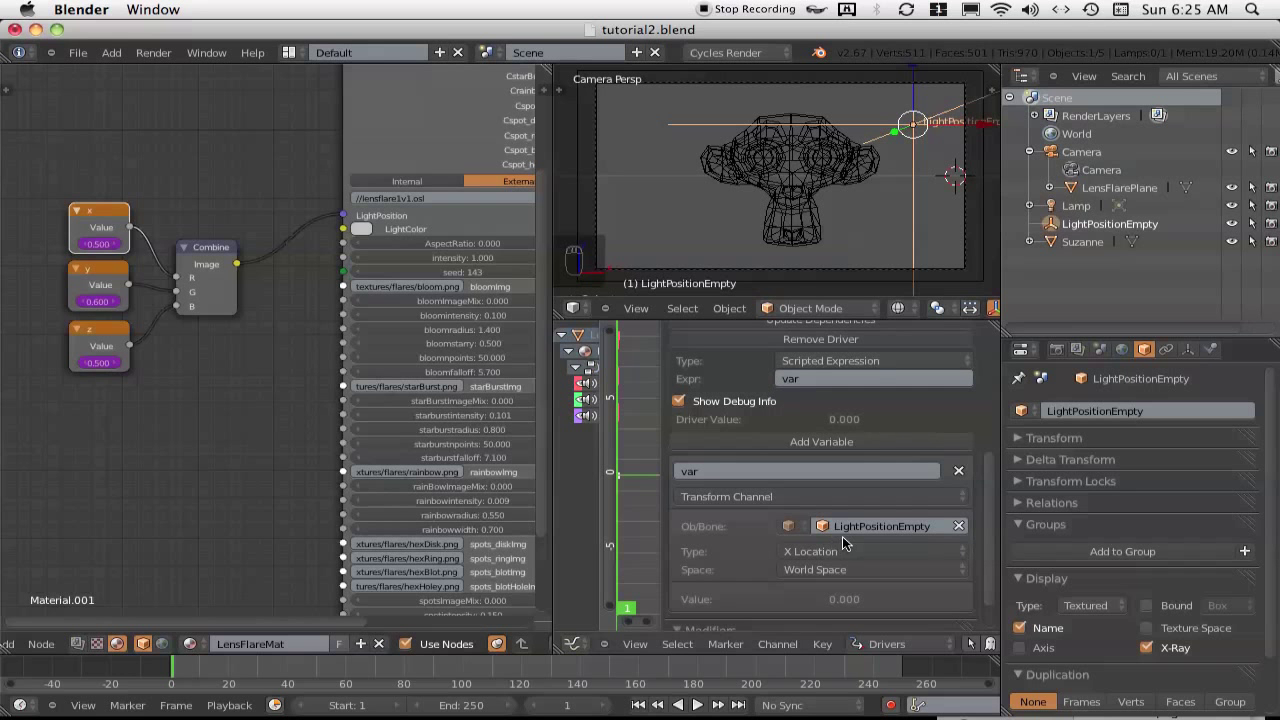
Set the y node's driver expression to var and target LightPositionEmpty's Y Location
click(103, 275)
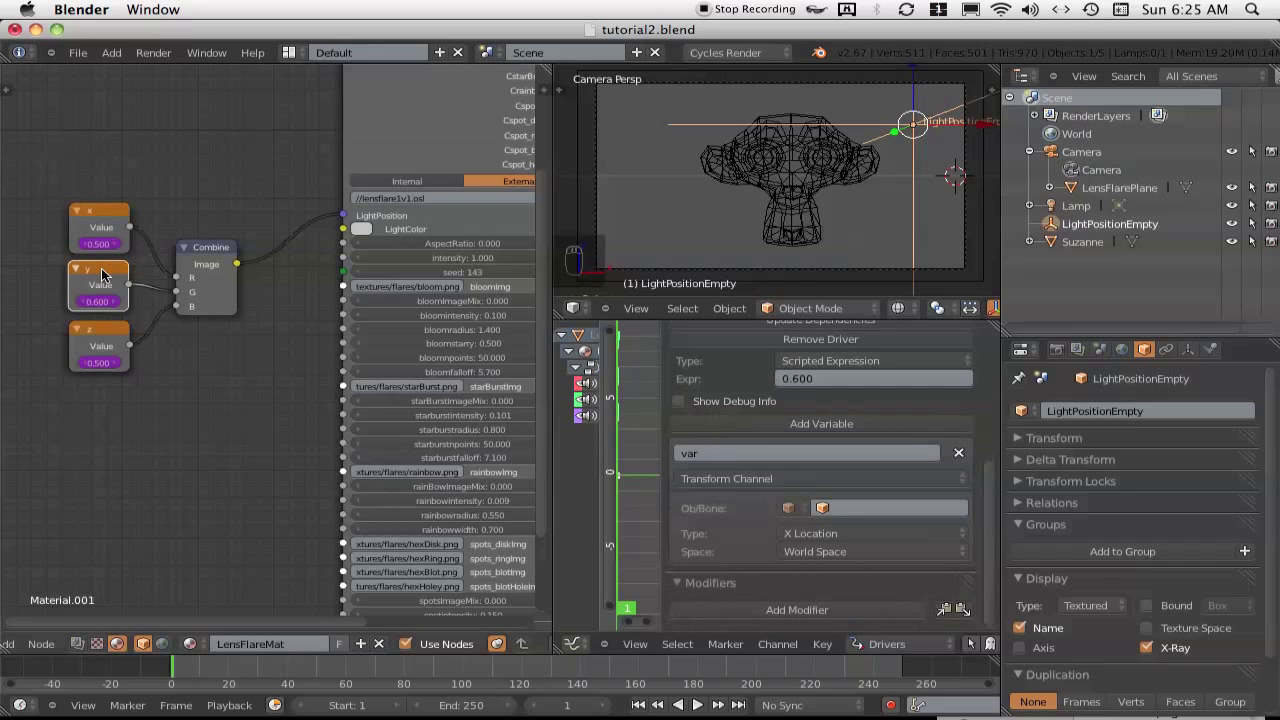
click(833, 380)
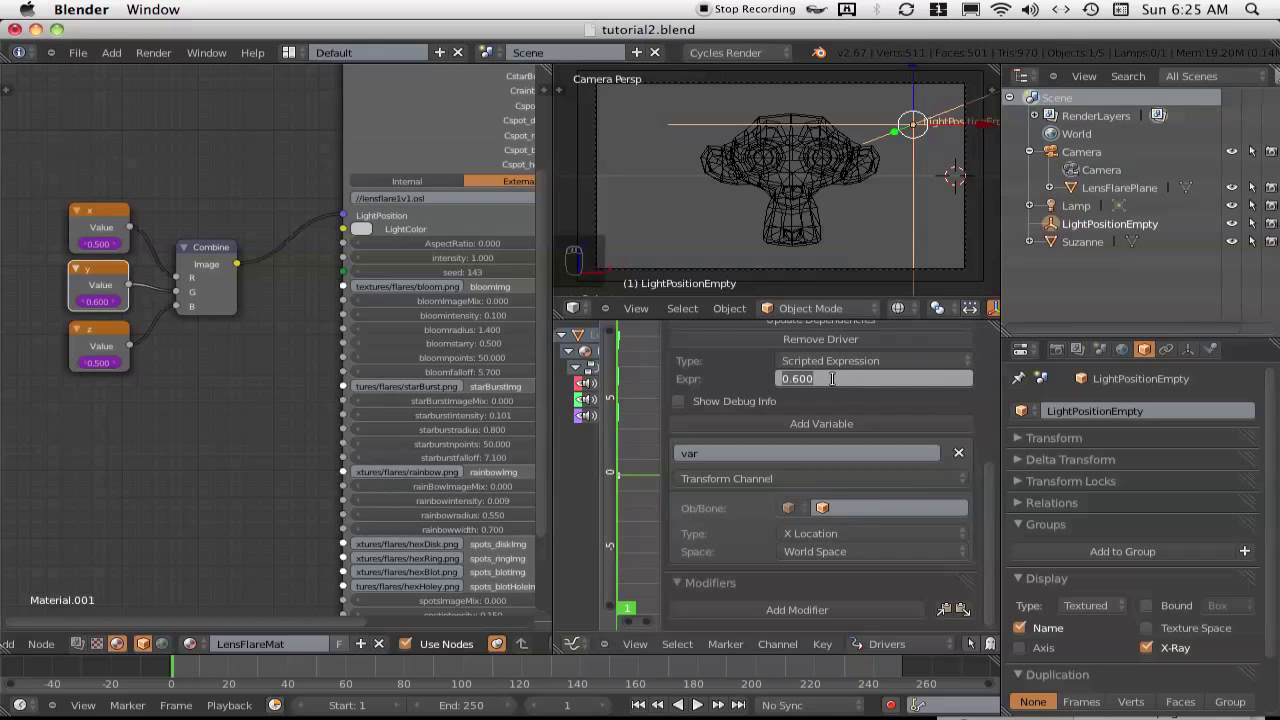
text(var)
key(Return)
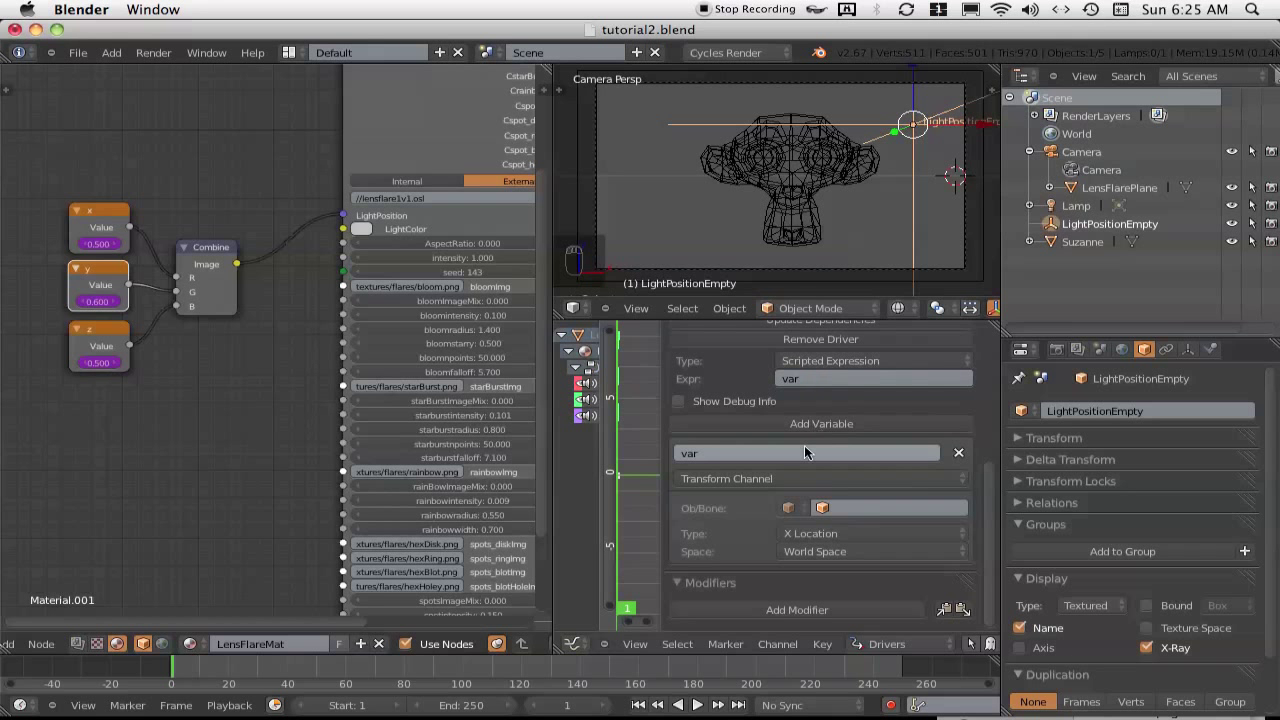
click(849, 507)
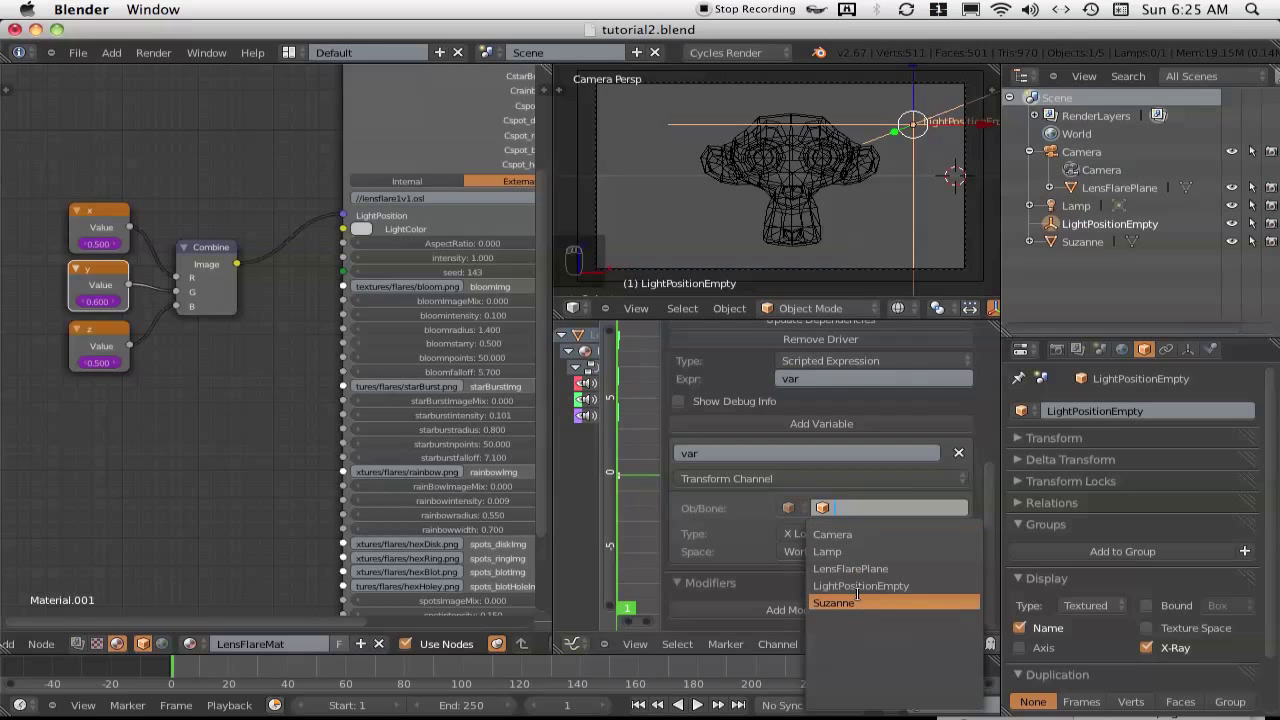
click(858, 588)
click(836, 533)
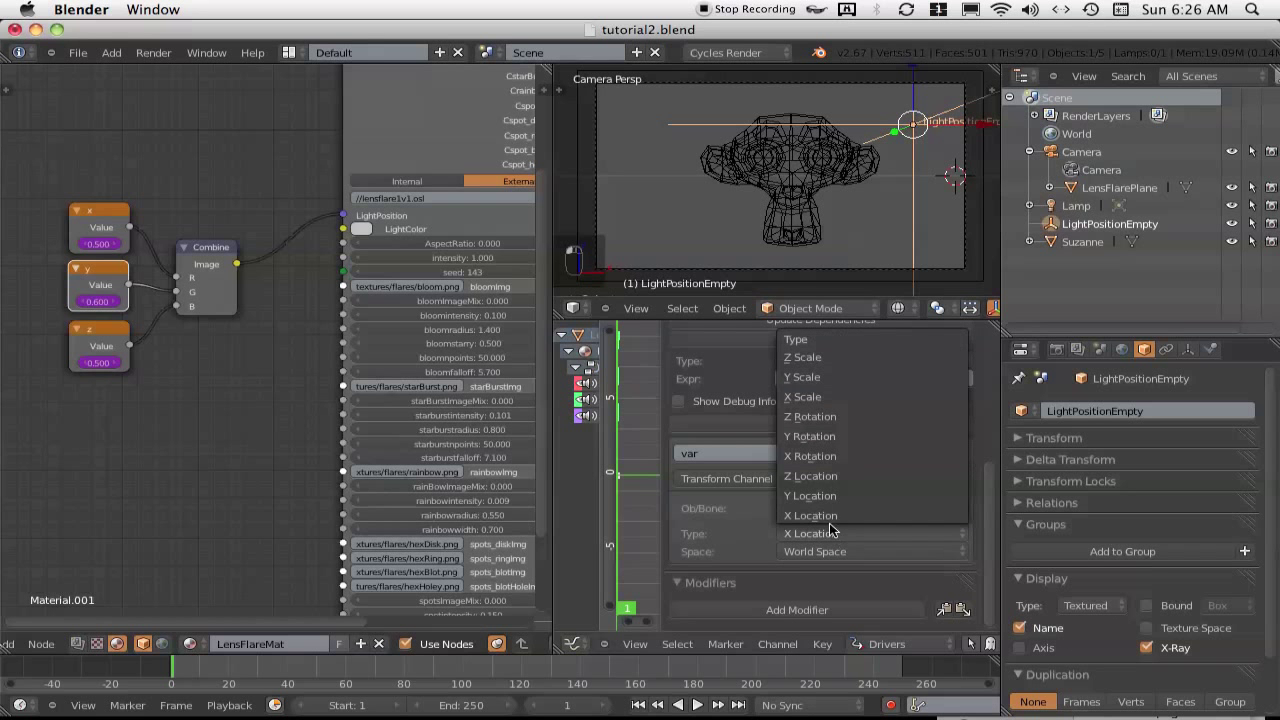
click(823, 498)
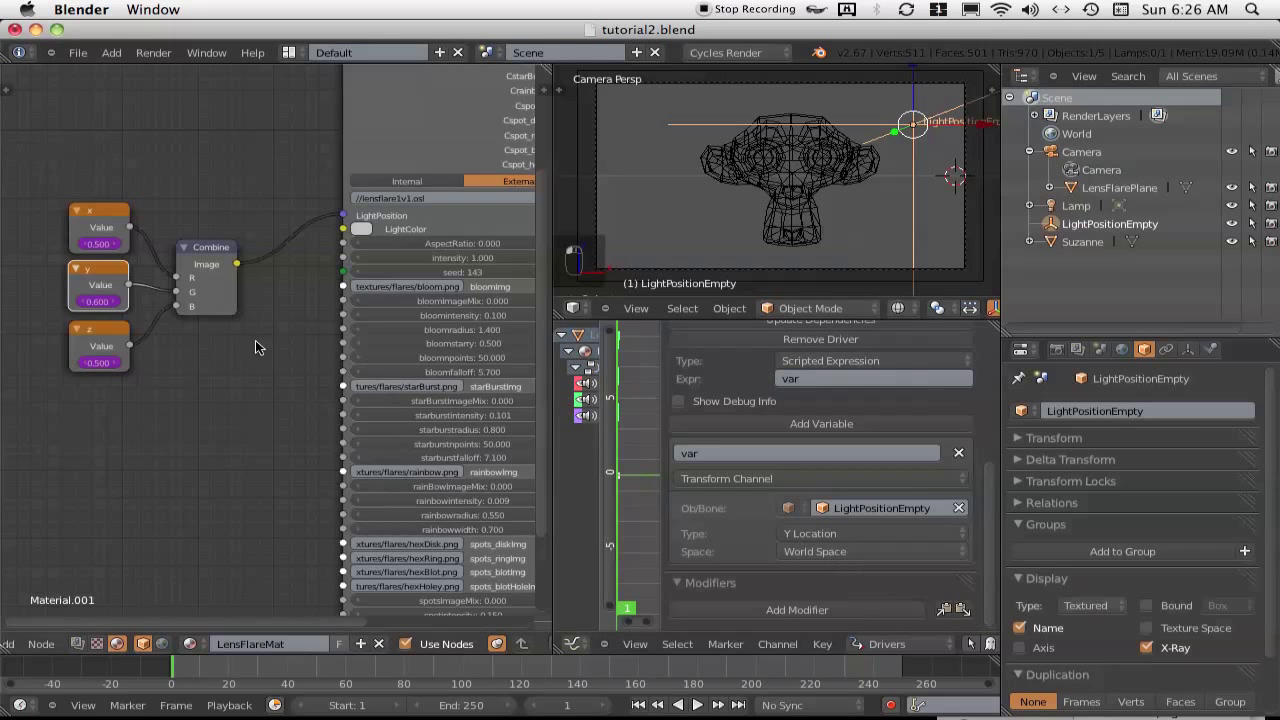
Set the z node's driver expression to var and target LightPositionEmpty's Z Location
click(97, 335)
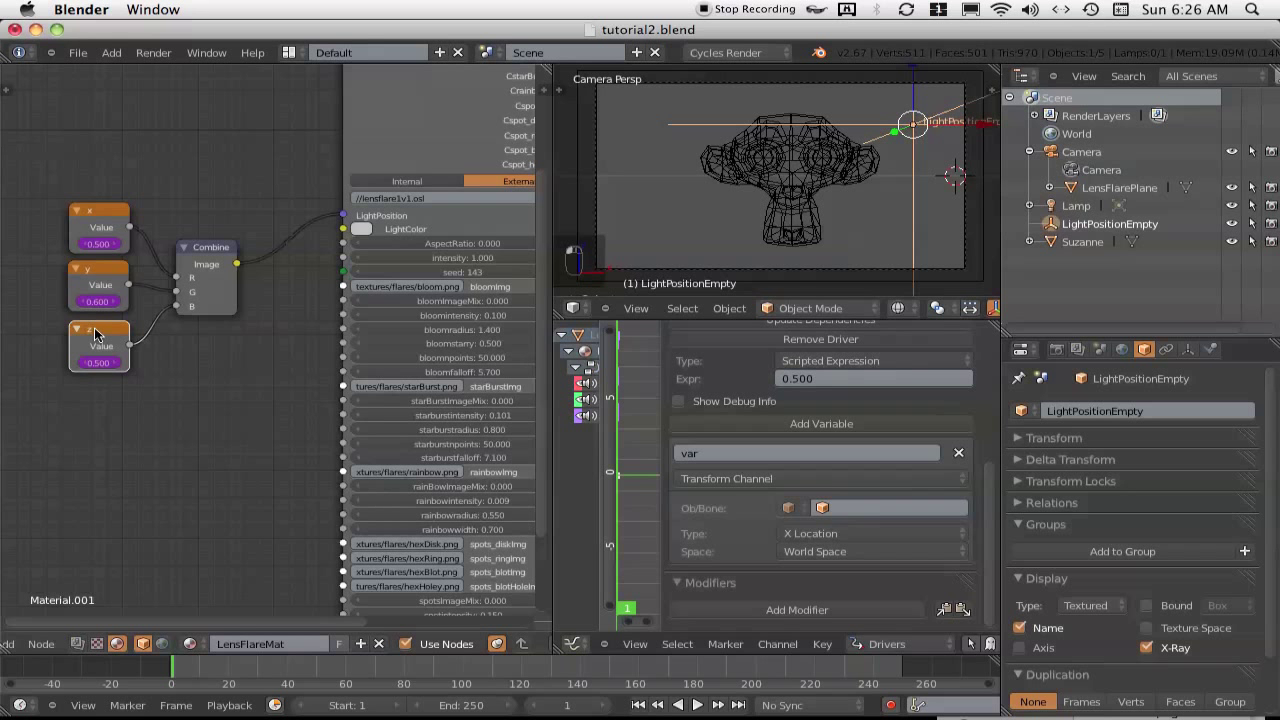
click(821, 378)
text(var)
key(Return)
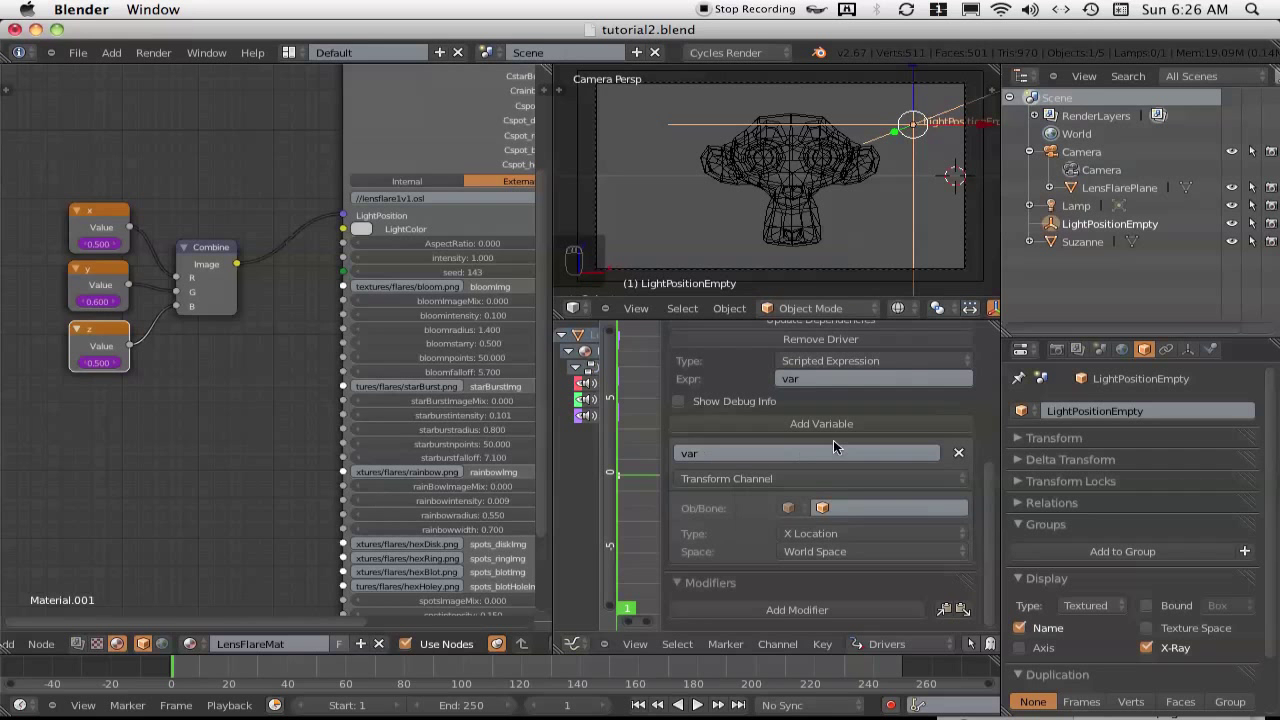
click(847, 510)
click(858, 584)
click(853, 536)
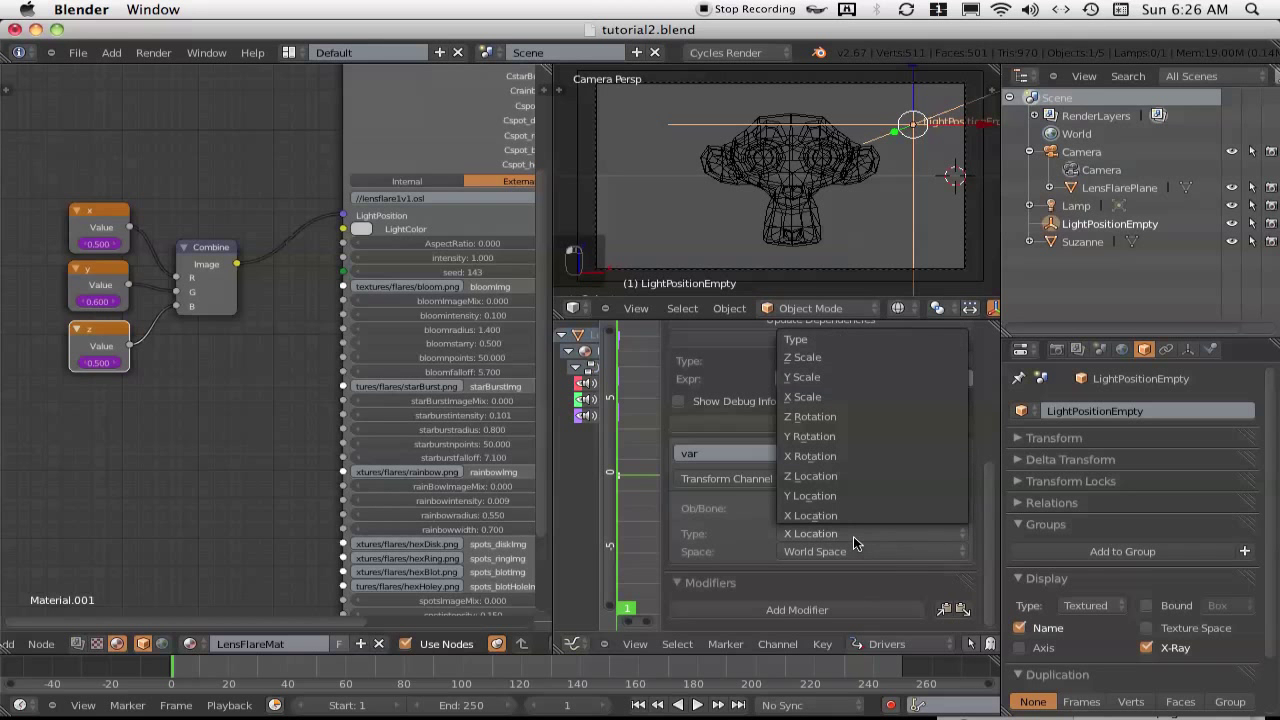
click(836, 475)
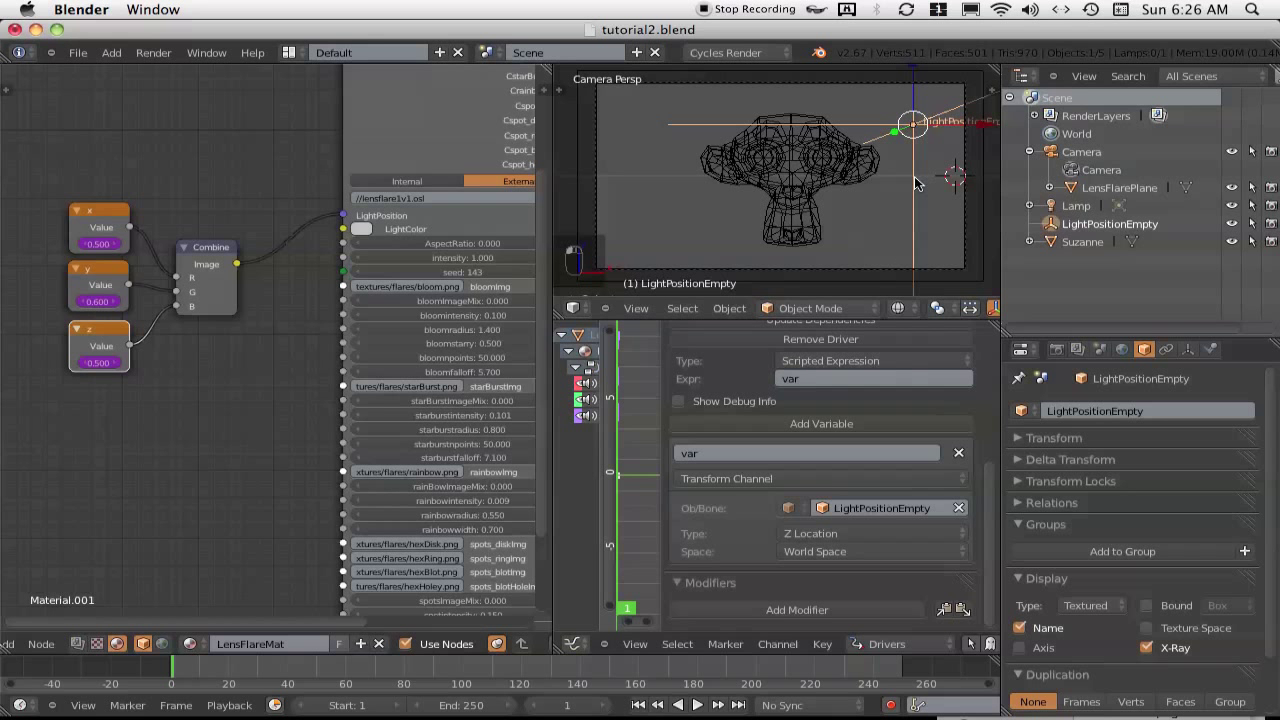
Move LightPositionEmpty around the camera view to test the drivers, leaving it just right of Suzanne's head near ear height
key(g)
click(816, 191)
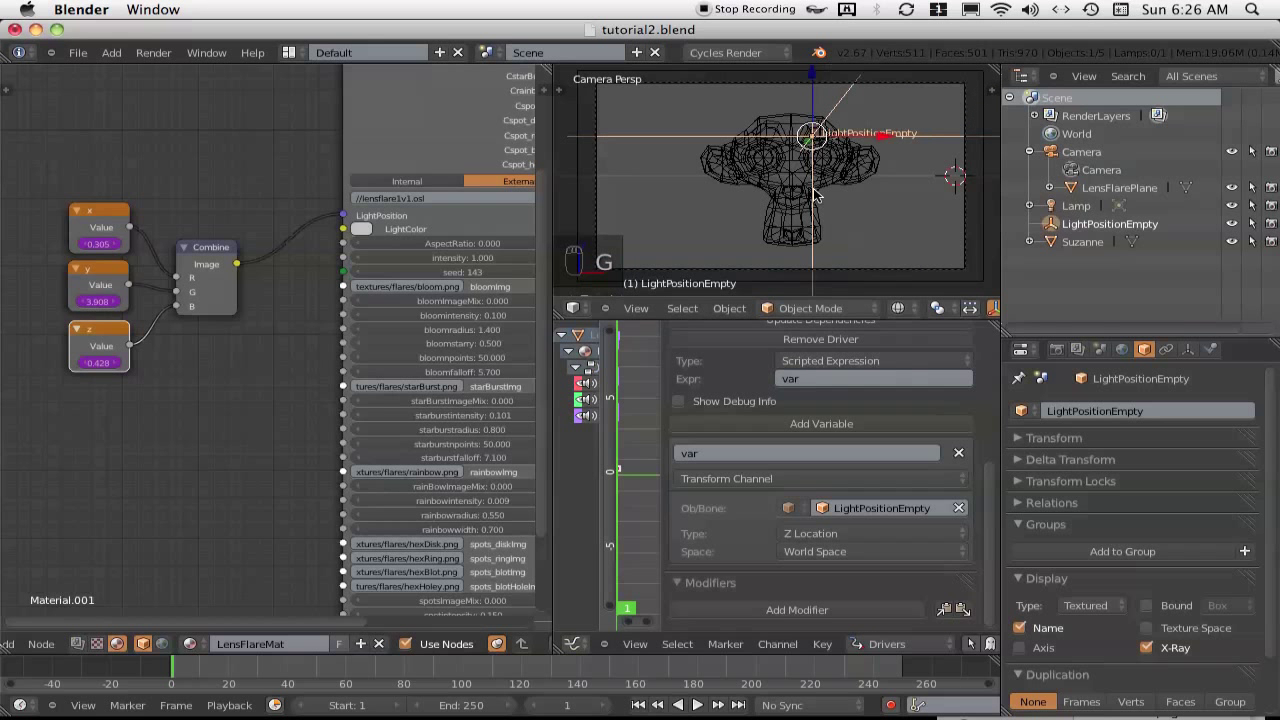
key(g)
click(898, 191)
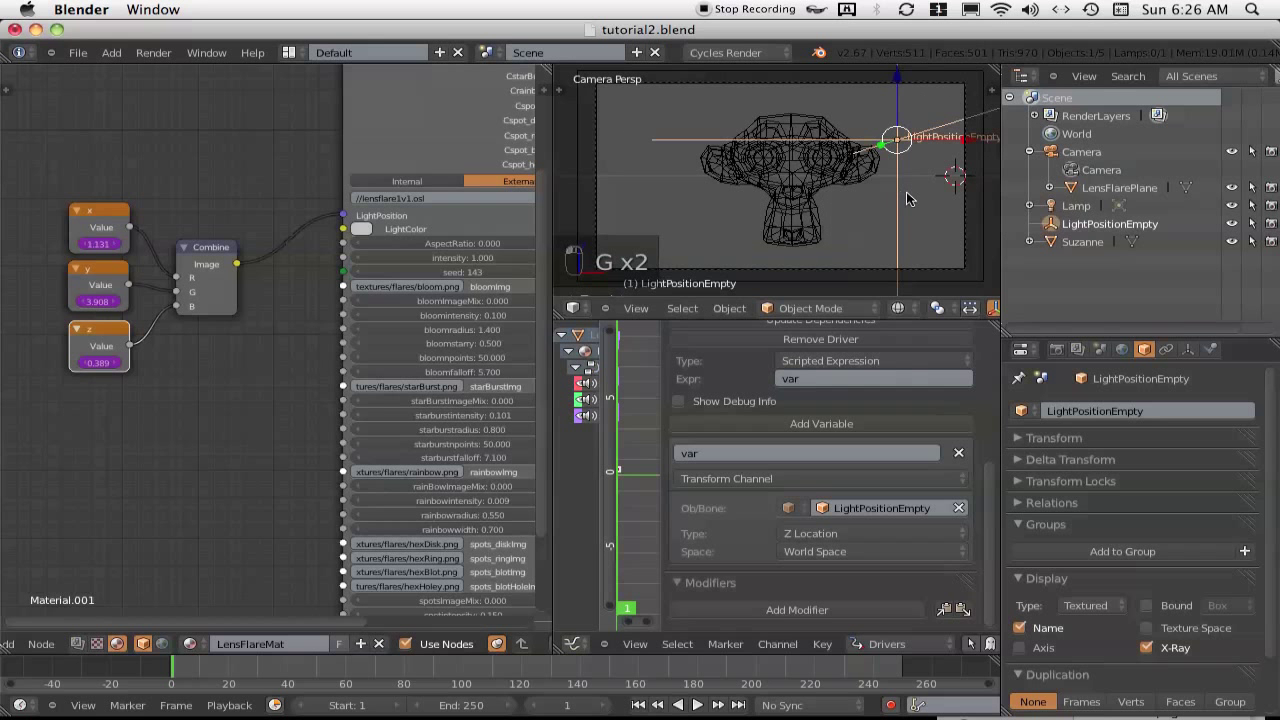
key(g)
click(716, 180)
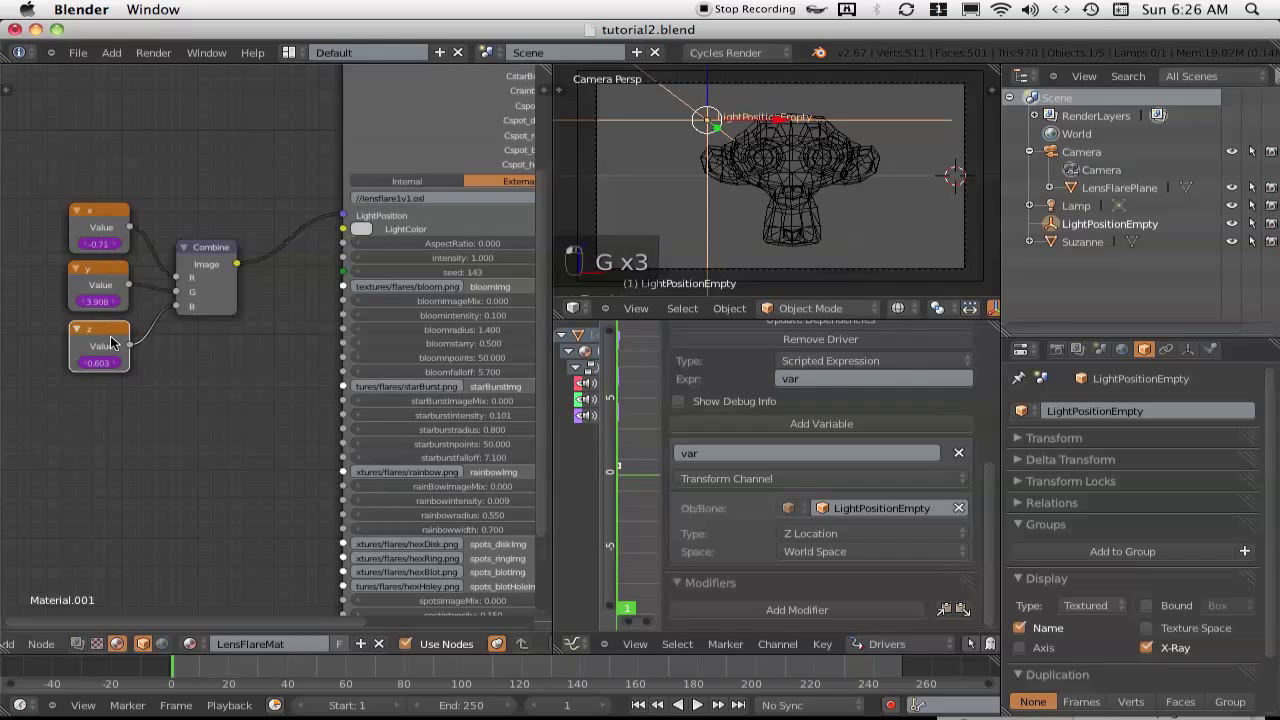
key(g)
click(928, 142)
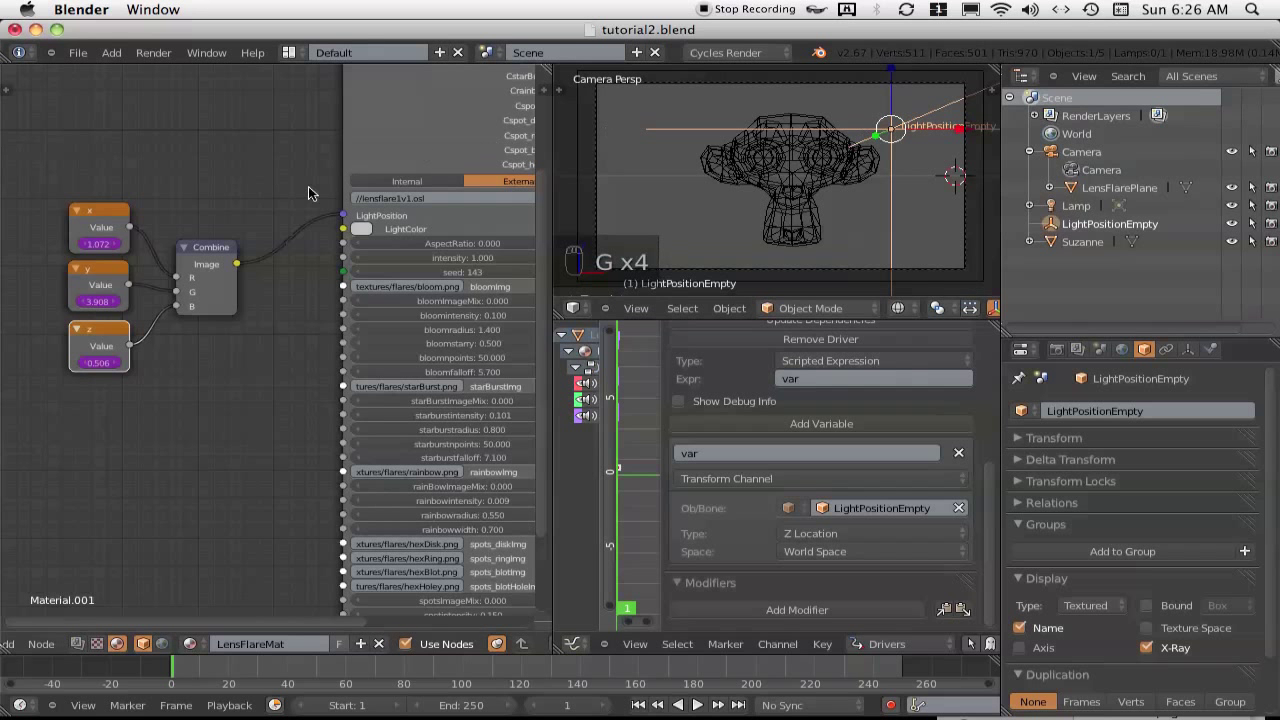
Move the Combine node up and closer to the lens flare script node's LightPosition input
click(230, 246)
drag(230, 246, 284, 200)
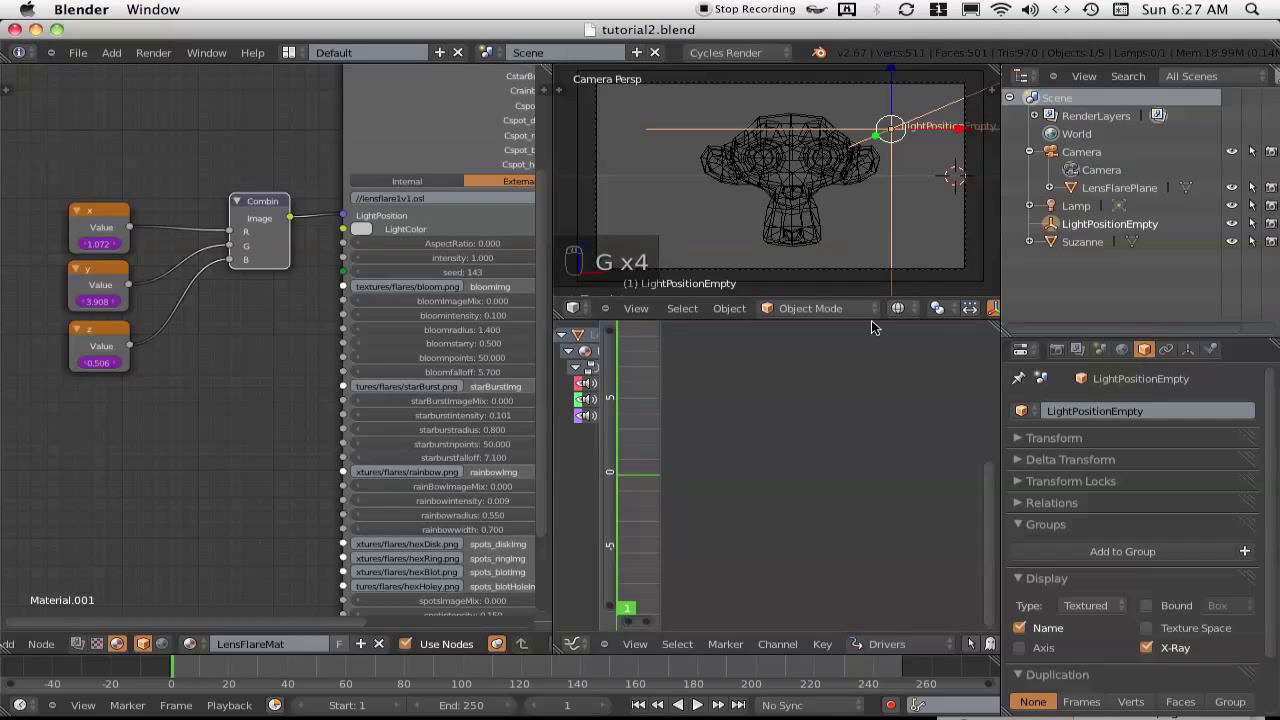
Change the Graph Editor area to a 3D View showing the camera view, and set the upper viewport's shading to Rendered
click(572, 643)
click(588, 628)
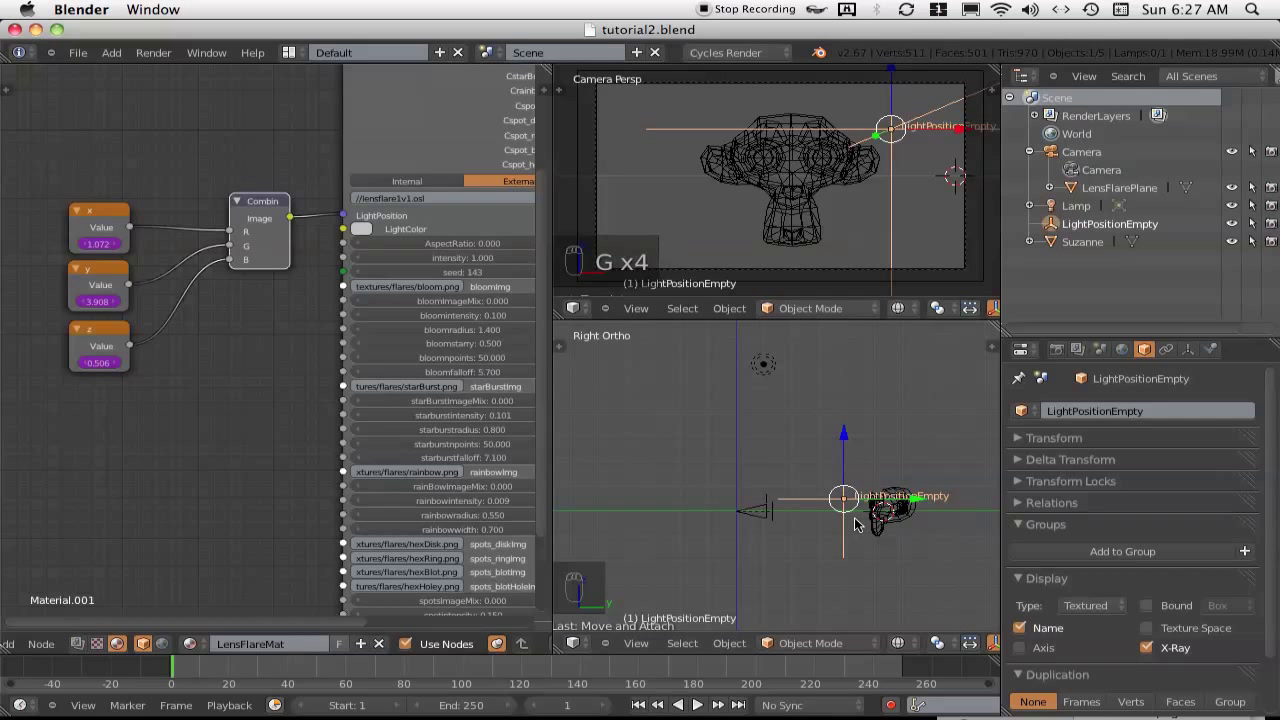
key(KP_0)
click(897, 308)
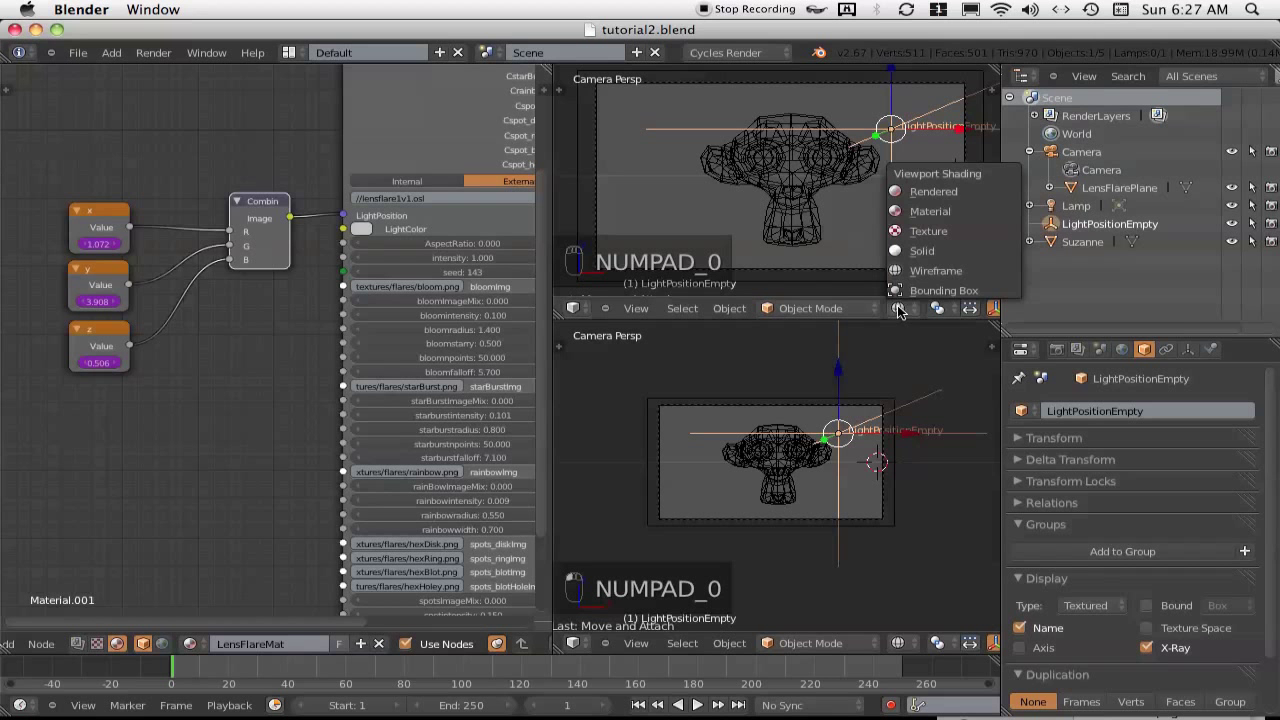
click(930, 192)
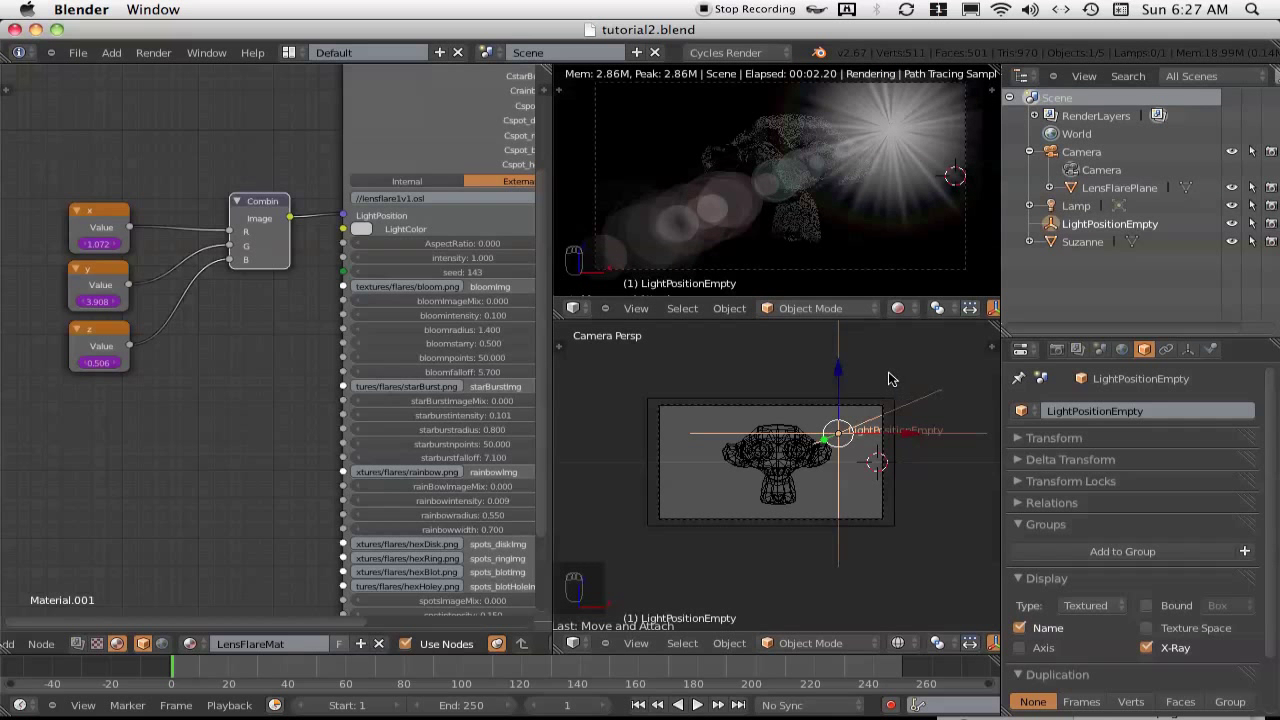
Move LightPositionEmpty around the lower camera view to test the rendered flare, ending just above and right of Suzanne's head
key(g)
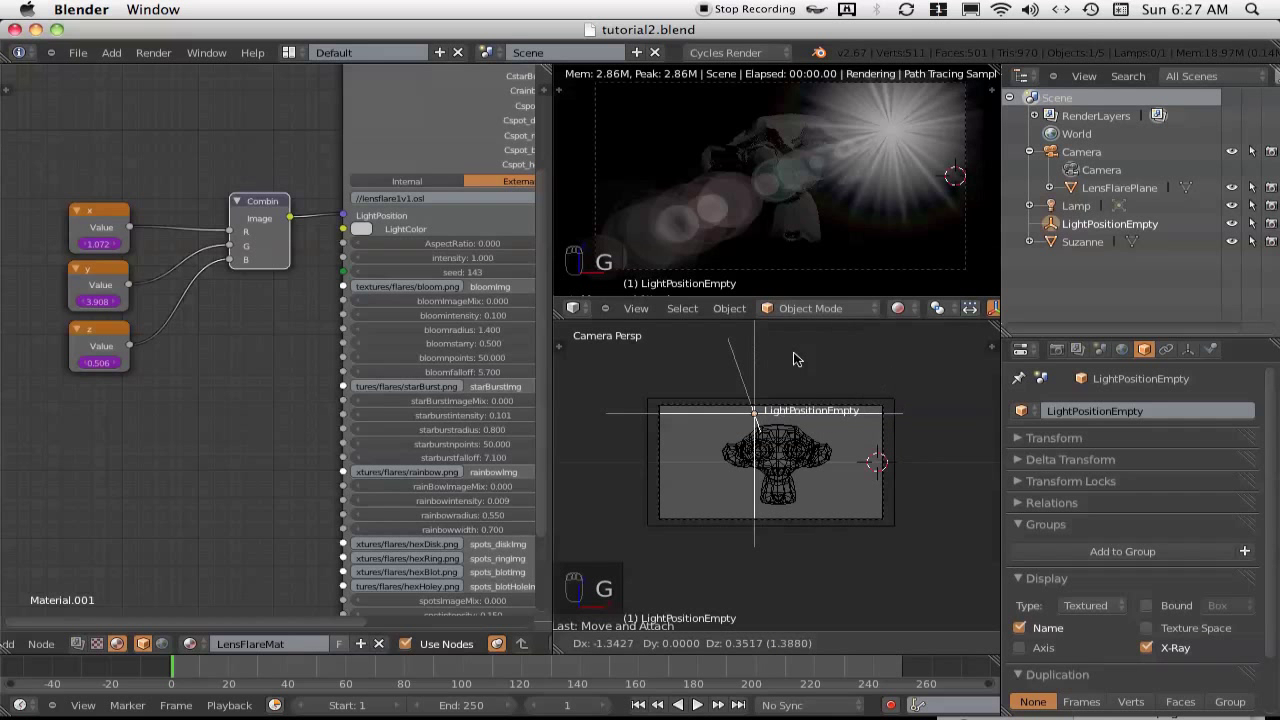
click(793, 359)
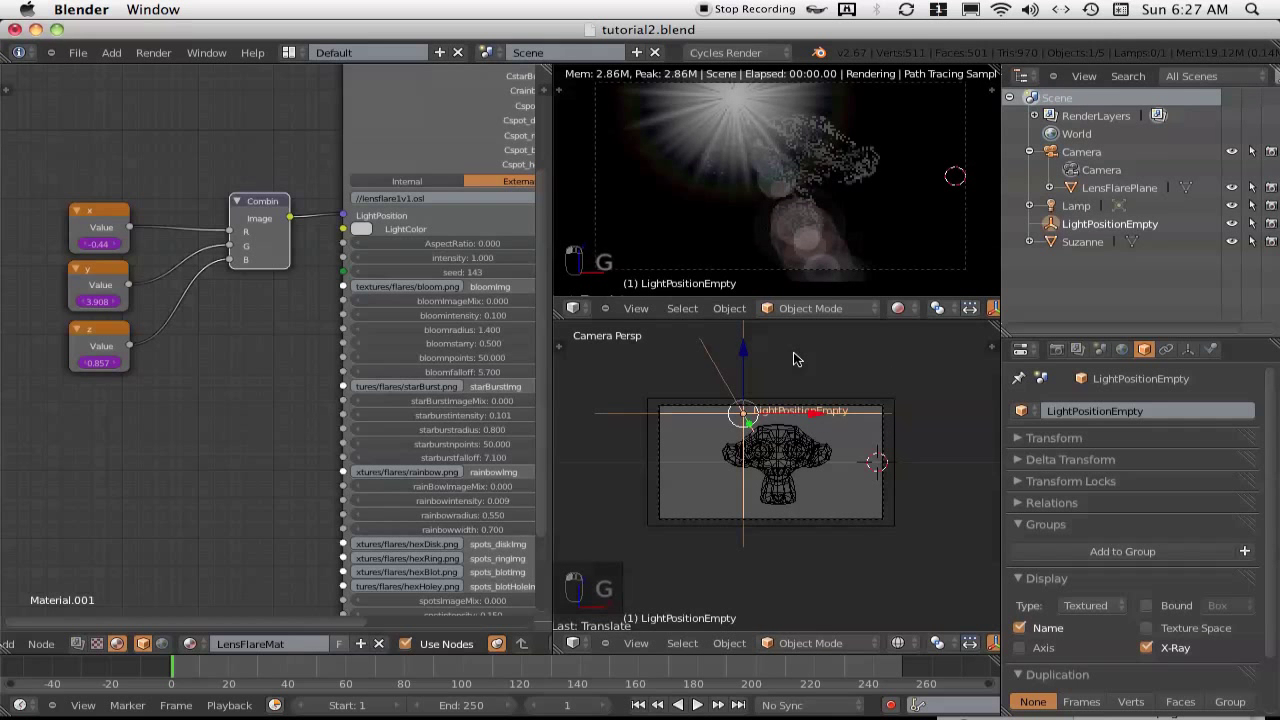
key(g)
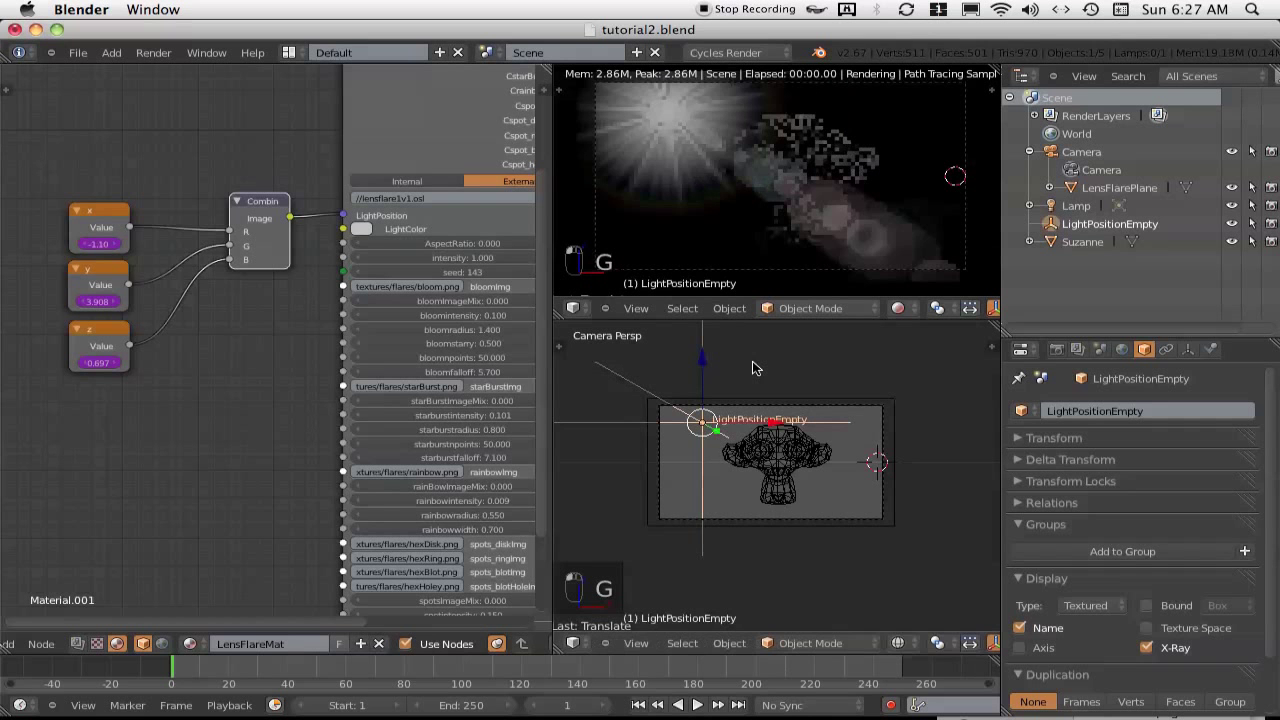
key(g)
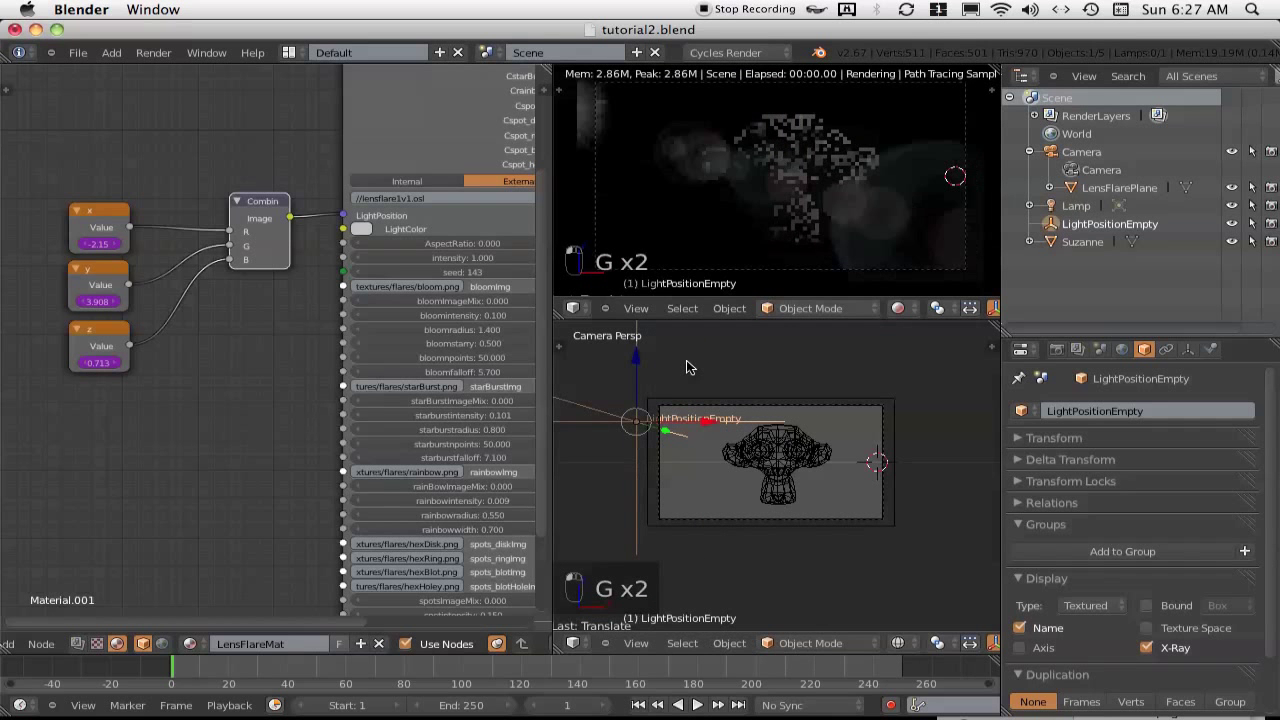
key(g)
key(g)
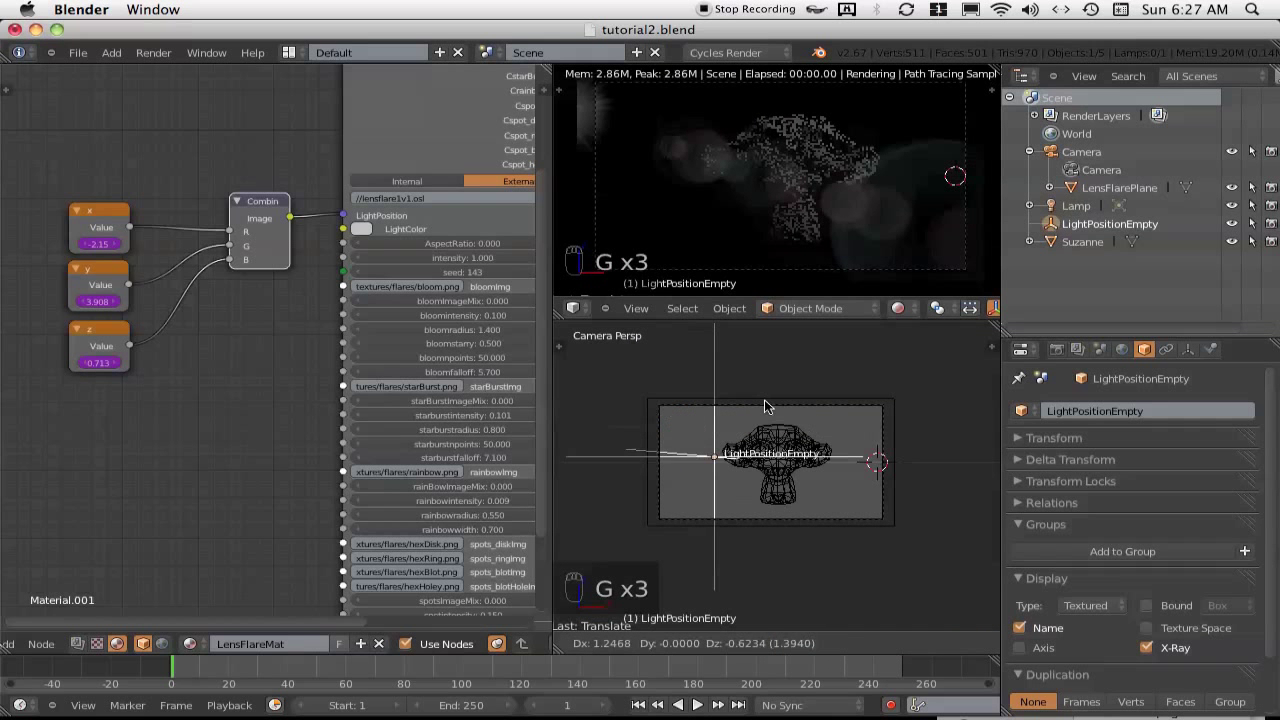
click(881, 370)
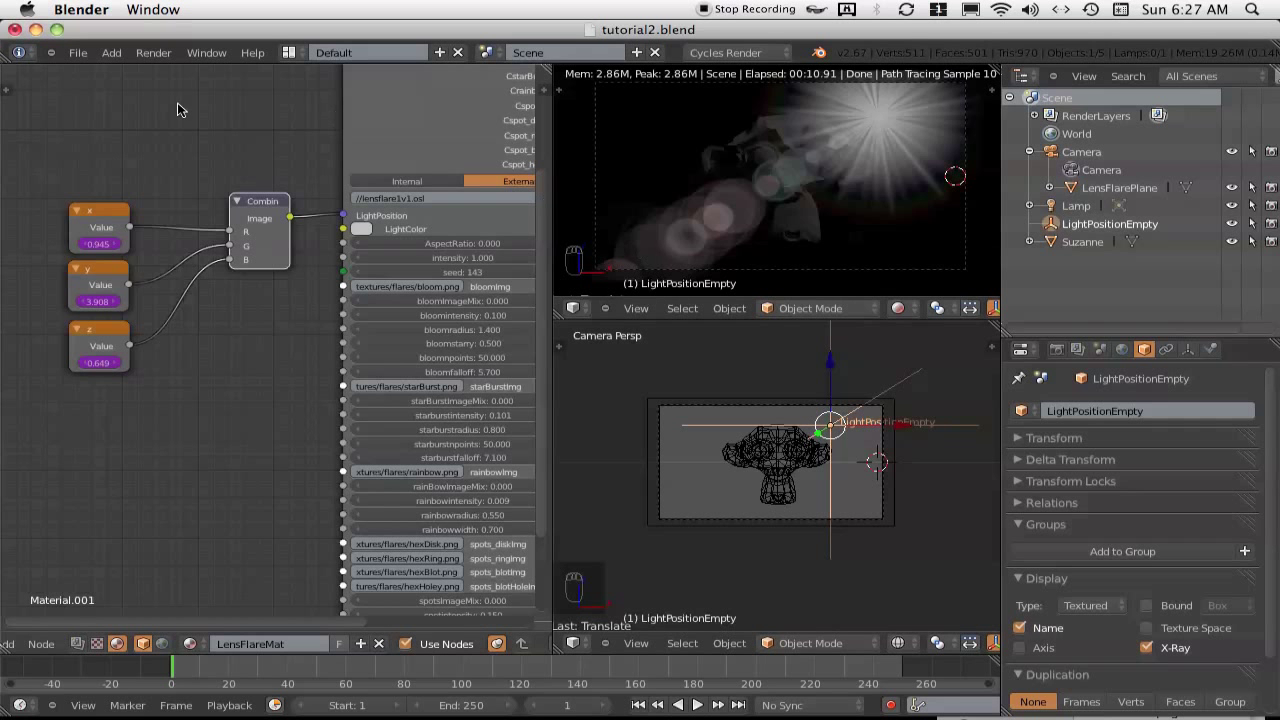
Save tutorial2.blend and start a test render of the current frame, closing the render window once part of the flare has rendered
click(77, 52)
click(80, 208)
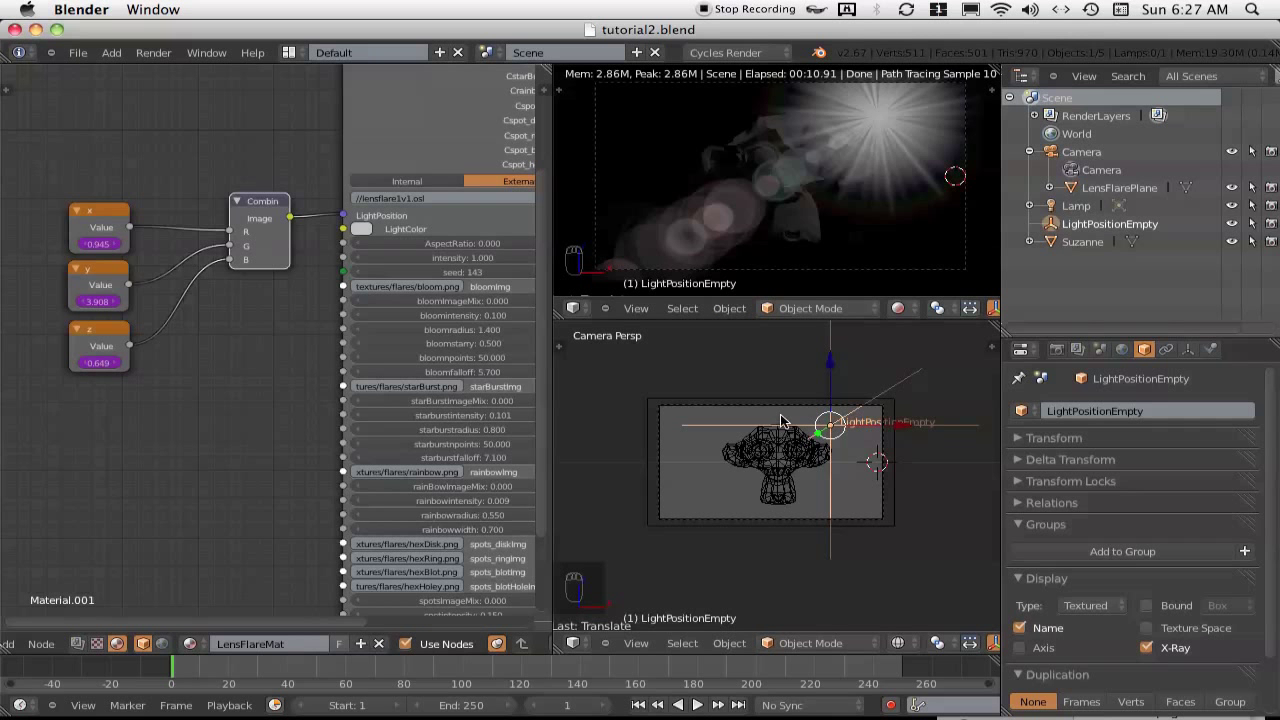
key(F12)
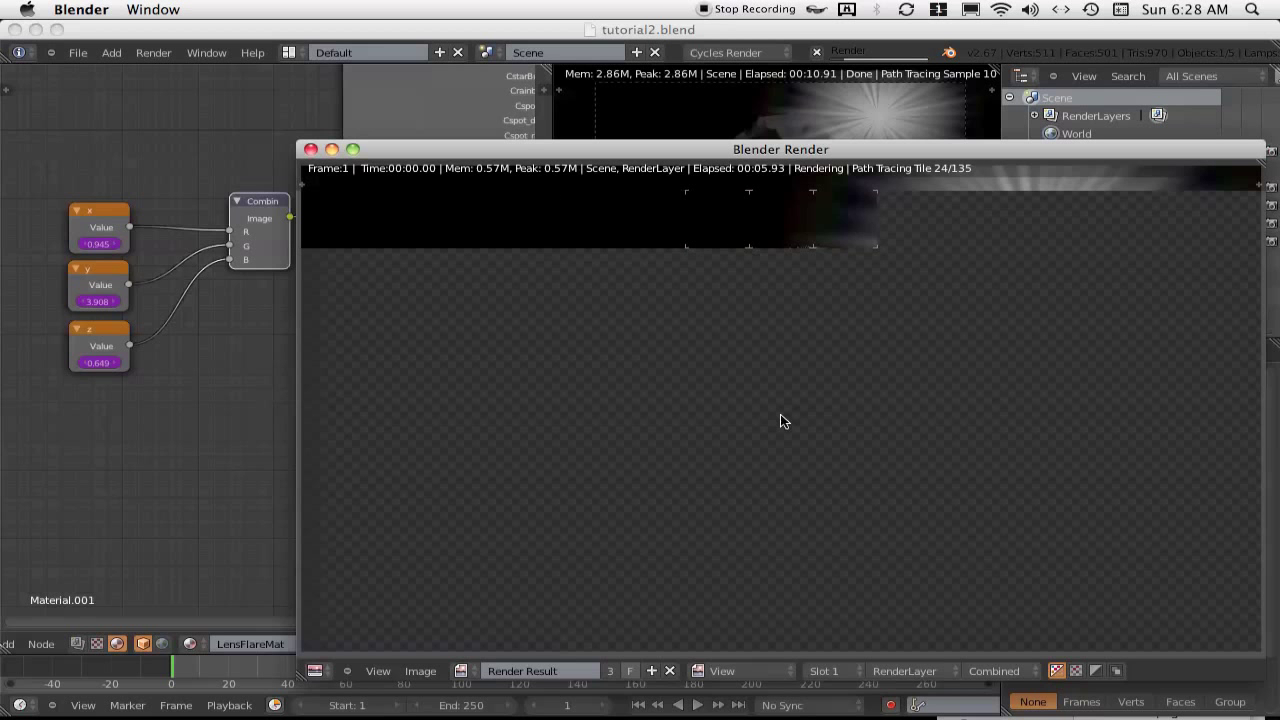
drag(1003, 150, 903, 111)
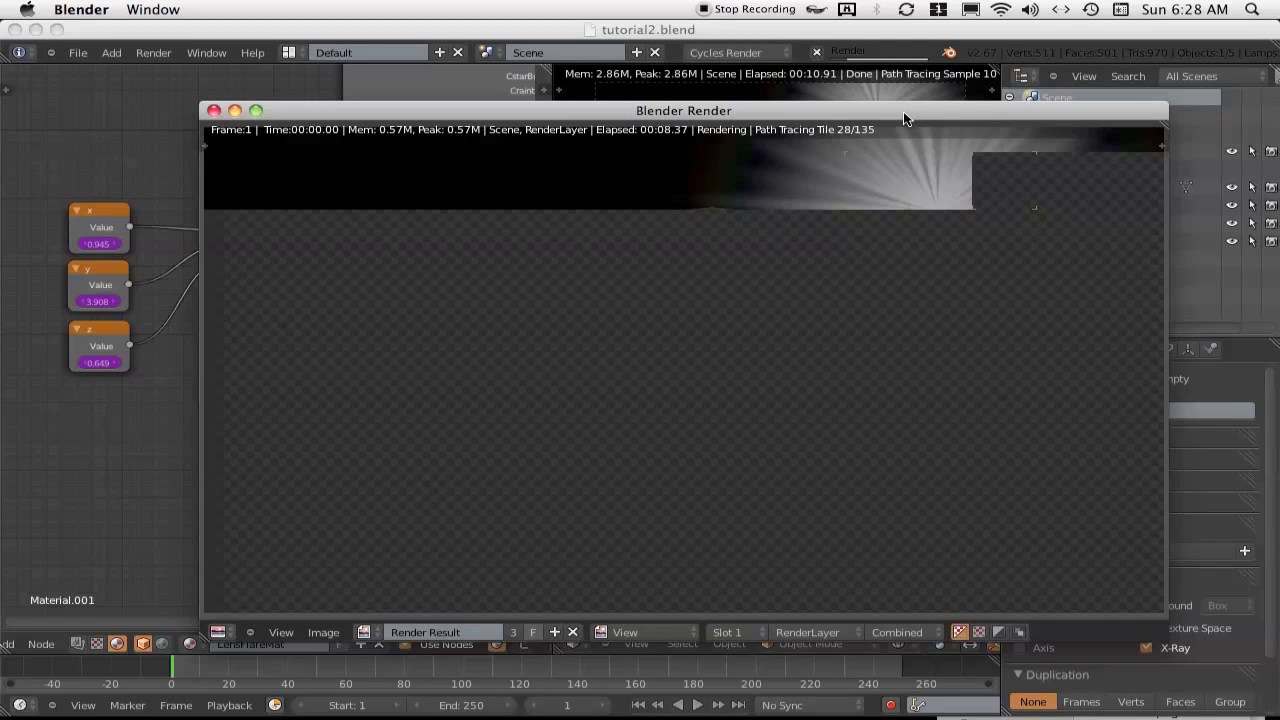
click(214, 112)
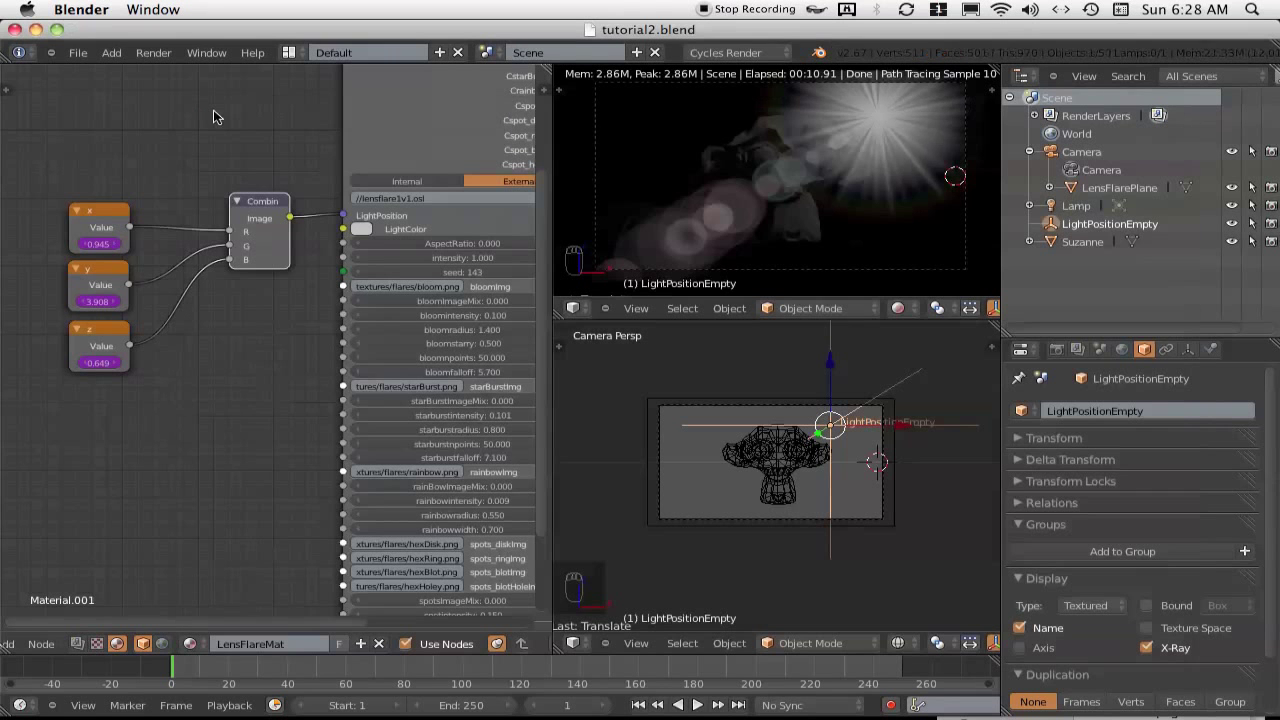
Set the Cycles preview samples to 1 in the scene's sampling settings
click(1057, 350)
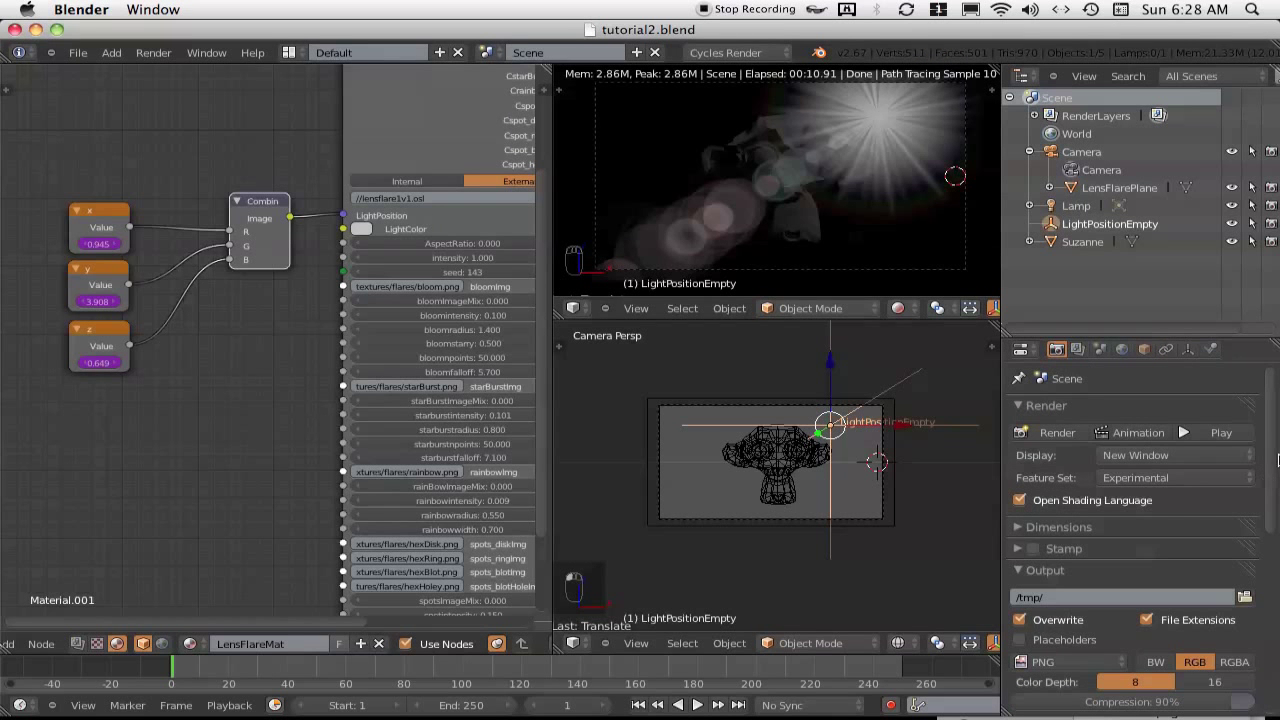
scroll(1275, 455, down, 8)
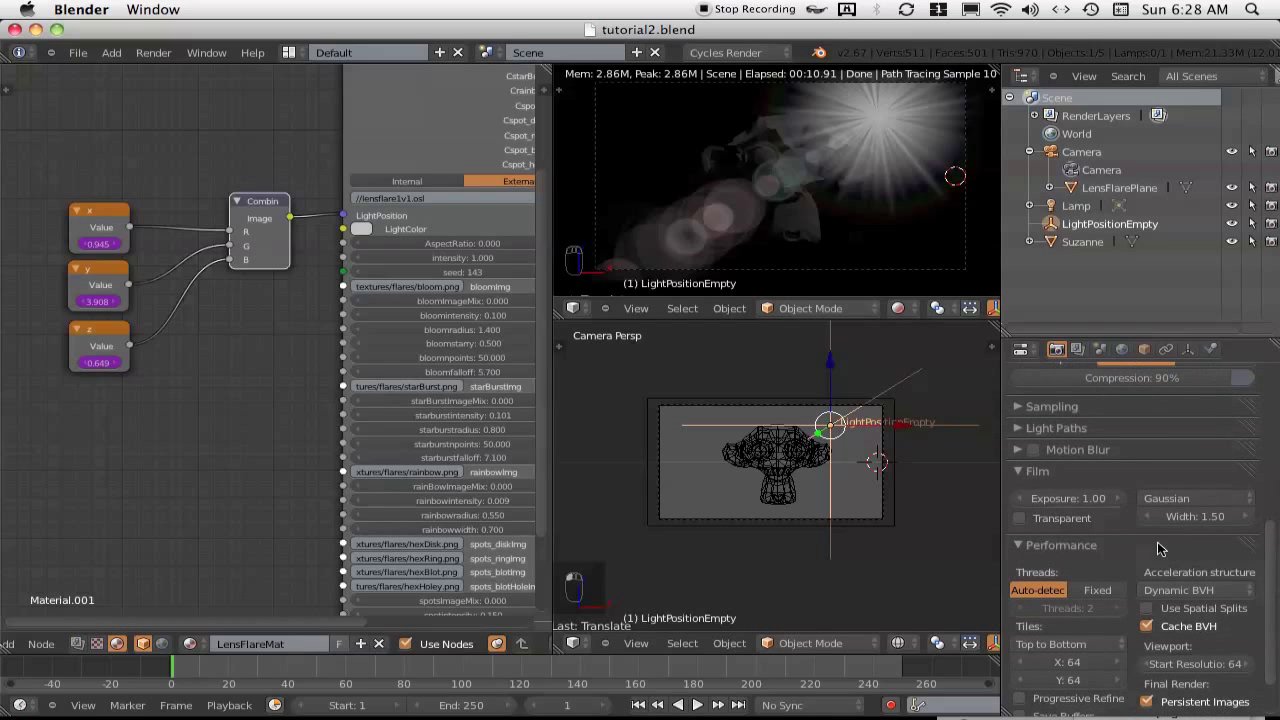
click(1015, 407)
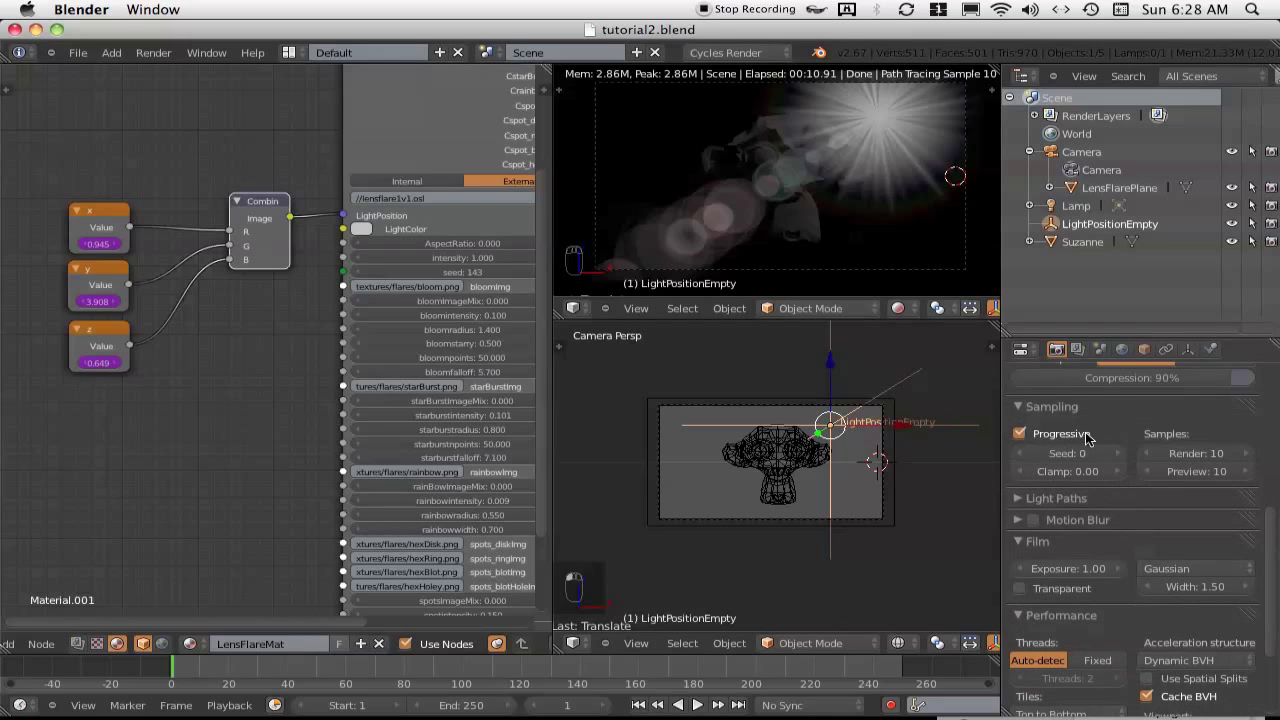
click(1203, 474)
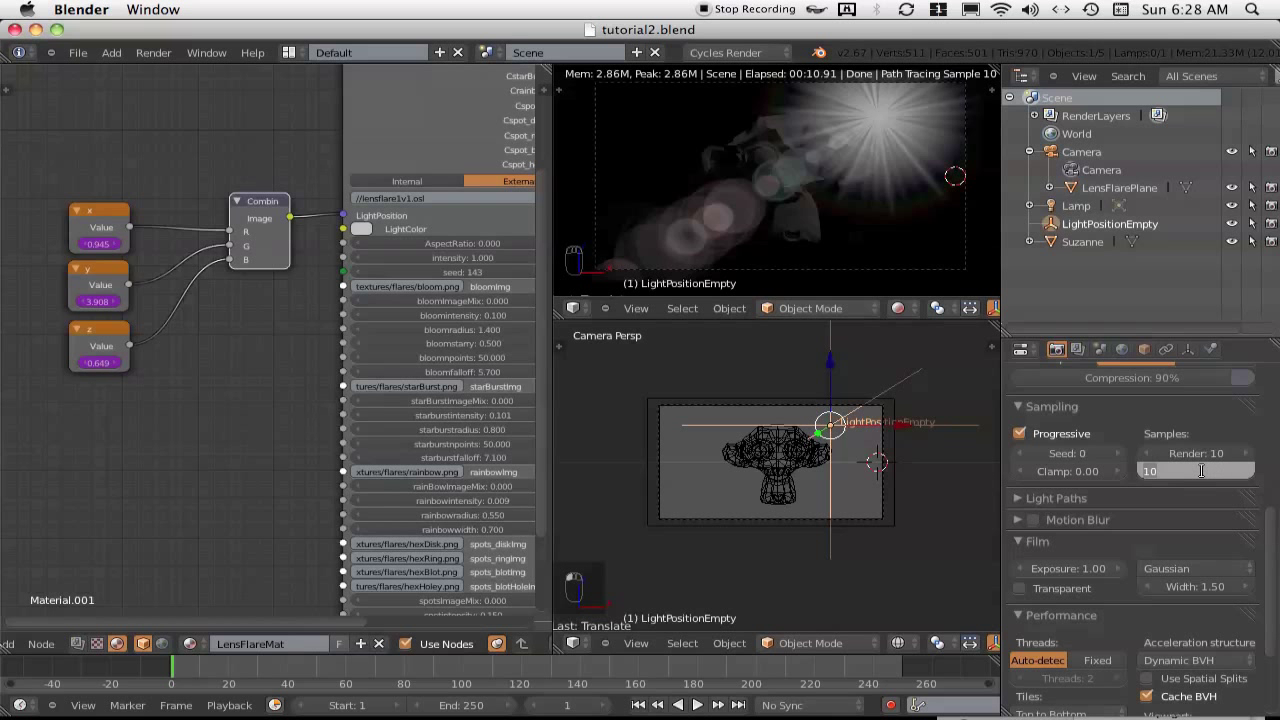
text(1)
key(Return)
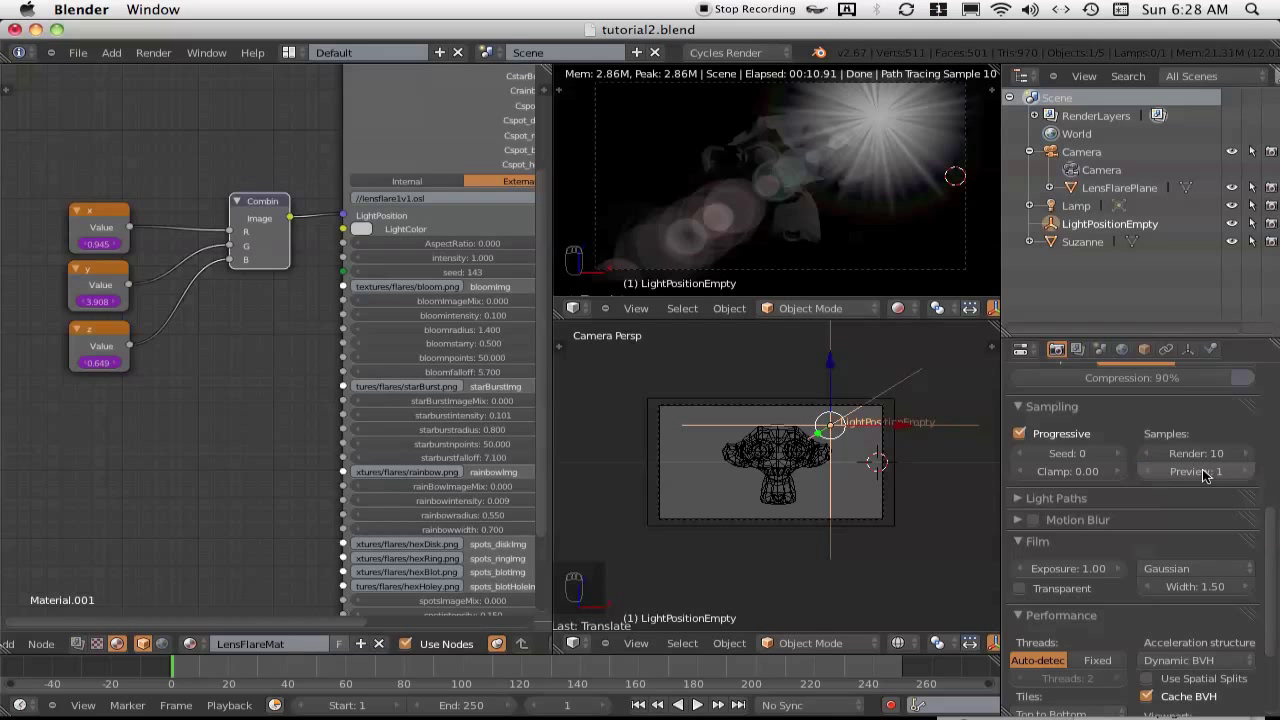
Save the file and move LightPositionEmpty above and left of Suzanne's head to test the preview
key(ctrl+s)
click(220, 186)
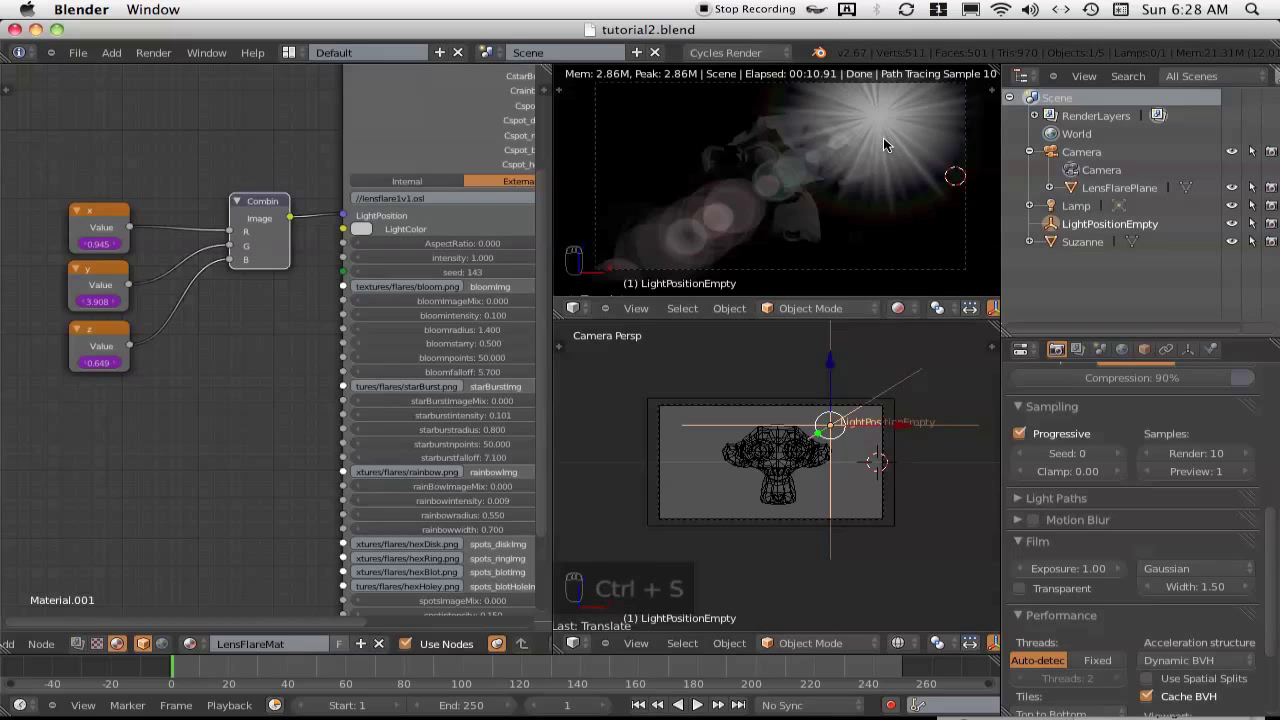
key(g)
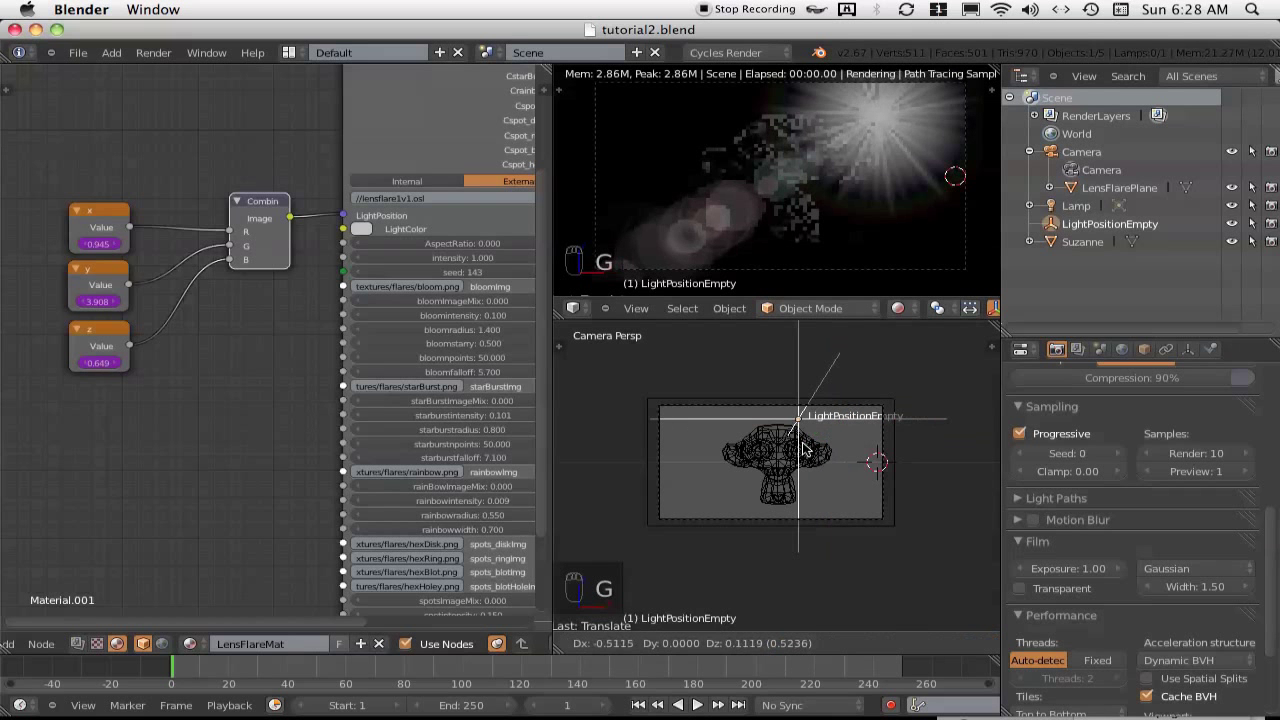
click(735, 467)
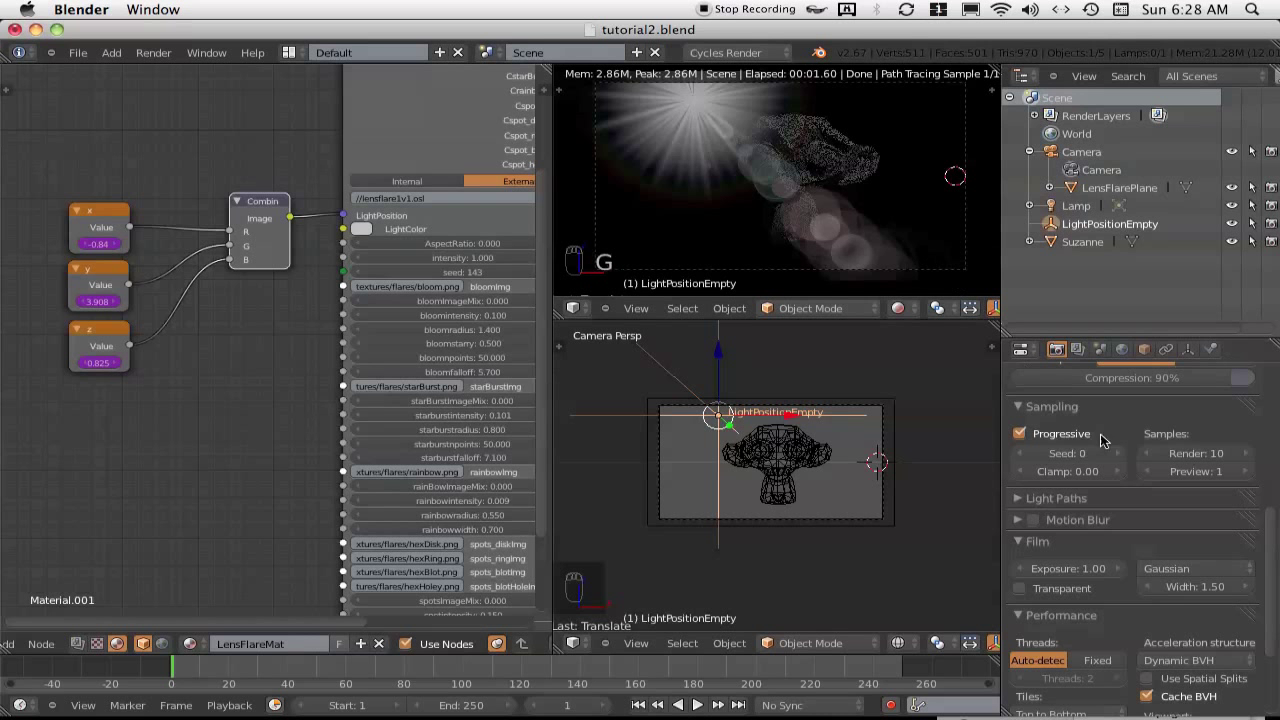
Set the preview samples to 100 and move LightPositionEmpty near the upper-right corner of the camera frame
click(1204, 471)
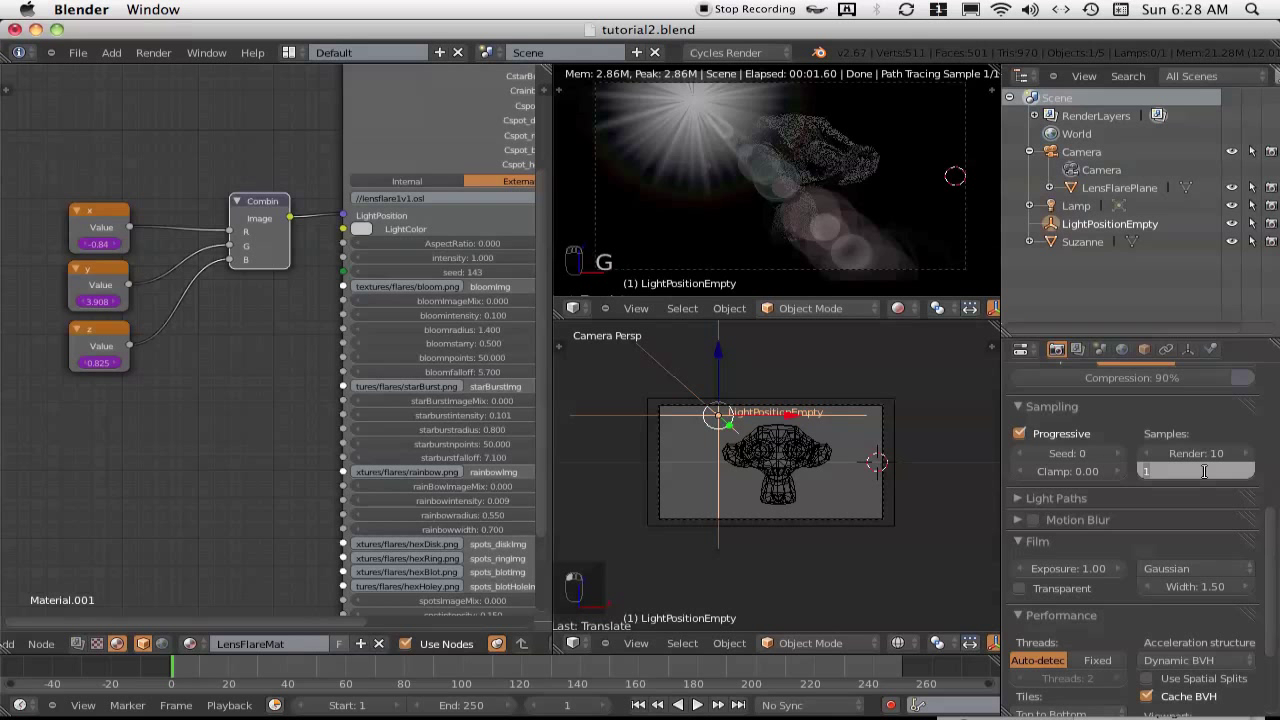
text(100)
key(Return)
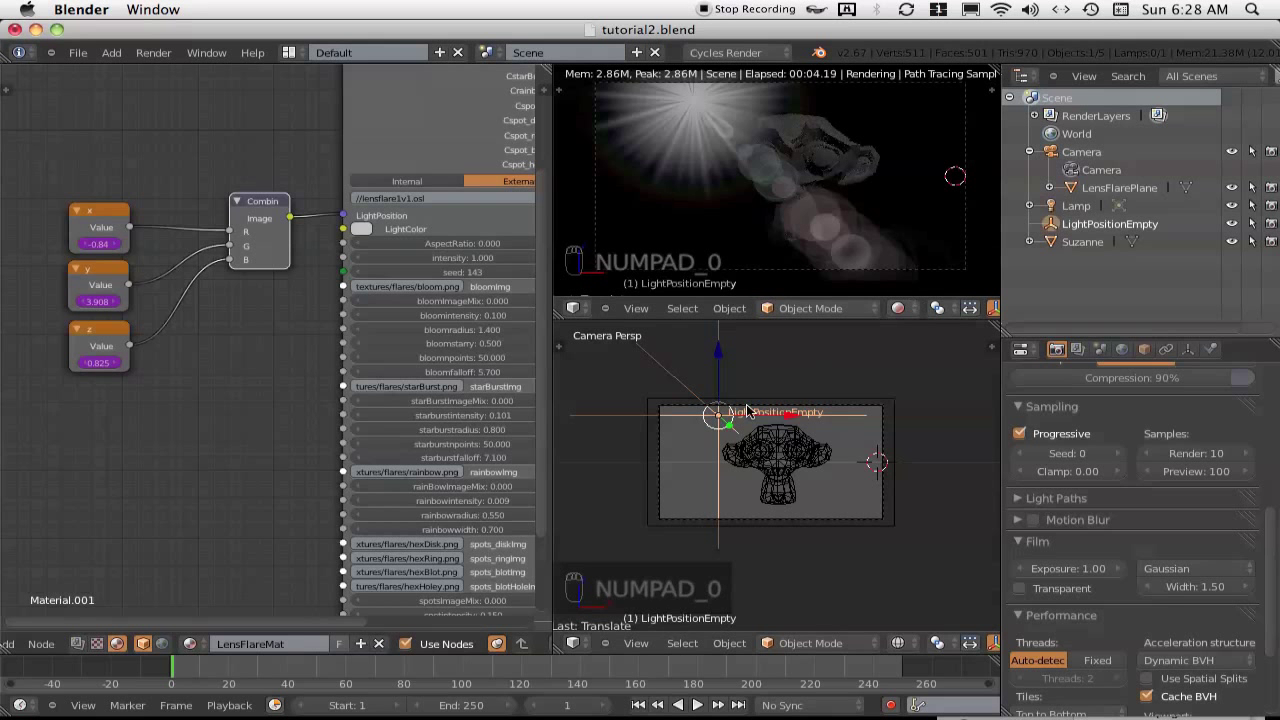
key(g)
click(871, 421)
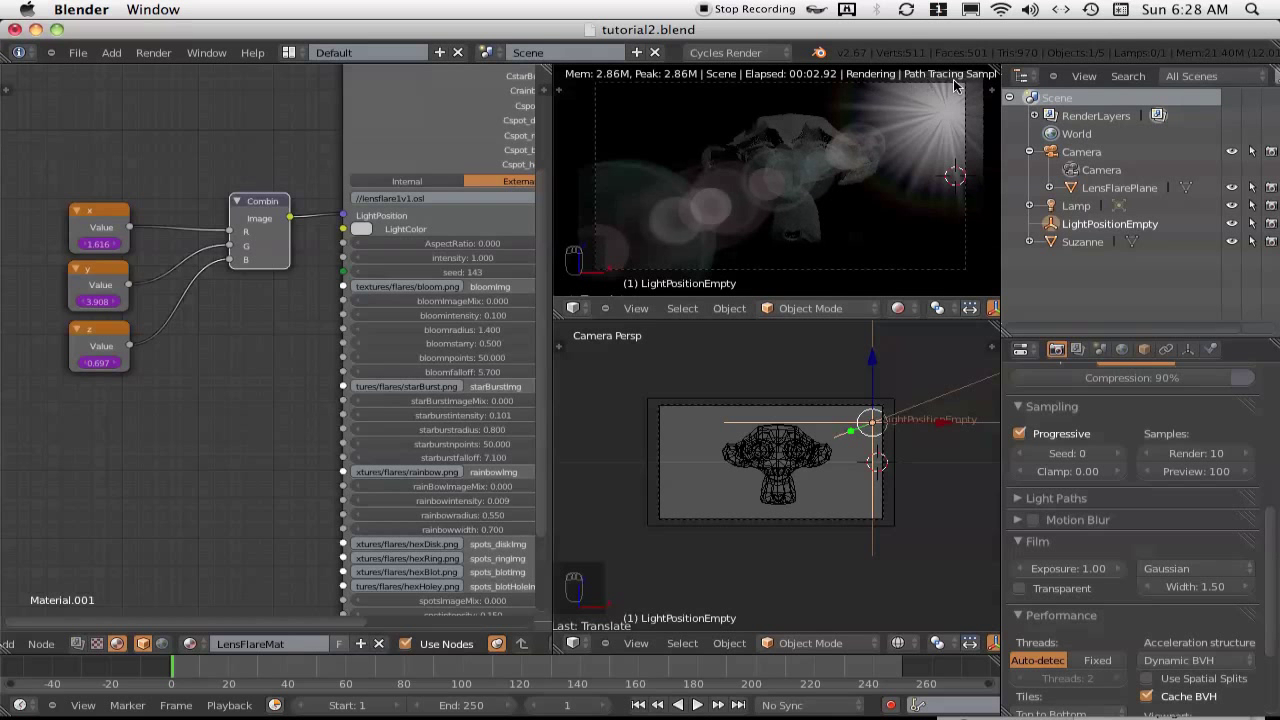
Widen the two 3D viewports by narrowing the Outliner and Properties areas
scroll(978, 84, up, 3)
scroll(978, 86, down, 2)
drag(1001, 179, 1084, 180)
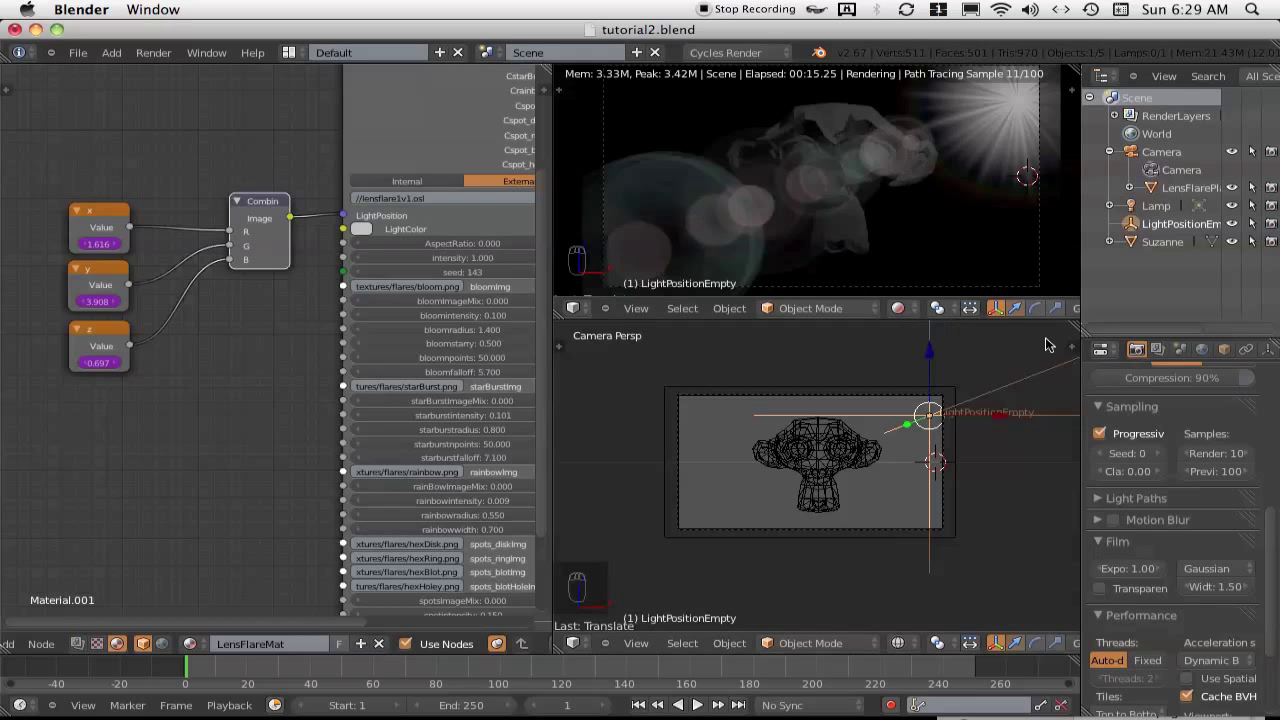
Set both the preview samples and the render samples to 1
click(1227, 472)
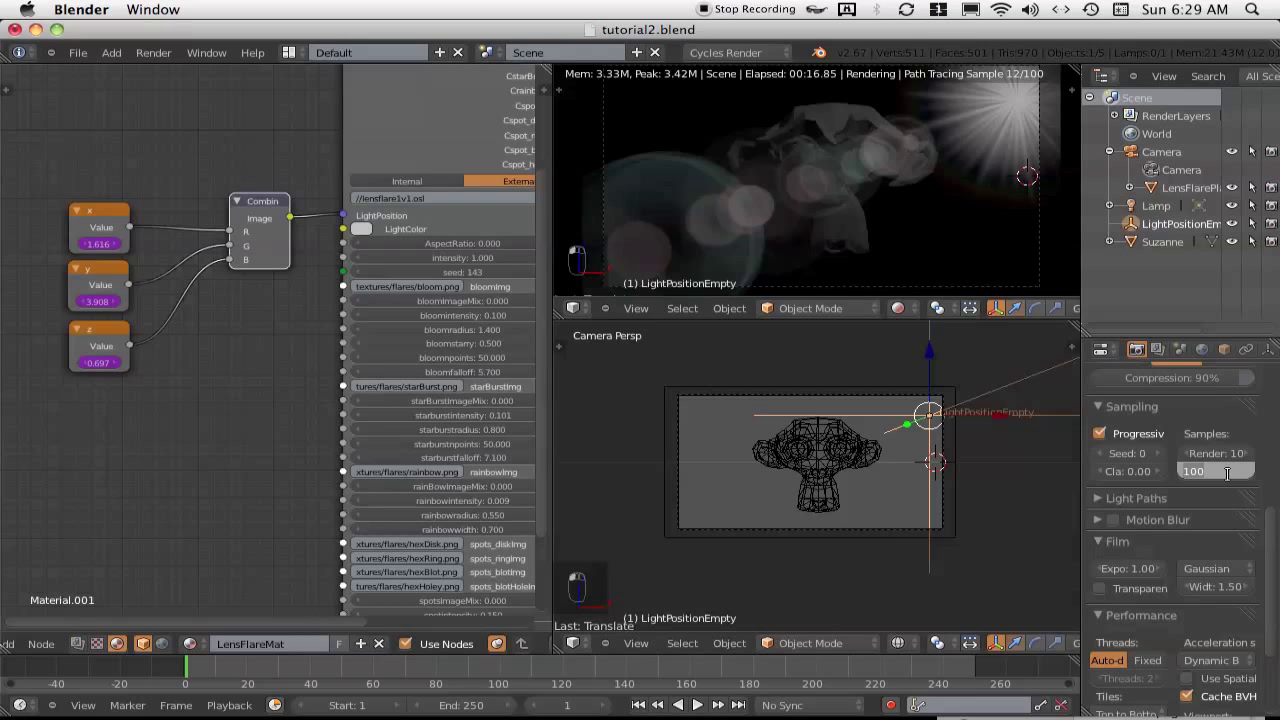
text(1)
key(Return)
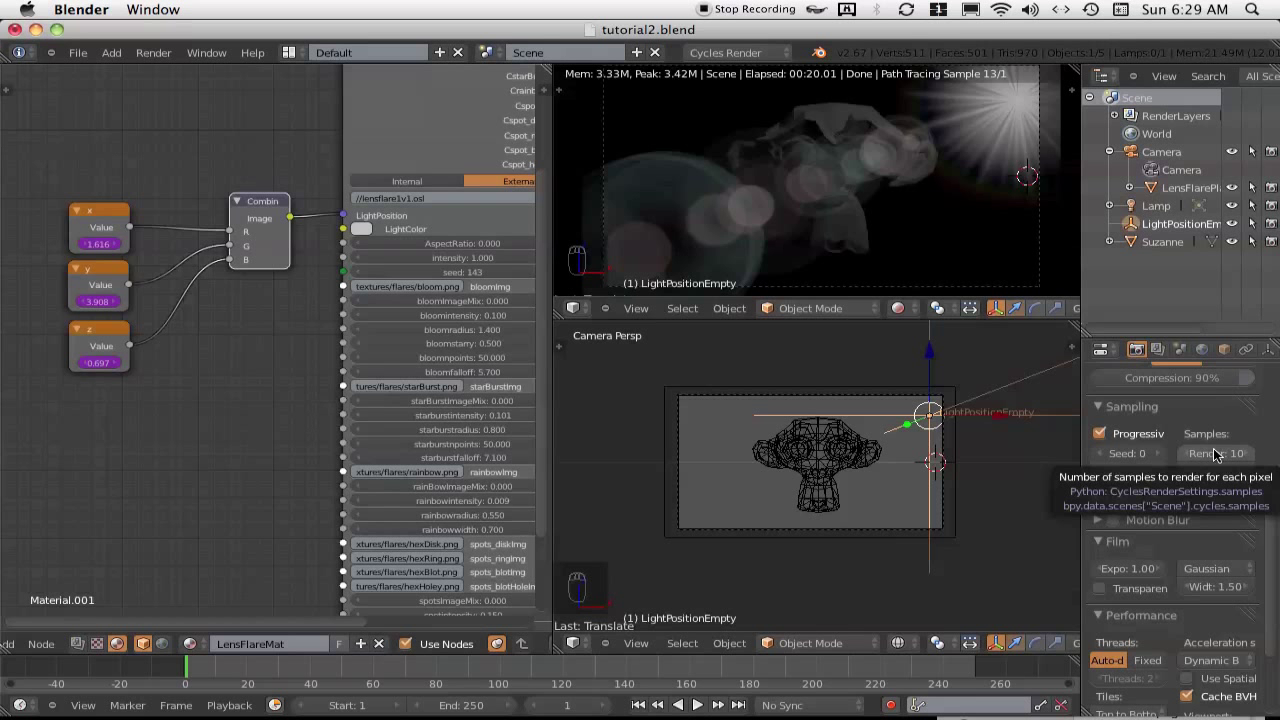
click(1215, 454)
text(1)
key(Return)
Render the current frame to check the lens flare, close the render window, and save the file
key(F12)
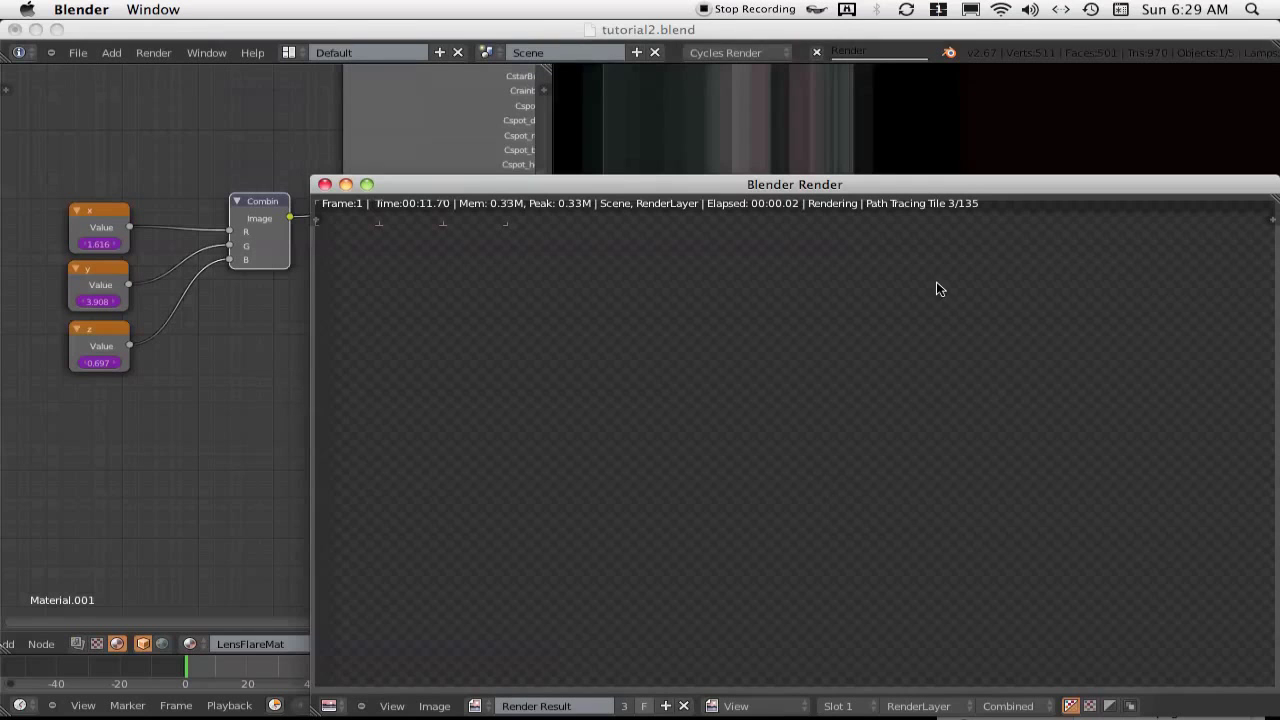
drag(946, 190, 857, 103)
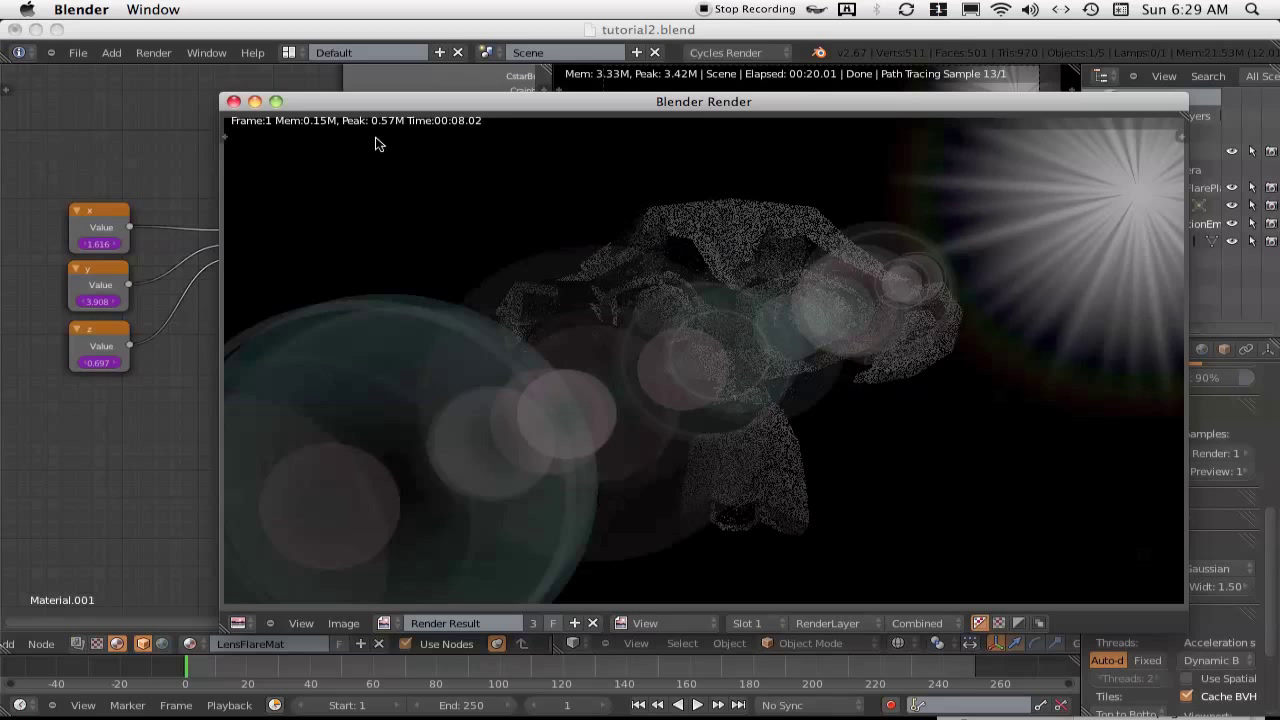
click(233, 102)
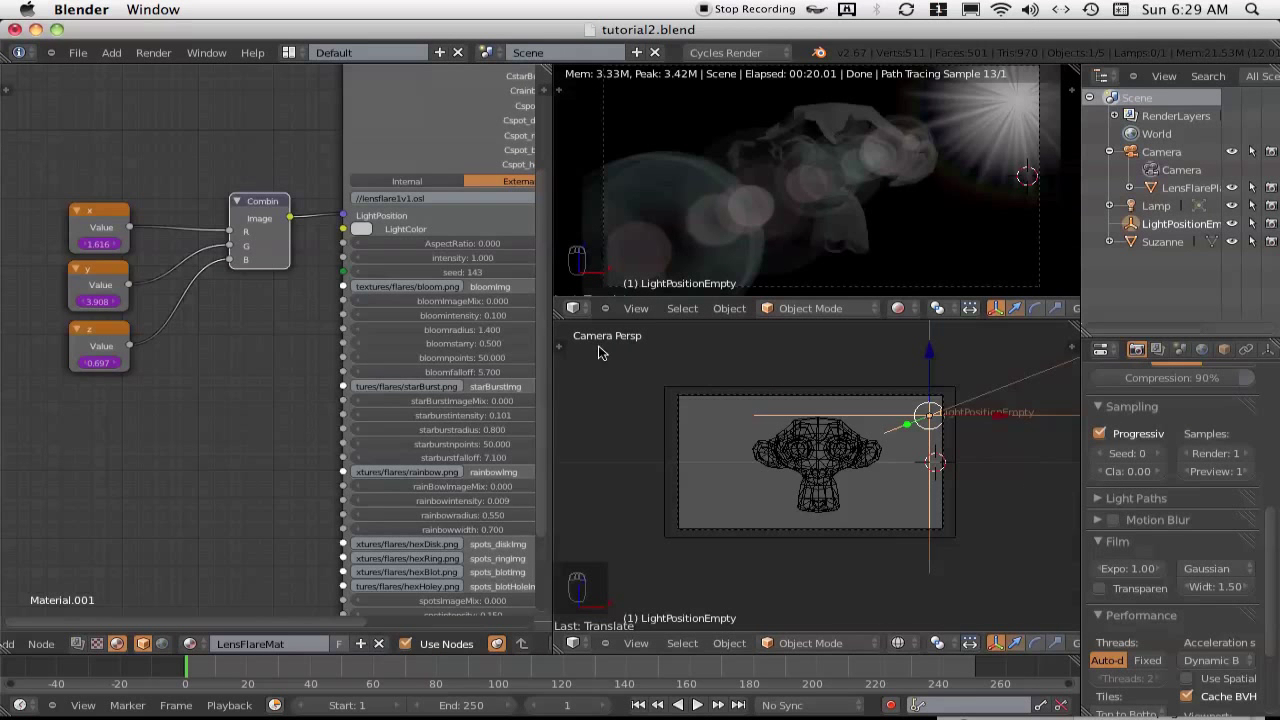
click(77, 52)
click(98, 208)
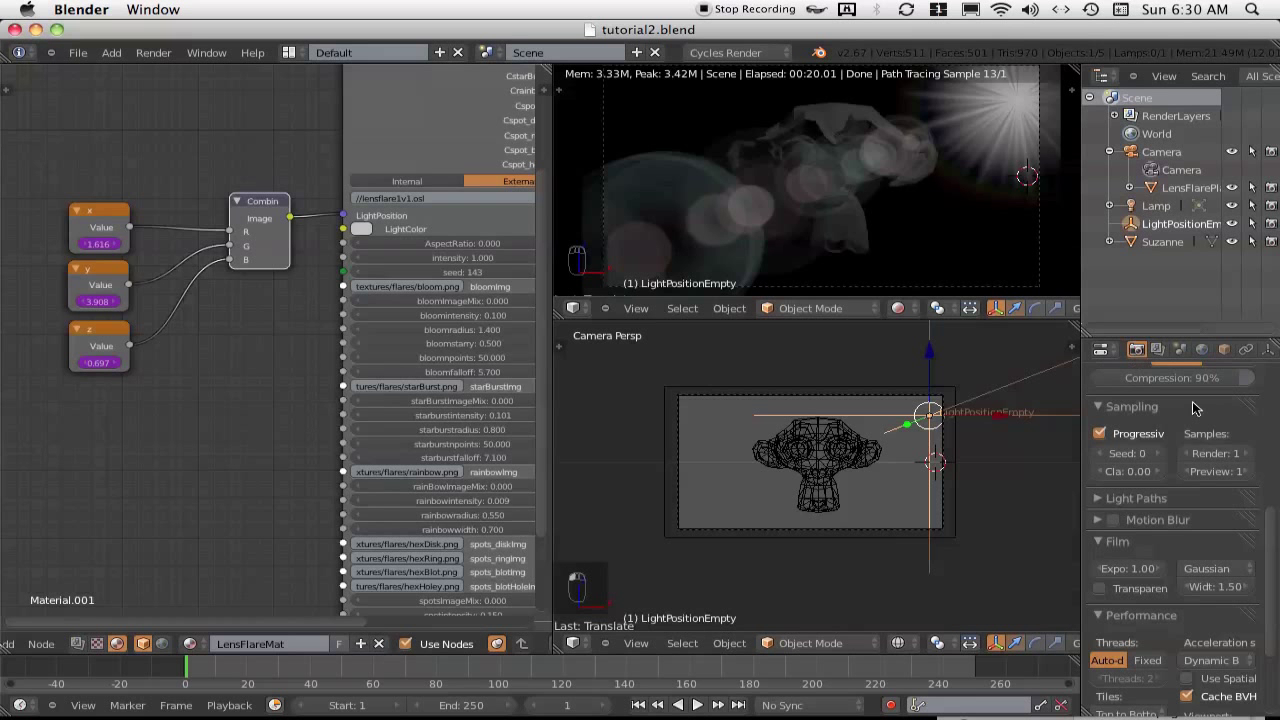
Move LensFlarePlane to the fifth layer of the upper row and show that layer together with layer 1
drag(1274, 540, 1274, 378)
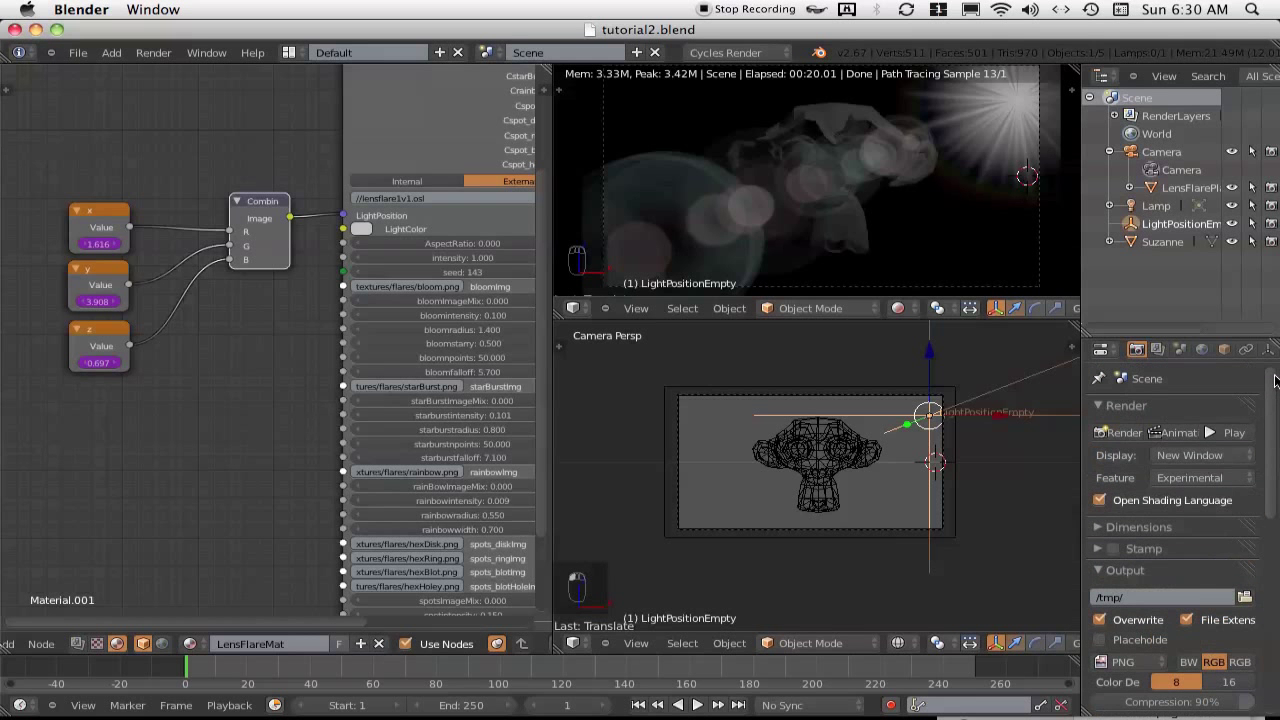
right_click(820, 444)
scroll(967, 644, right, 5)
scroll(967, 644, right, 3)
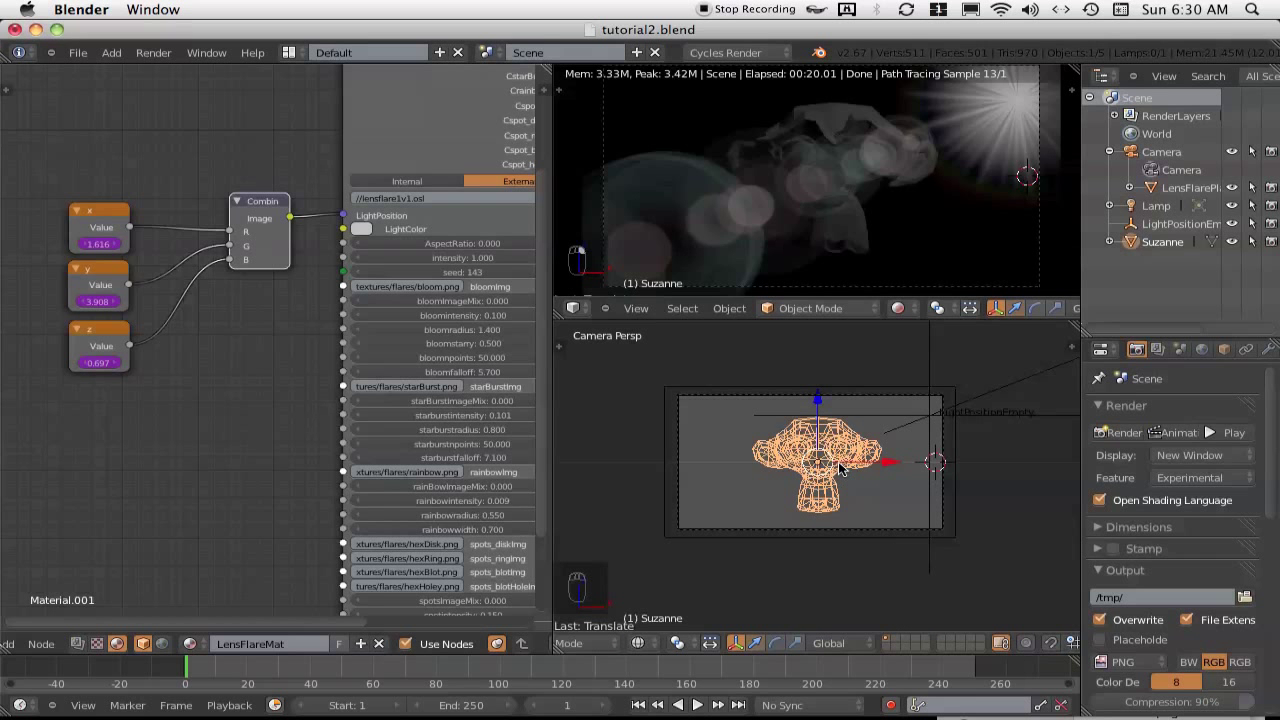
click(1176, 189)
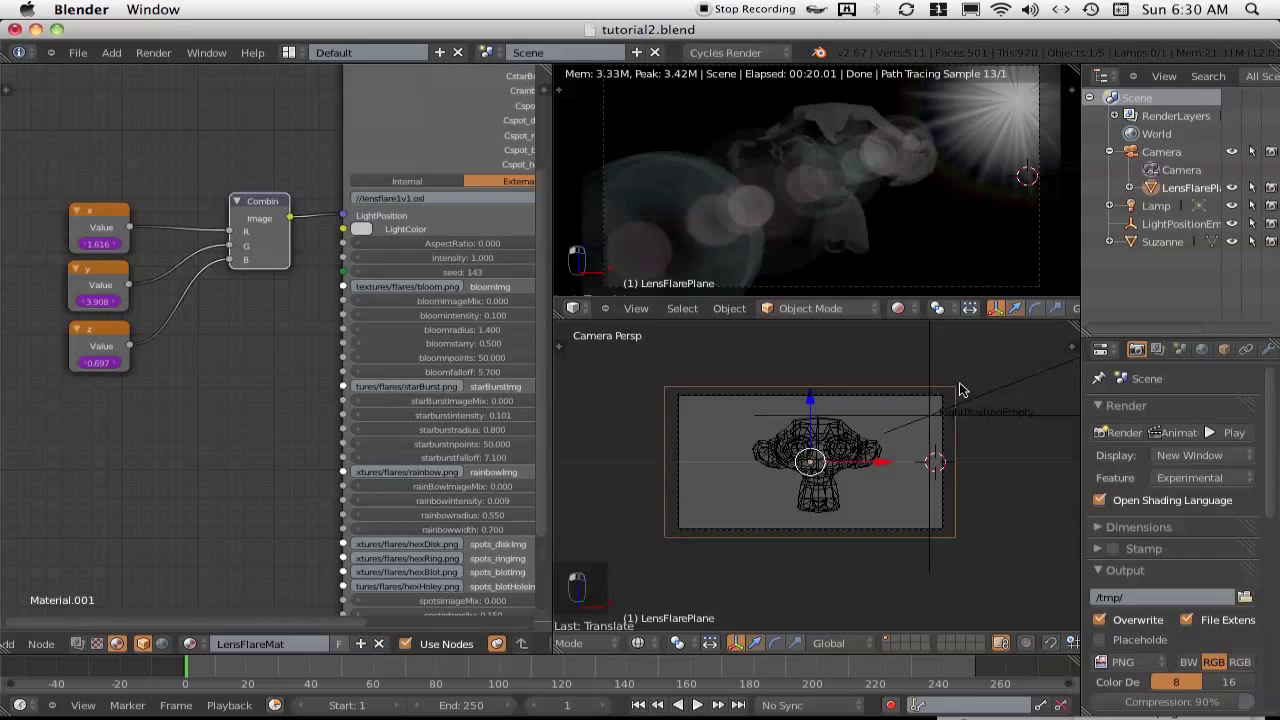
key(m)
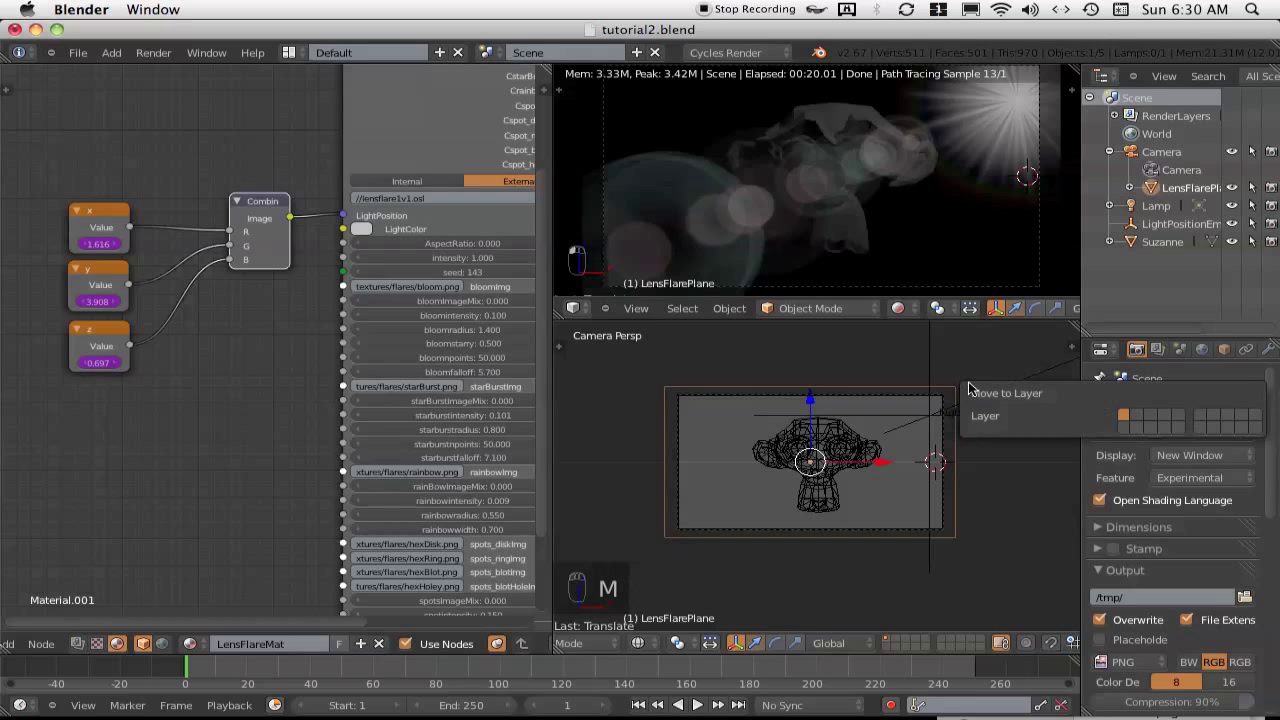
click(1181, 416)
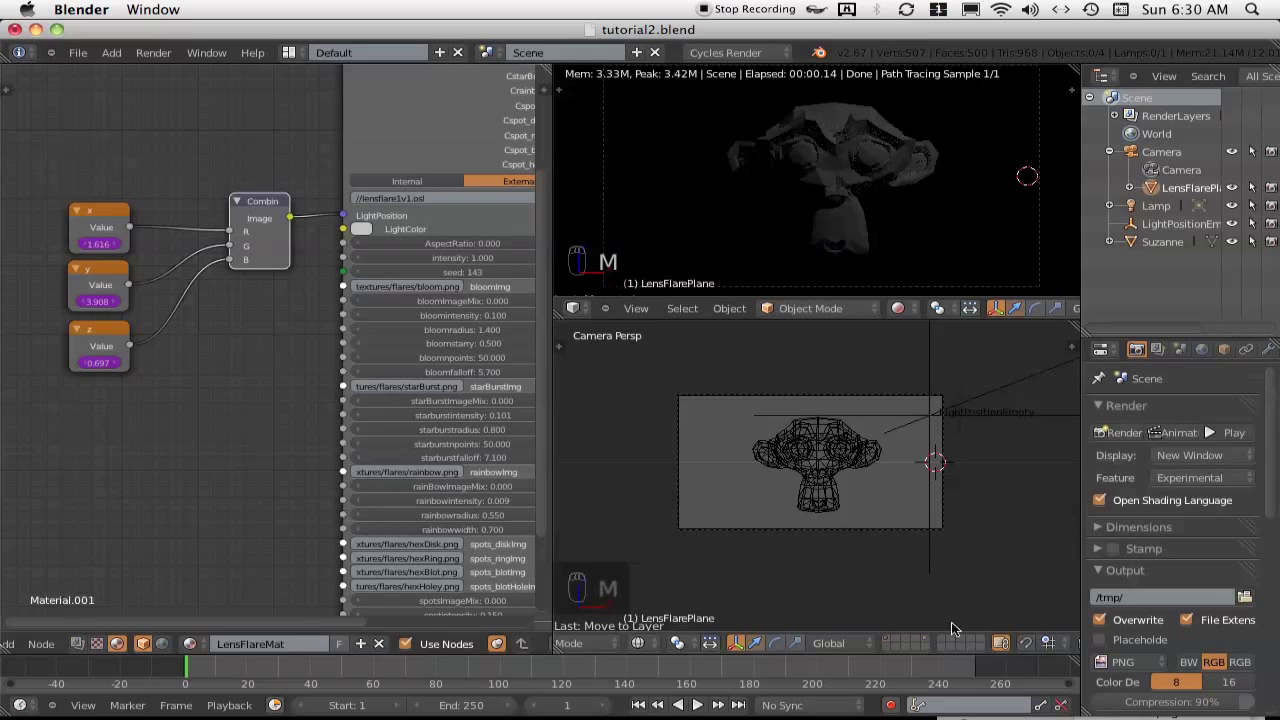
shift+click(924, 643)
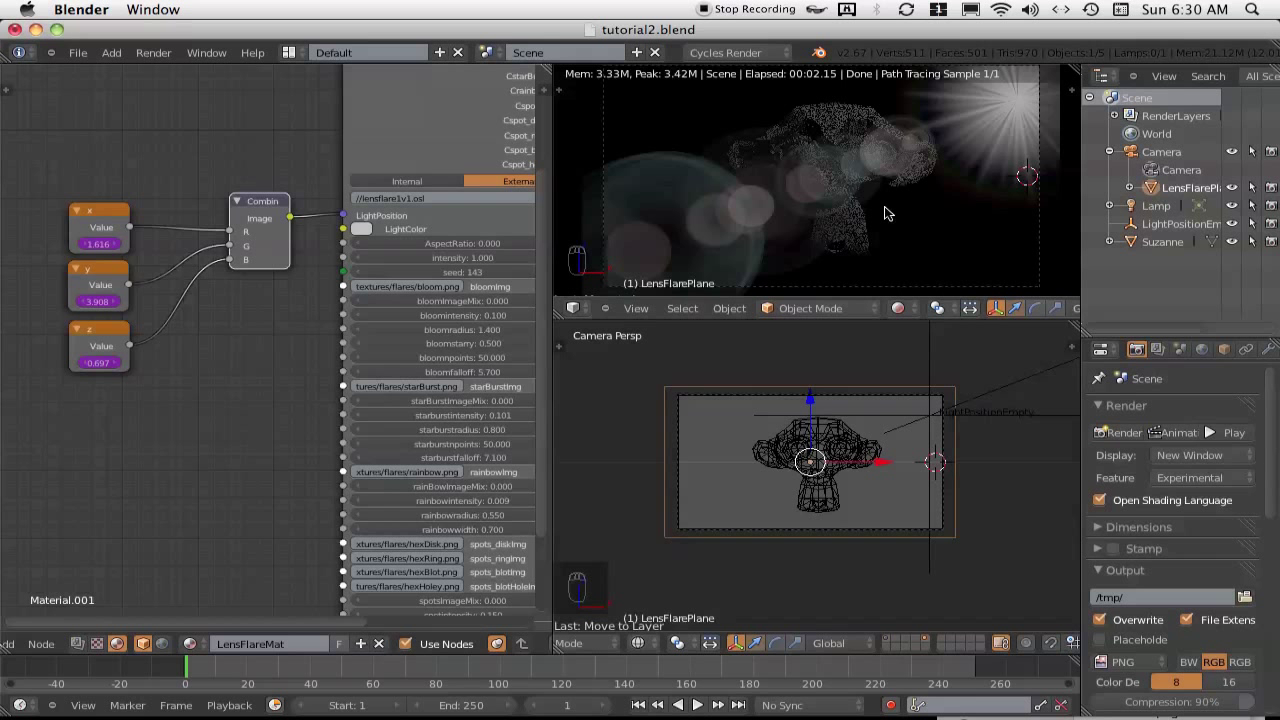
Switch the upper viewport to wireframe shading and look over the render layer and render settings
key(z)
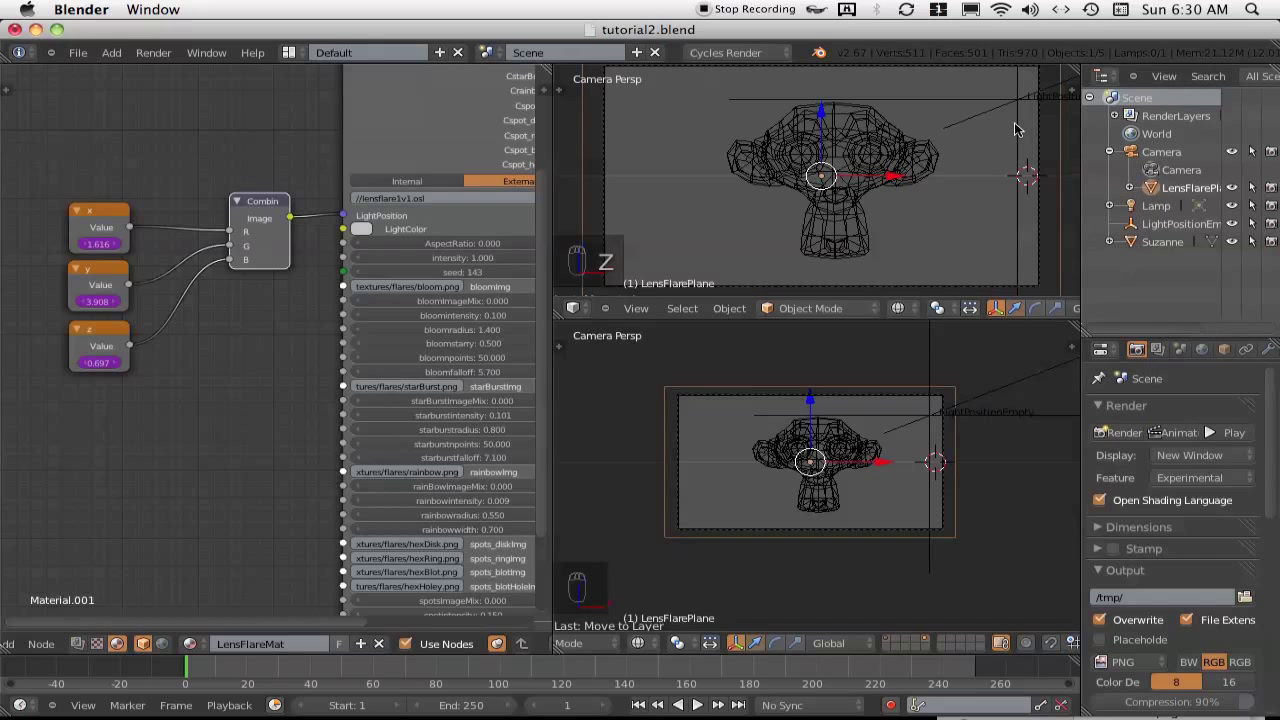
click(1158, 350)
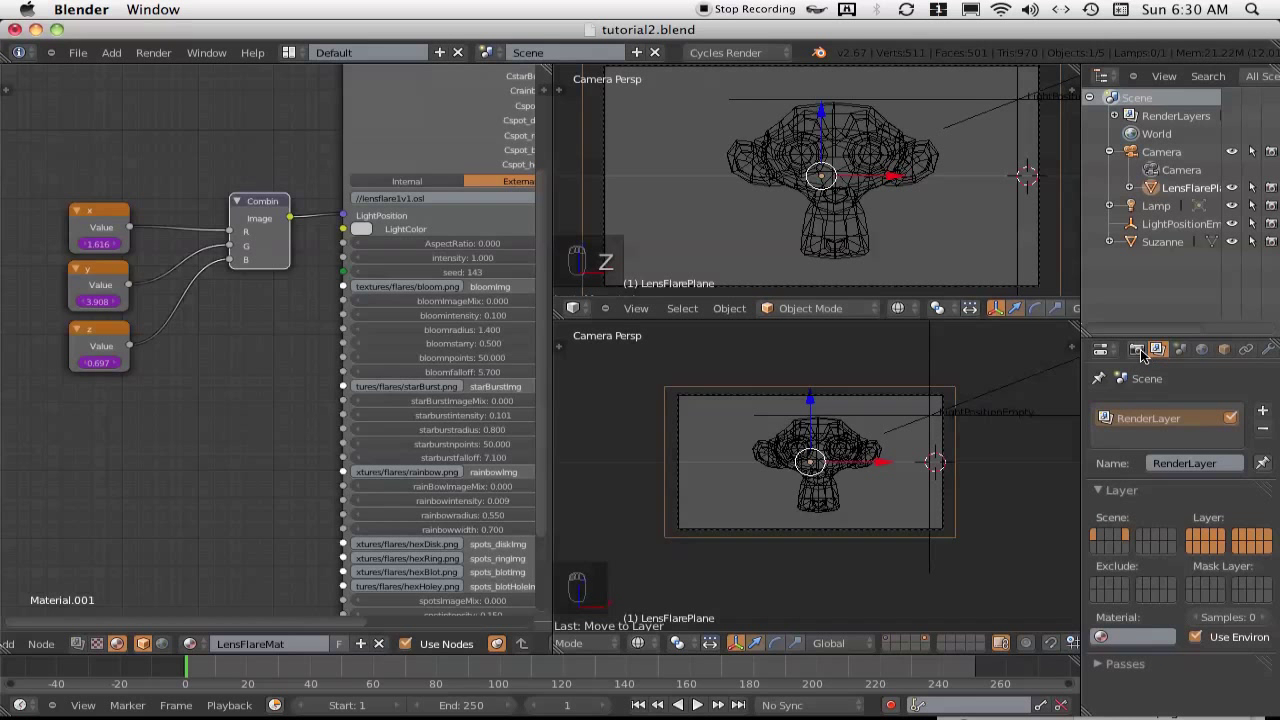
click(1137, 350)
drag(1274, 392, 1260, 443)
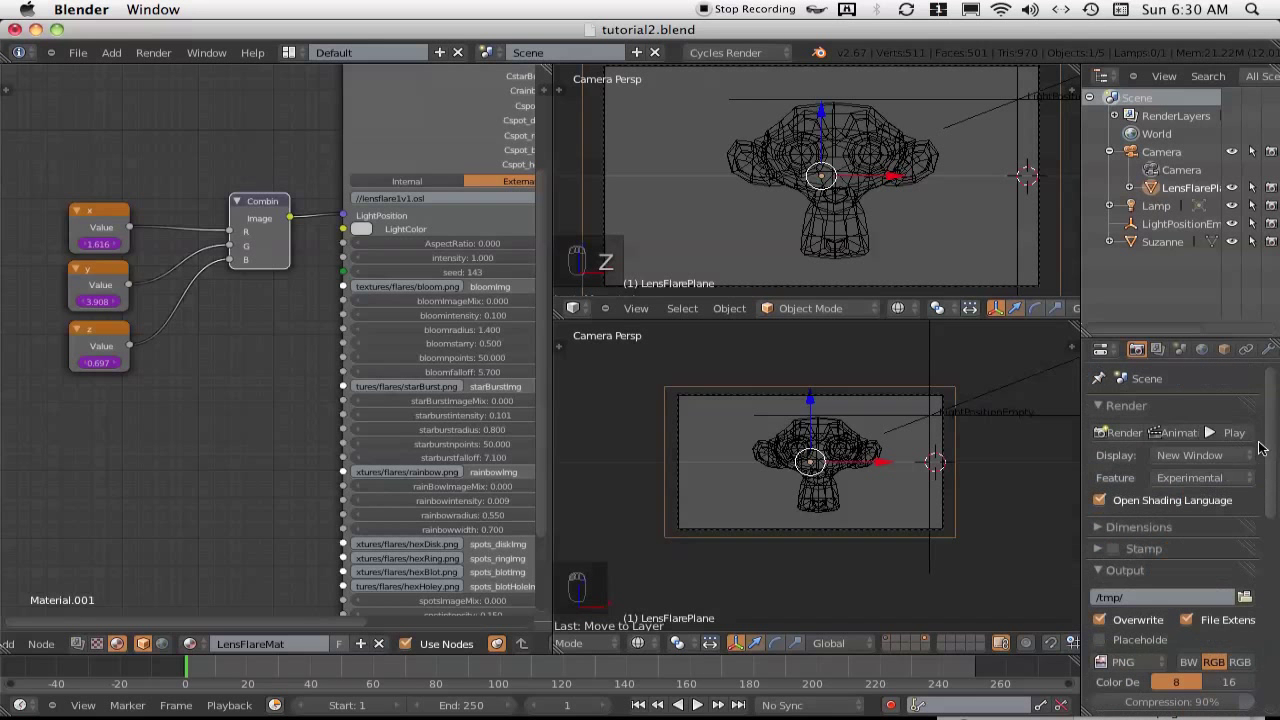
Add a second render layer and name it RenderLayerLensFlare
click(1157, 350)
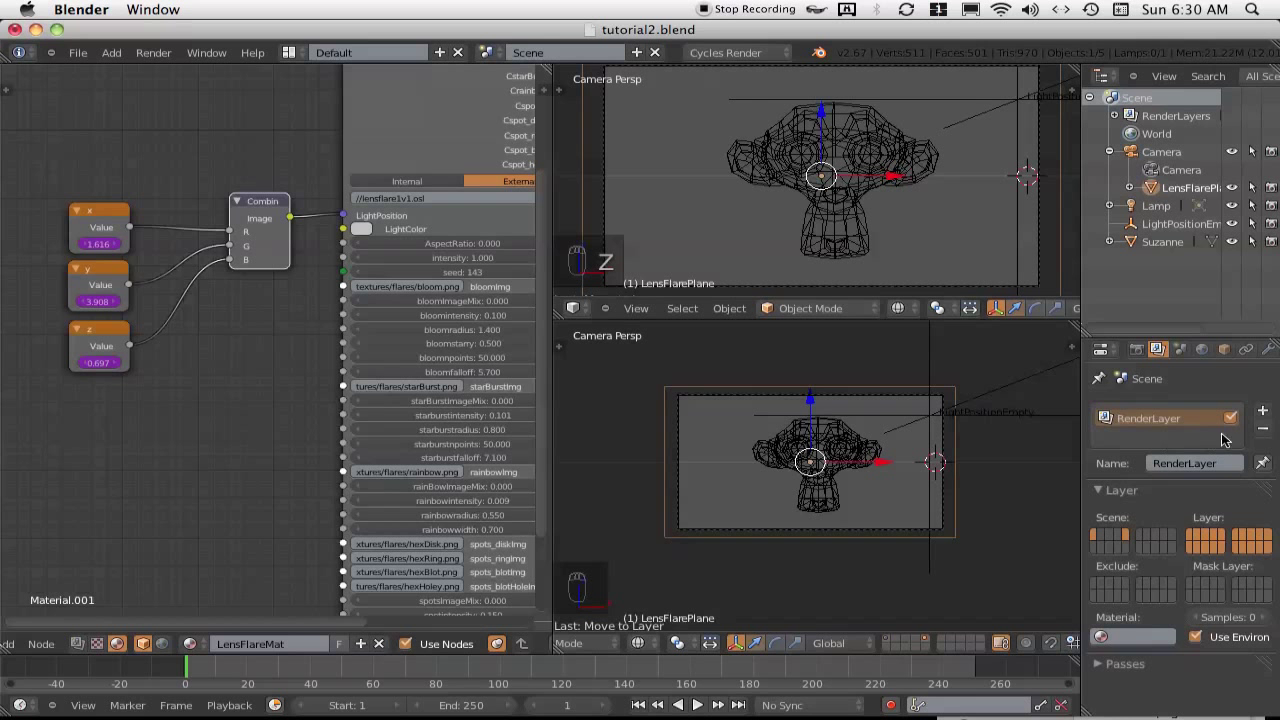
click(1262, 416)
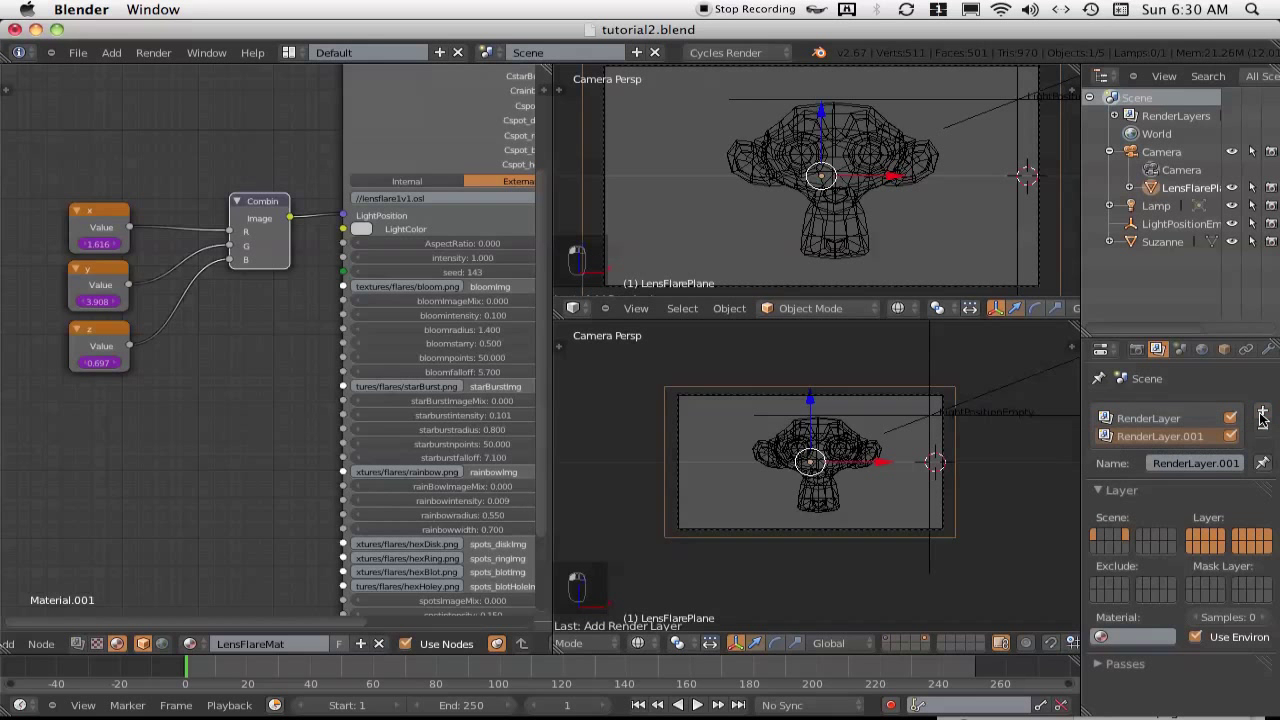
click(1218, 465)
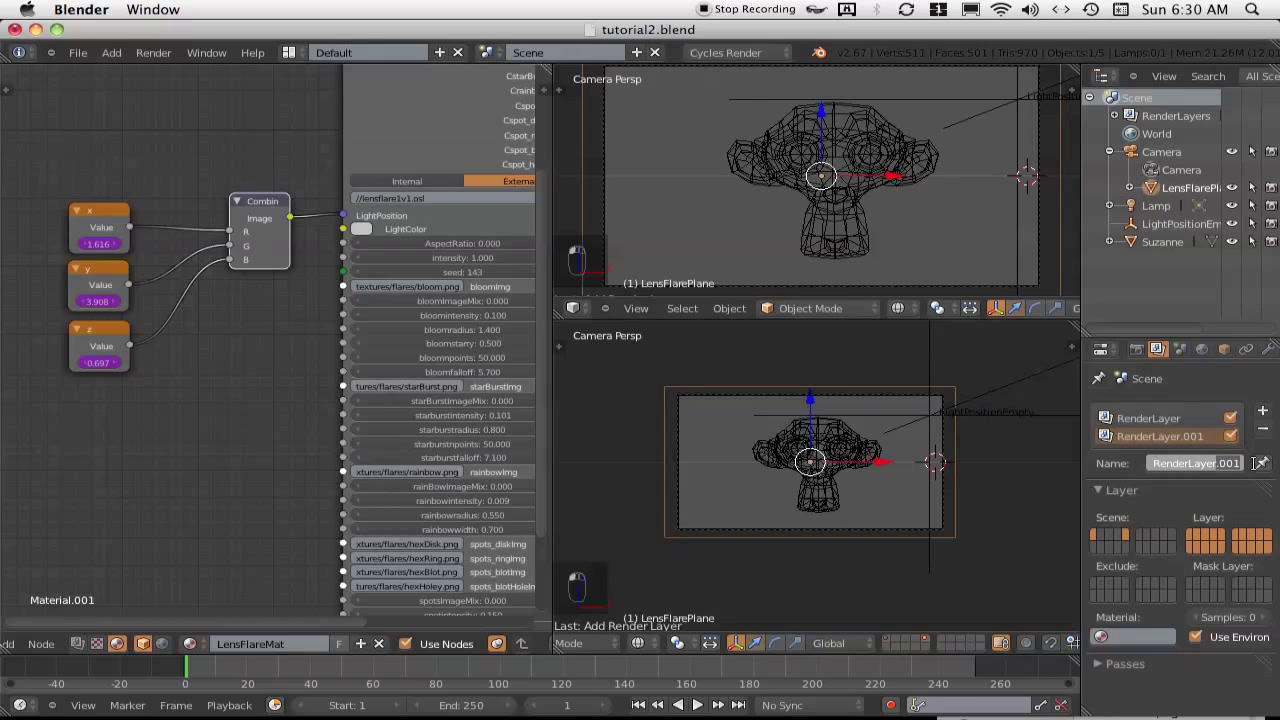
key(End)
key(BackSpace)
key(BackSpace)
key(BackSpace)
key(BackSpace)
text(LensFlare)
key(Return)
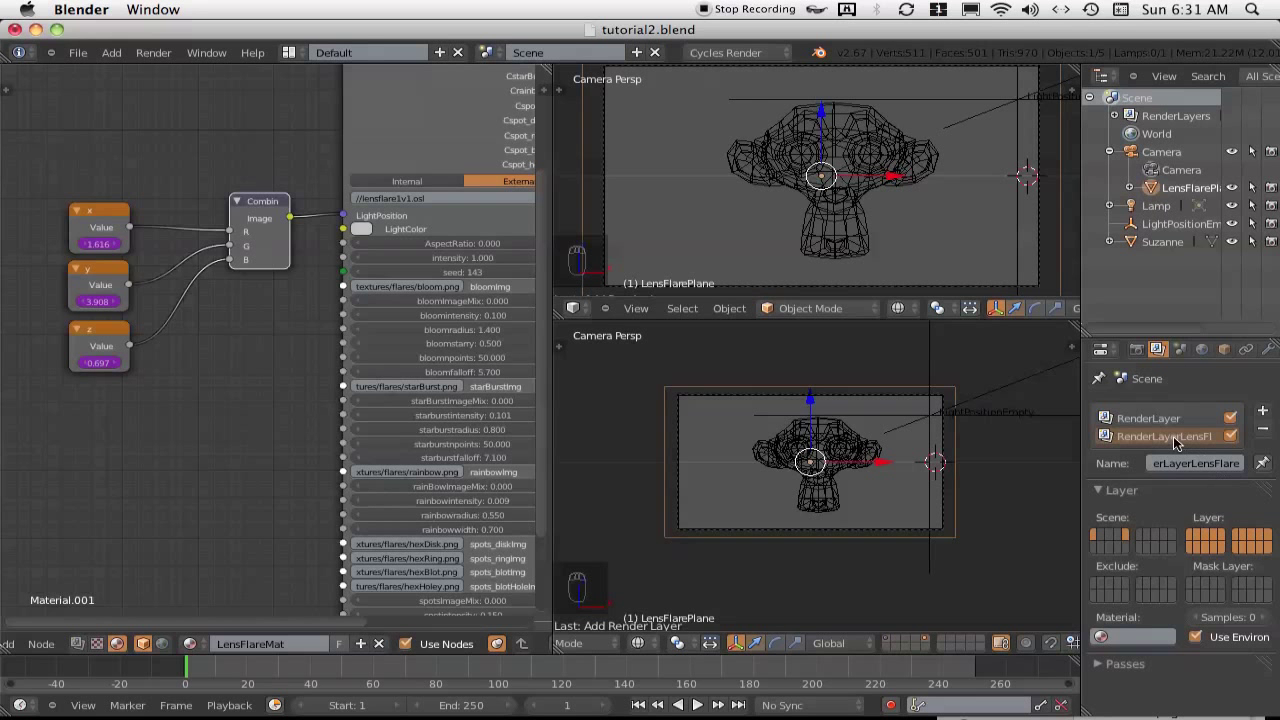
Restrict RenderLayerLensFlare to the fifth layer of the upper row and exclude that layer from RenderLayer
drag(1083, 443, 1055, 443)
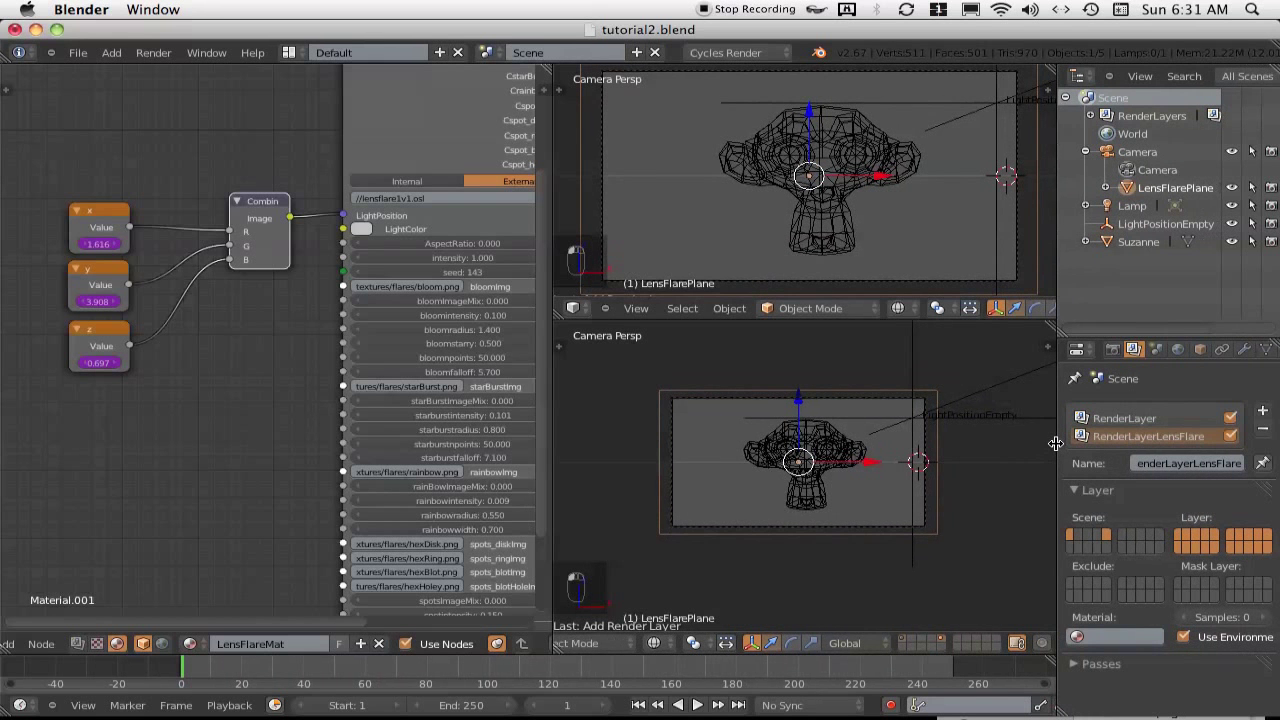
click(1215, 537)
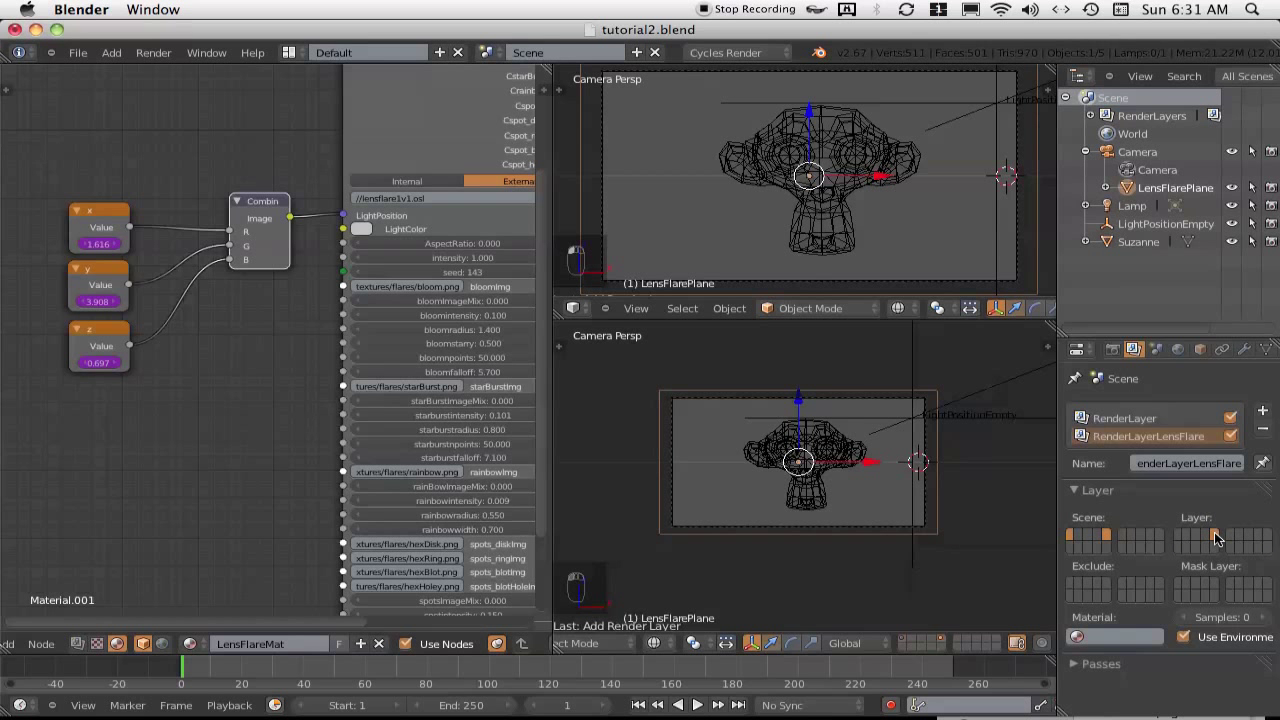
click(1146, 421)
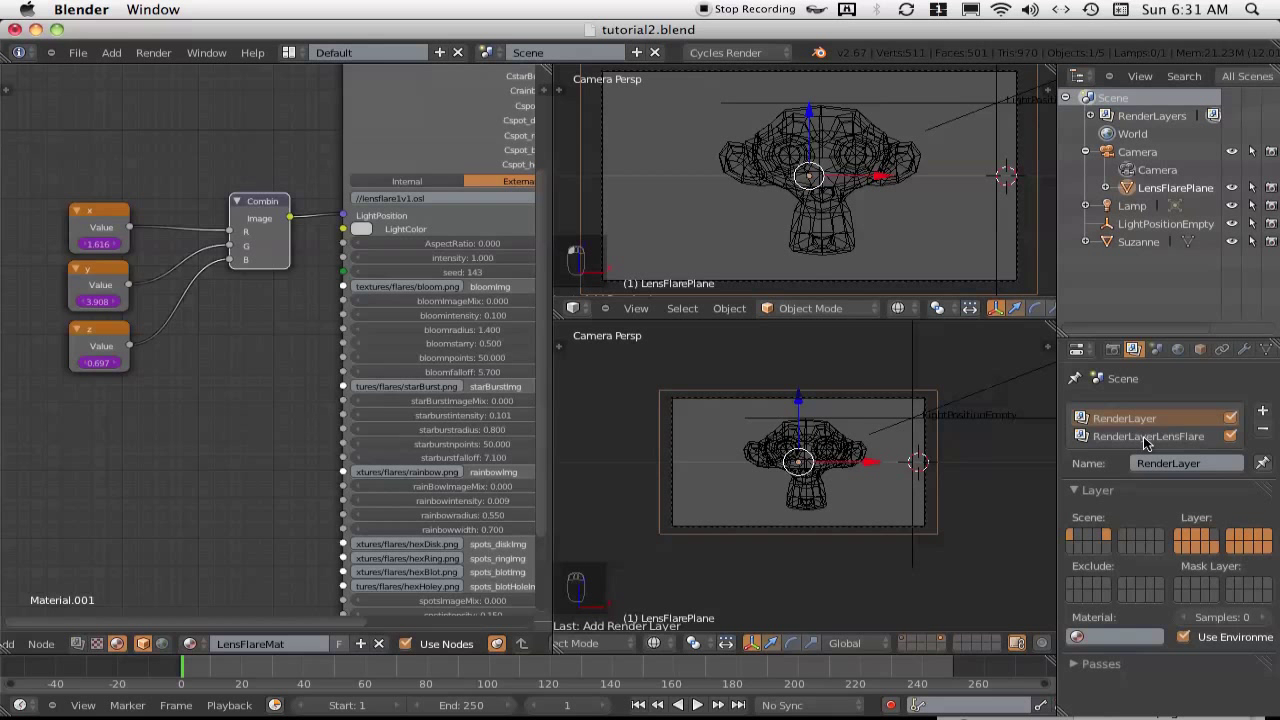
Save the file and render the current frame to check RenderLayer, closing the render window after viewing
key(ctrl+s)
click(882, 436)
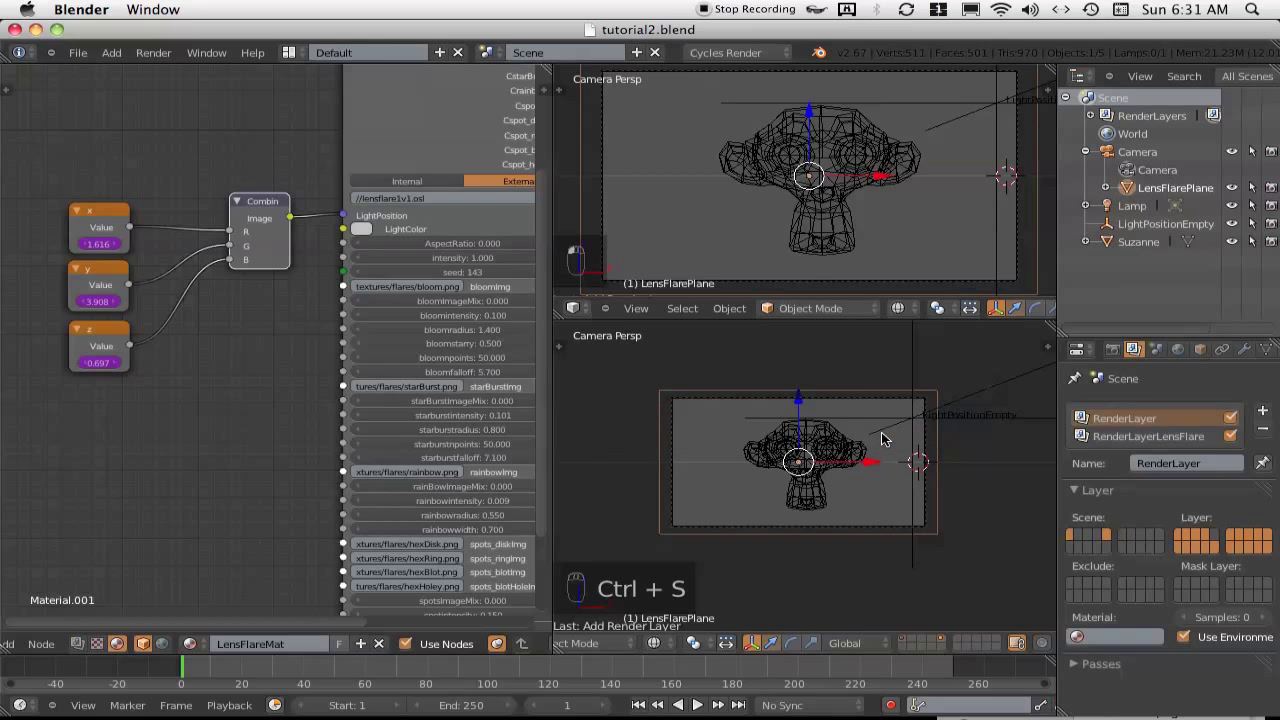
key(F12)
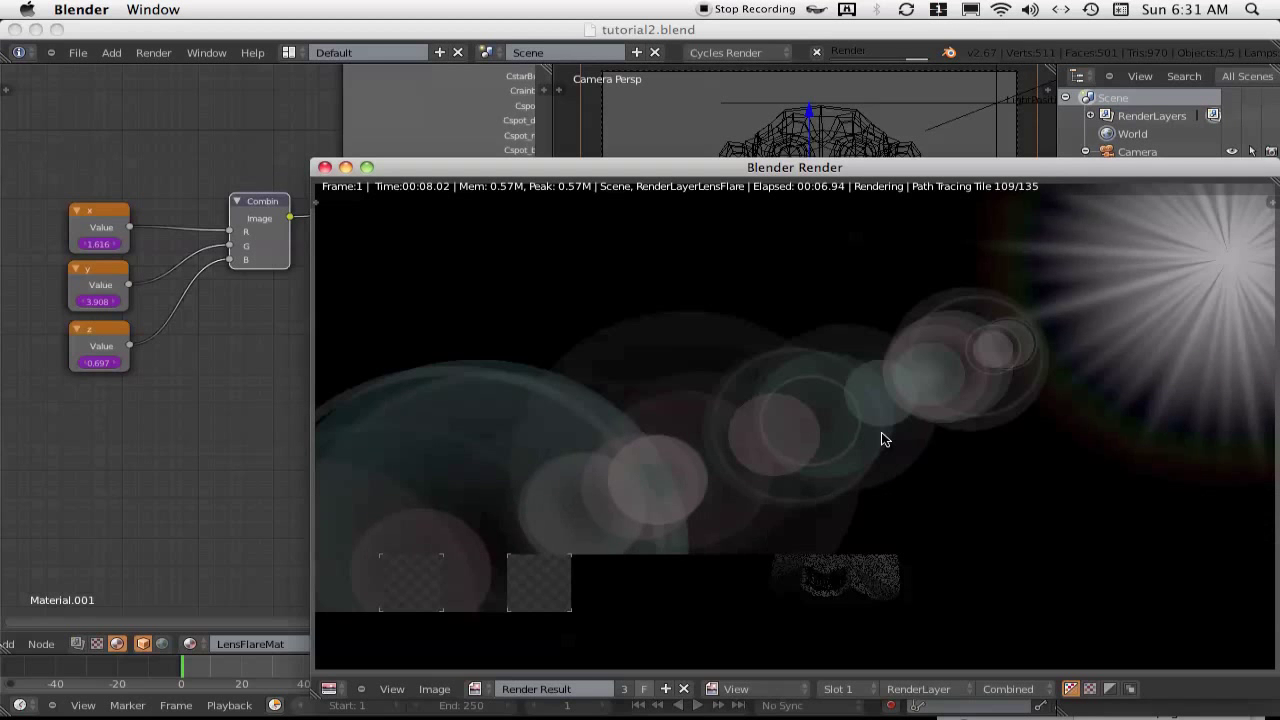
drag(1036, 170, 938, 107)
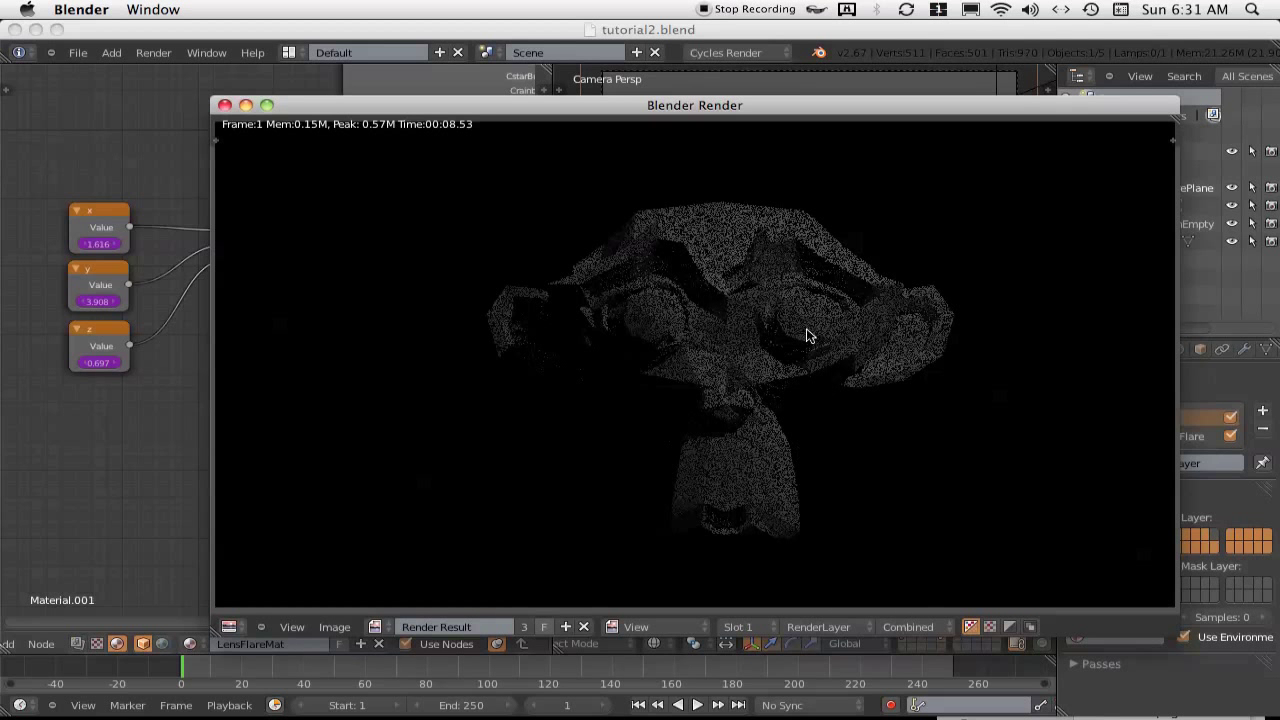
click(224, 106)
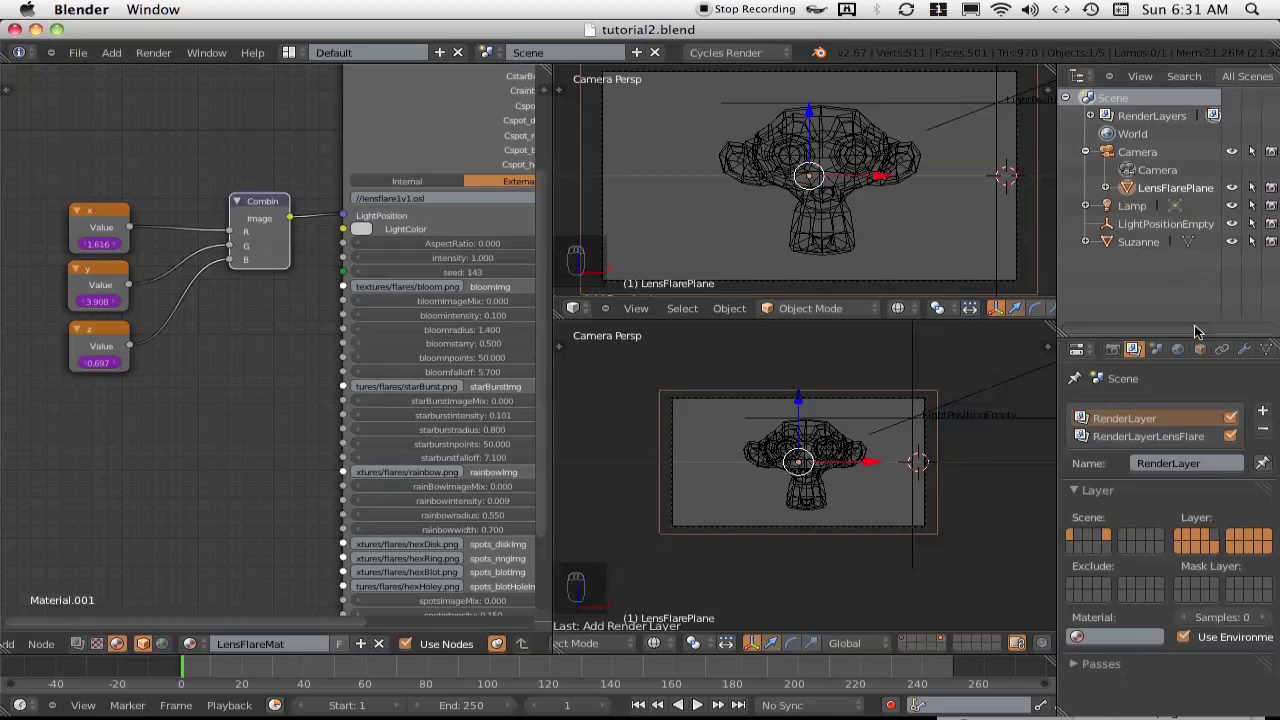
Set the render samples in the scene's sampling settings to 20
click(1112, 349)
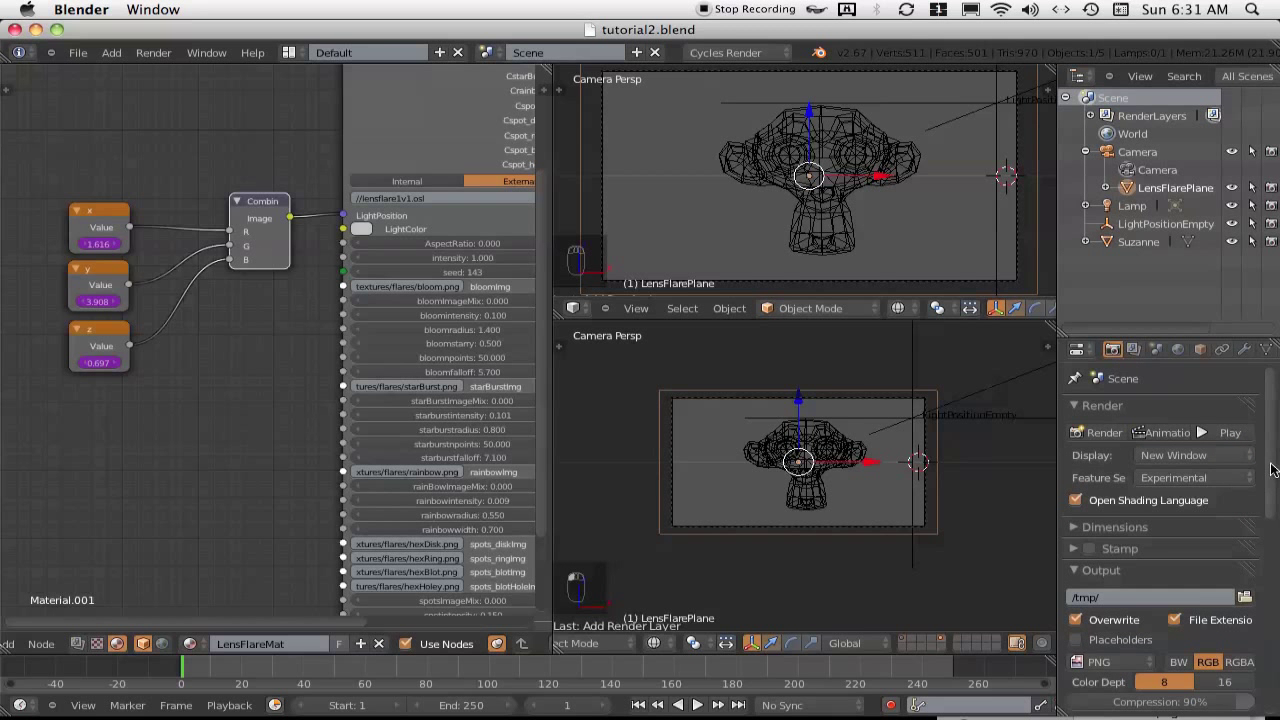
scroll(1270, 470, down, 3)
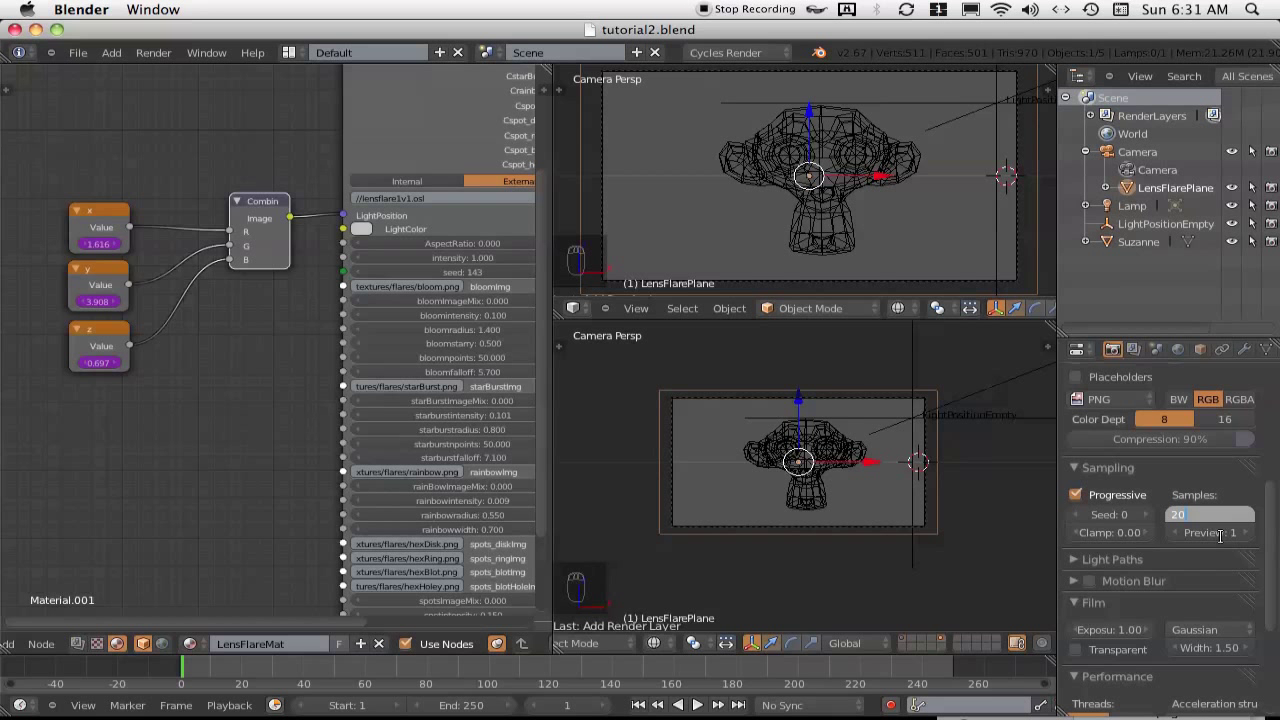
key(Return)
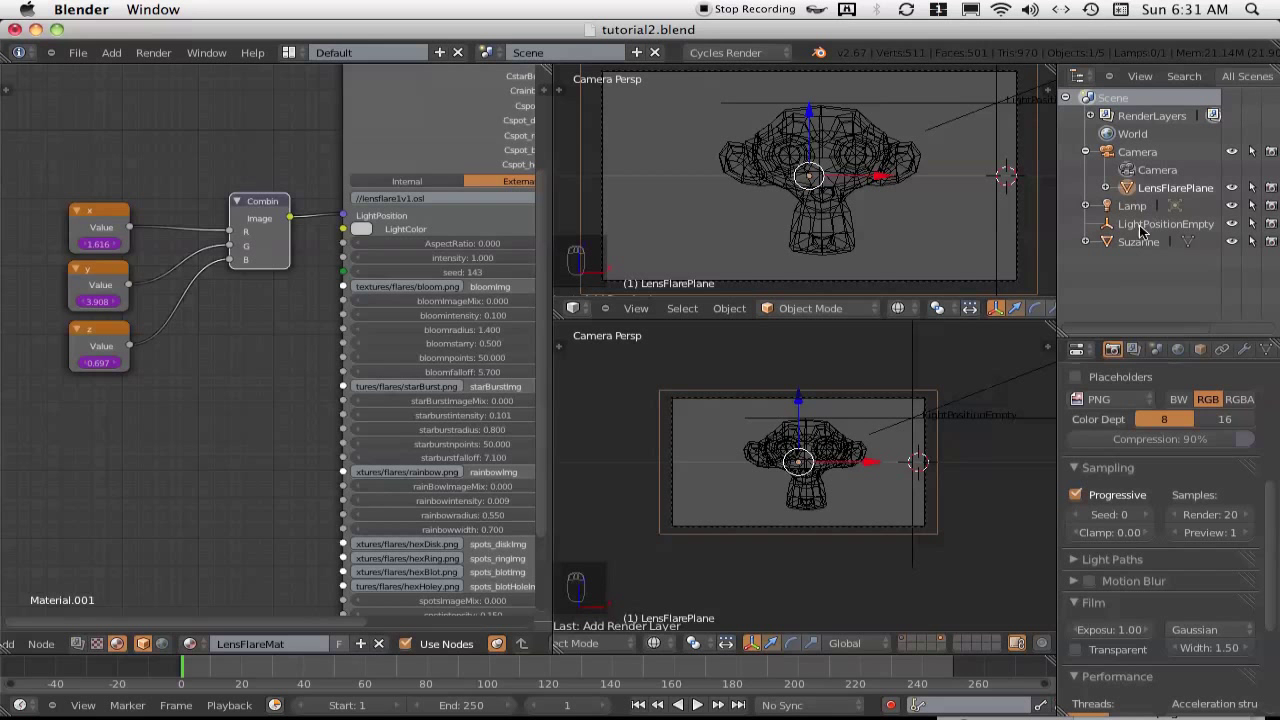
Set the samples override of the RenderLayerLensFlare render layer to 1
click(1133, 350)
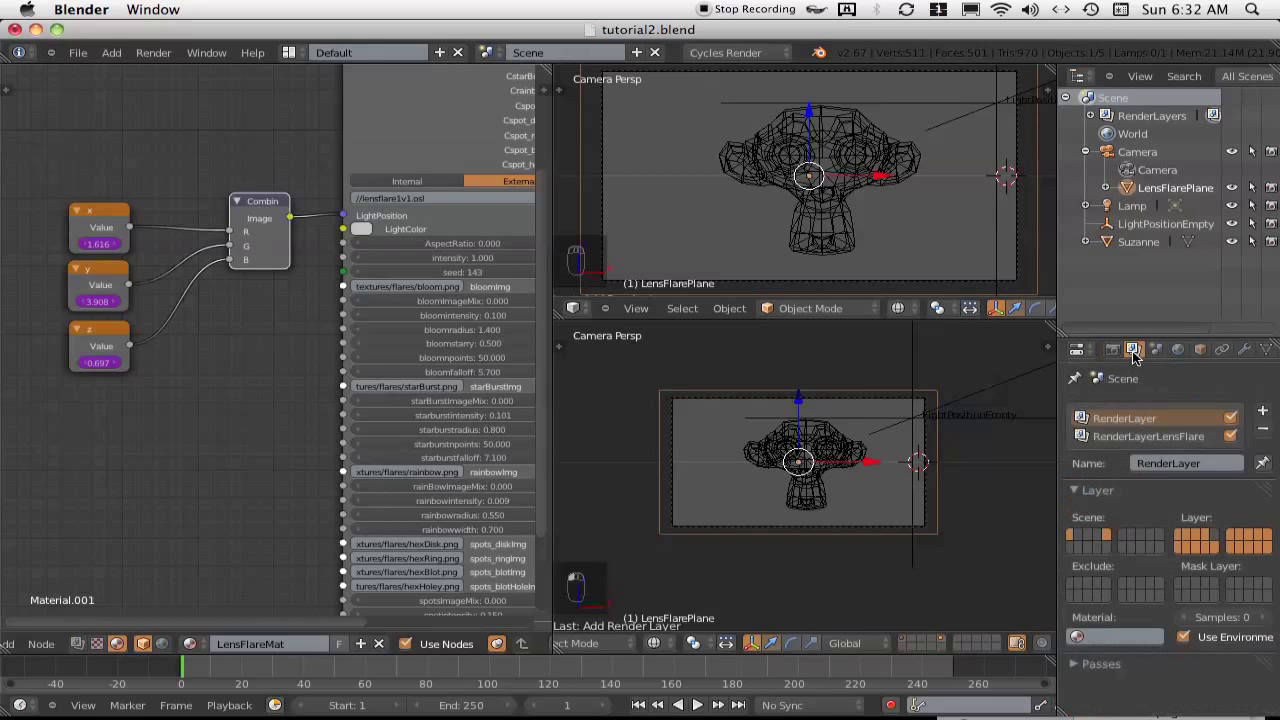
click(1152, 438)
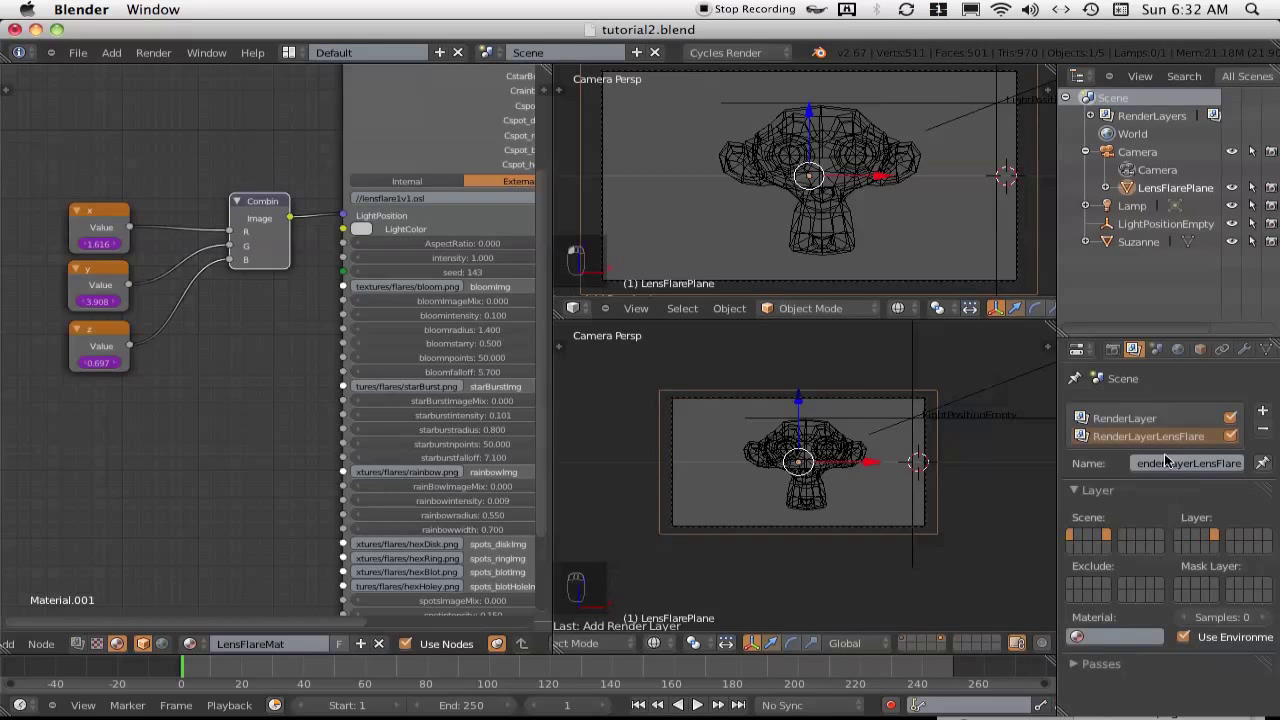
click(1216, 619)
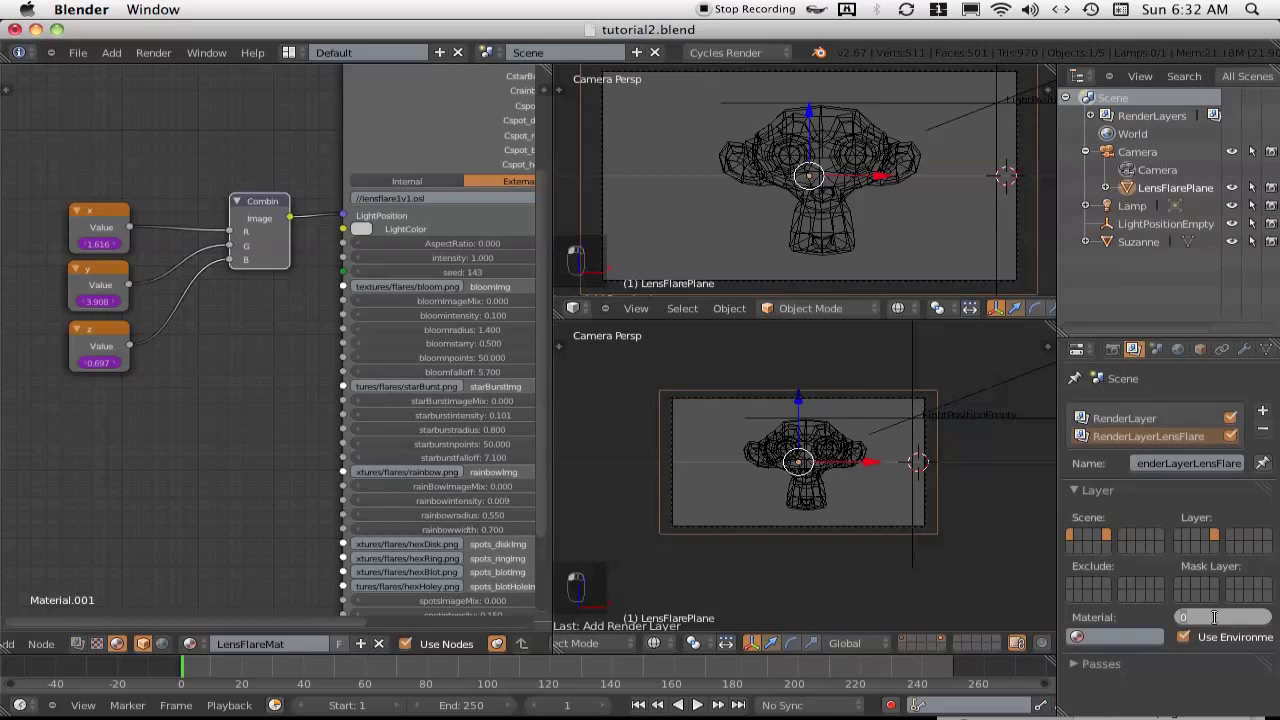
text(1)
key(Return)
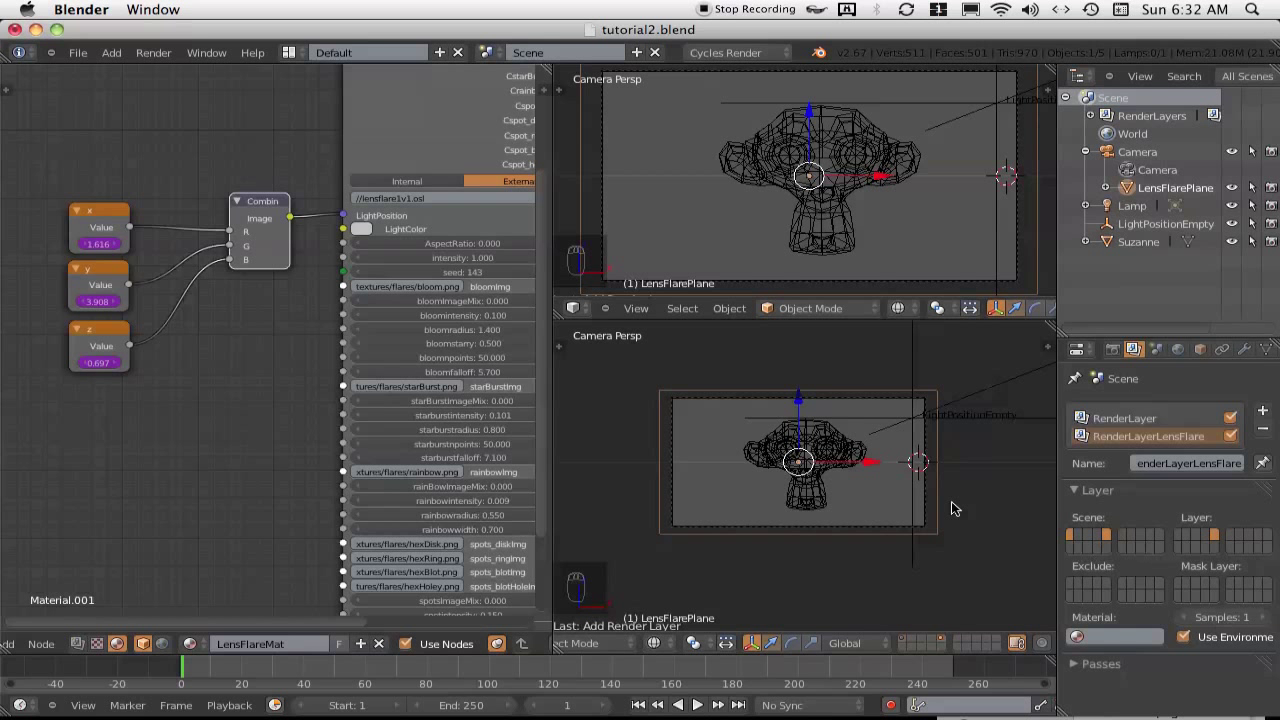
Render the current frame, view the RenderLayerLensFlare layer of the result, and save the file before and after
key(ctrl+s)
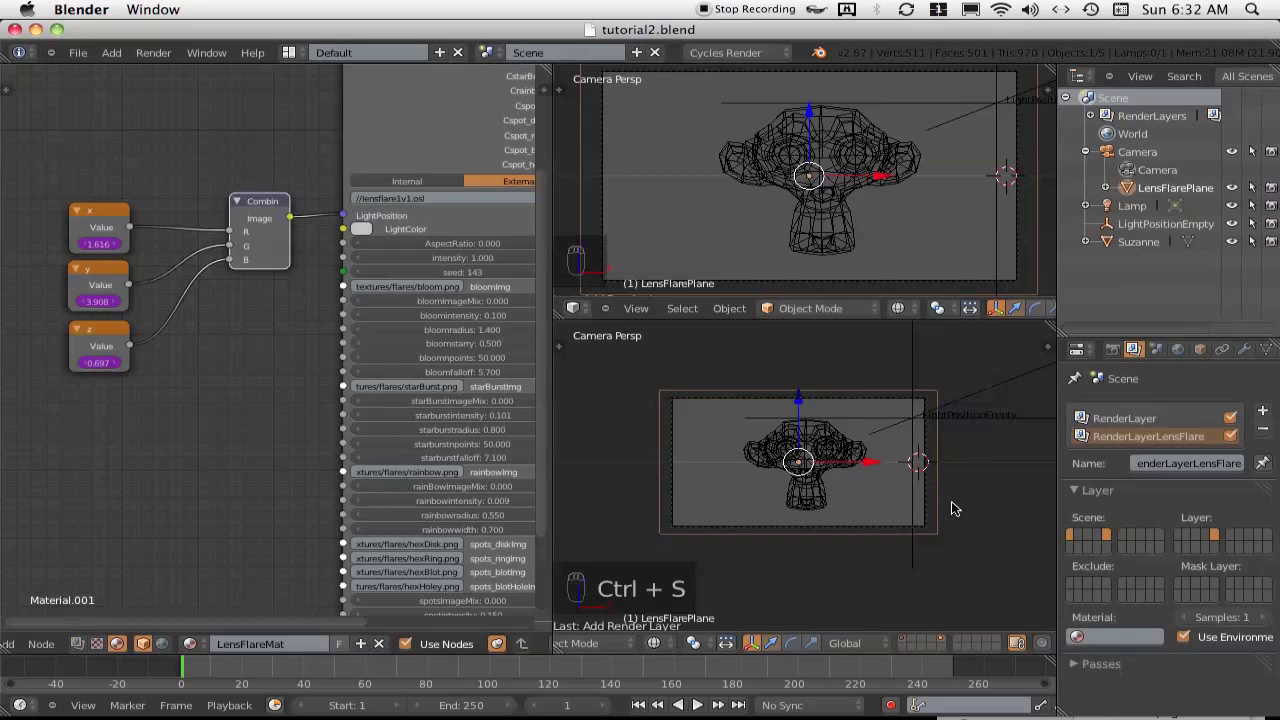
key(F12)
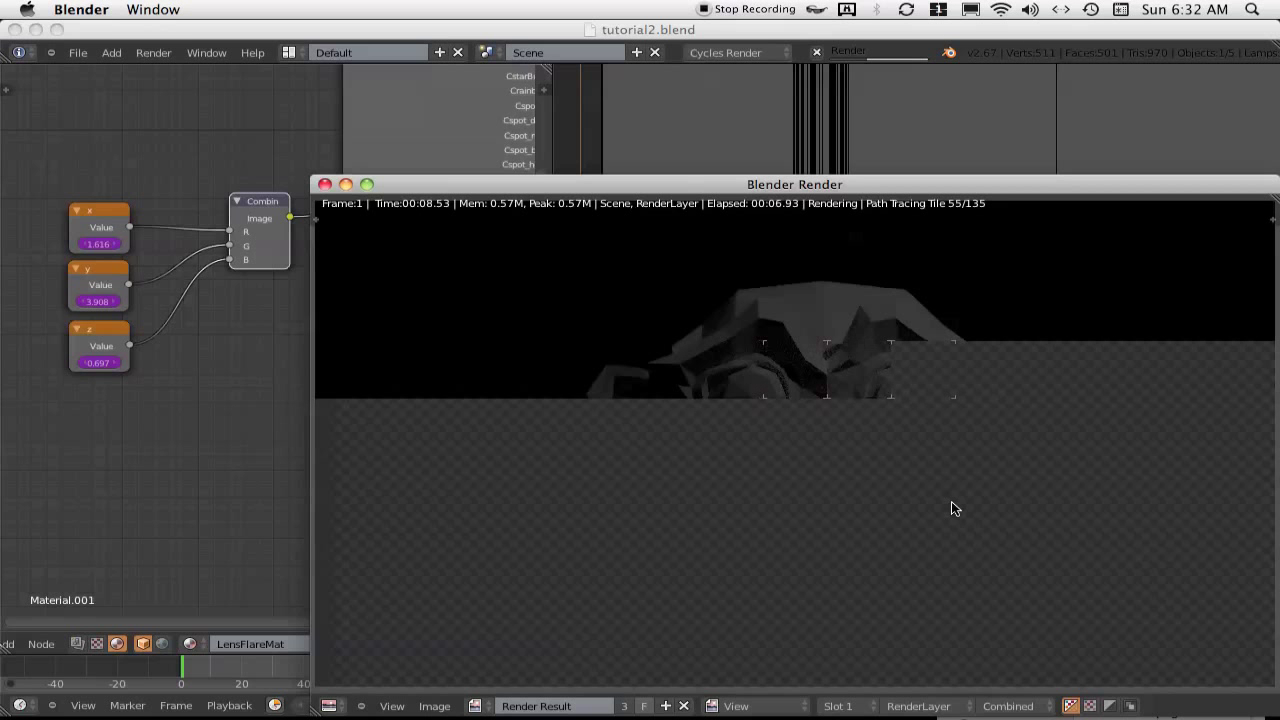
drag(985, 184, 897, 99)
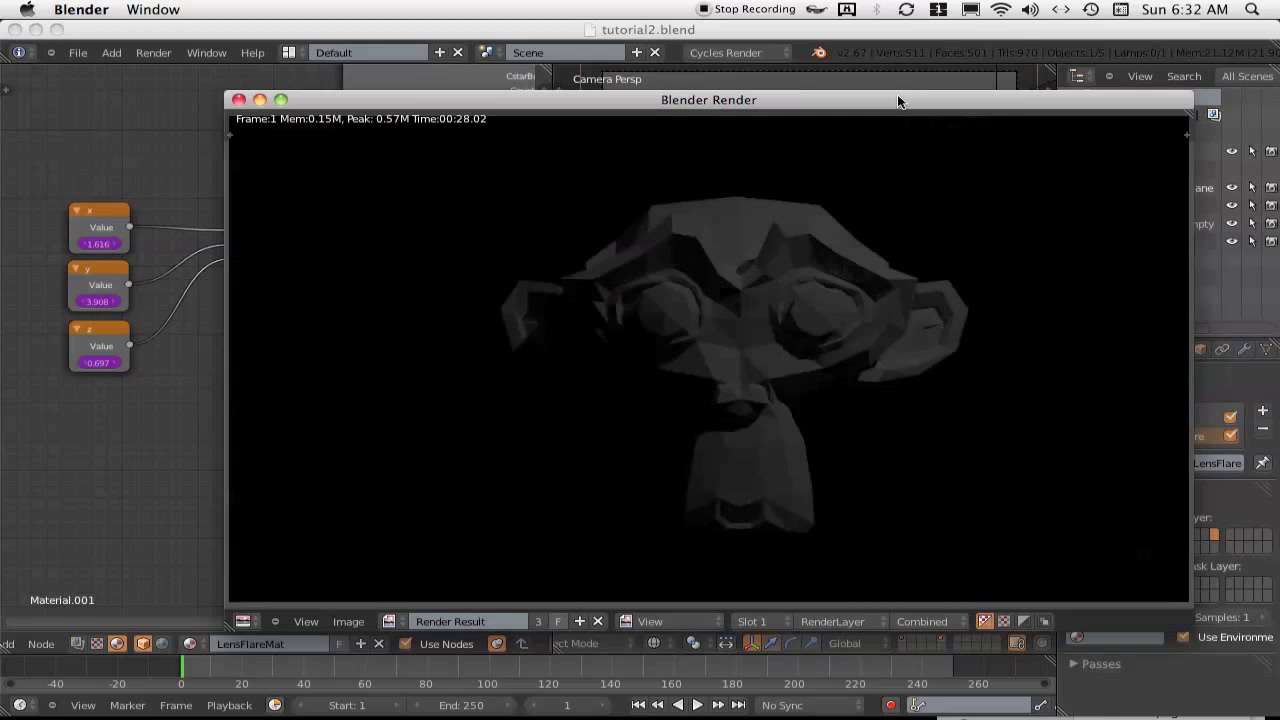
click(829, 622)
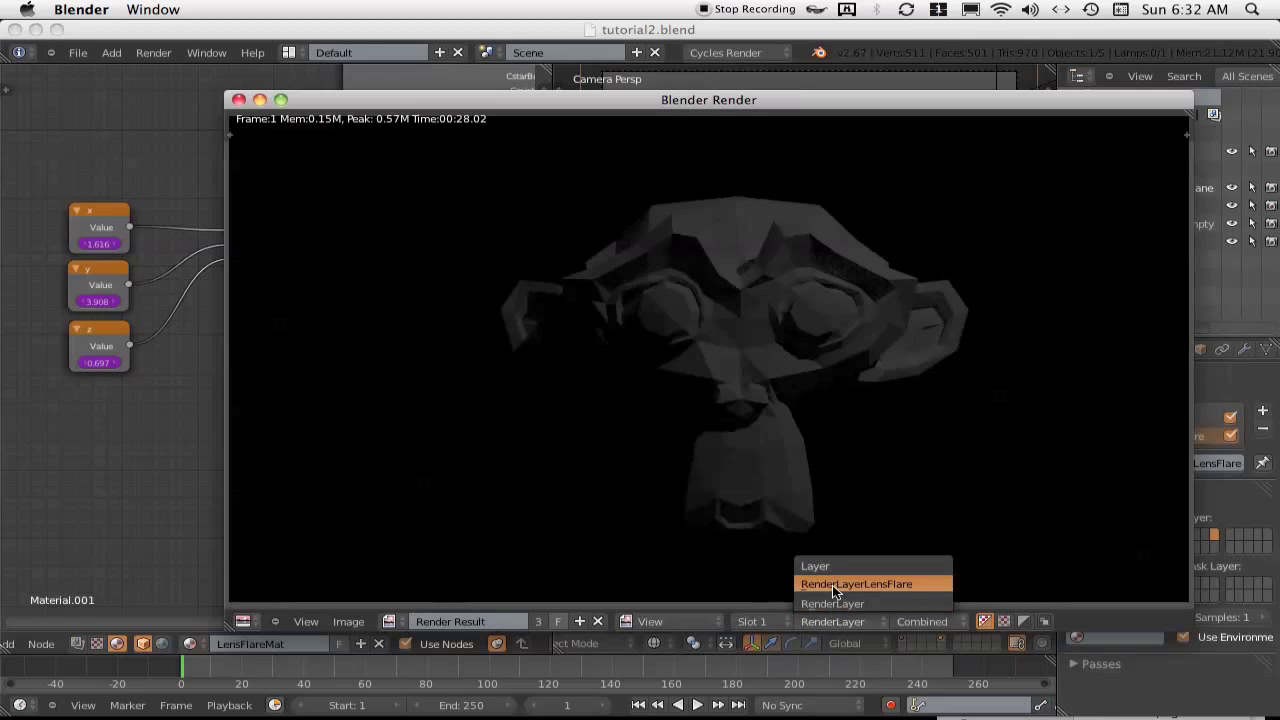
click(836, 586)
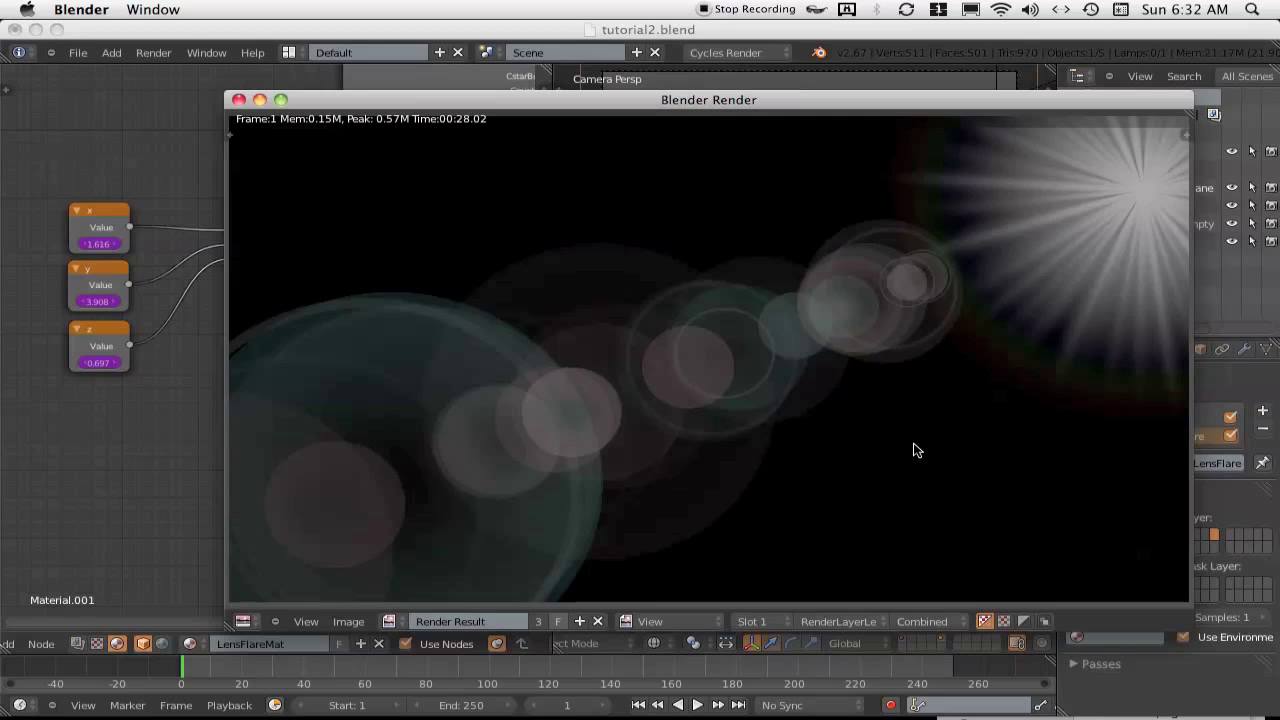
click(238, 99)
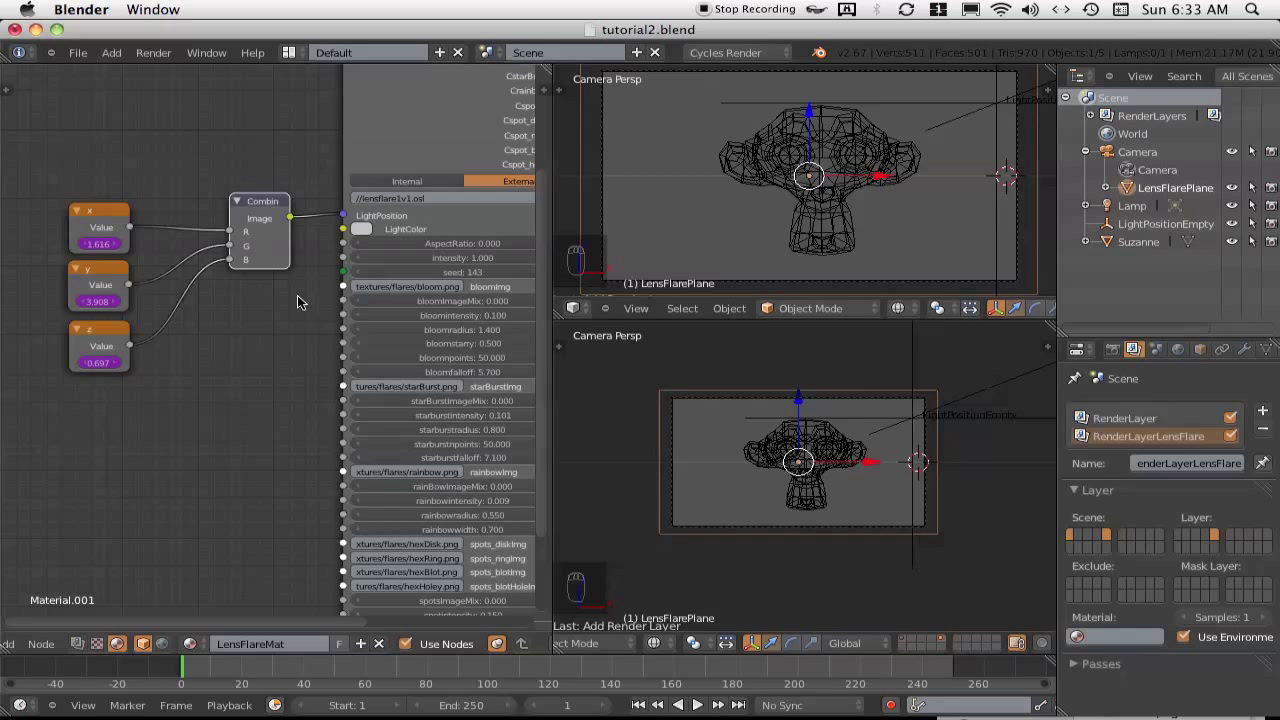
key(ctrl+s)
Switch the node editor to the scene's compositing nodes and enable Use Nodes
scroll(55, 640, left, 5)
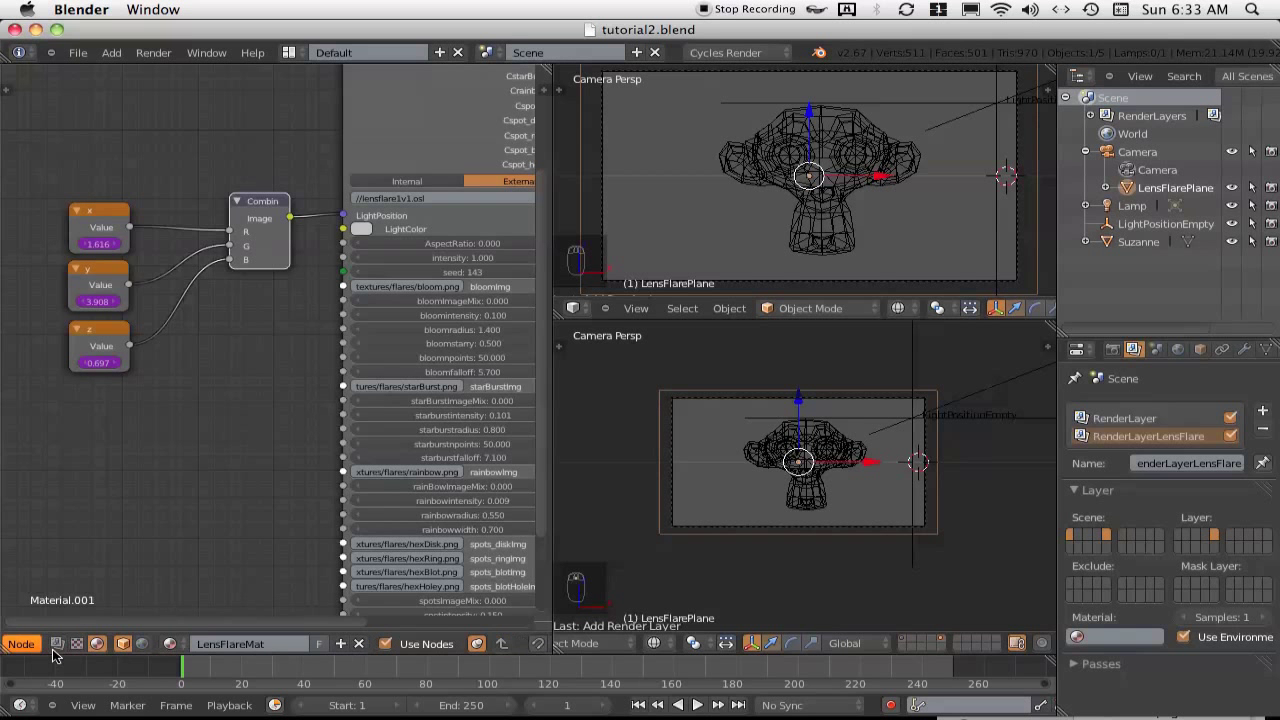
click(22, 644)
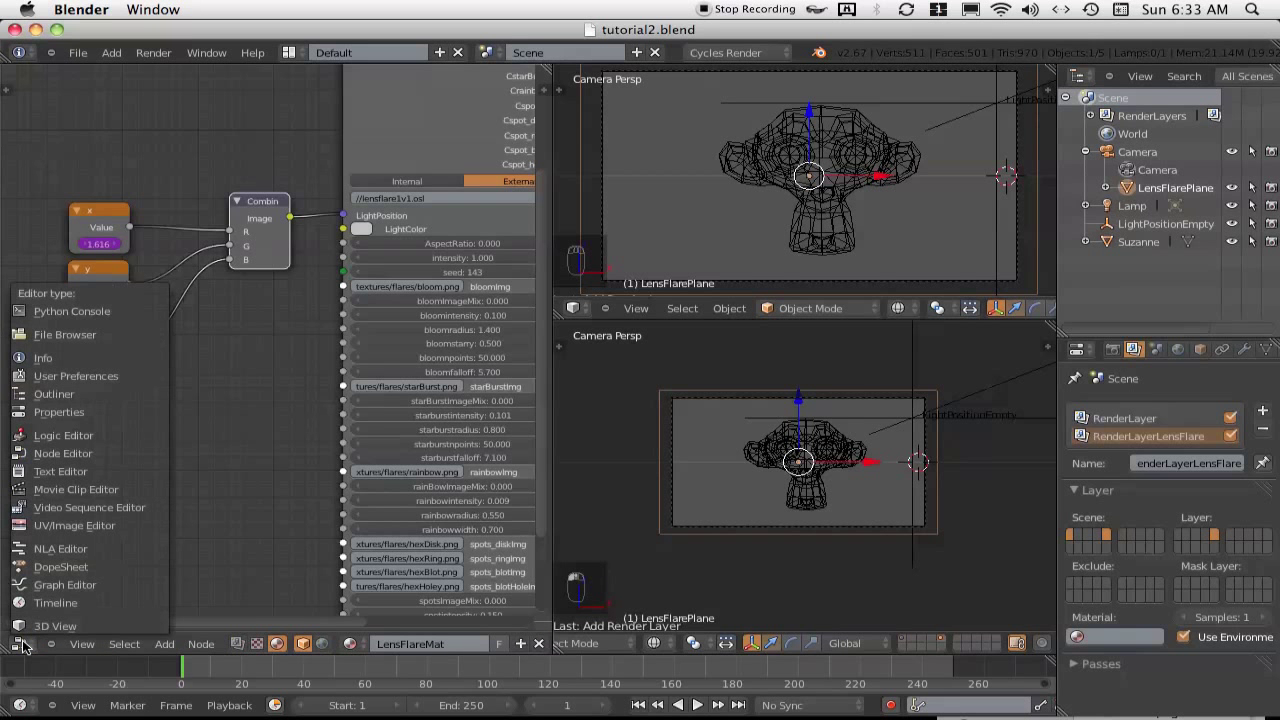
click(237, 645)
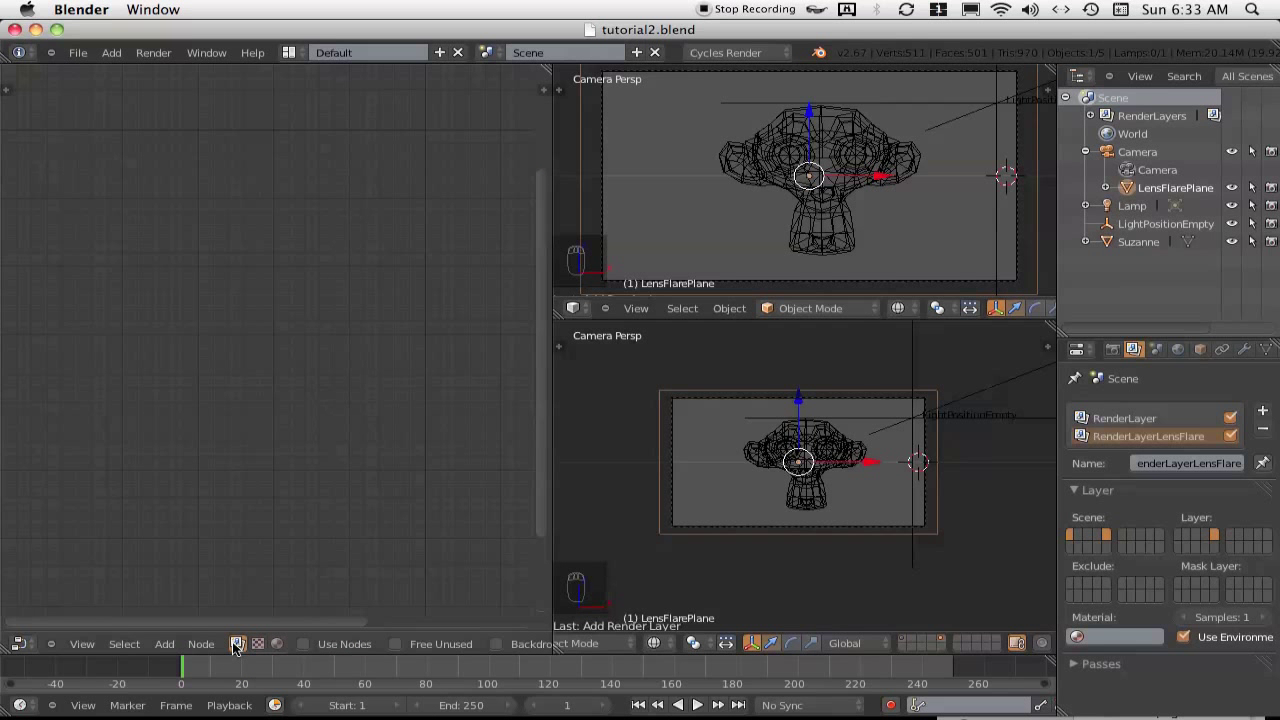
click(303, 644)
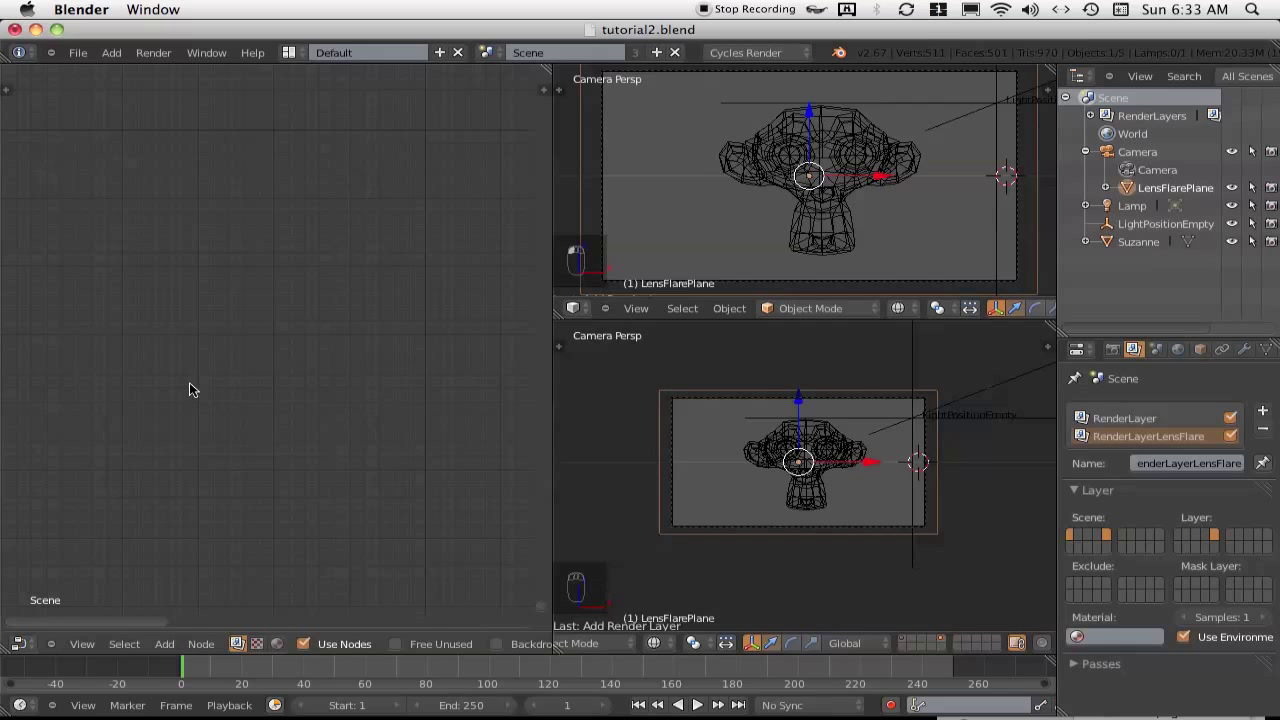
key(Home)
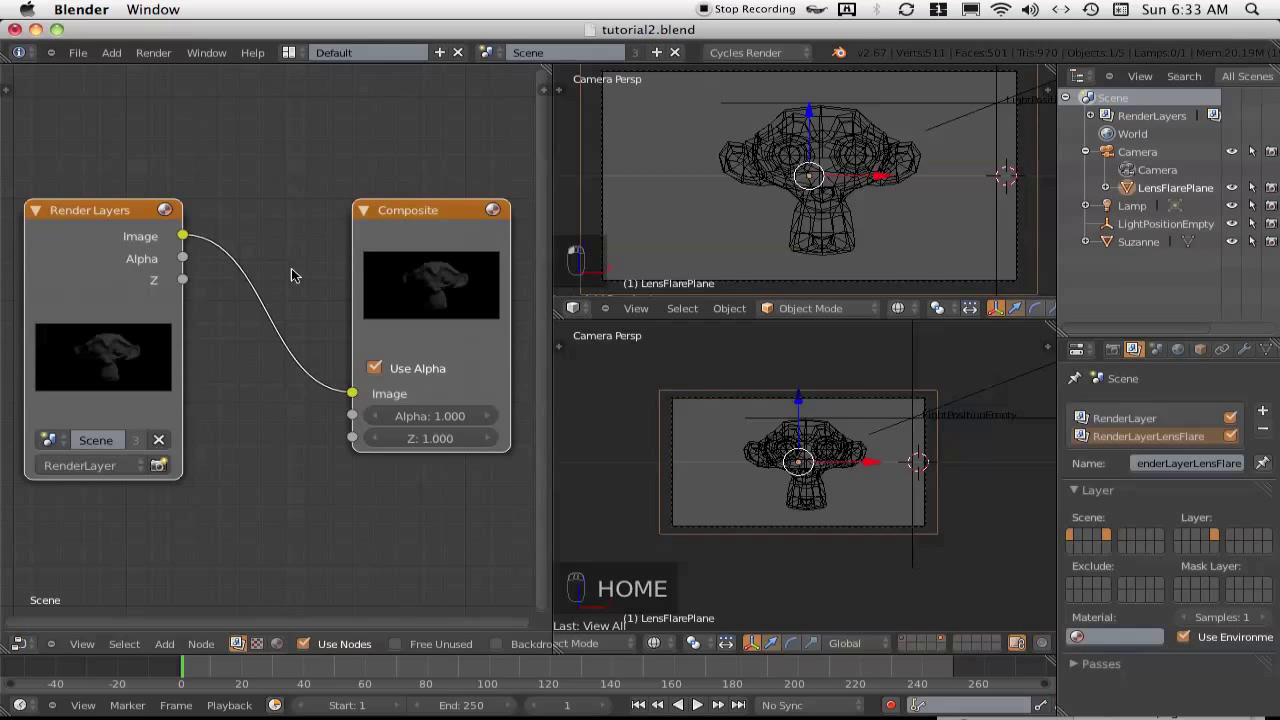
Move the Composite node farther from the Render Layers node and turn on the Backdrop
scroll(291, 276, down, 3)
drag(365, 268, 391, 240)
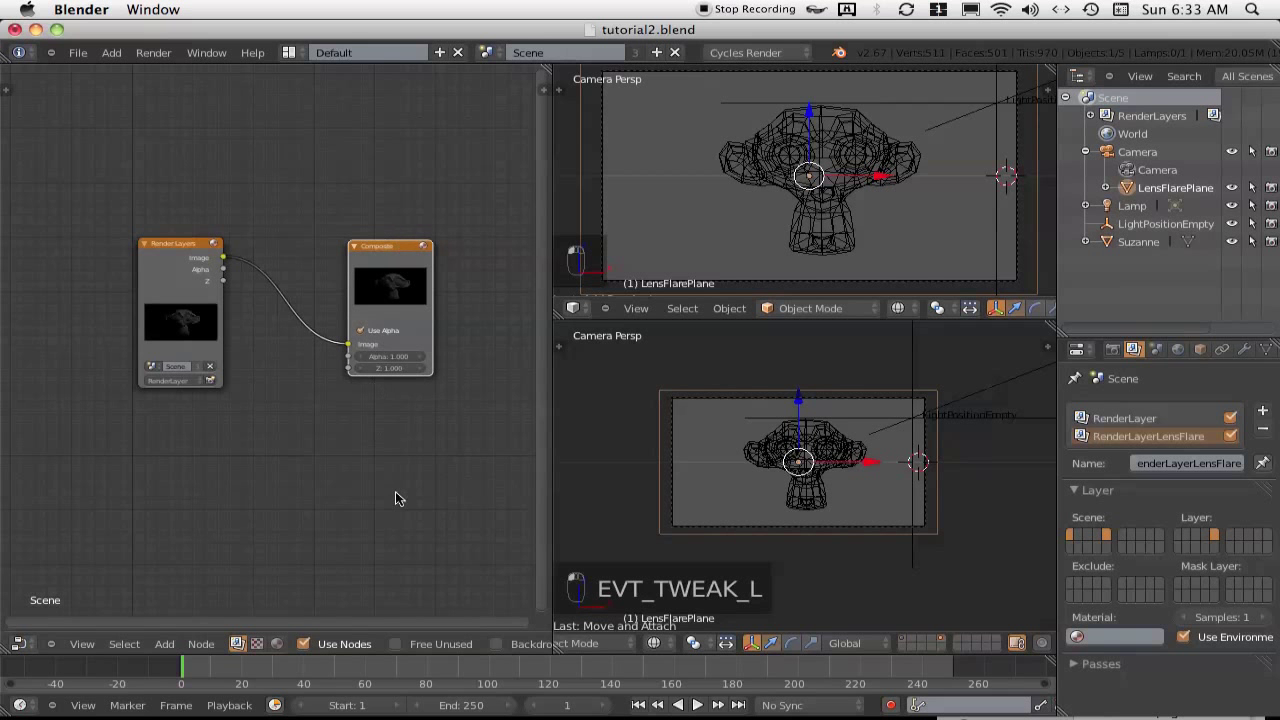
click(500, 646)
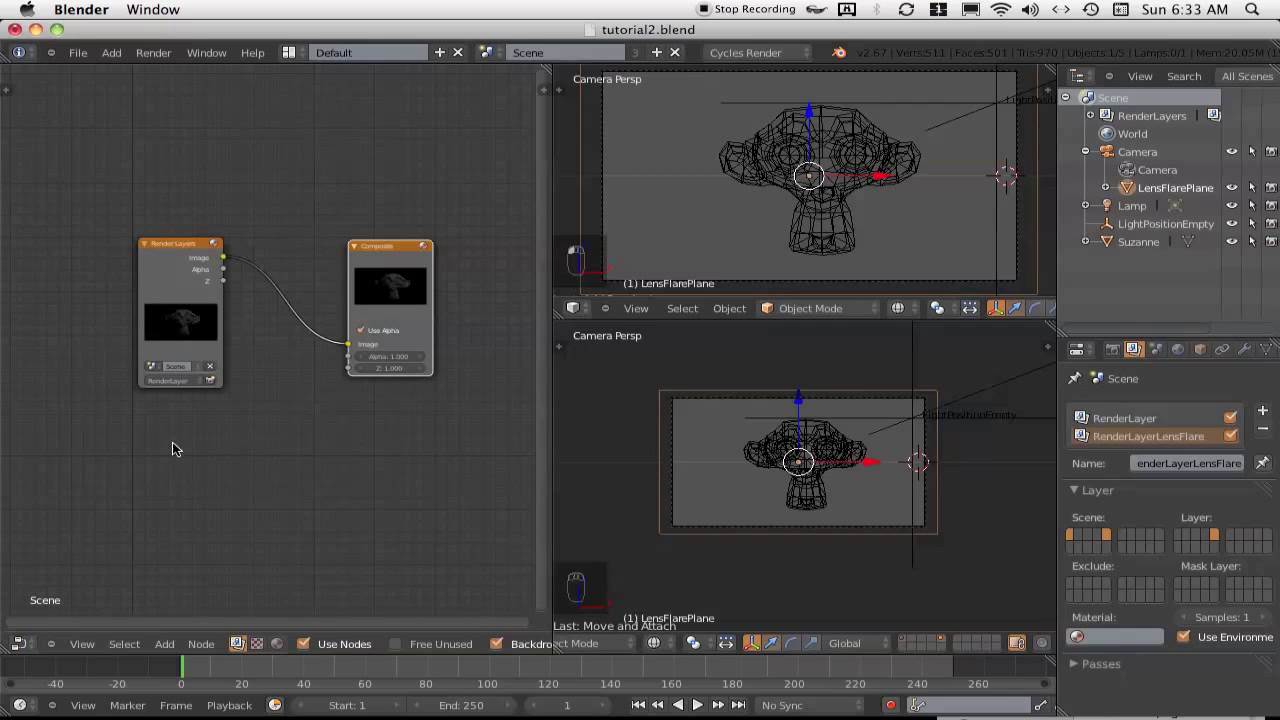
Add a second Render Layers node below the first and set its layer to RenderLayerLensFlare
key(shift+a)
mouse_move(175, 449)
mouse_move(168, 391)
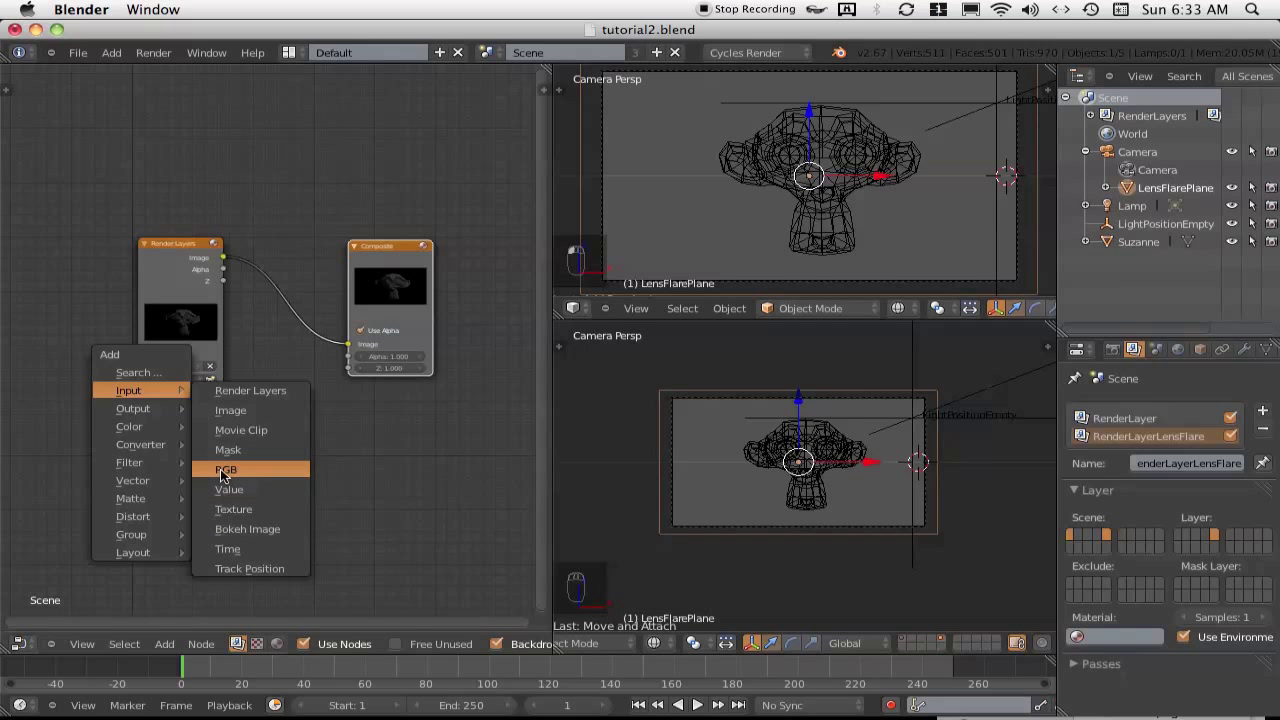
click(245, 391)
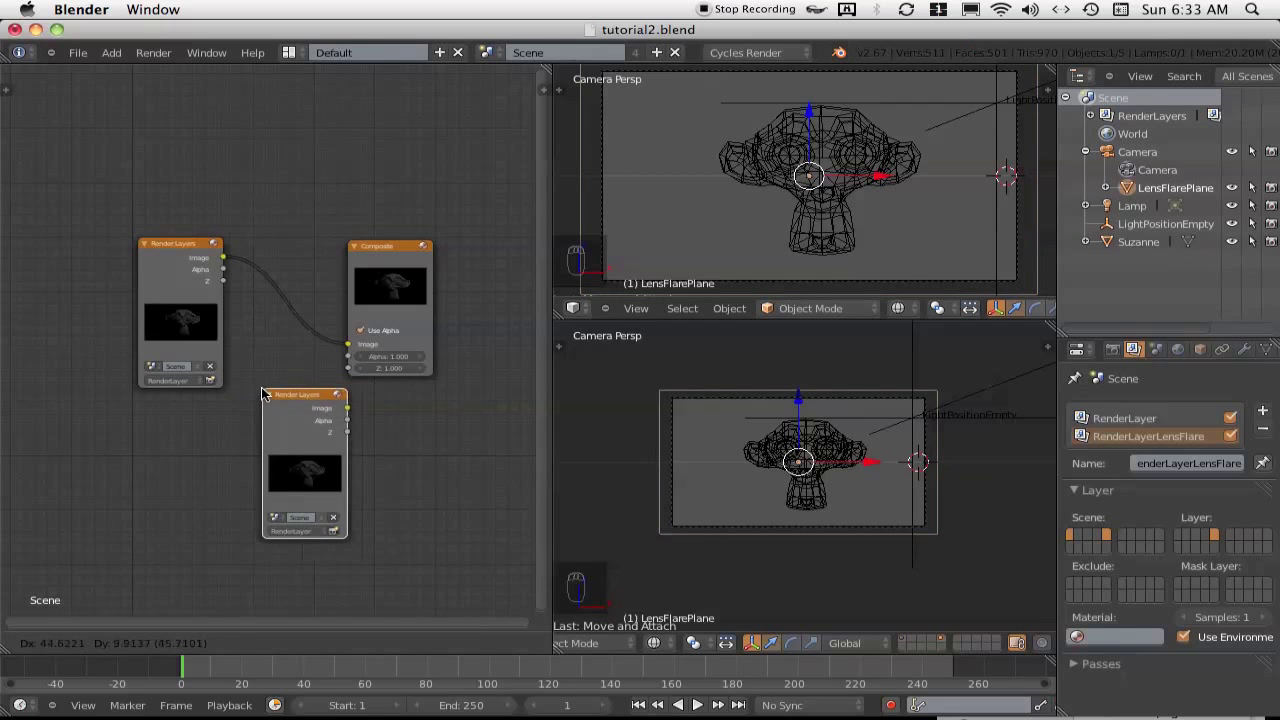
click(140, 401)
scroll(172, 525, up, 2)
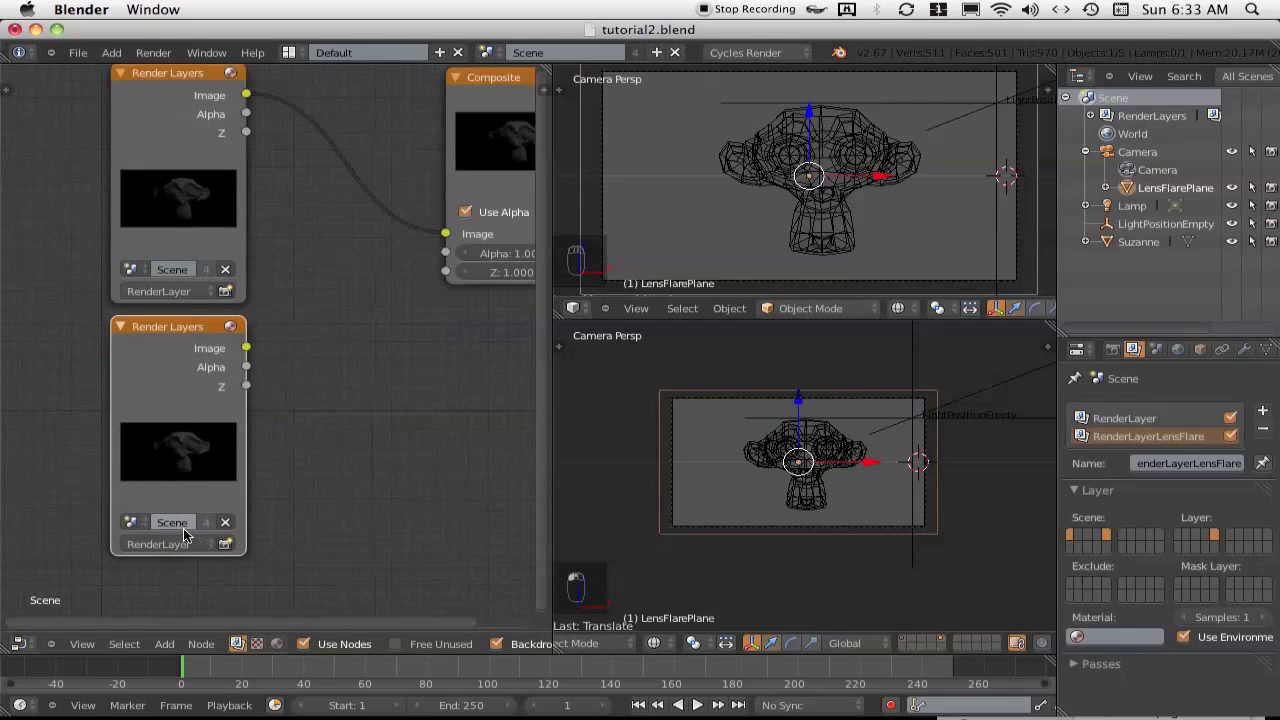
click(170, 545)
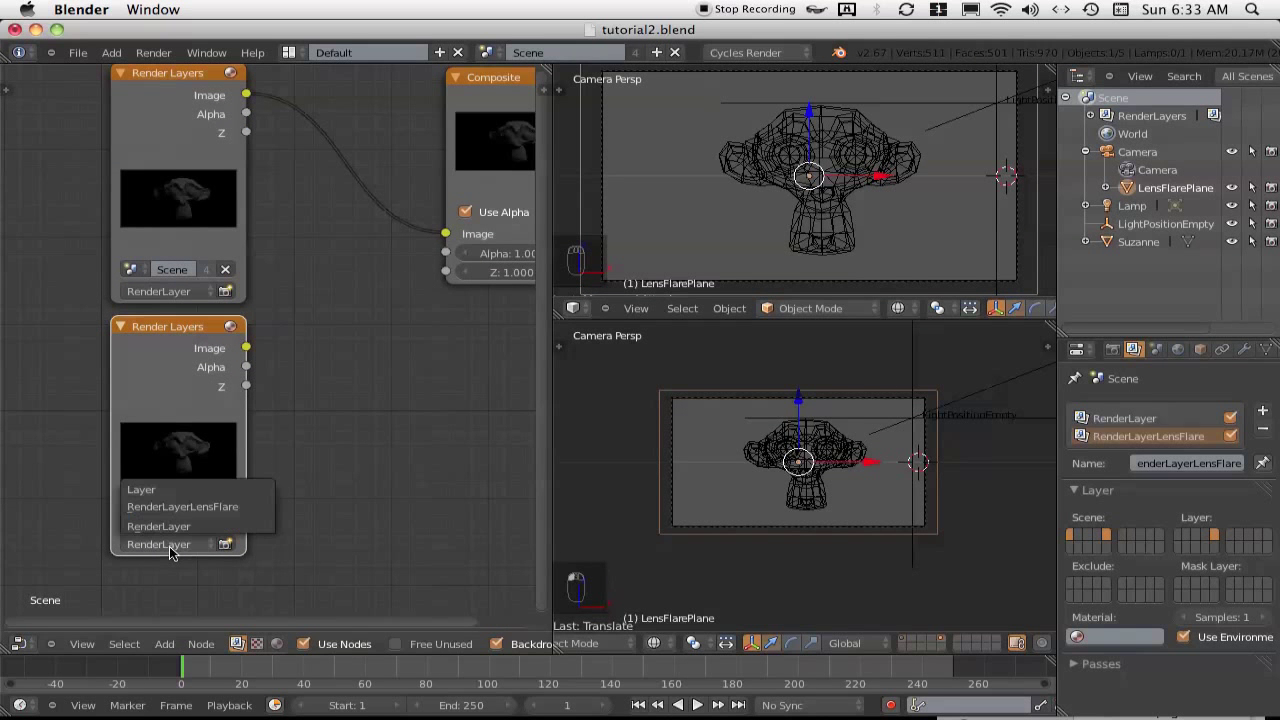
click(175, 507)
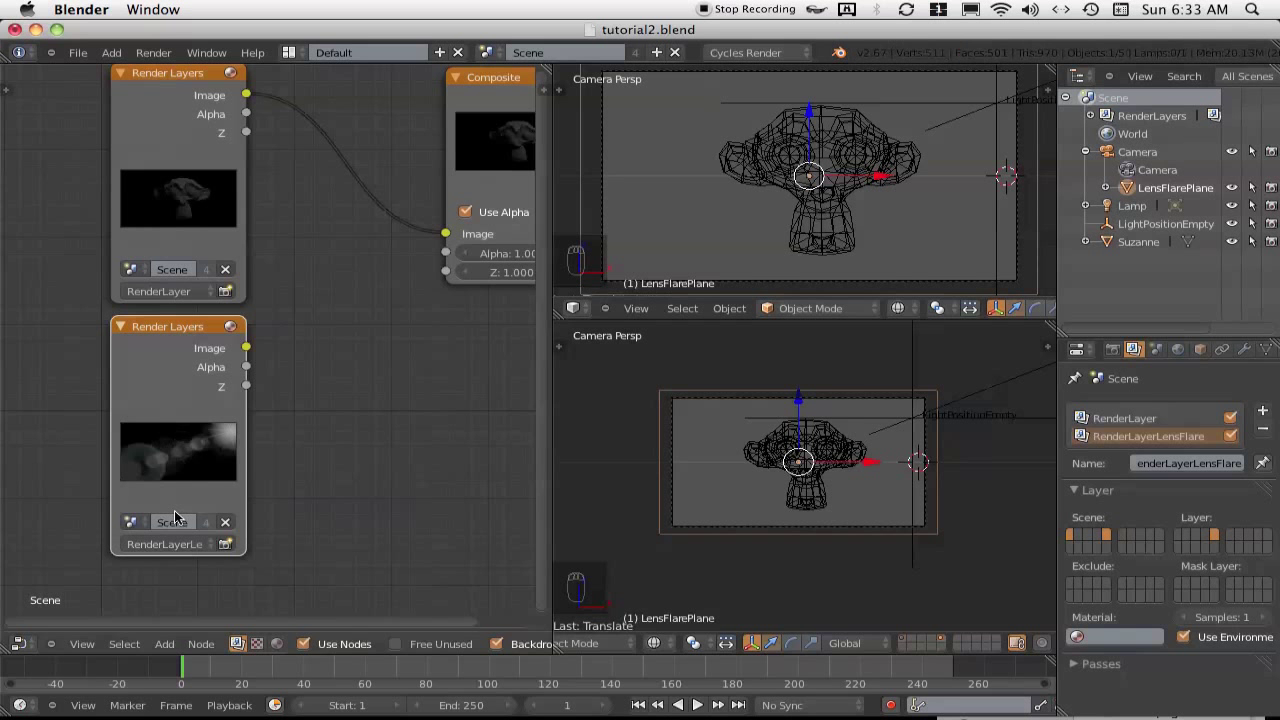
Move the Composite node farther out and insert a Mix node on the link between the first Render Layers node and Composite
ctrl+scroll(443, 603, right, 5)
drag(387, 81, 481, 75)
key(shift+a)
mouse_move(338, 276)
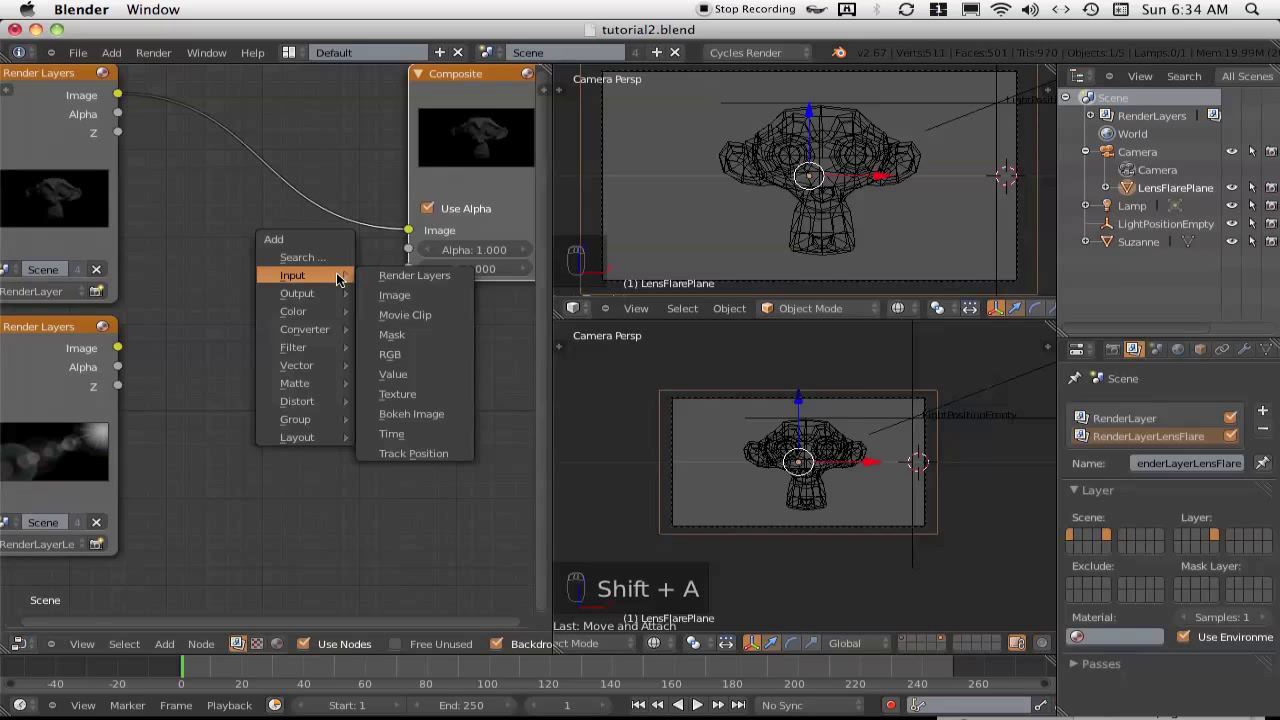
mouse_move(328, 318)
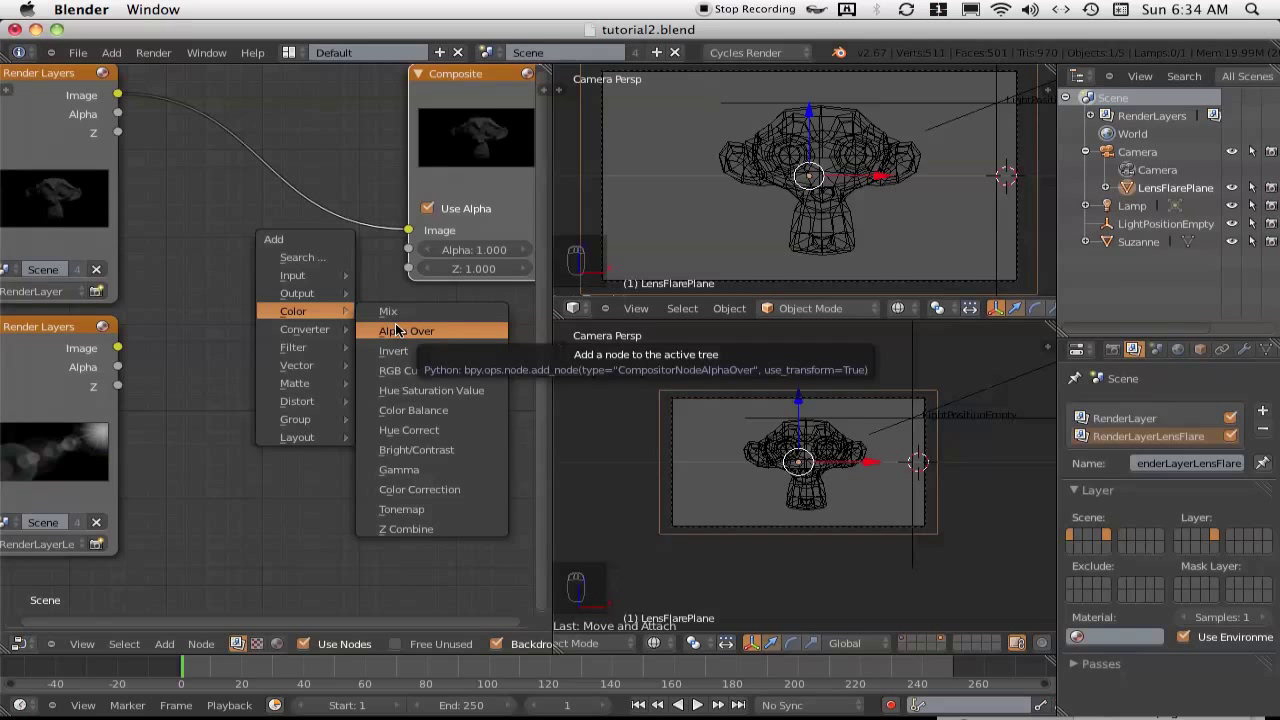
click(391, 314)
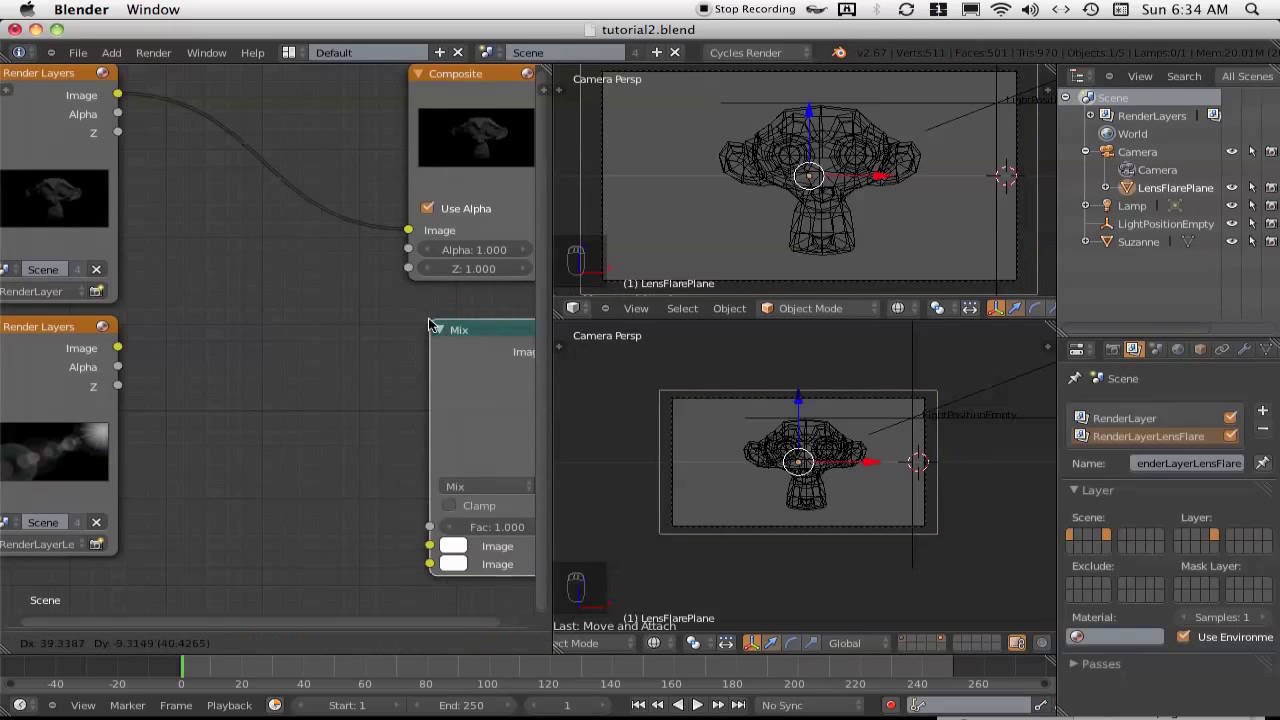
click(246, 217)
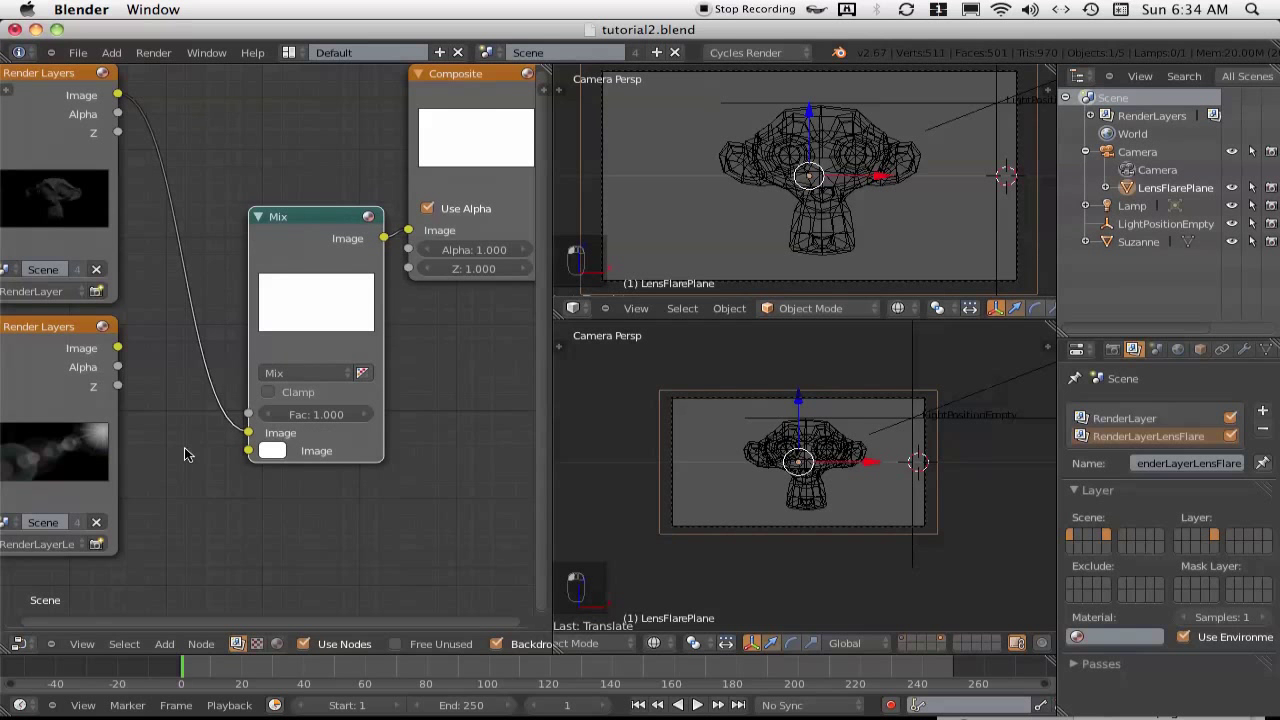
Connect the RenderLayerLensFlare image to the Mix node's second image input, set its blend mode to Add, and align the node with the others
drag(118, 348, 240, 457)
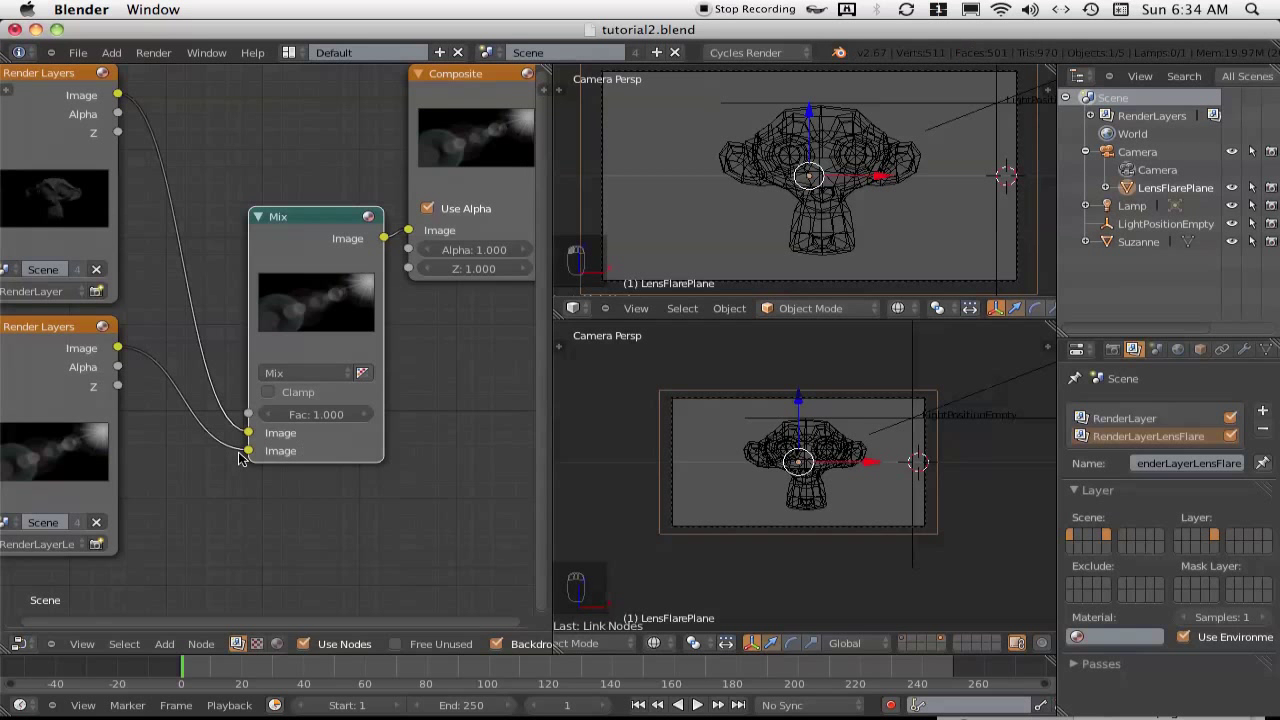
click(330, 370)
click(293, 410)
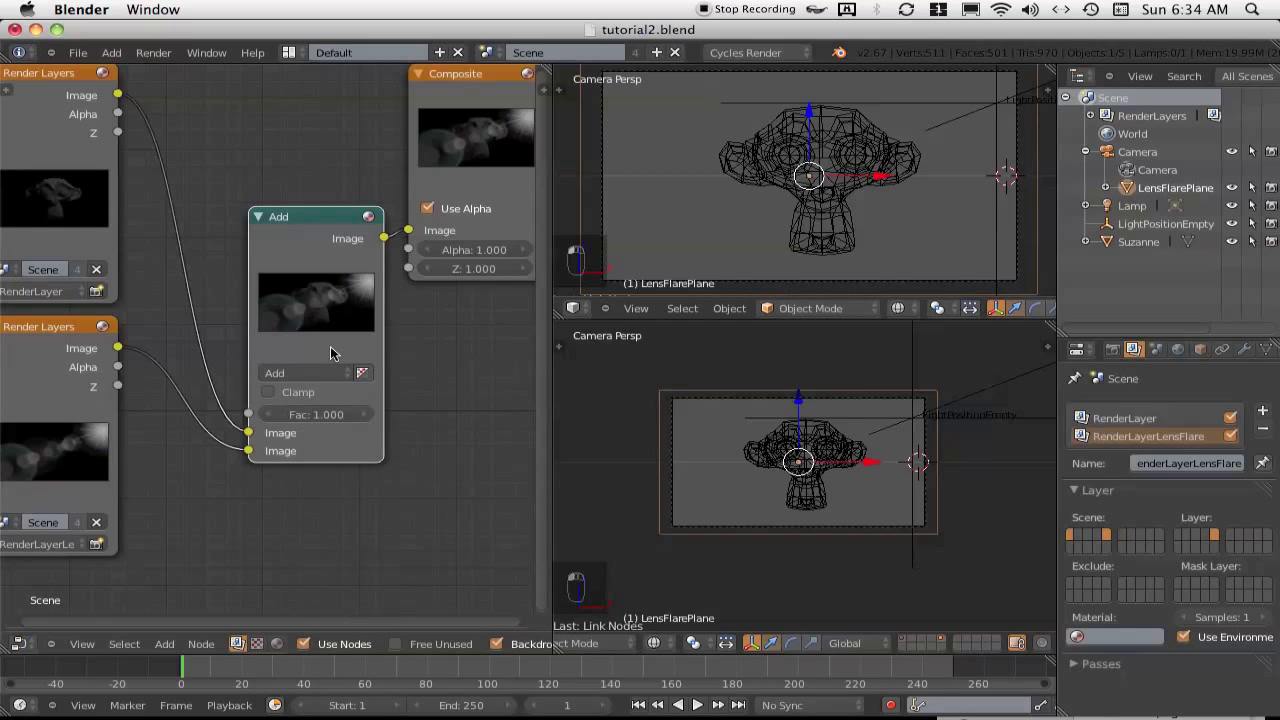
drag(303, 216, 302, 79)
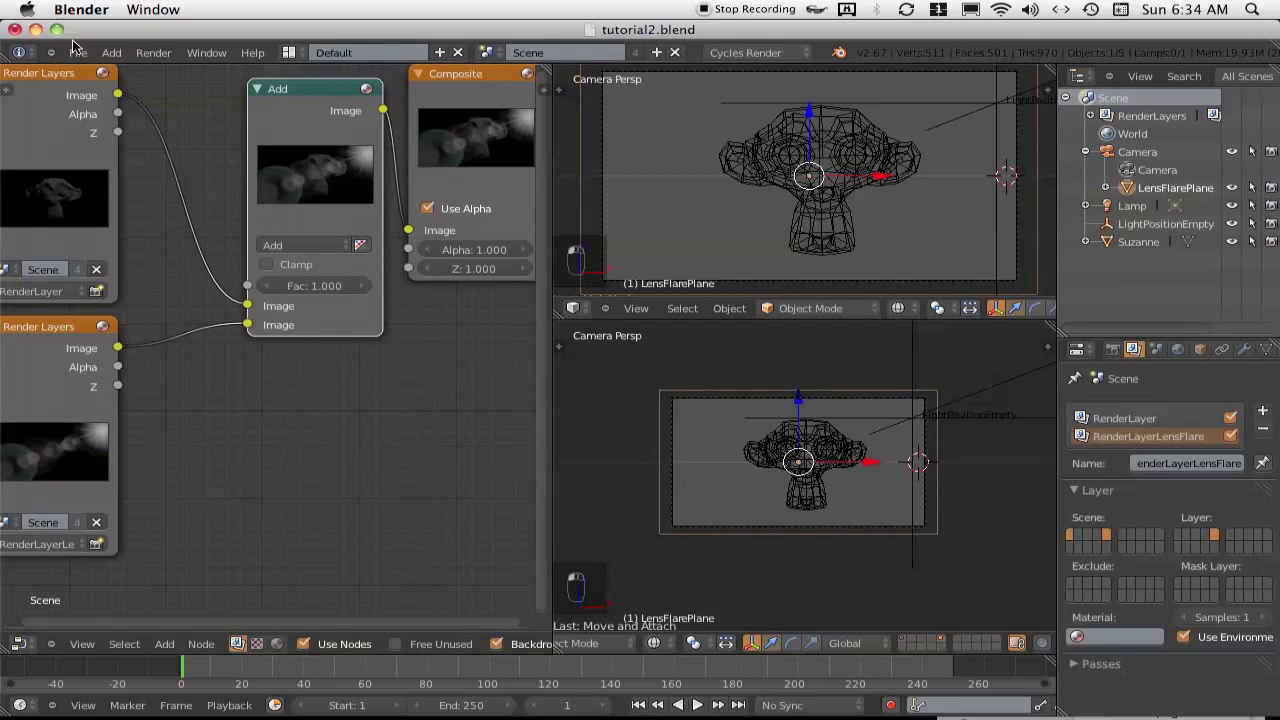
Save the file and render the current frame to check the composited lens flare
click(77, 52)
click(93, 209)
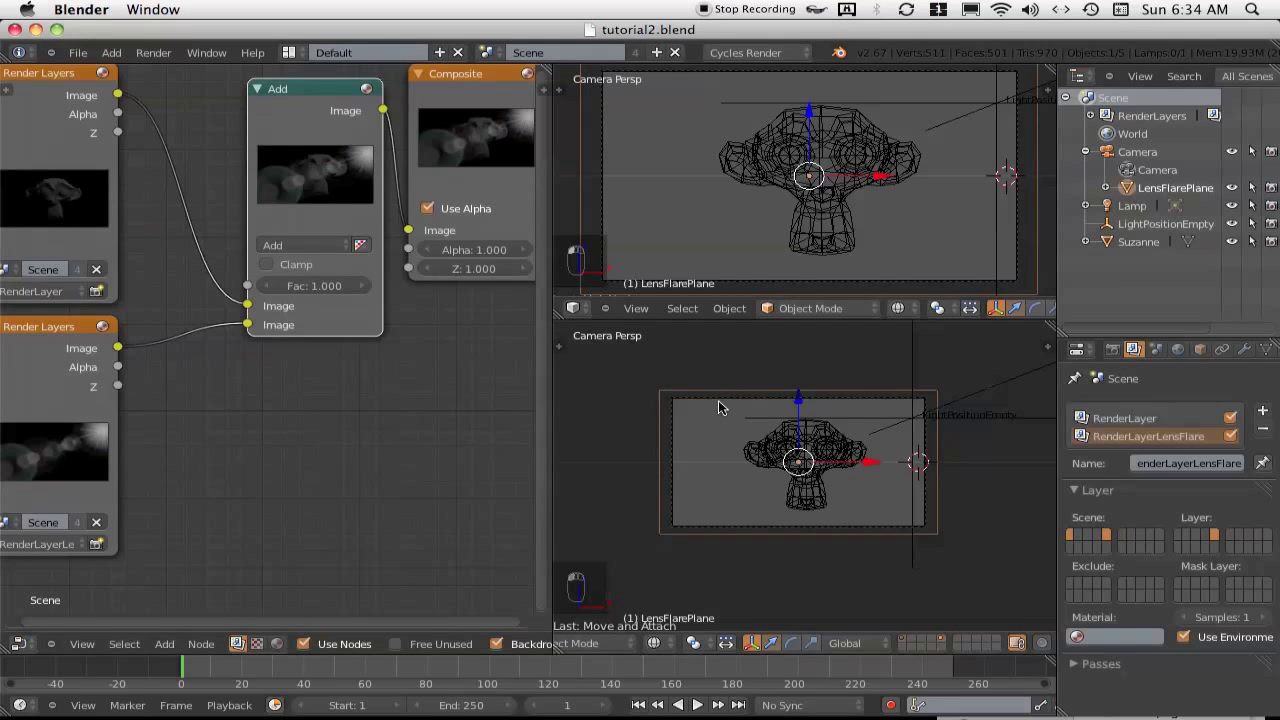
key(F12)
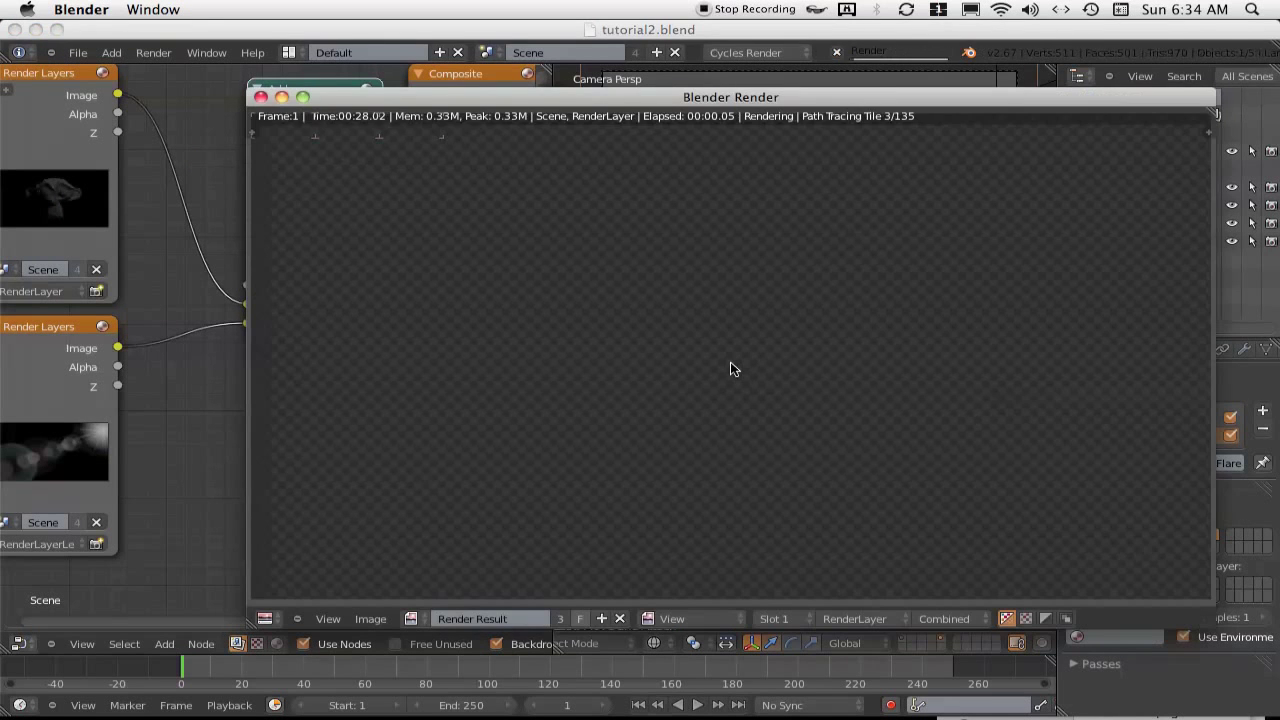
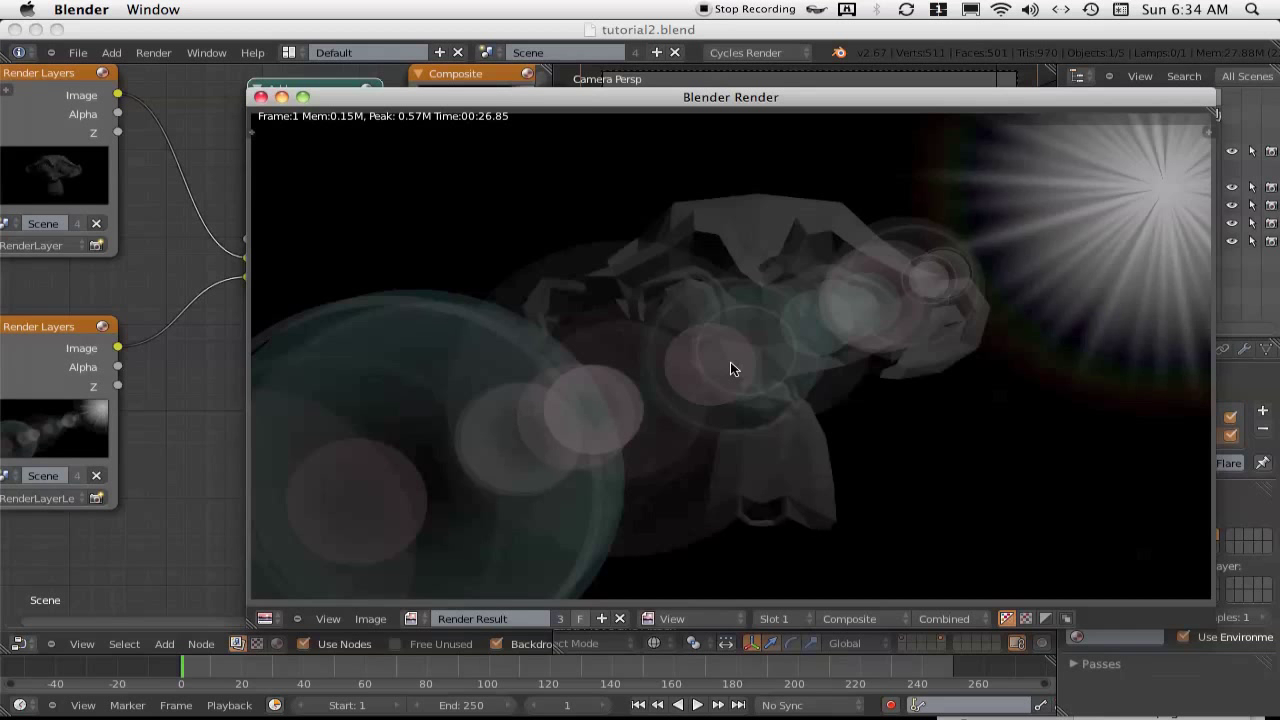
click(259, 97)
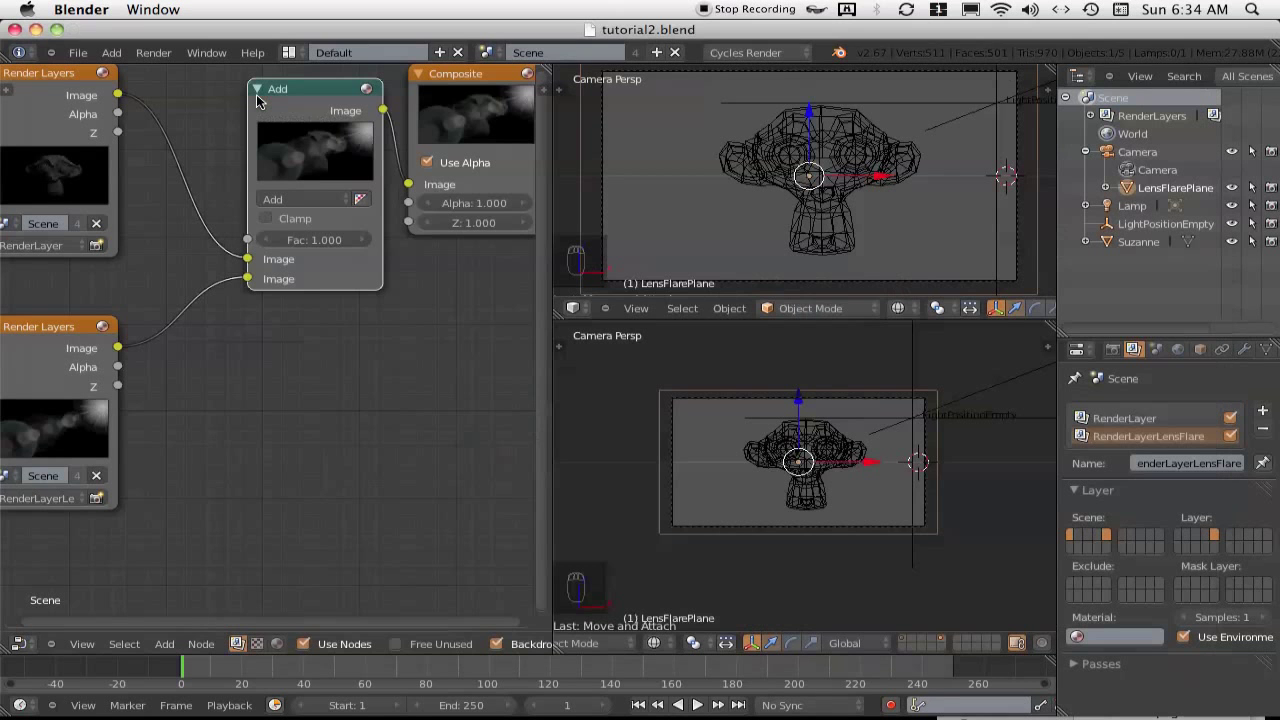
Set the upper camera viewport to Rendered shading and move LightPositionEmpty about 2.6 units in negative X, to the other side of Suzanne
click(897, 313)
click(915, 201)
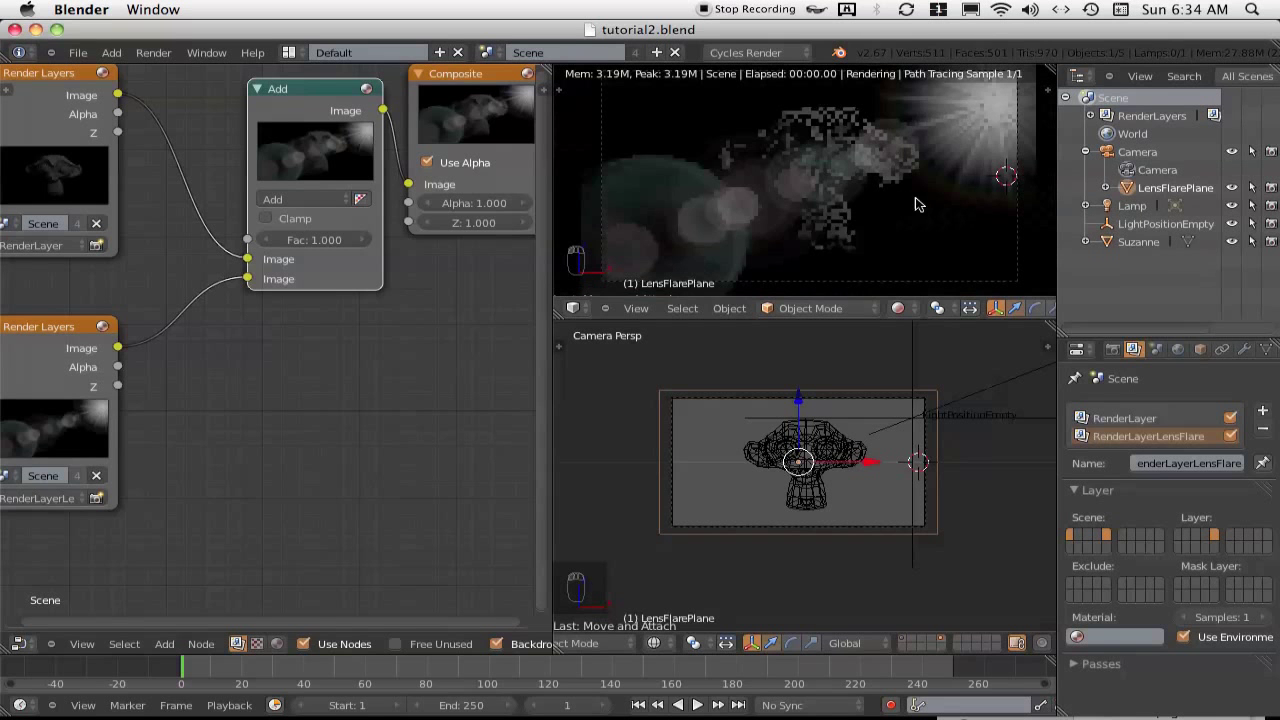
right_click(914, 347)
key(g)
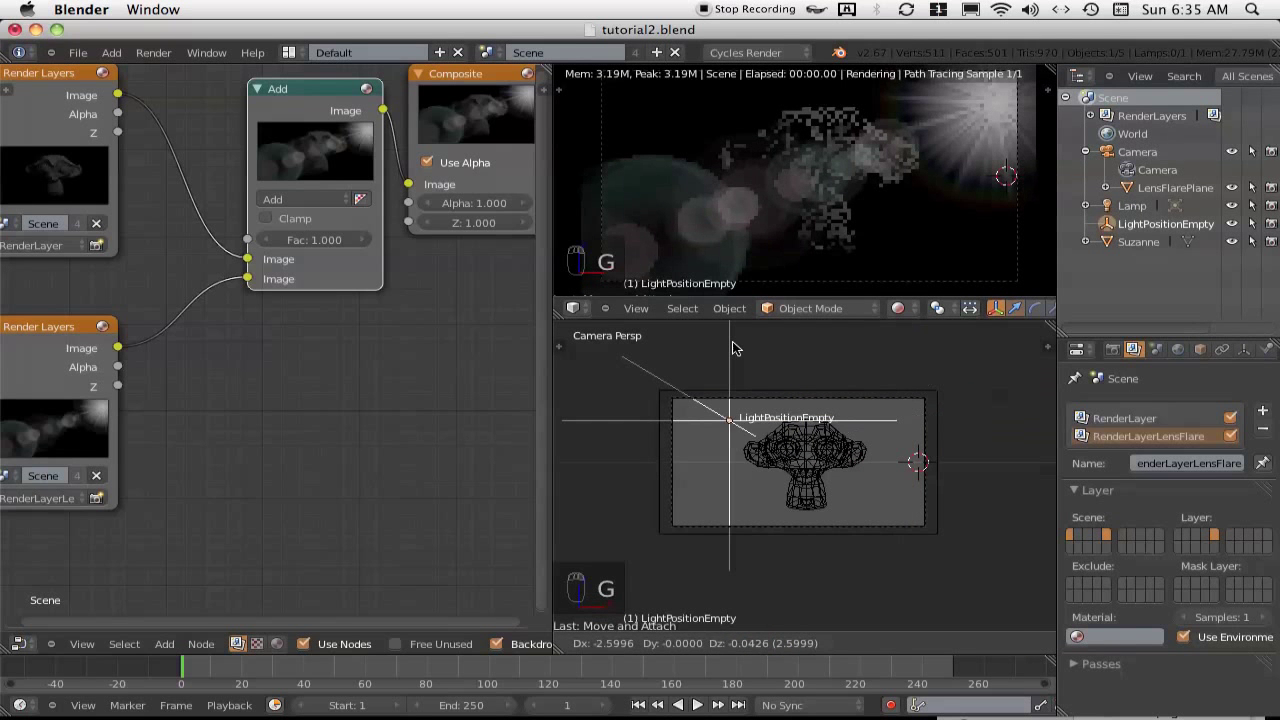
click(734, 349)
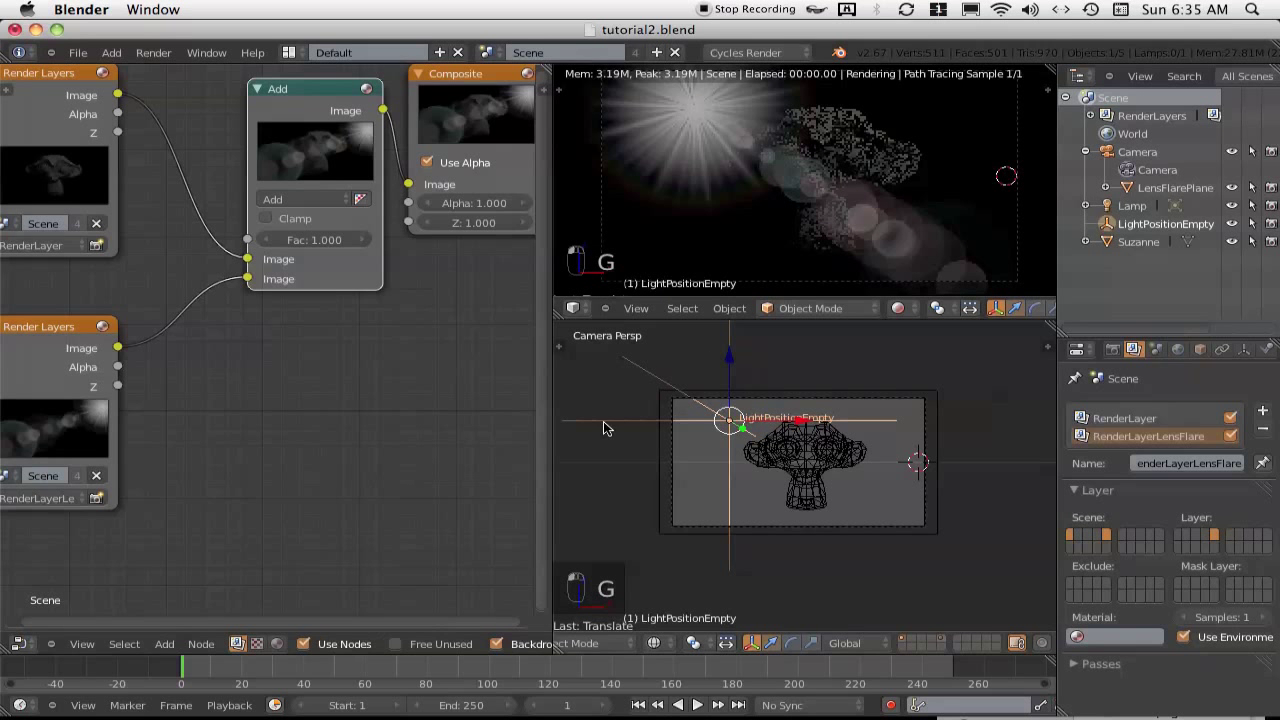
Show the LensFlareMat shader nodes of LensFlarePlane with the Script node in view, and save the file
click(1176, 188)
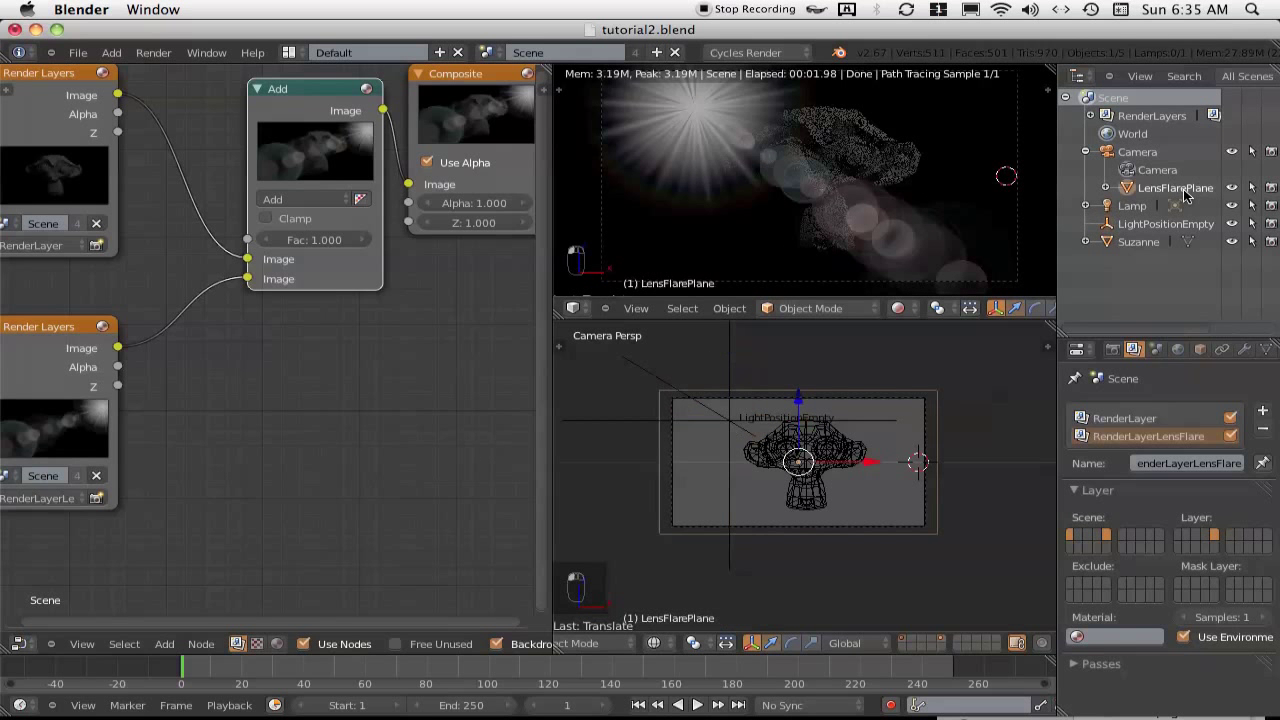
click(279, 644)
scroll(253, 421, down, 3)
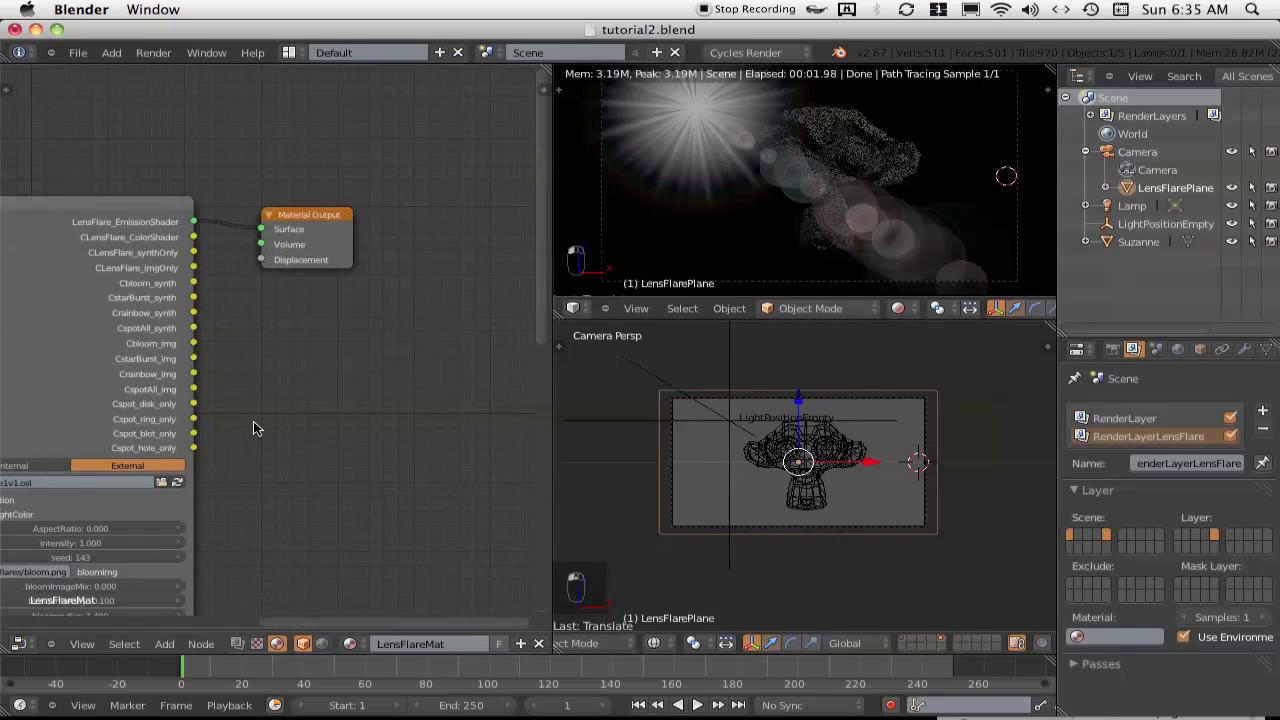
middle_drag(146, 232, 345, 72)
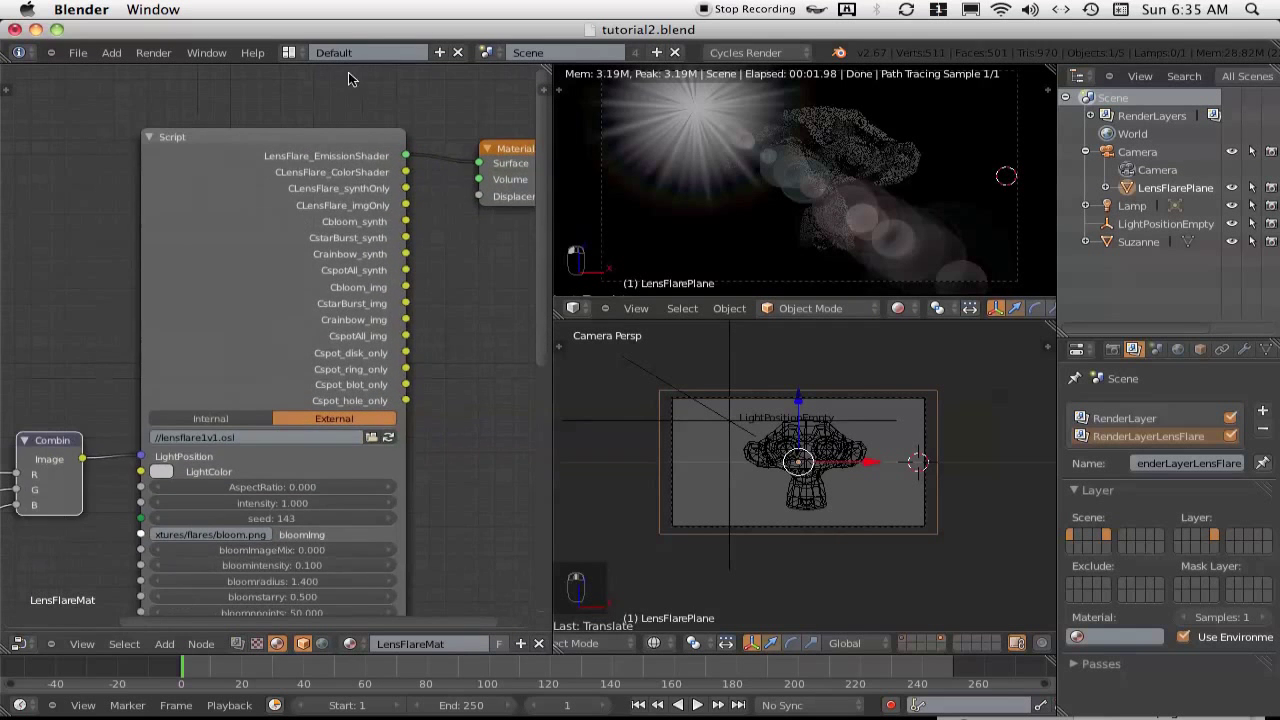
scroll(465, 428, down, 2)
middle_drag(465, 428, 469, 337)
key(ctrl+s)
key(Return)
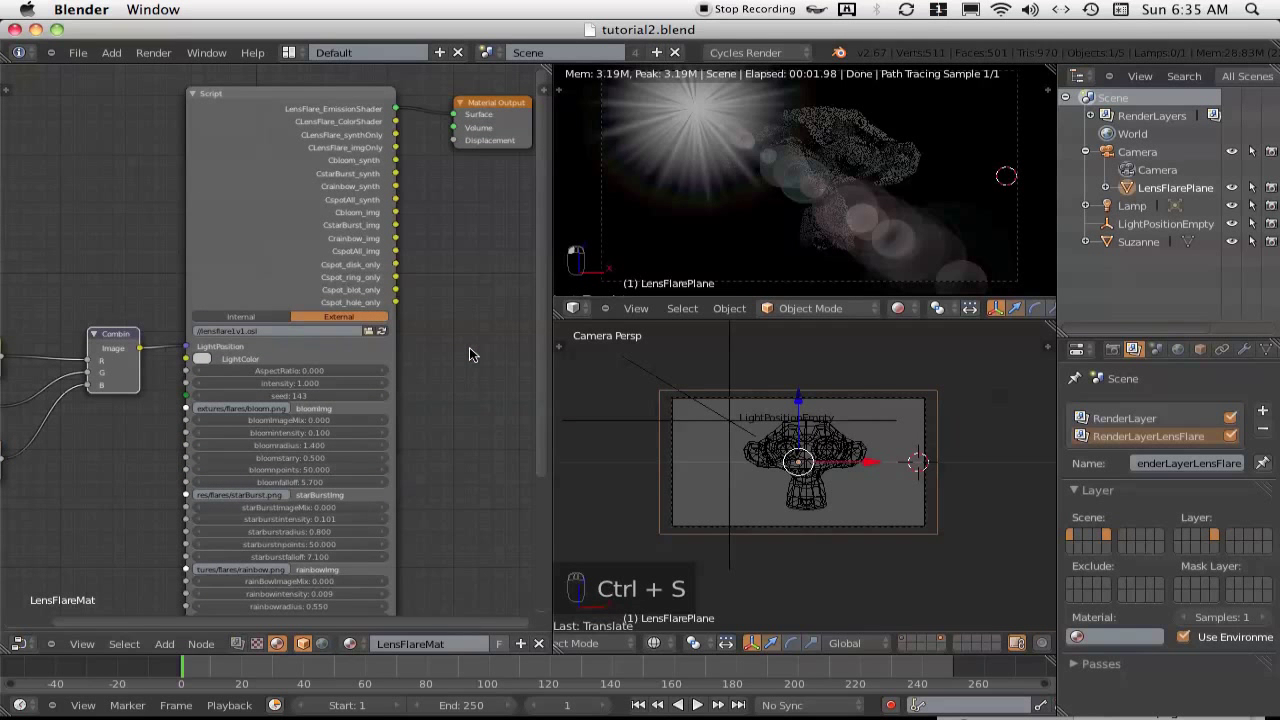
Set spotsImageMix on the lens flare Script node to 1
drag(546, 331, 549, 426)
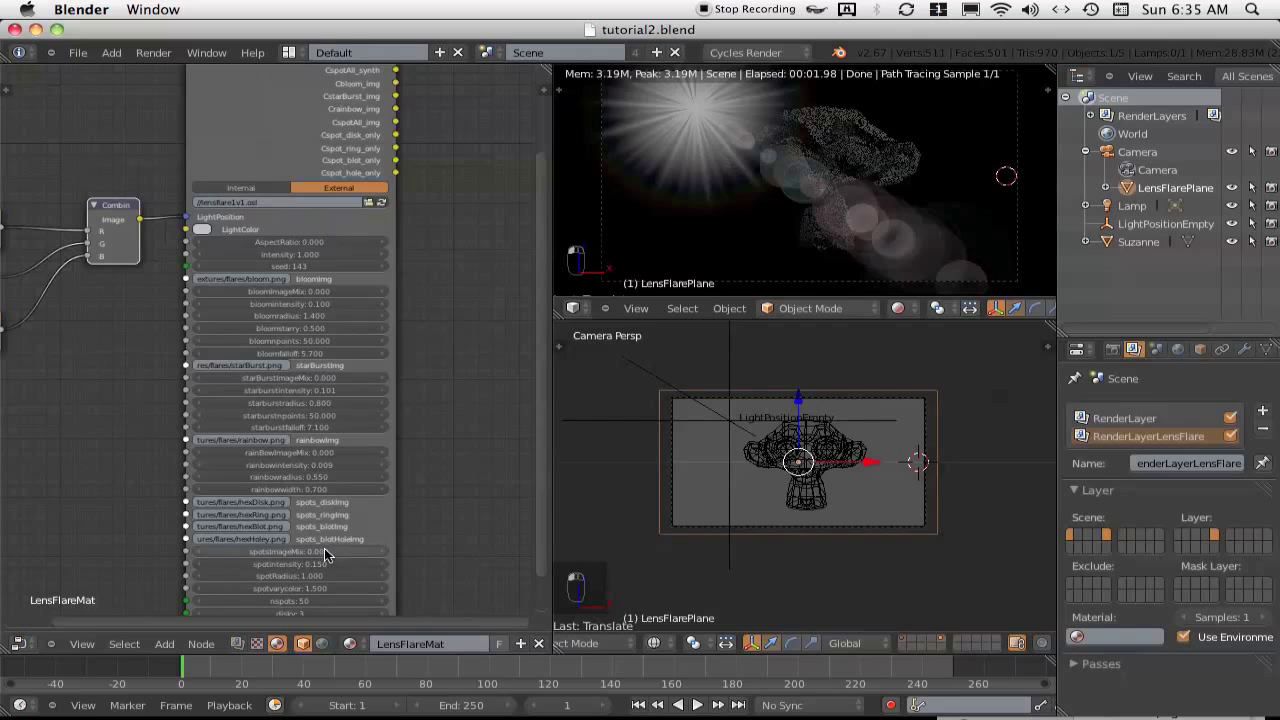
scroll(298, 565, up, 5)
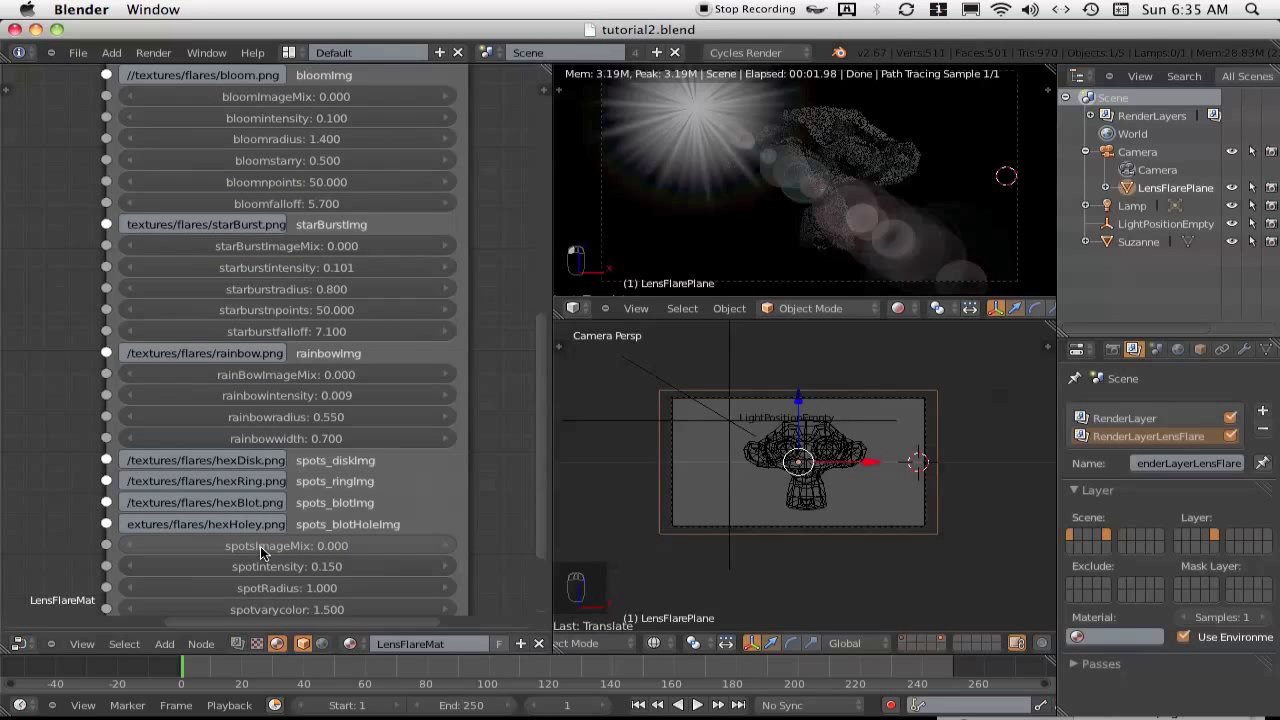
click(318, 548)
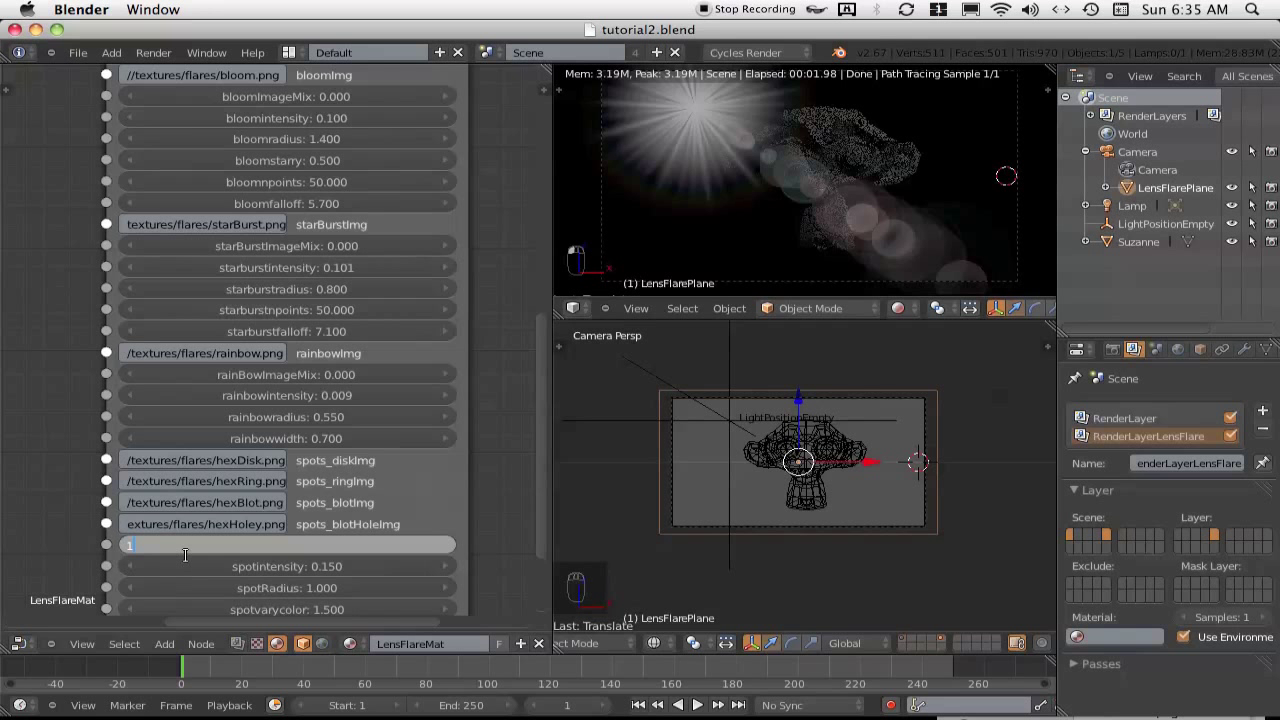
key(Return)
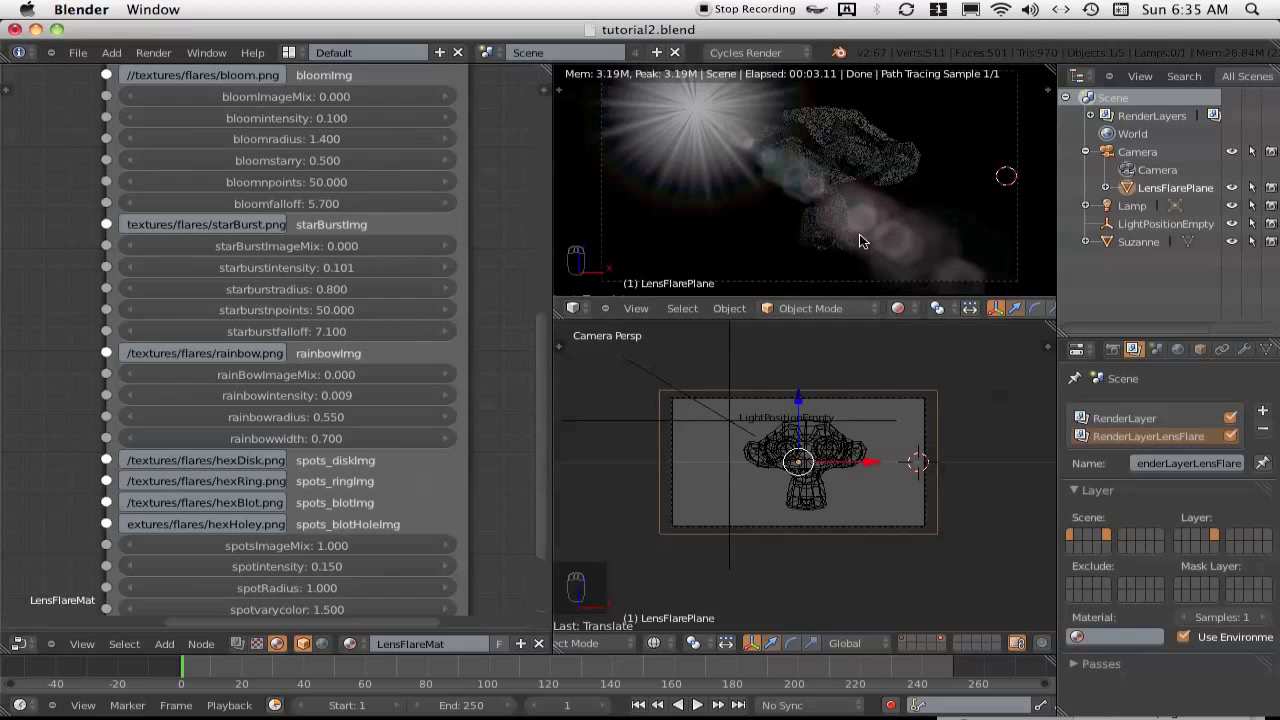
Switch to Finder, open the textures/flares folder, and preview its flare images from hexRing.png through heart.png
key(super+Tab)
key(super+Tab)
key(super+Tab)
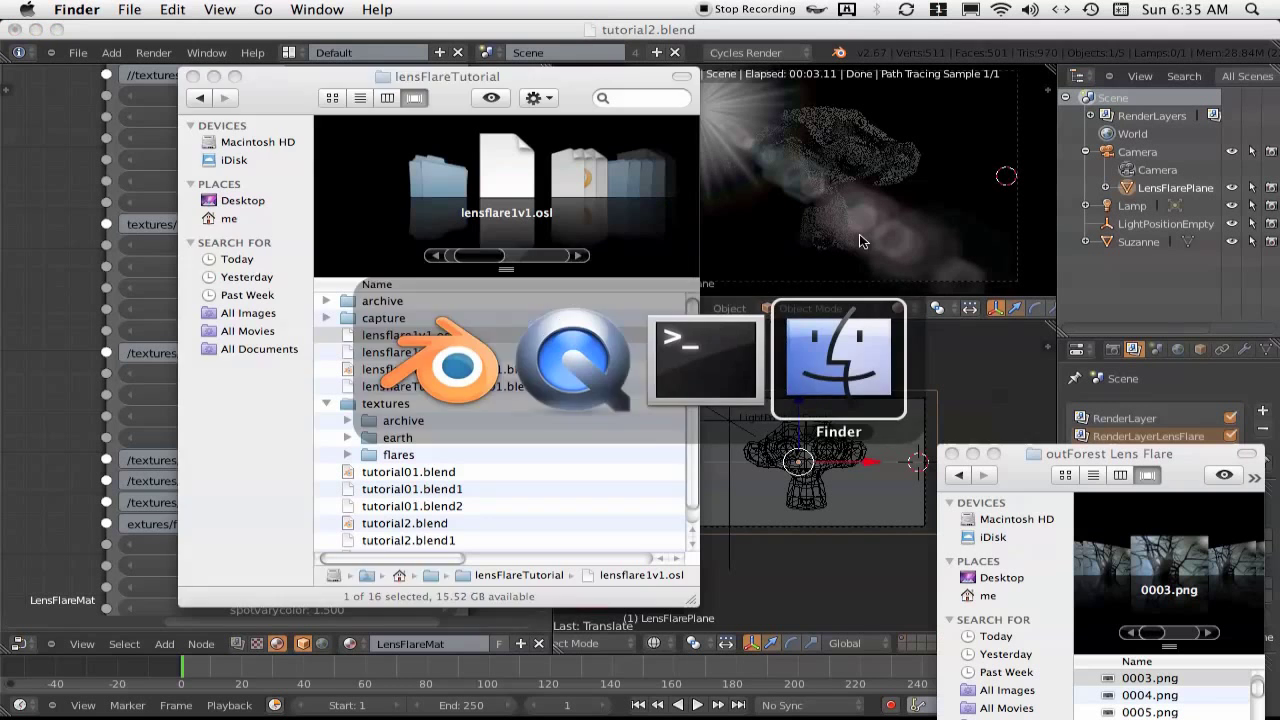
double_click(372, 455)
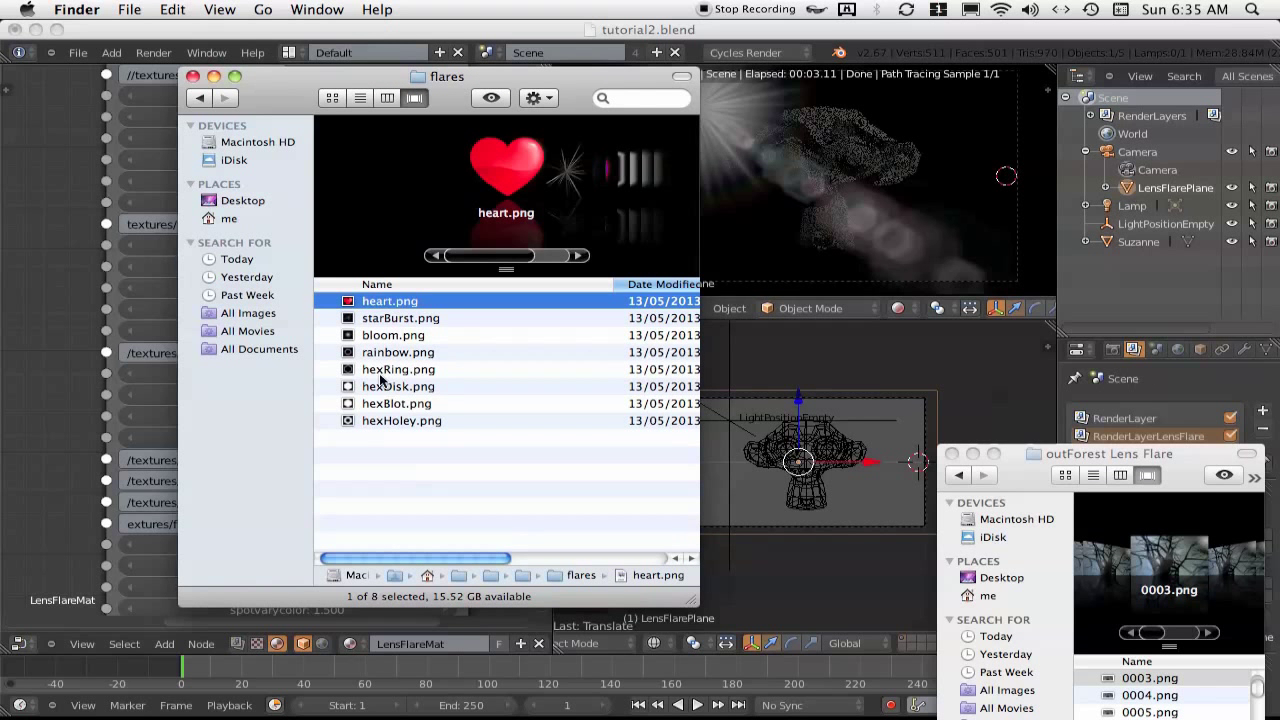
click(385, 369)
click(499, 101)
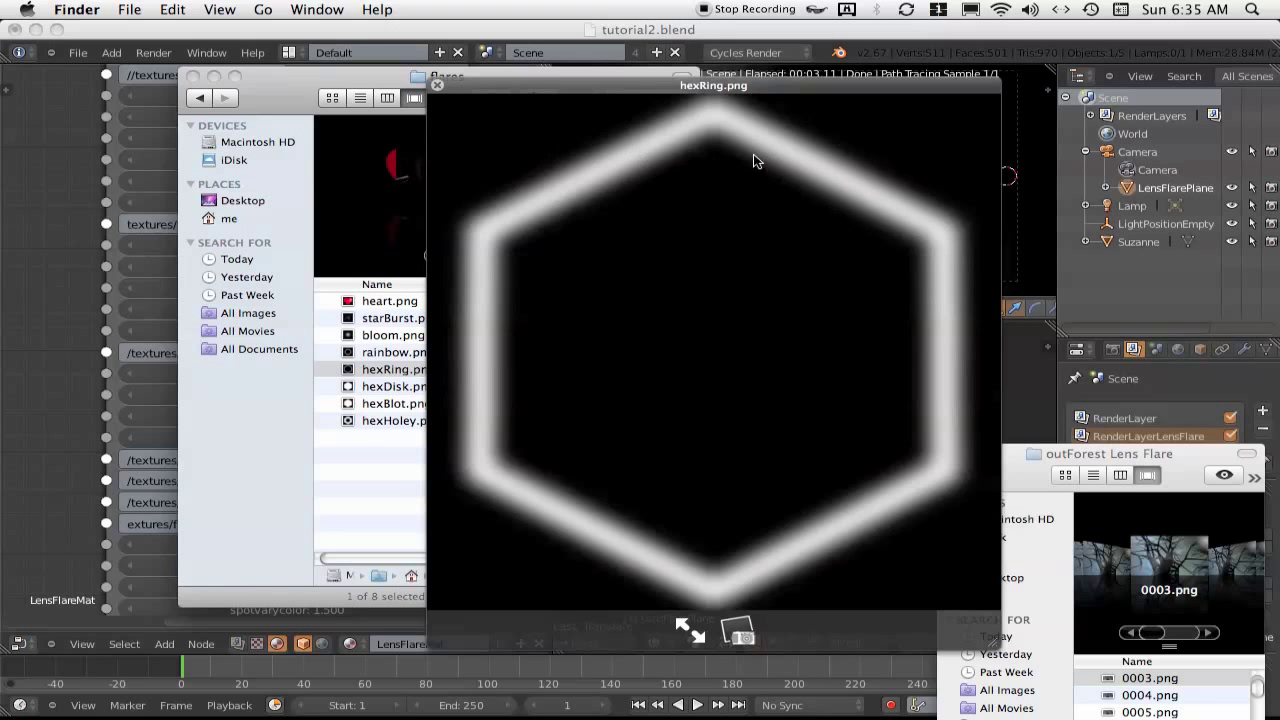
key(Down)
key(Down)
key(Down)
key(Up)
key(Up)
key(Up)
key(Up)
key(Up)
key(Up)
key(Up)
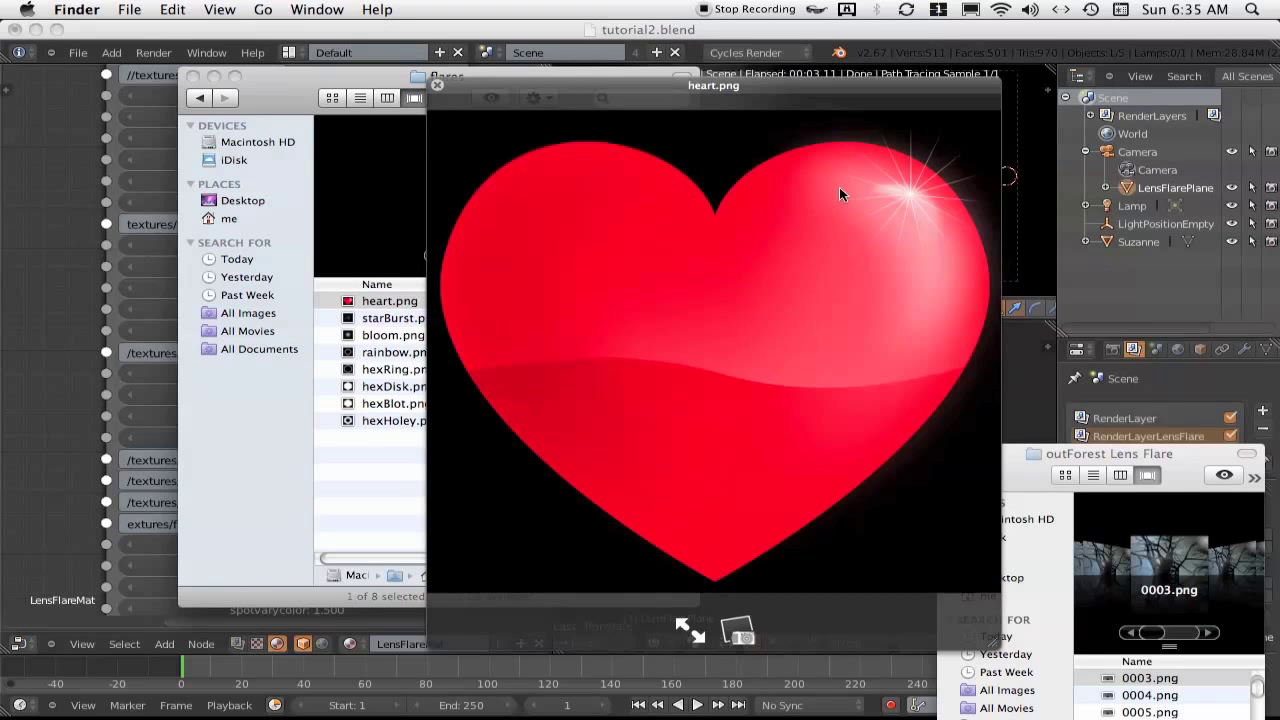
click(437, 85)
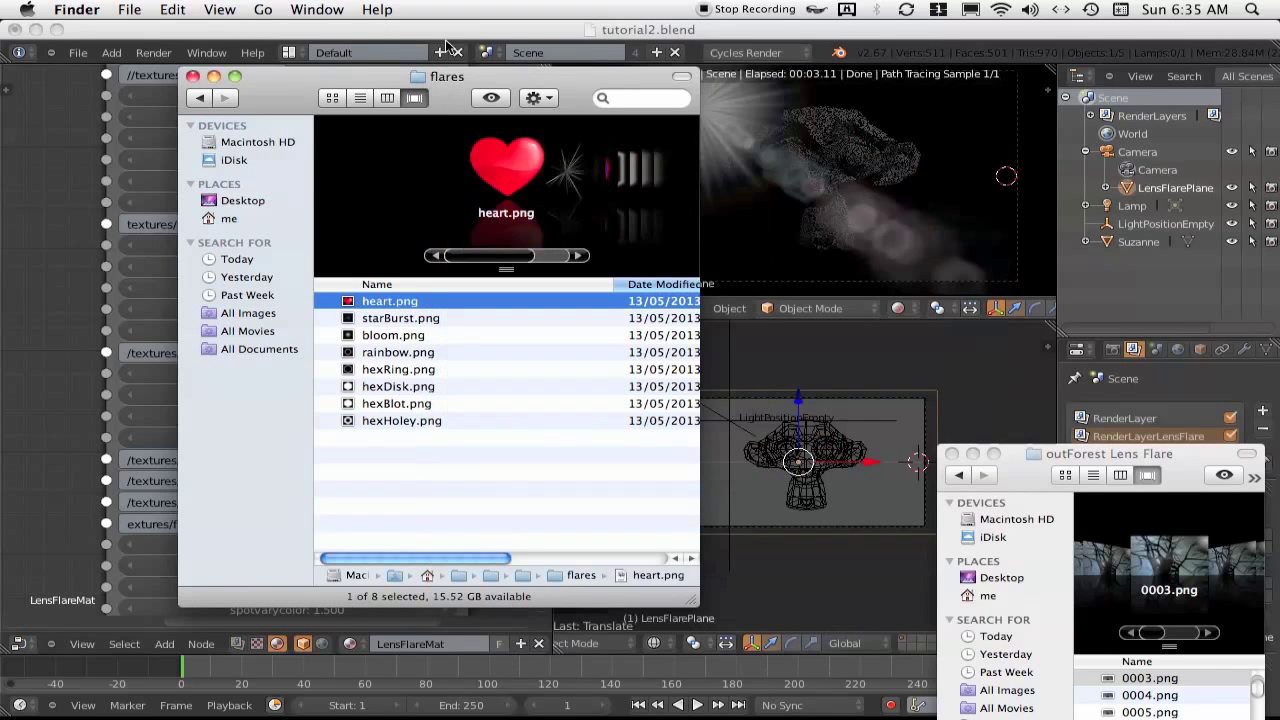
Return to Blender and change the Script node's spots_blotHoleImg path to //textures/flares/heart.png
key(super+Tab)
scroll(324, 528, down, 3)
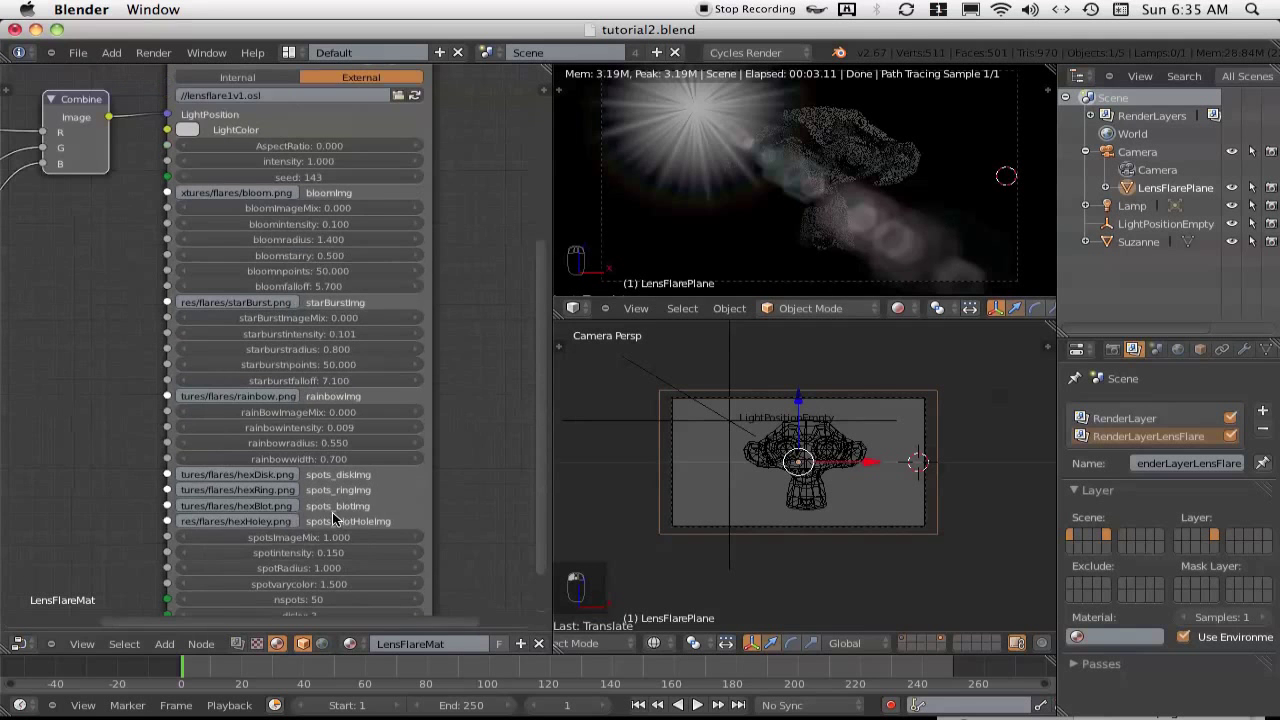
scroll(292, 520, up, 2)
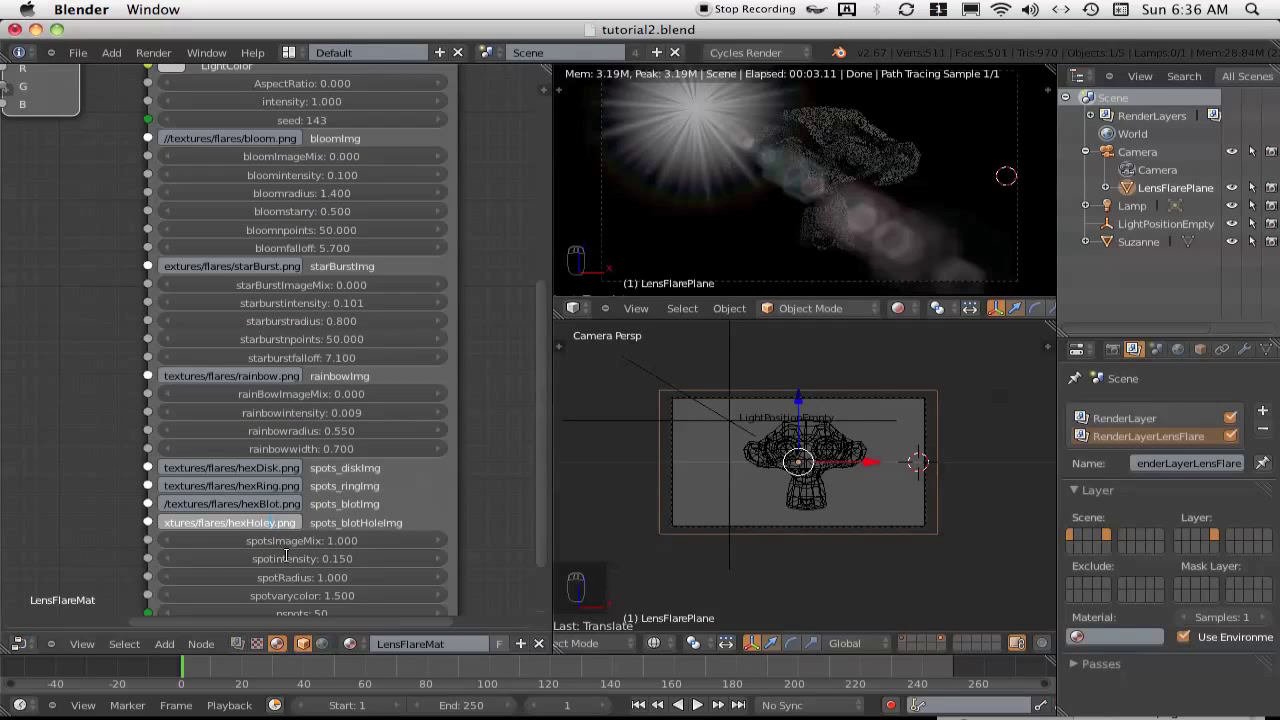
key(BackSpace)
key(BackSpace)
key(BackSpace)
key(BackSpace)
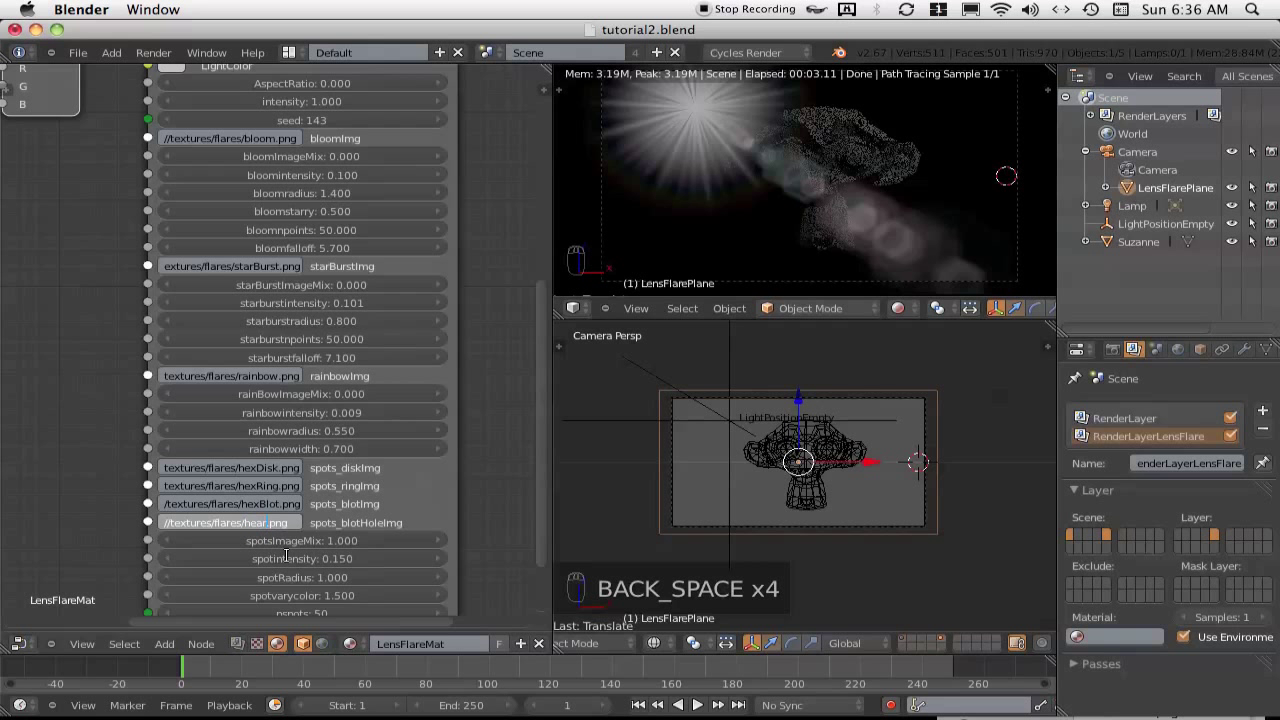
key(Return)
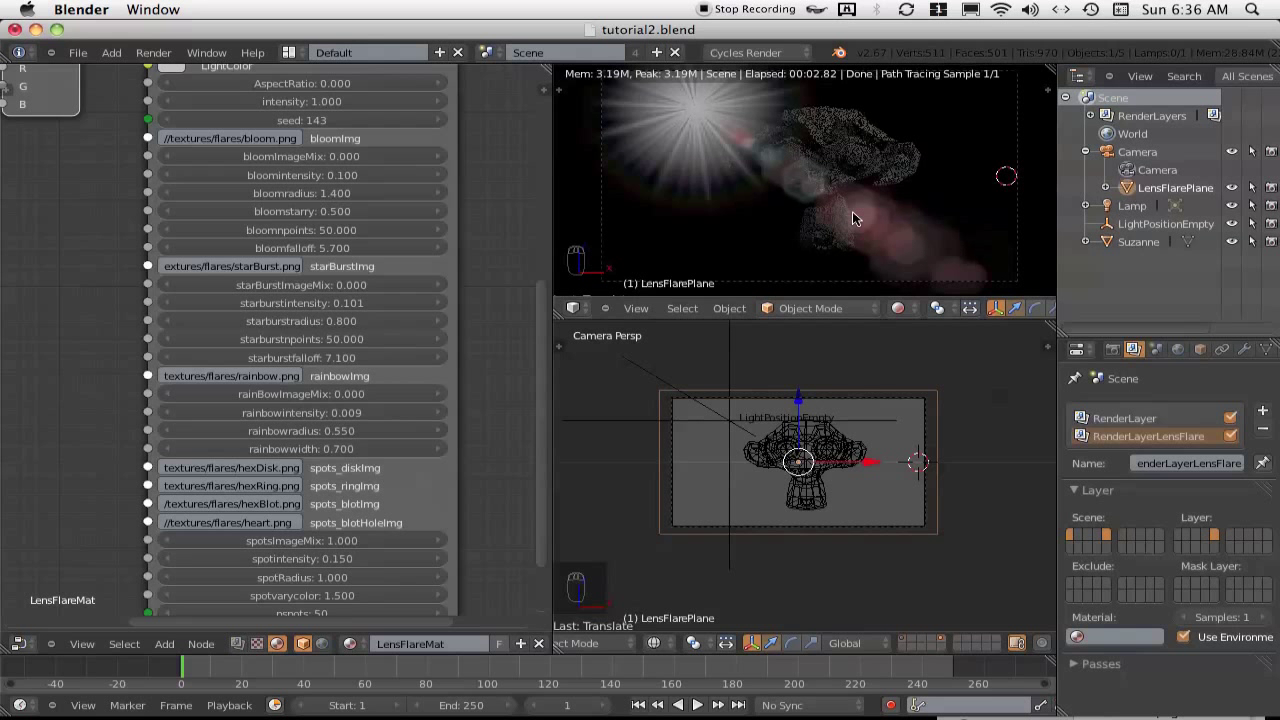
Move LightPositionEmpty back across Suzanne to the upper-right corner of the camera frame
right_click(699, 429)
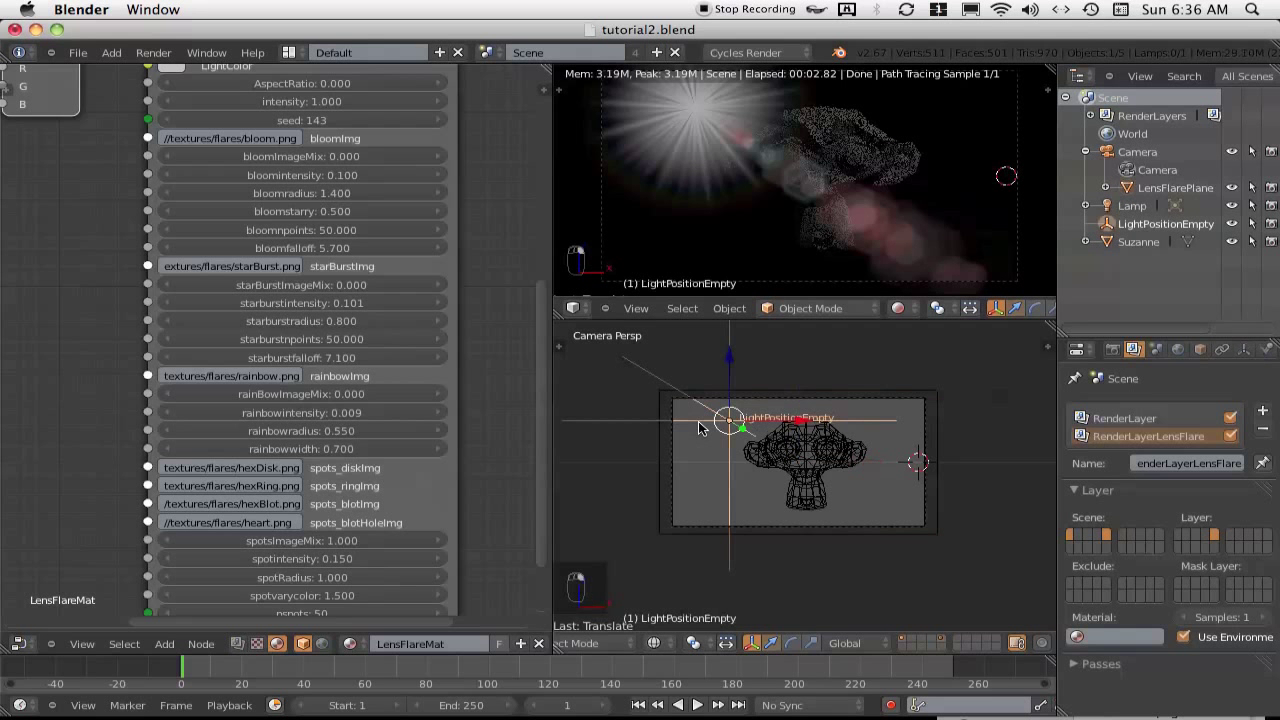
key(g)
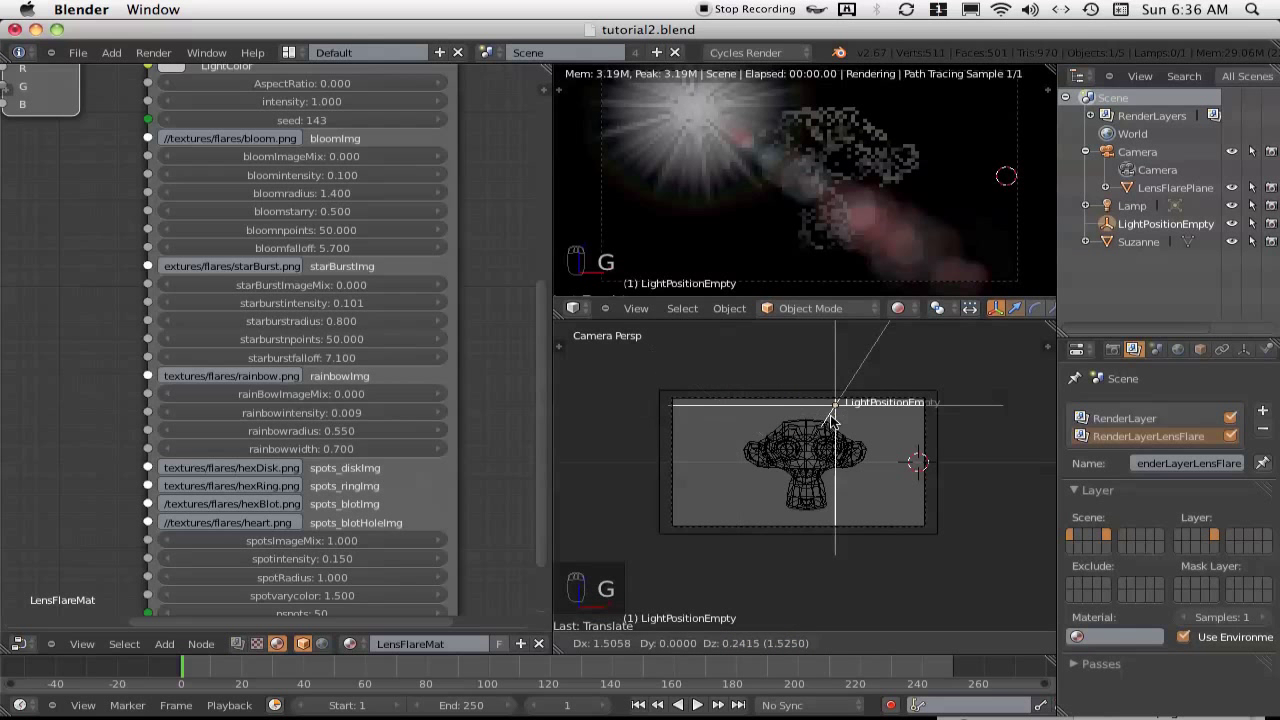
click(857, 423)
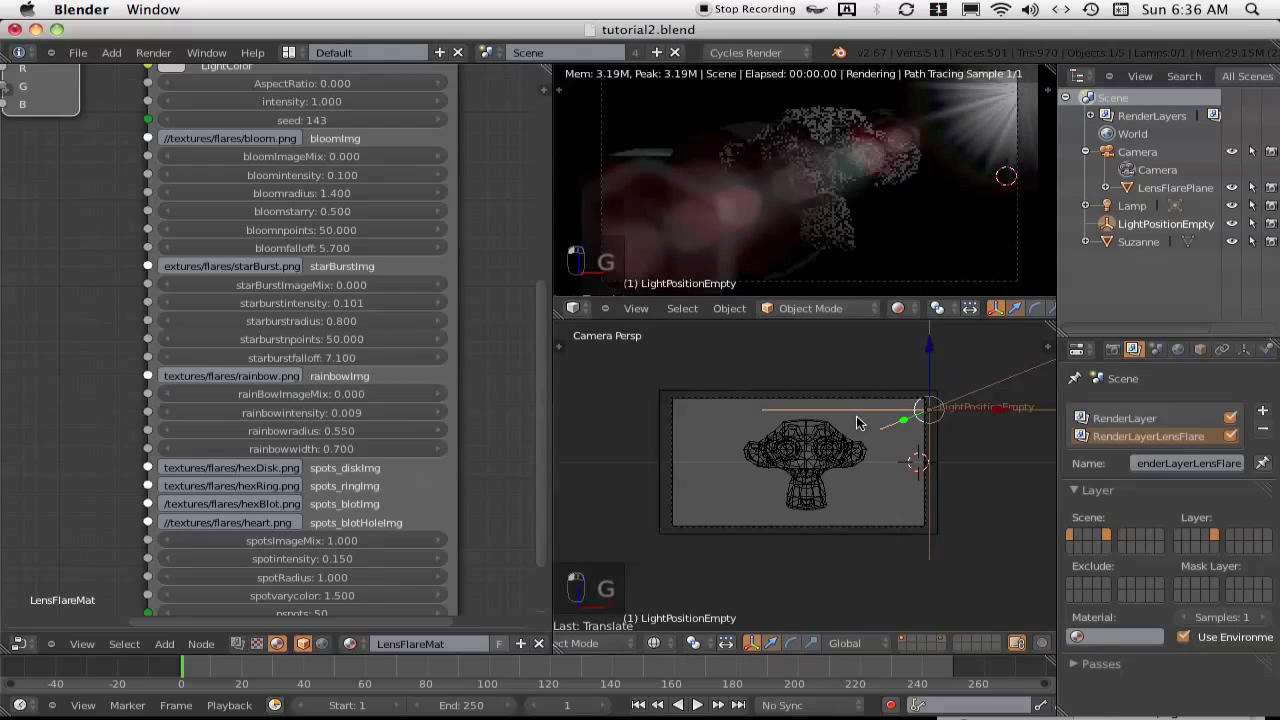
scroll(374, 323, down, 5)
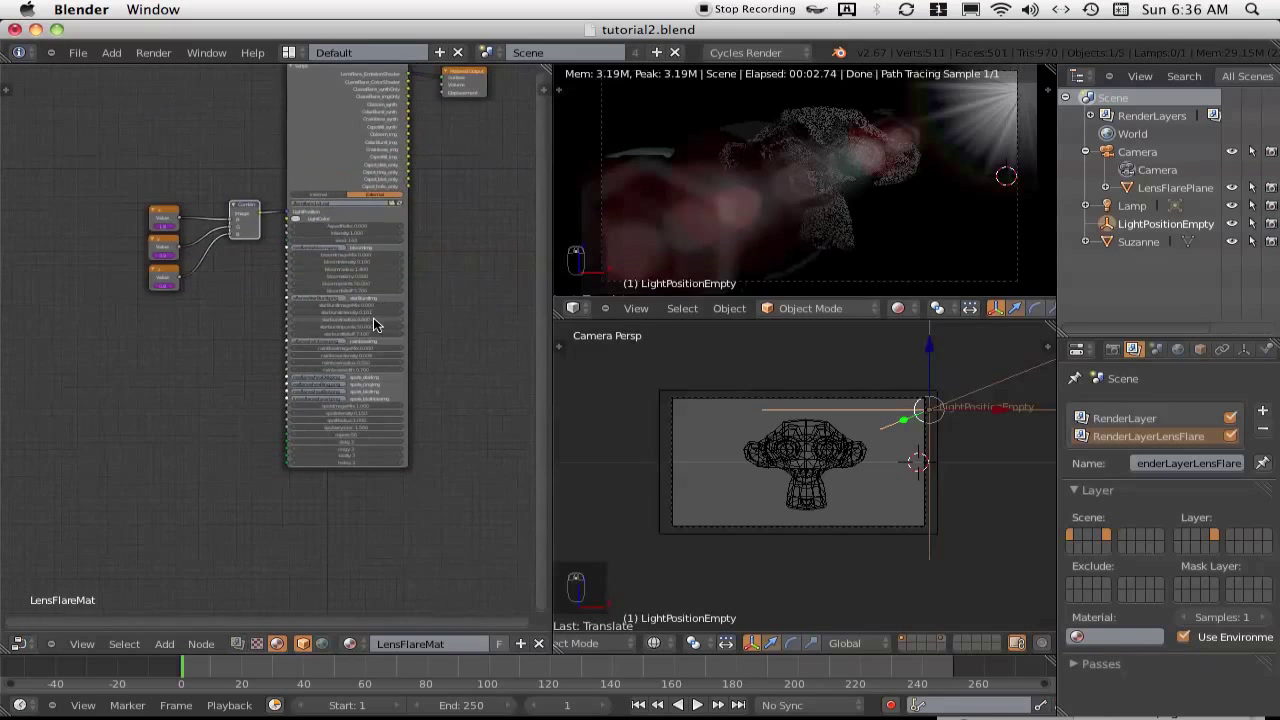
Inspect LensFlarePlane in front of the camera from outside the camera view, and reselect LightPositionEmpty
scroll(547, 250, up, 3)
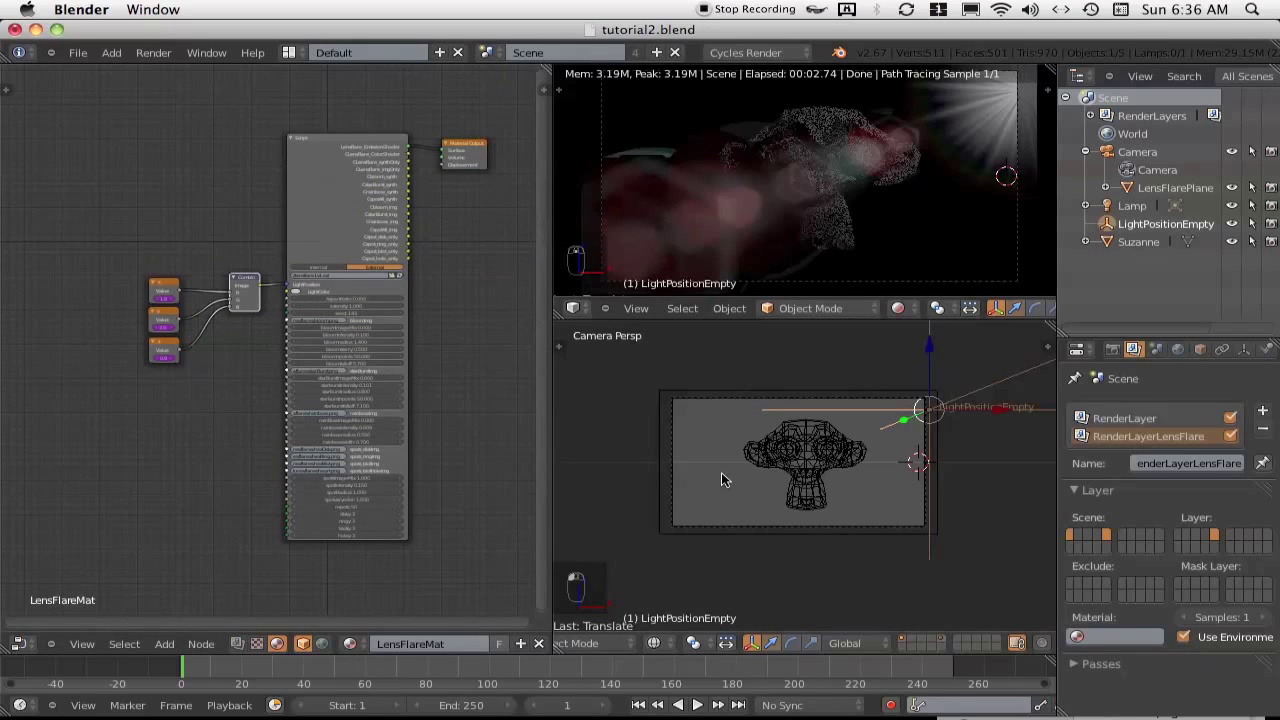
key(KP_0)
middle_drag(910, 538, 731, 486)
right_click(645, 472)
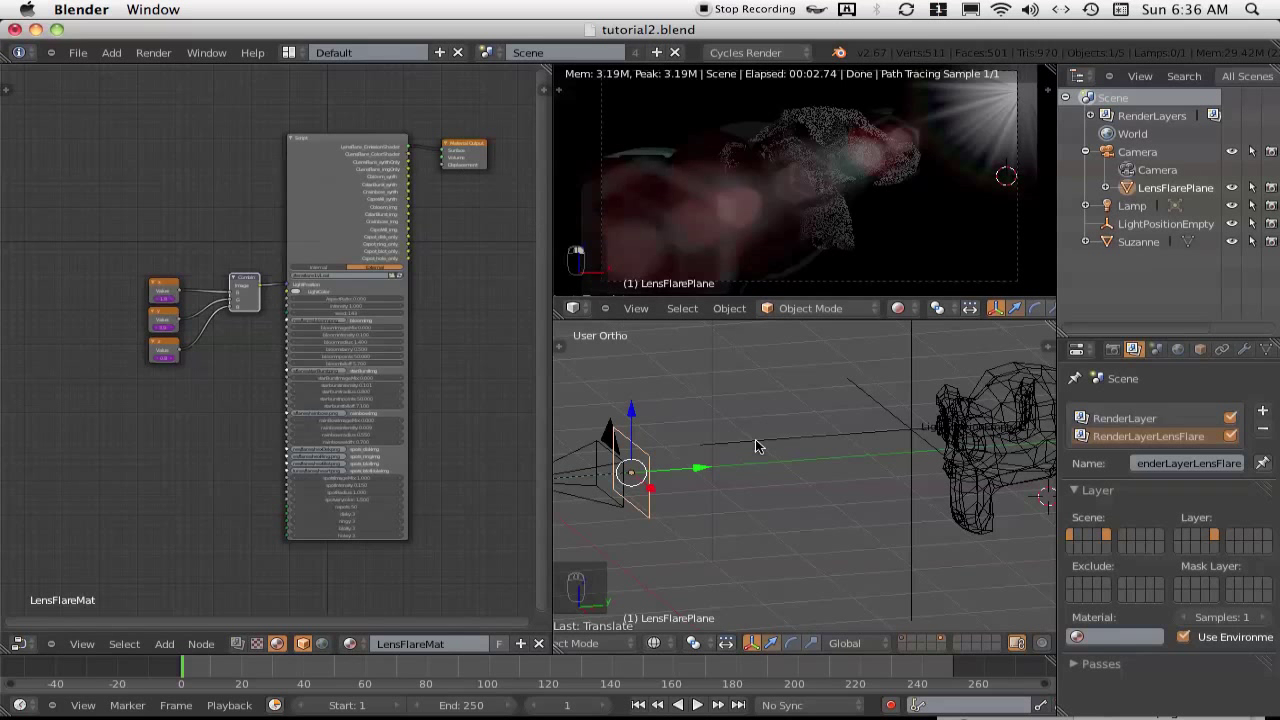
scroll(826, 481, down, 3)
scroll(810, 481, down, 3)
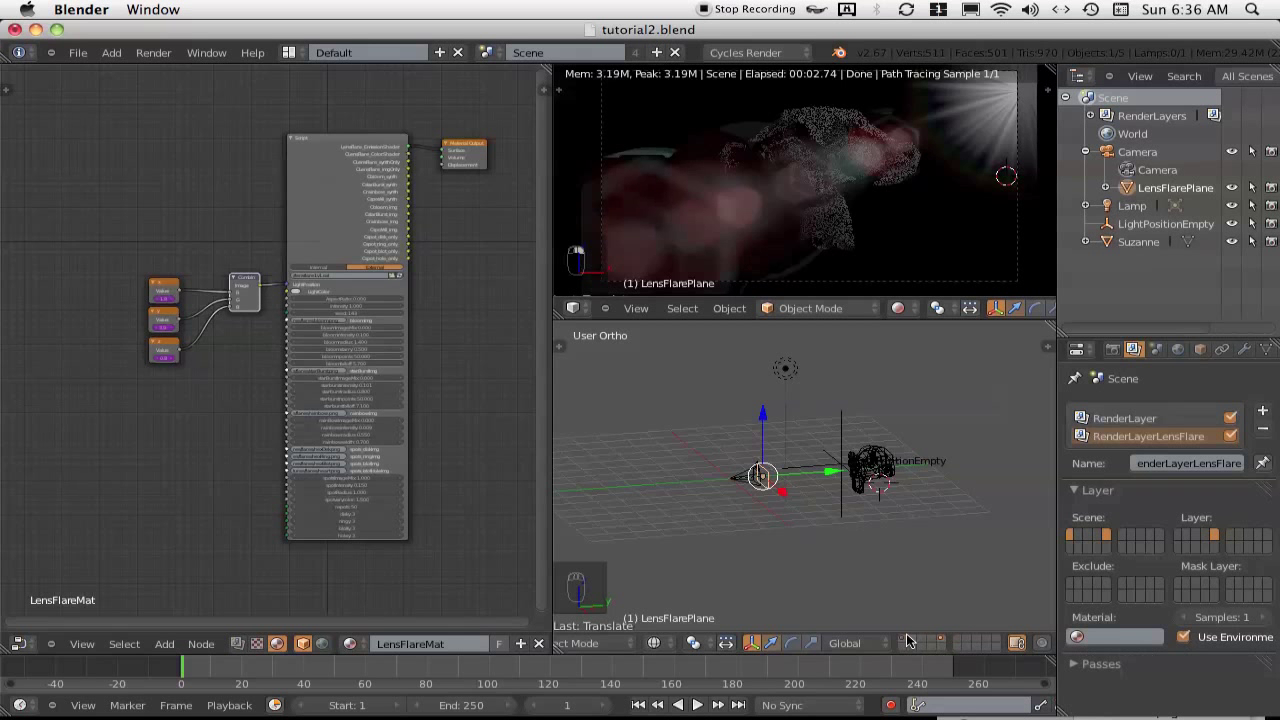
right_click(840, 424)
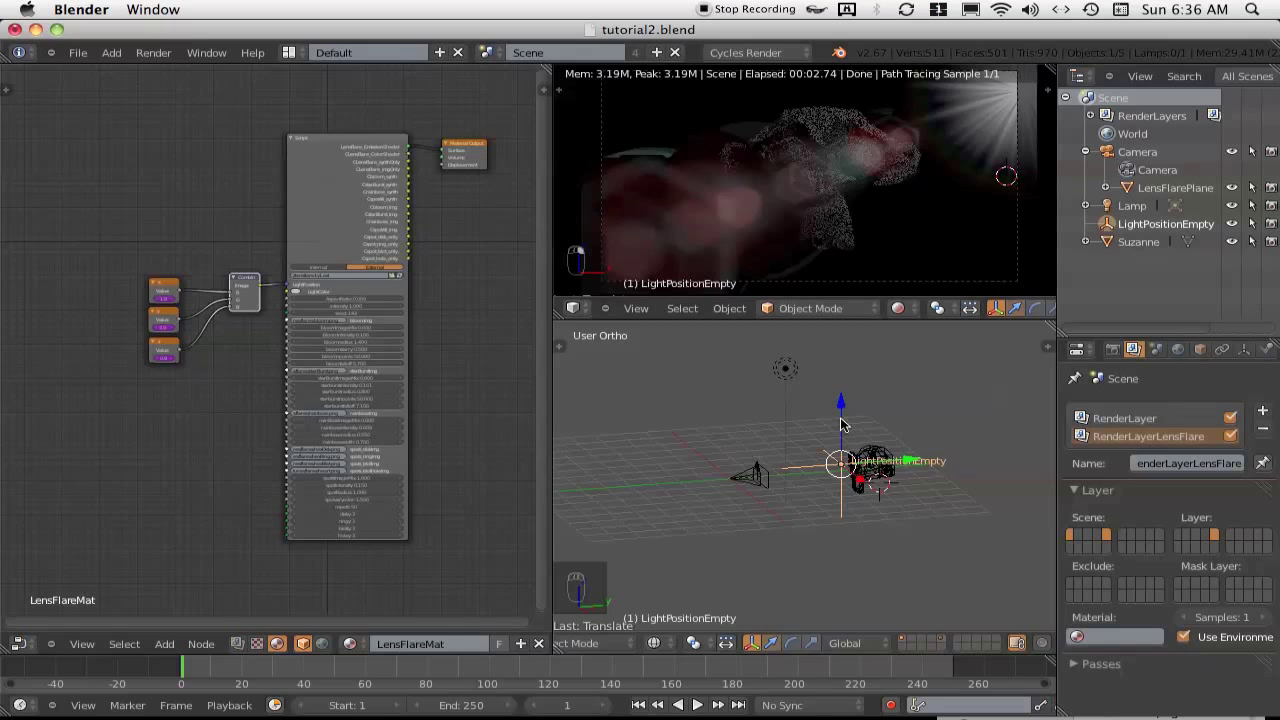
Examine the x, y and z Value nodes that feed the Combine node in LensFlareMat
scroll(146, 298, up, 3)
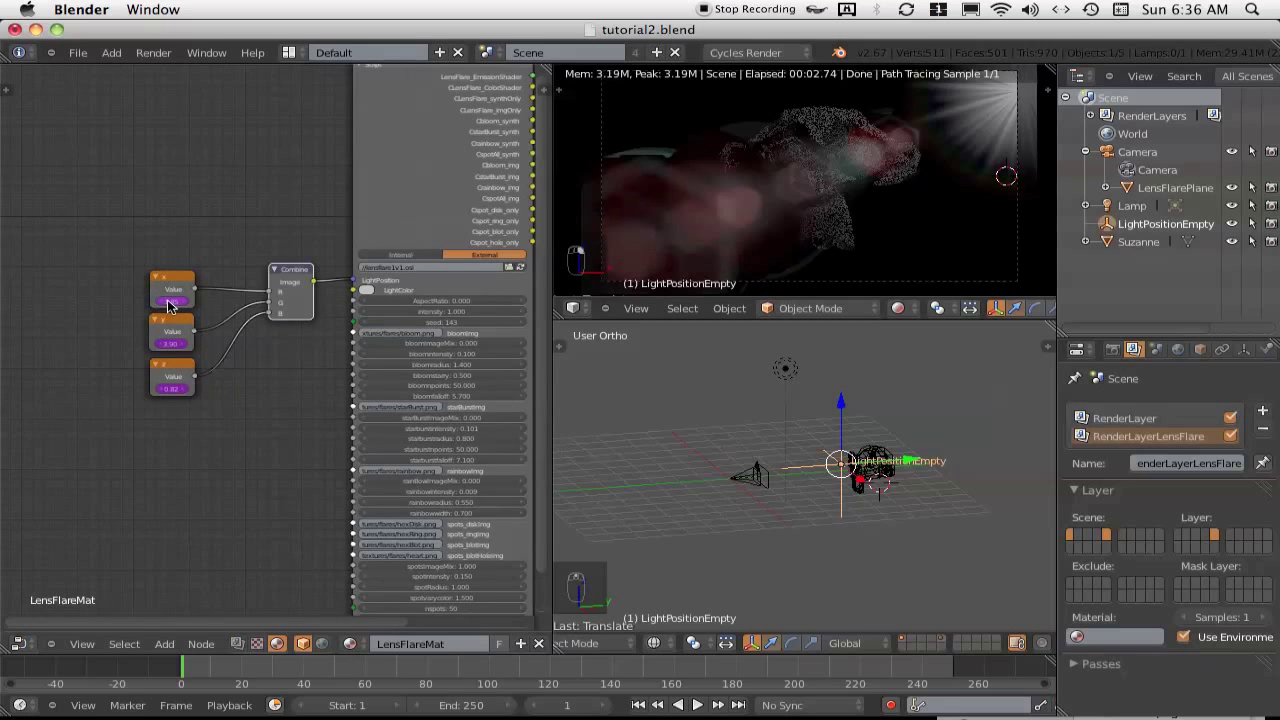
click(172, 281)
click(171, 326)
click(169, 371)
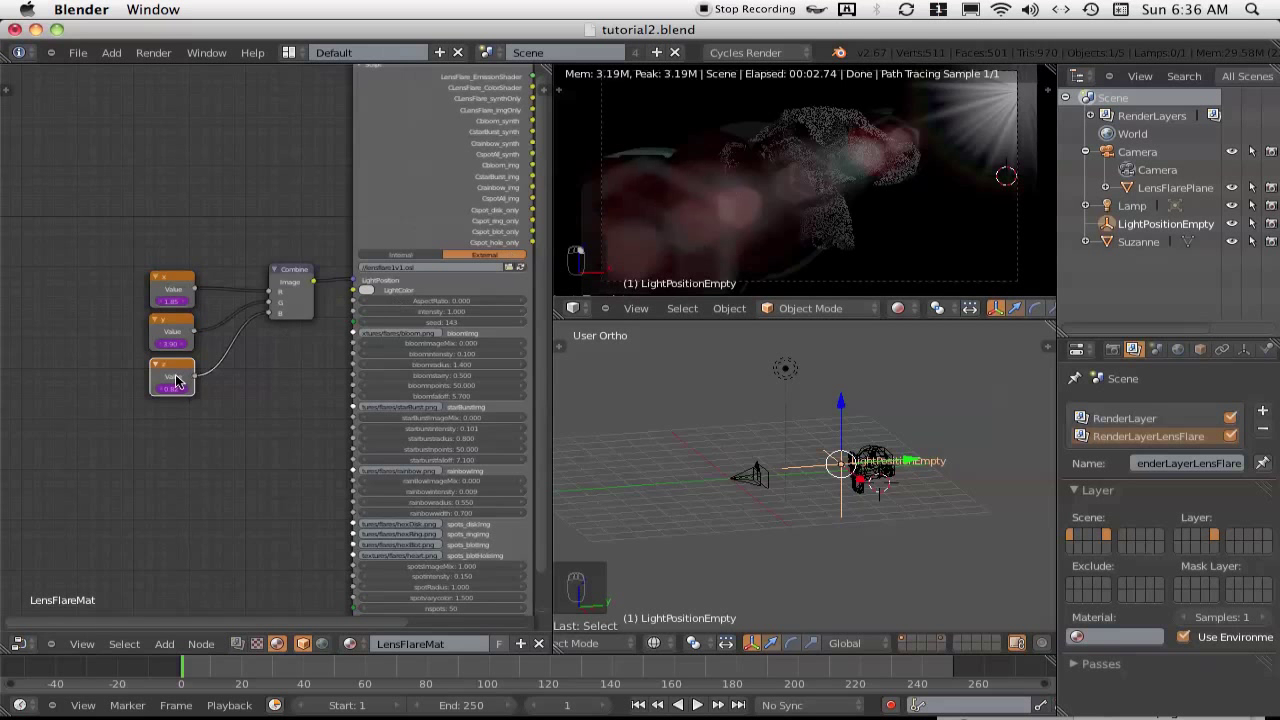
right_click(177, 305)
scroll(588, 646, down, 5)
scroll(590, 646, up, 6)
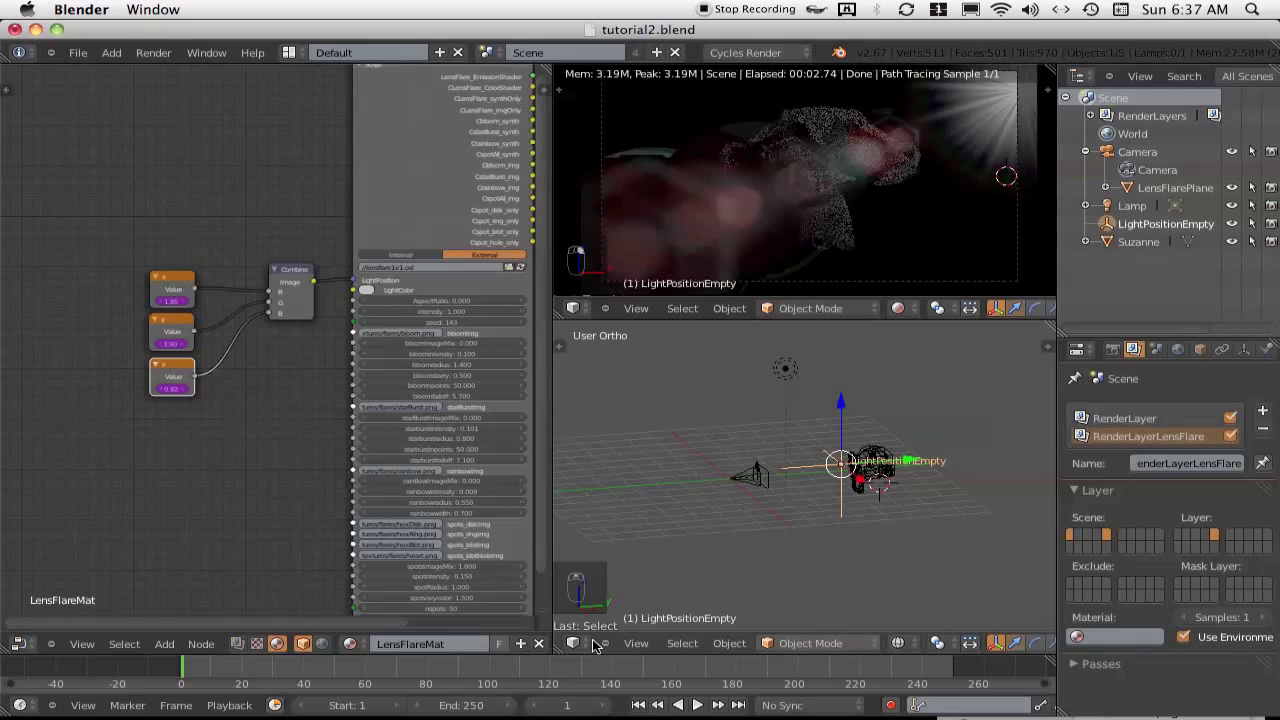
Show the z Value node's driver settings in the Graph Editor's Drivers mode, and return the area to the 3D View
click(590, 644)
click(620, 586)
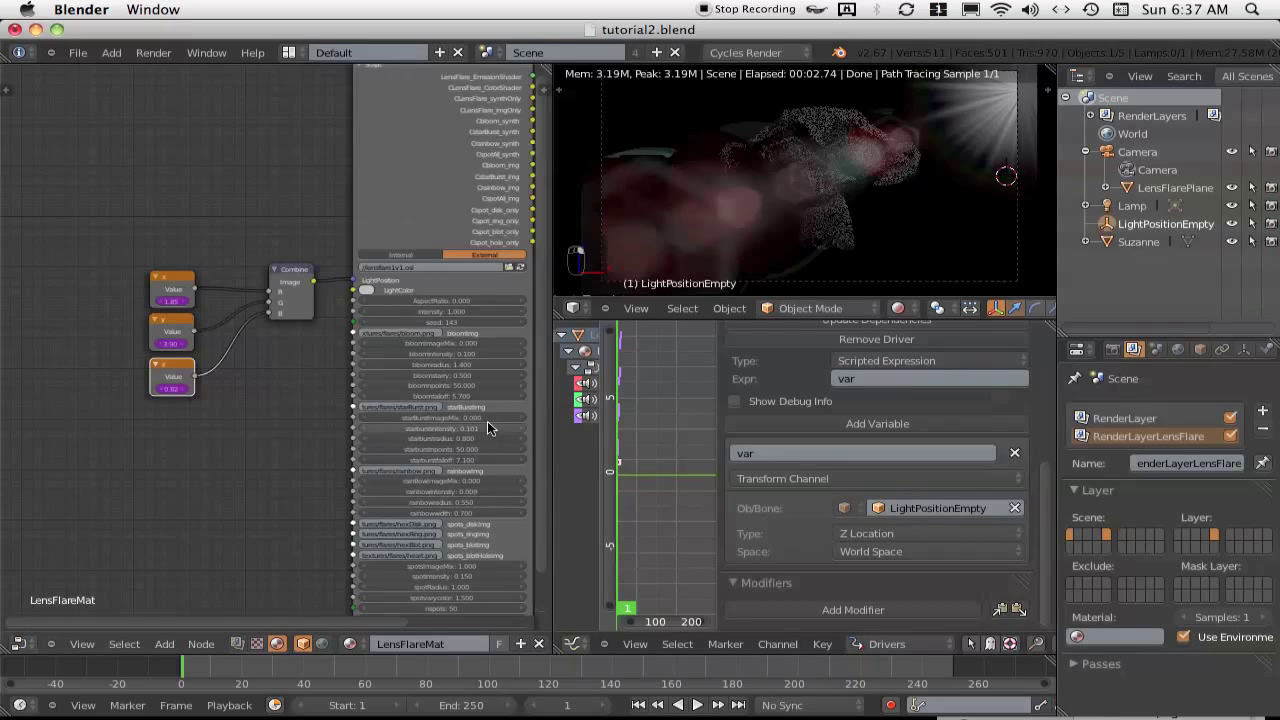
click(170, 372)
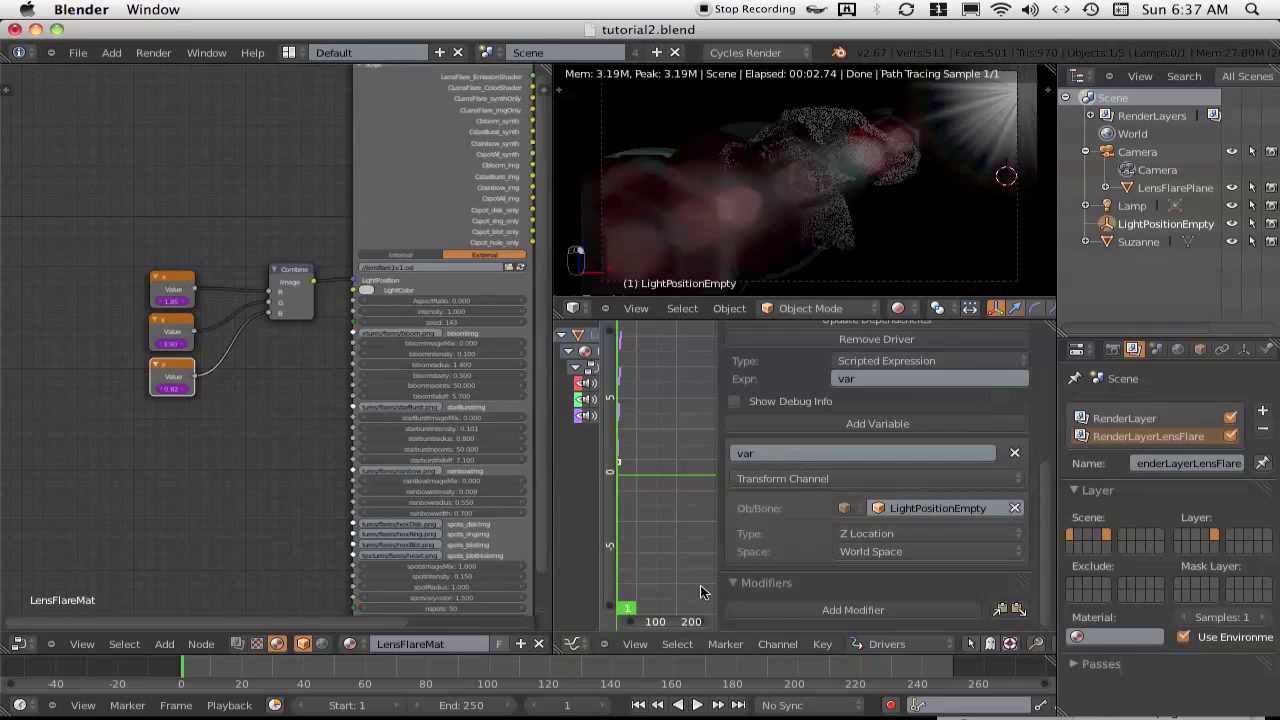
click(572, 644)
click(572, 624)
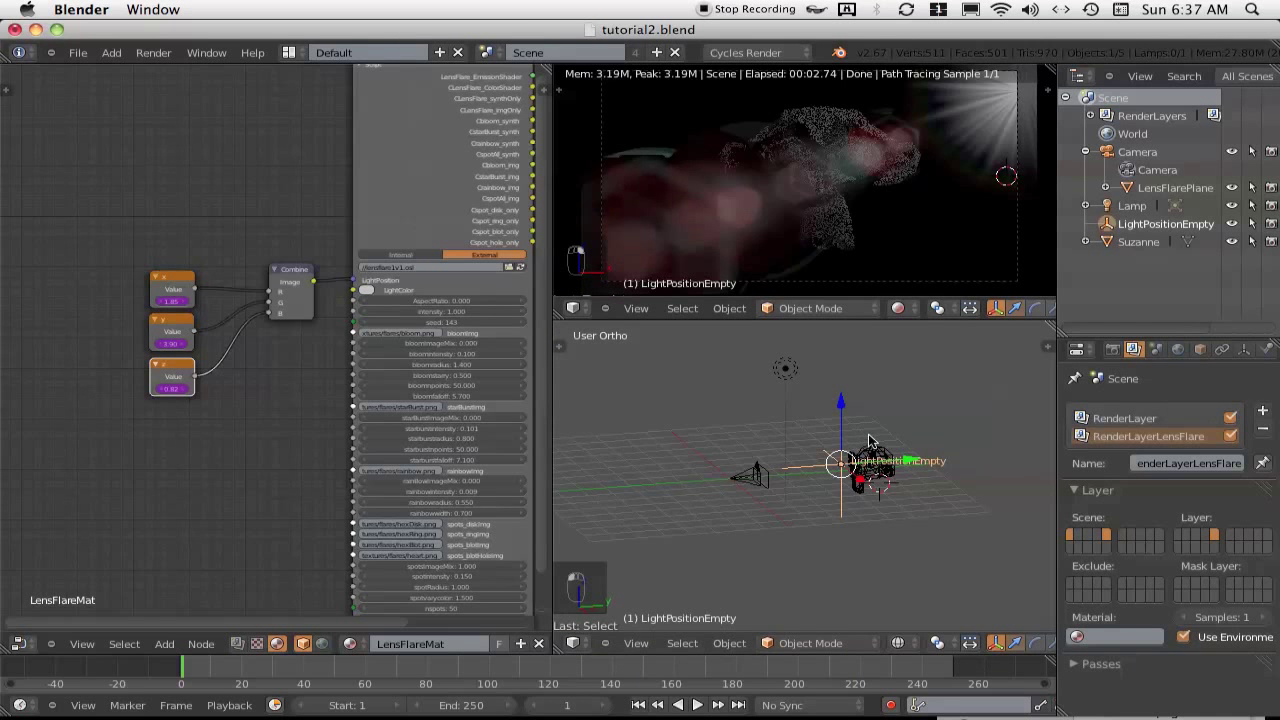
In camera view, move LightPositionEmpty from the frame's upper-right corner onto the middle of Suzanne's head
key(KP_0)
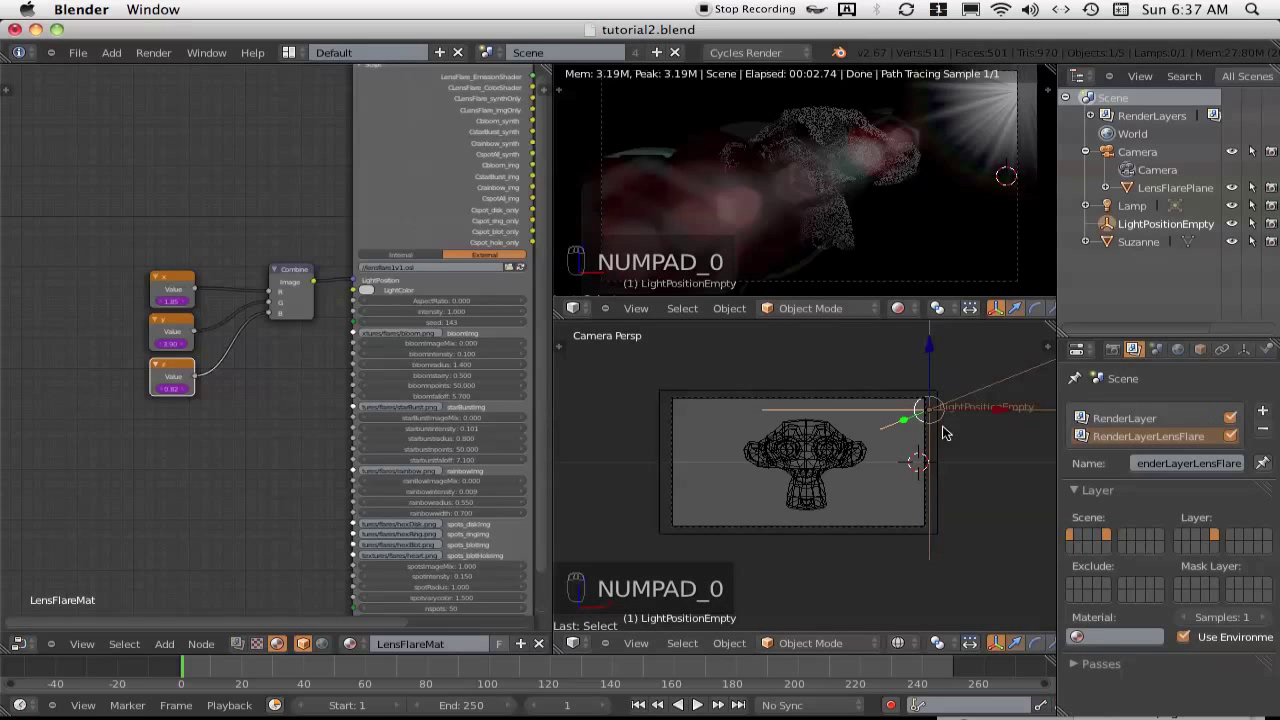
key(g)
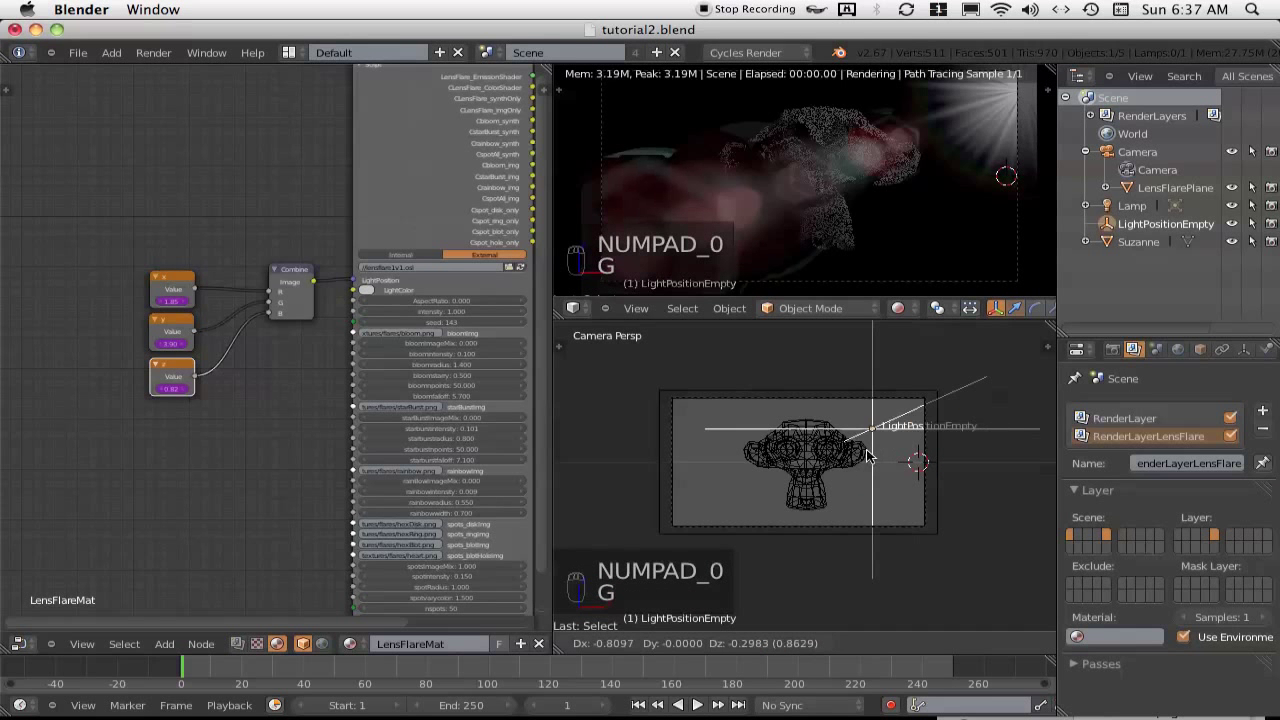
click(838, 457)
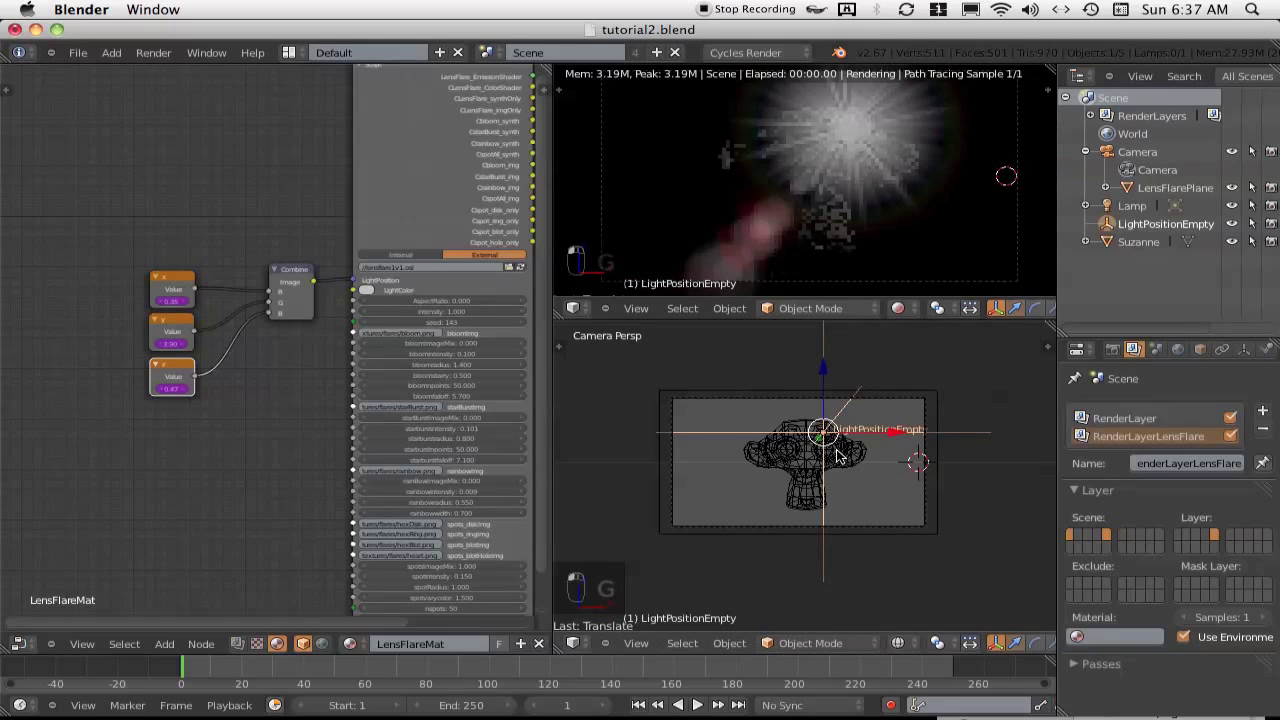
key(g)
click(815, 470)
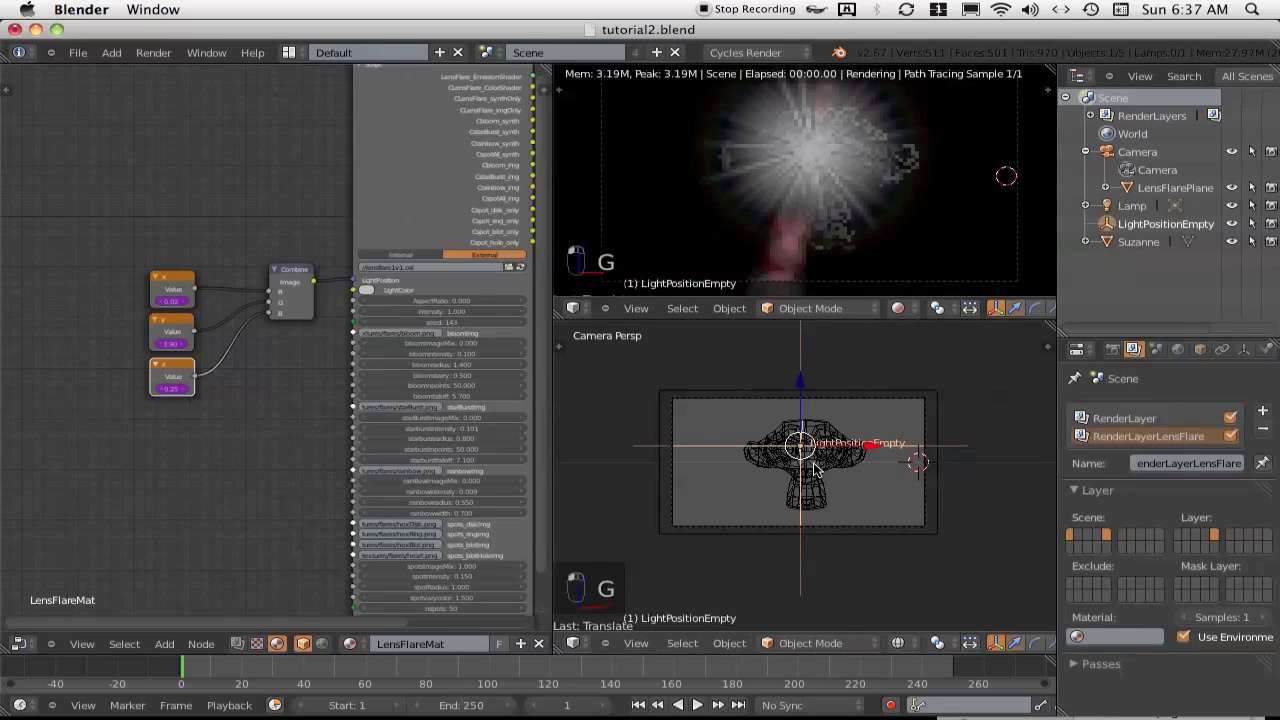
Switch to Finder, preview 0003.png from the outForest Lens Flare folder, and put the flares folder window away
key(super+Tab)
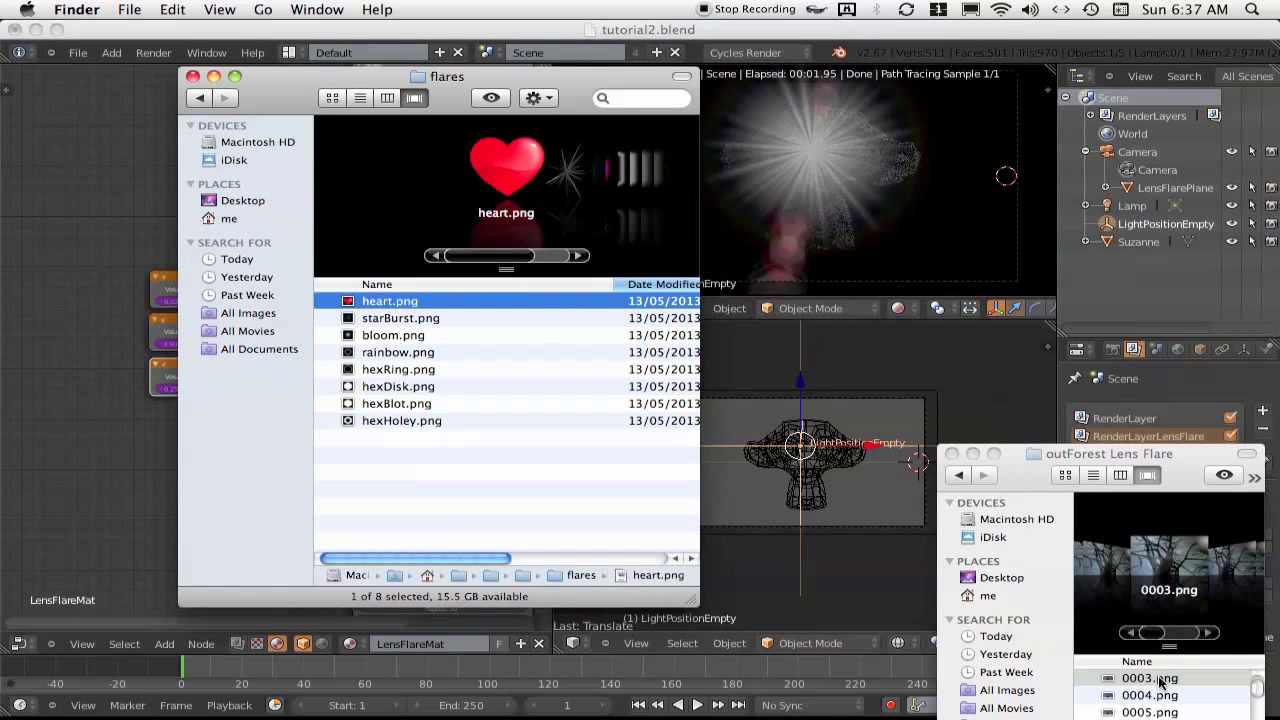
click(1160, 680)
click(1225, 477)
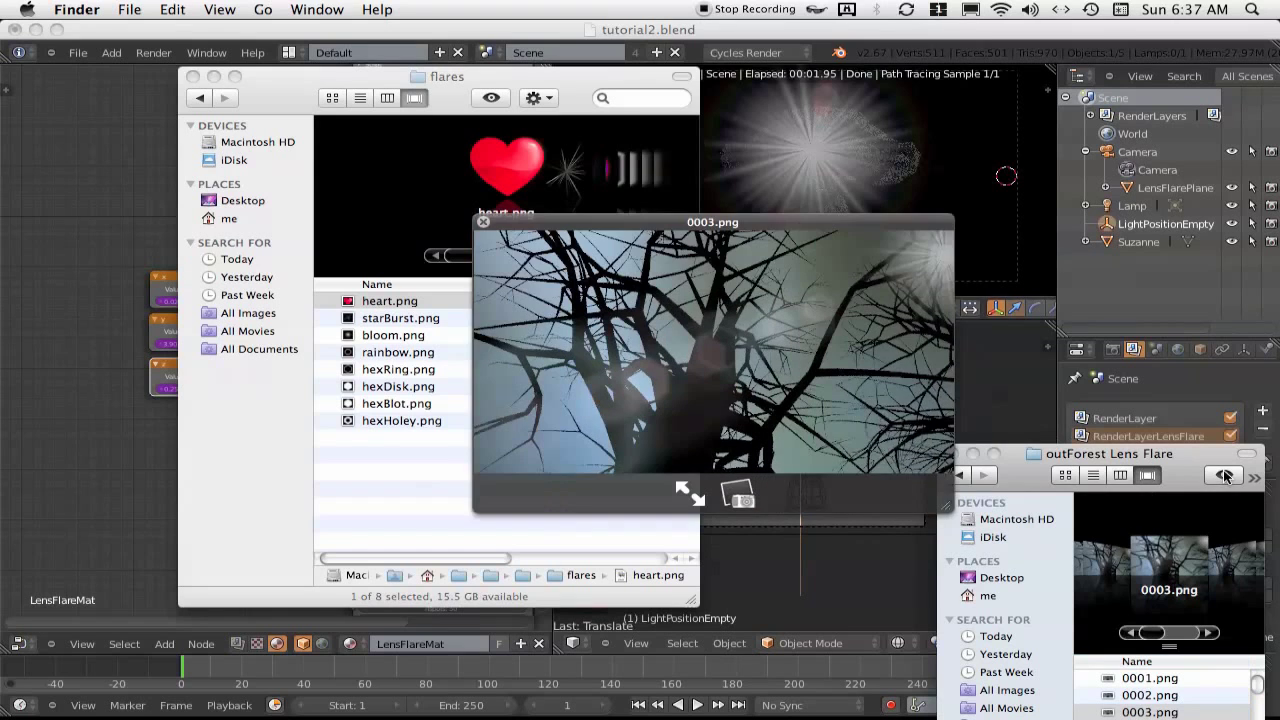
drag(774, 227, 845, 72)
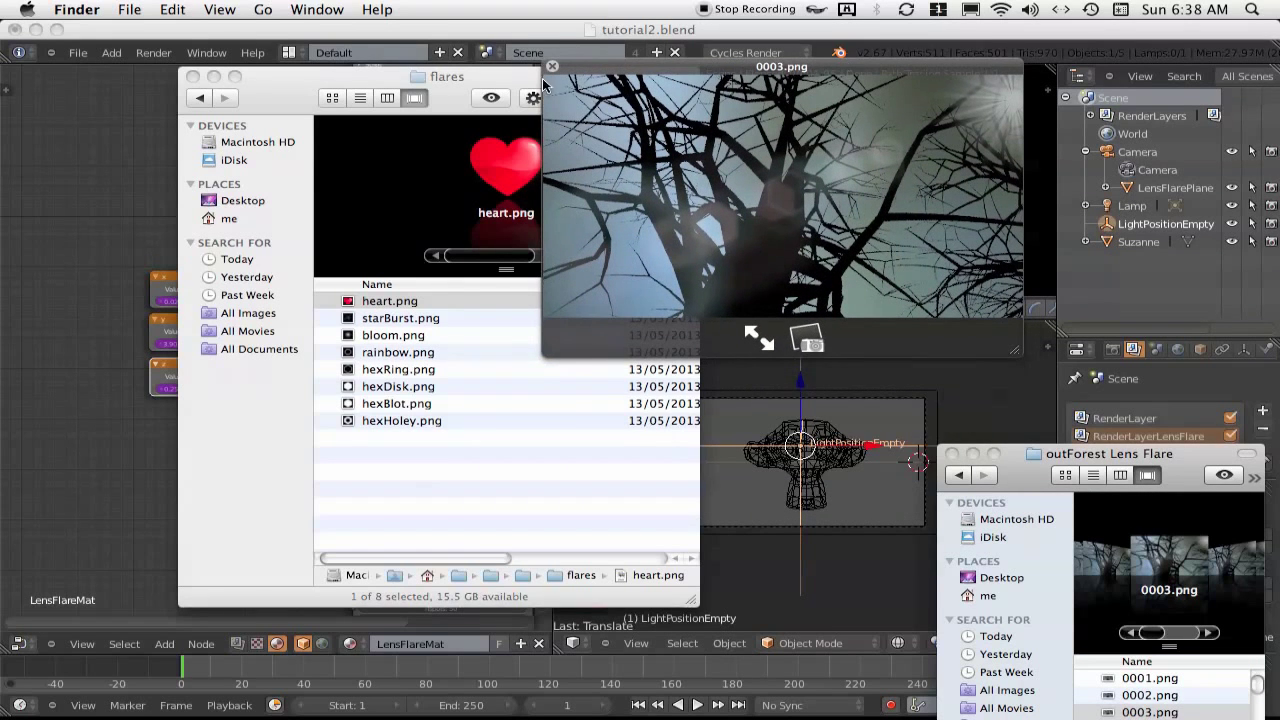
click(213, 76)
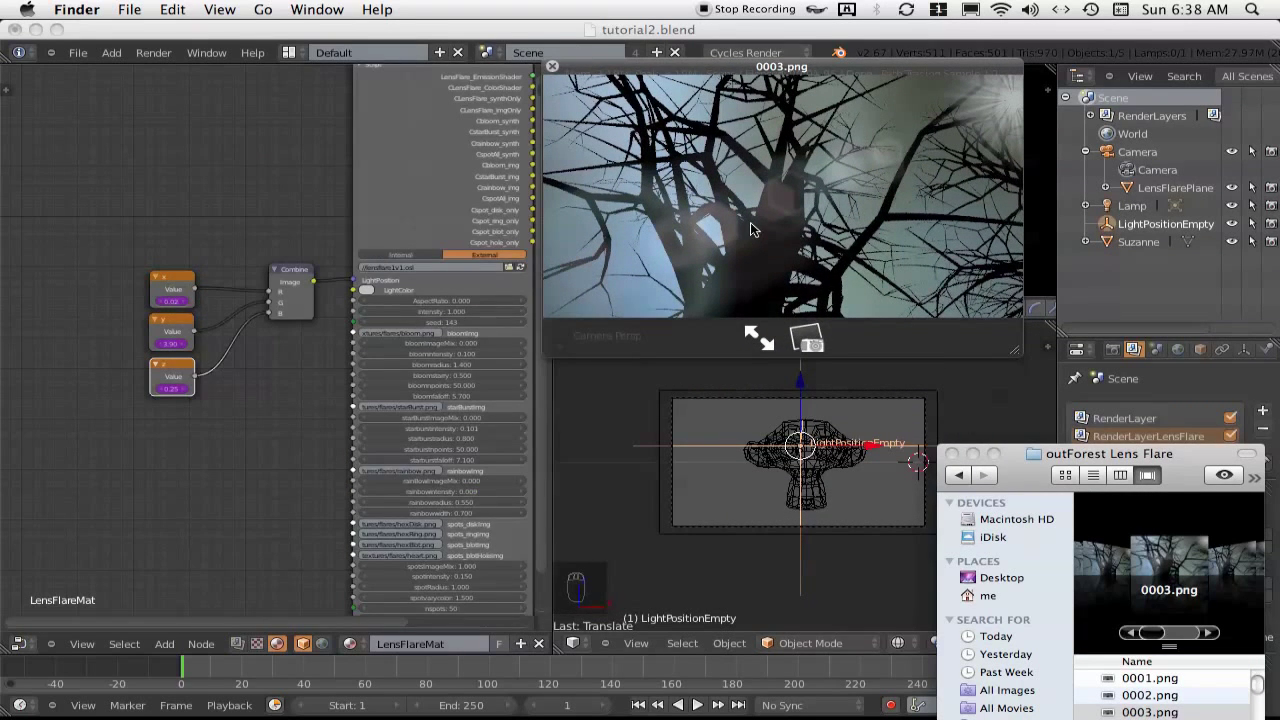
Step forward through the previewed forest frames past 0051.png, go back to 0003.png, and advance again to 0013.png
key(Down)
key(Down)
key(Down)
key(Down)
key(Down)
key(Down)
key(Down)
key(Down)
key(Down)
key(Down)
key(Down)
key(Down)
key(Down)
key(Down)
key(Down)
key(Down)
key(Down)
key(Down)
key(Down)
key(Down)
key(Down)
key(Down)
key(Down)
key(Down)
key(Down)
key(Down)
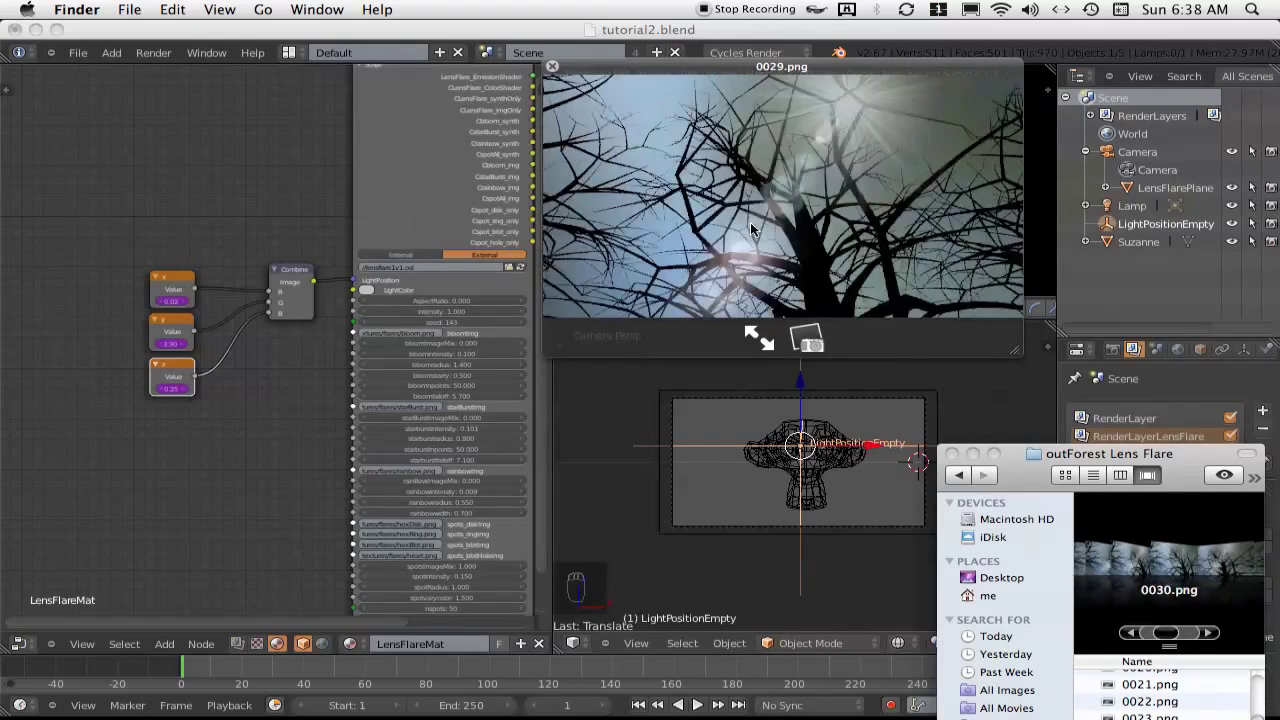
key(Up)
key(Up)
key(Up)
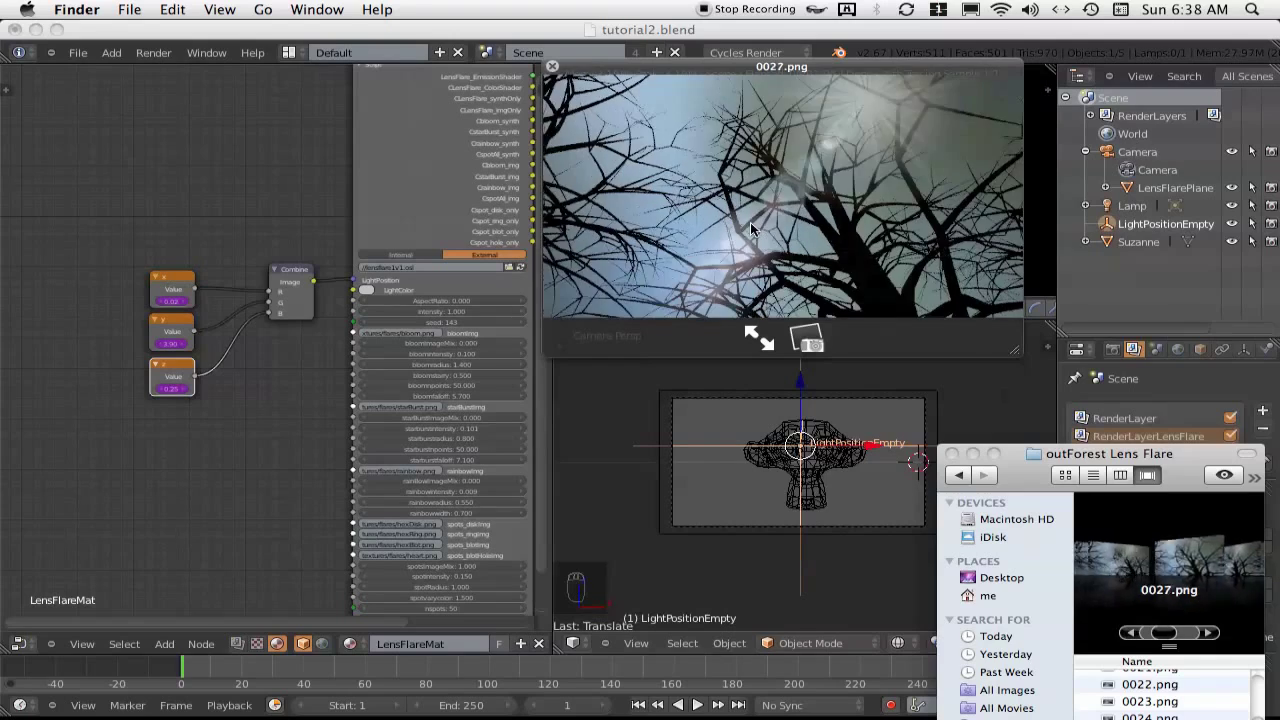
key(Down)
key(Down)
key(Down)
key(Down)
key(Down)
key(Down)
key(Down)
key(Down)
key(Down)
key(Down)
key(Down)
key(Down)
key(Down)
key(Down)
key(Down)
key(Down)
key(Down)
key(Down)
key(Down)
key(Down)
key(Down)
key(Down)
key(Down)
key(Down)
key(Down)
key(Down)
key(Down)
key(Down)
key(Down)
key(Down)
key(Down)
key(Down)
key(Down)
key(Up)
key(Up)
key(Up)
key(Up)
key(Up)
key(Up)
key(Up)
key(Up)
key(Up)
key(Up)
key(Up)
key(Up)
key(Up)
key(Up)
key(Up)
key(Up)
key(Up)
key(Up)
key(Up)
key(Up)
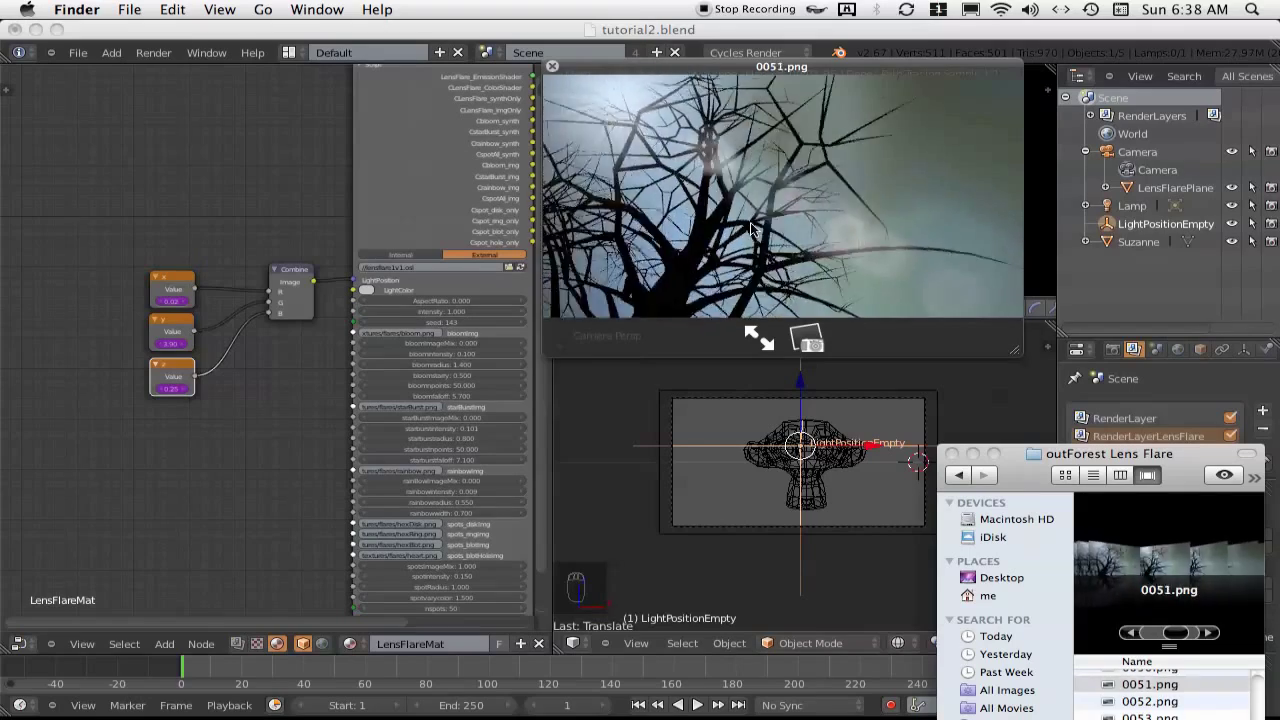
key(Up)
key(Up)
key(Up)
key(Up)
key(Up)
key(Up)
key(Up)
key(Up)
key(Up)
key(Up)
key(Up)
key(Up)
key(Up)
key(Up)
key(Up)
key(Up)
key(Up)
key(Up)
key(Up)
key(Up)
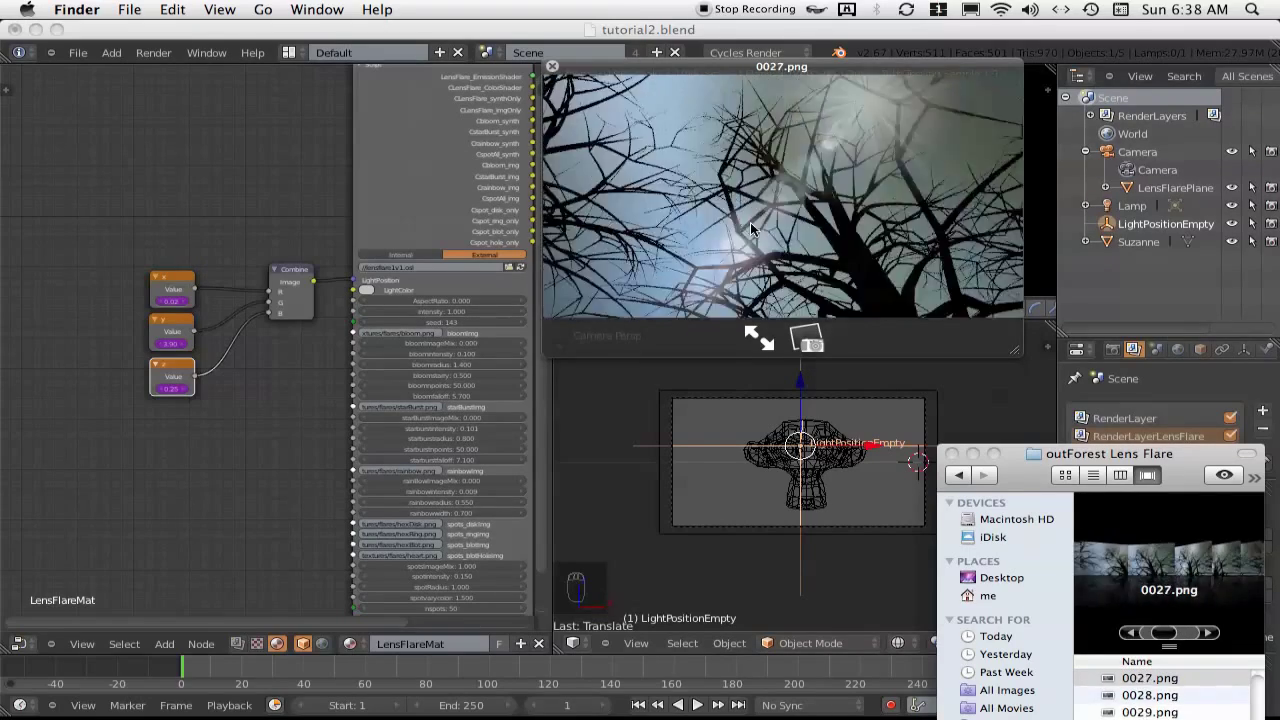
key(Up)
key(Up)
key(Up)
key(Up)
key(Up)
key(Up)
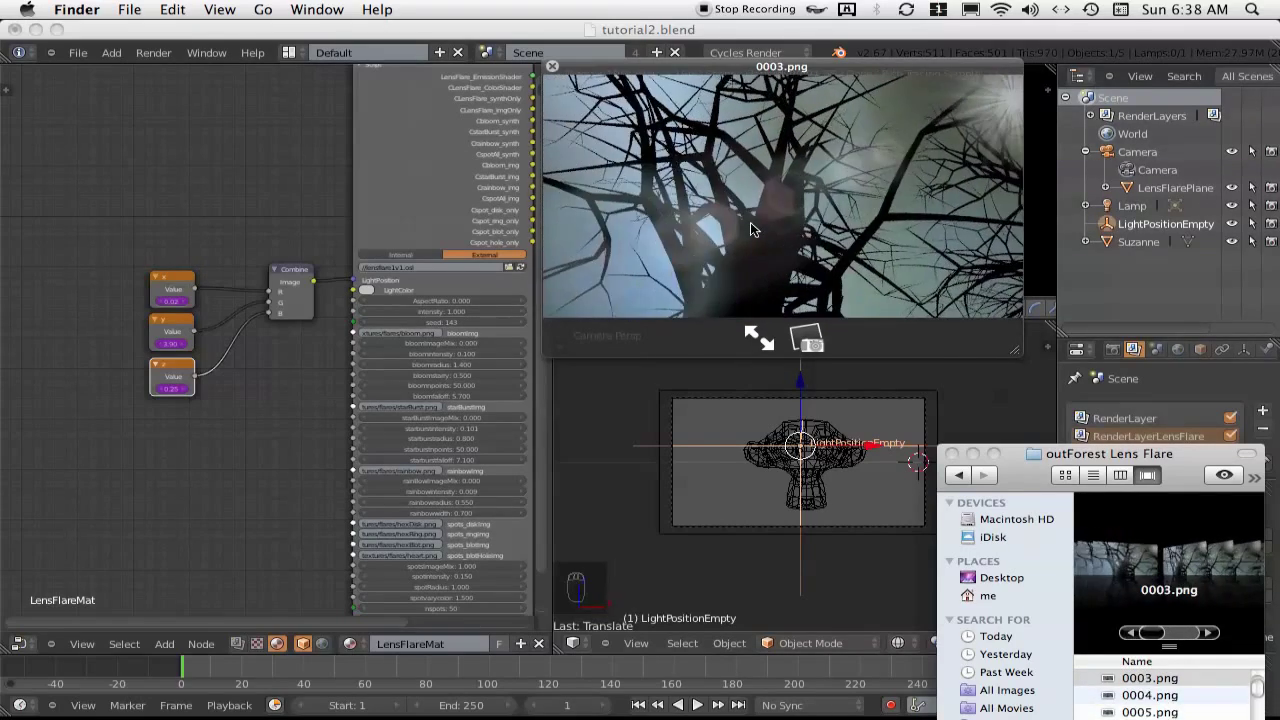
key(Down)
key(Down)
key(Down)
key(Down)
key(Down)
key(Down)
key(Down)
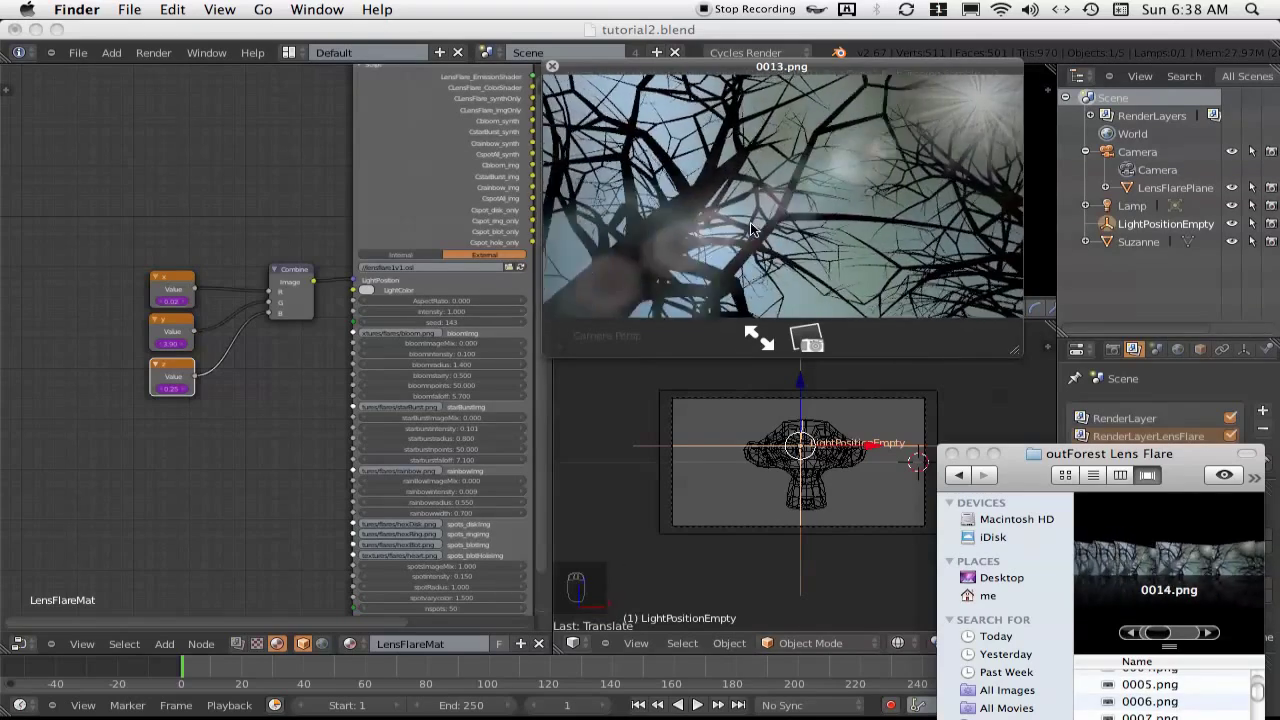
Step the previewed forest lens flare frames forward from 0013.png through 0038.png to 0062.png to examine the flare's movement
key(Down)
key(Down)
key(Down)
key(Down)
key(Down)
key(Down)
key(Down)
key(Down)
key(Down)
key(Down)
key(Down)
key(Down)
key(Down)
key(Down)
key(Down)
key(Down)
key(Down)
key(Down)
key(Down)
key(Down)
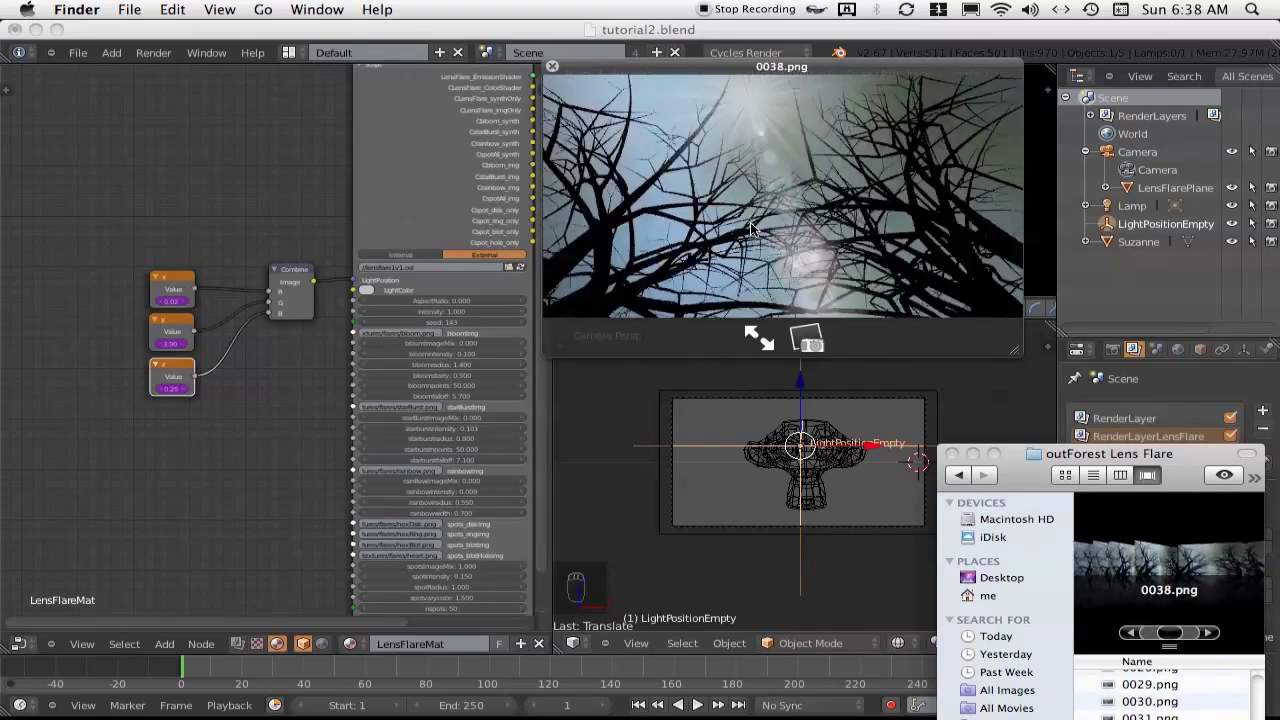
key(Down)
key(Down)
key(Down)
key(Down)
key(Down)
key(Down)
key(Down)
key(Down)
key(Down)
key(Down)
key(Down)
key(Down)
key(Down)
key(Down)
key(Down)
key(Down)
key(Down)
key(Down)
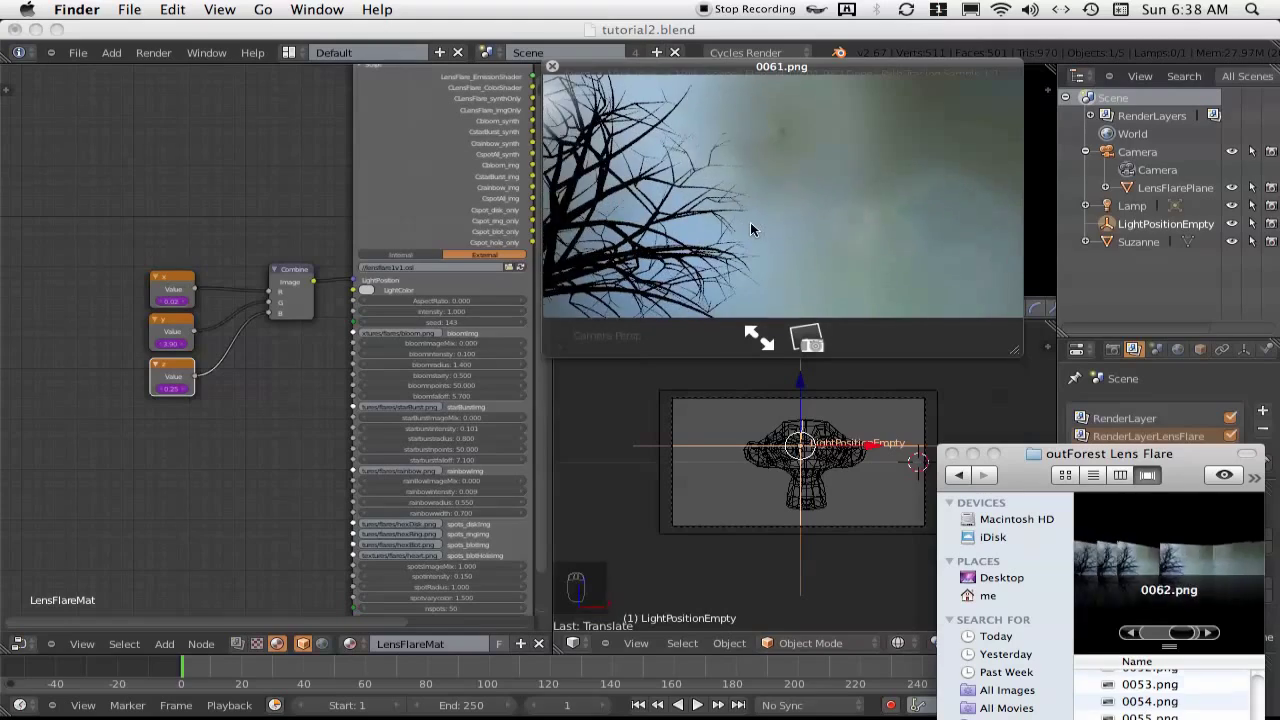
Step back through the previewed forest frames past 0046.png and 0022.png to 0007.png, examining the flare in reverse
key(Up)
key(Up)
key(Up)
key(Up)
key(Up)
key(Up)
key(Up)
key(Up)
key(Up)
key(Up)
key(Up)
key(Up)
key(Up)
key(Up)
key(Up)
key(Up)
key(Up)
key(Up)
key(Up)
key(Up)
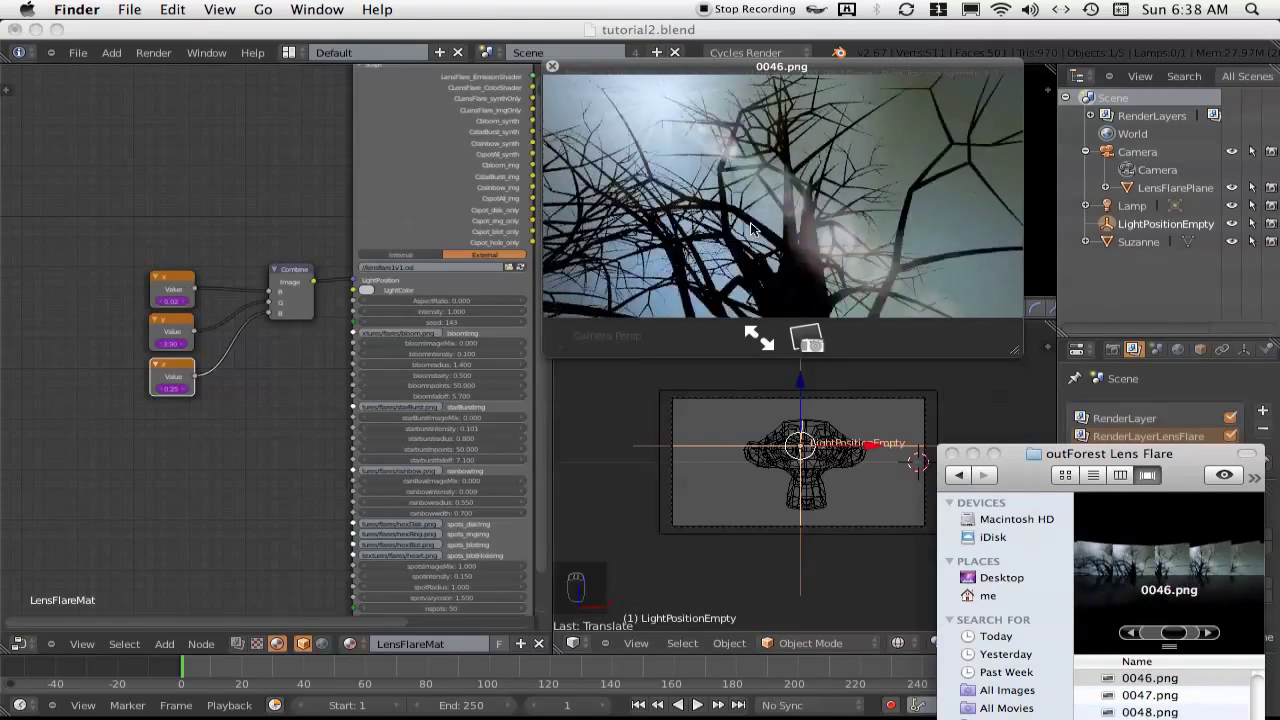
key(Up)
key(Up)
key(Up)
key(Up)
key(Up)
key(Up)
key(Up)
key(Up)
key(Up)
key(Up)
key(Up)
key(Up)
key(Up)
key(Up)
key(Up)
key(Up)
key(Up)
key(Up)
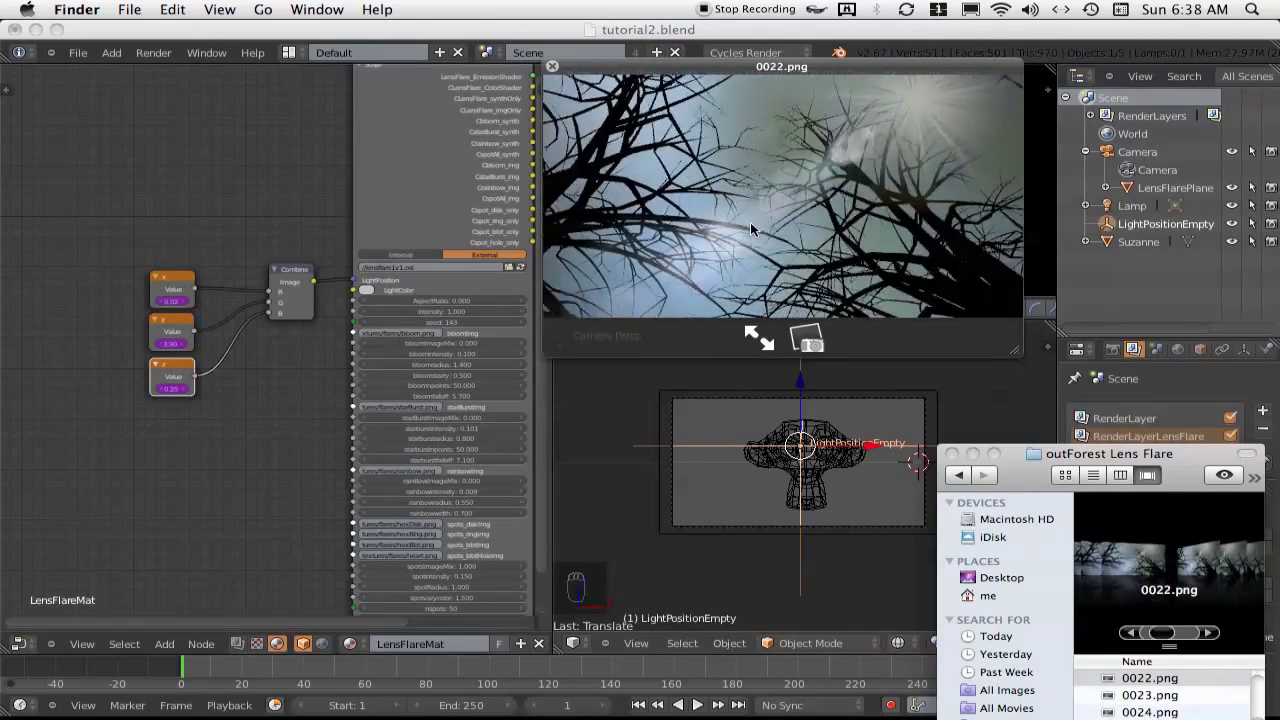
key(Up)
key(Up)
key(Up)
key(Up)
key(Up)
key(Up)
key(Up)
key(Up)
key(Up)
key(Up)
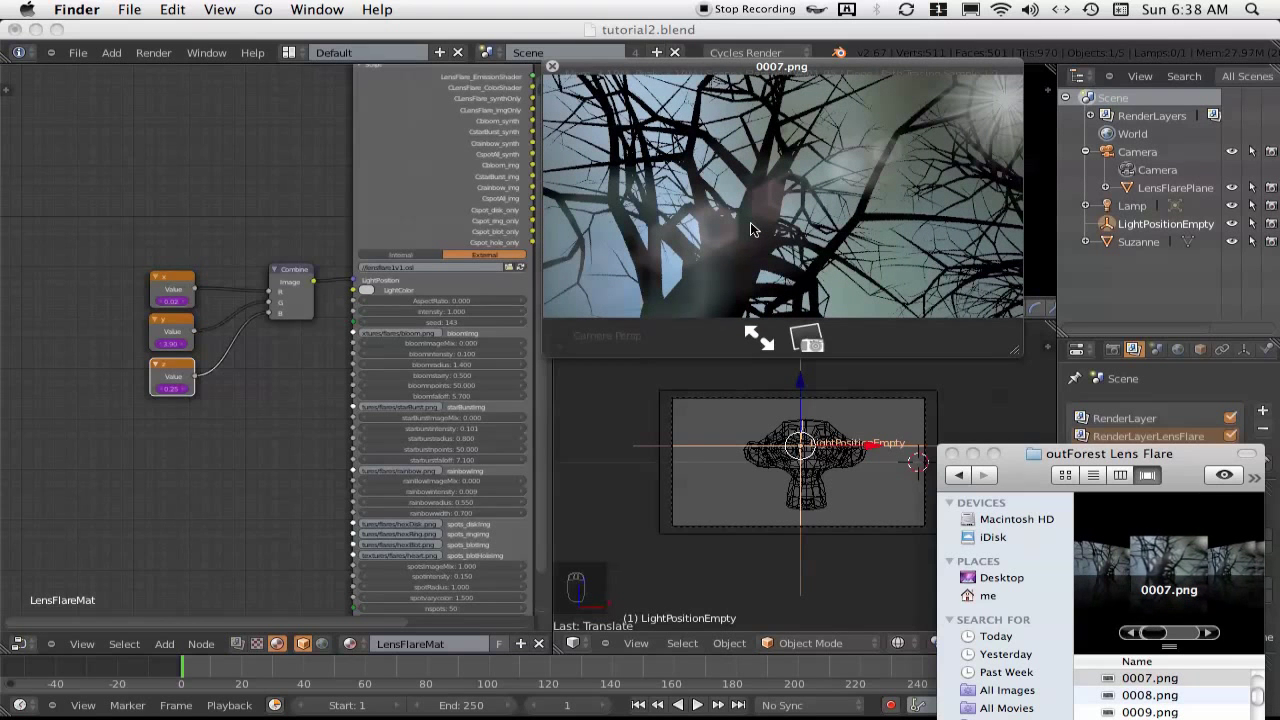